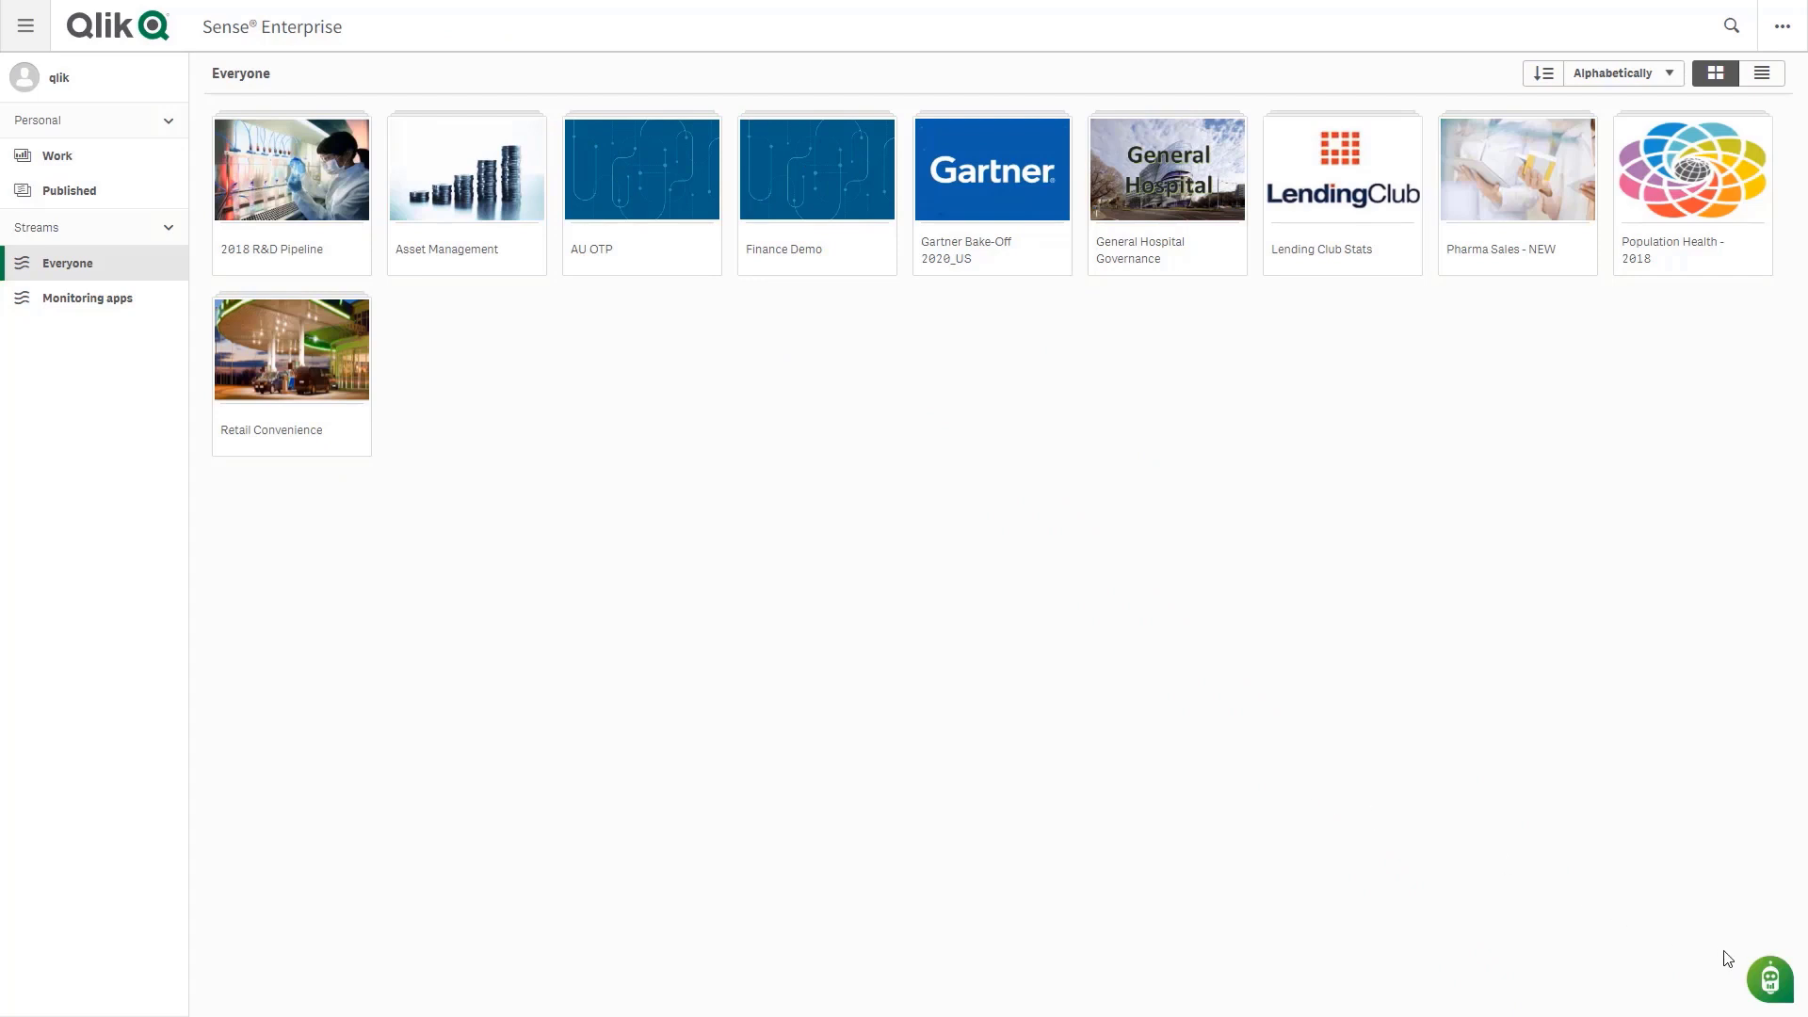
# - Ask the Insight Bot 'tell me about life expectancy' and view its Life Expectancy at Birth by Country chart
pyautogui.click(1770, 985)
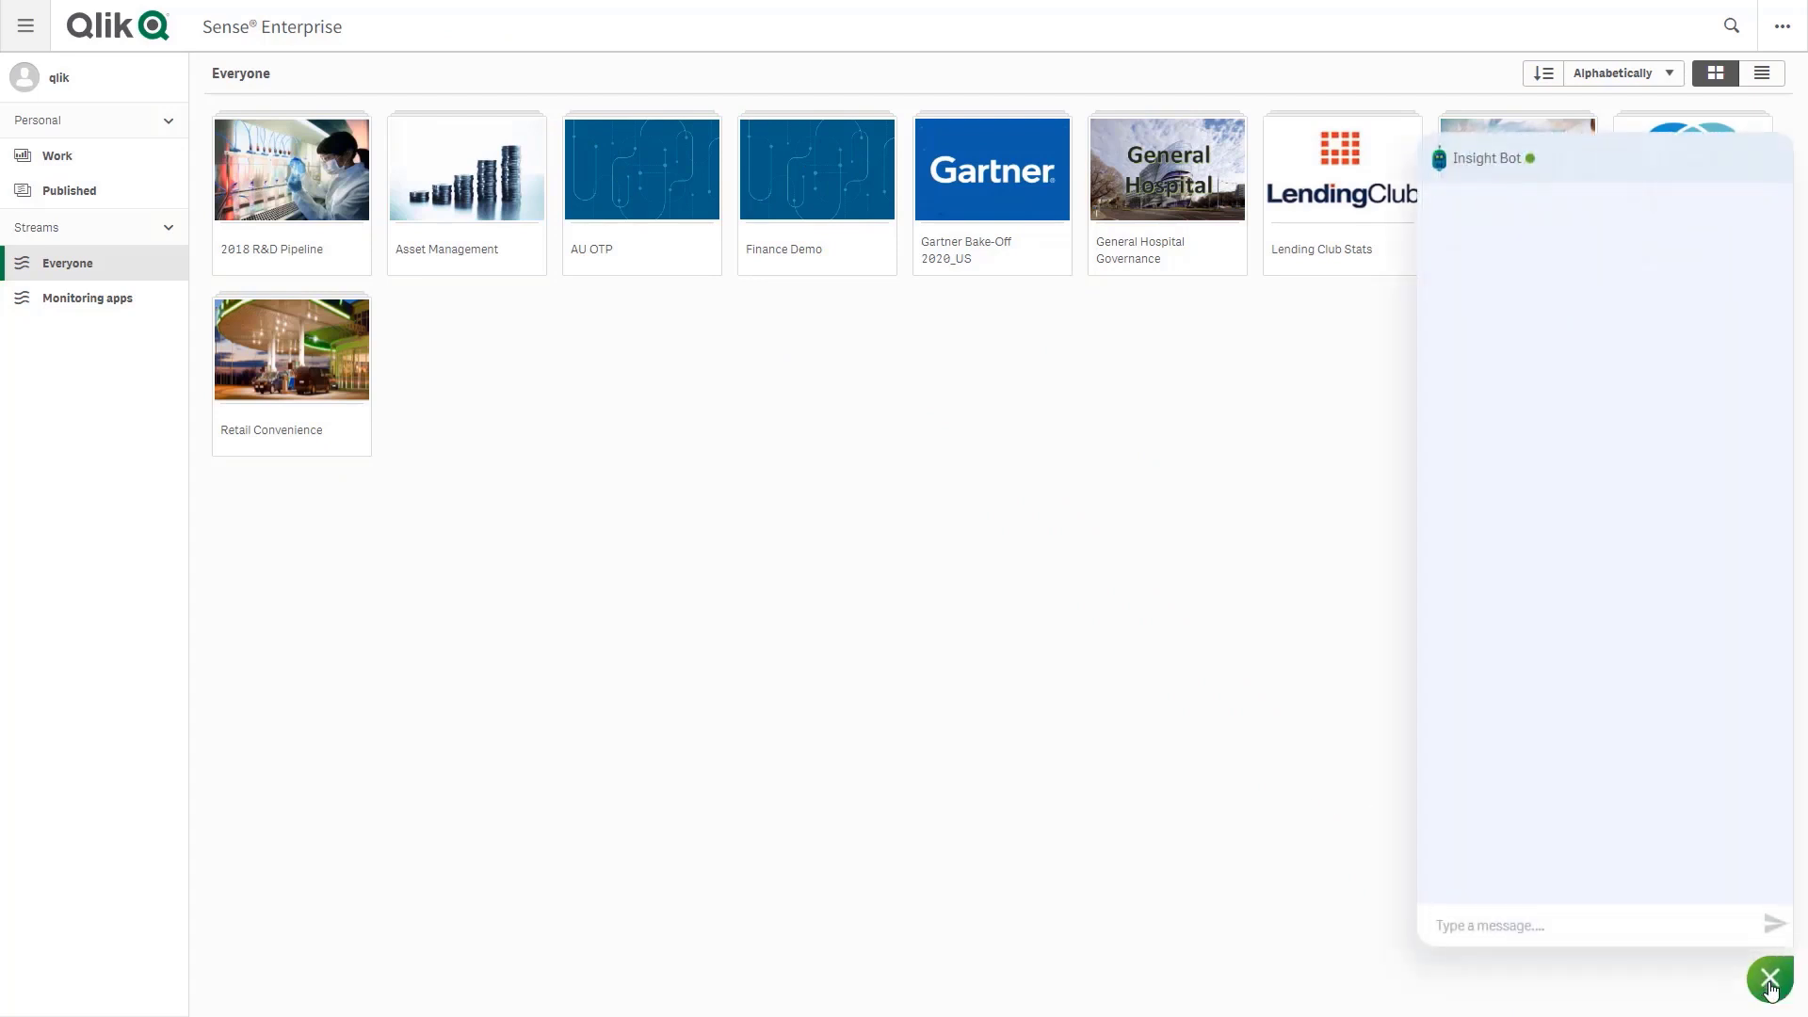
pyautogui.click(1590, 930)
pyautogui.write('tell me about life expectancy')
pyautogui.press('Return')
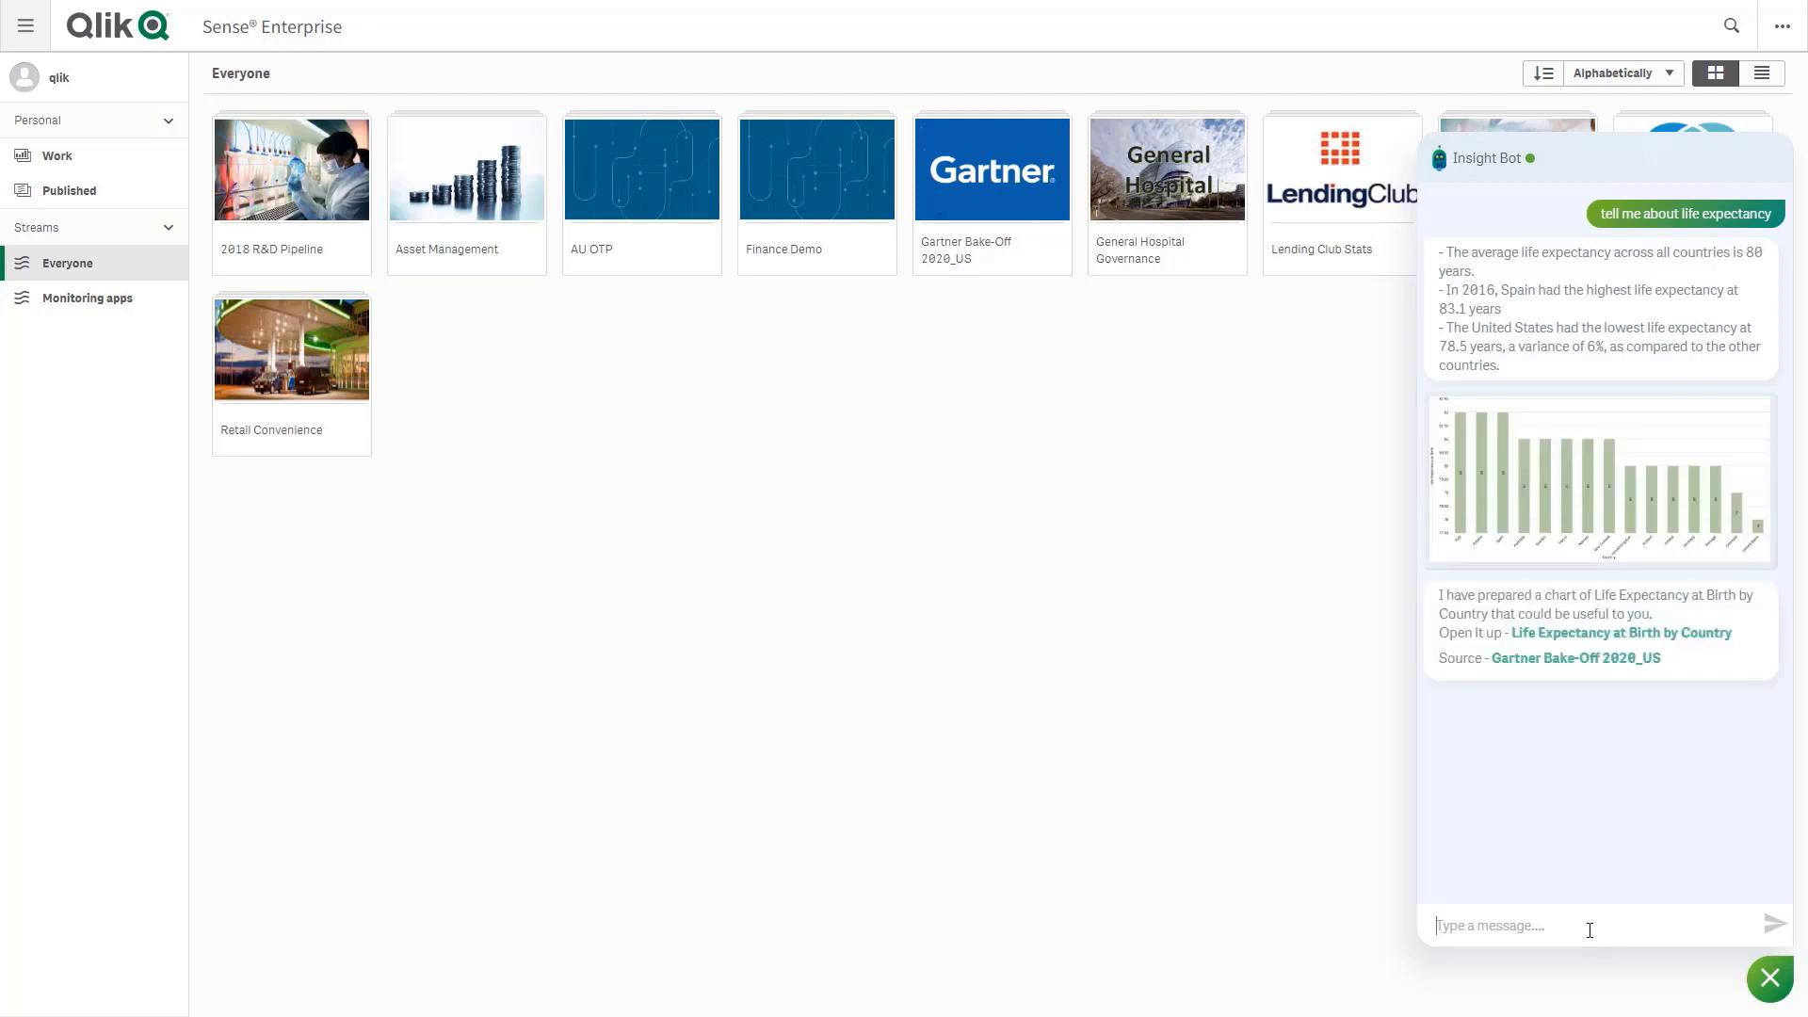
pyautogui.click(1560, 523)
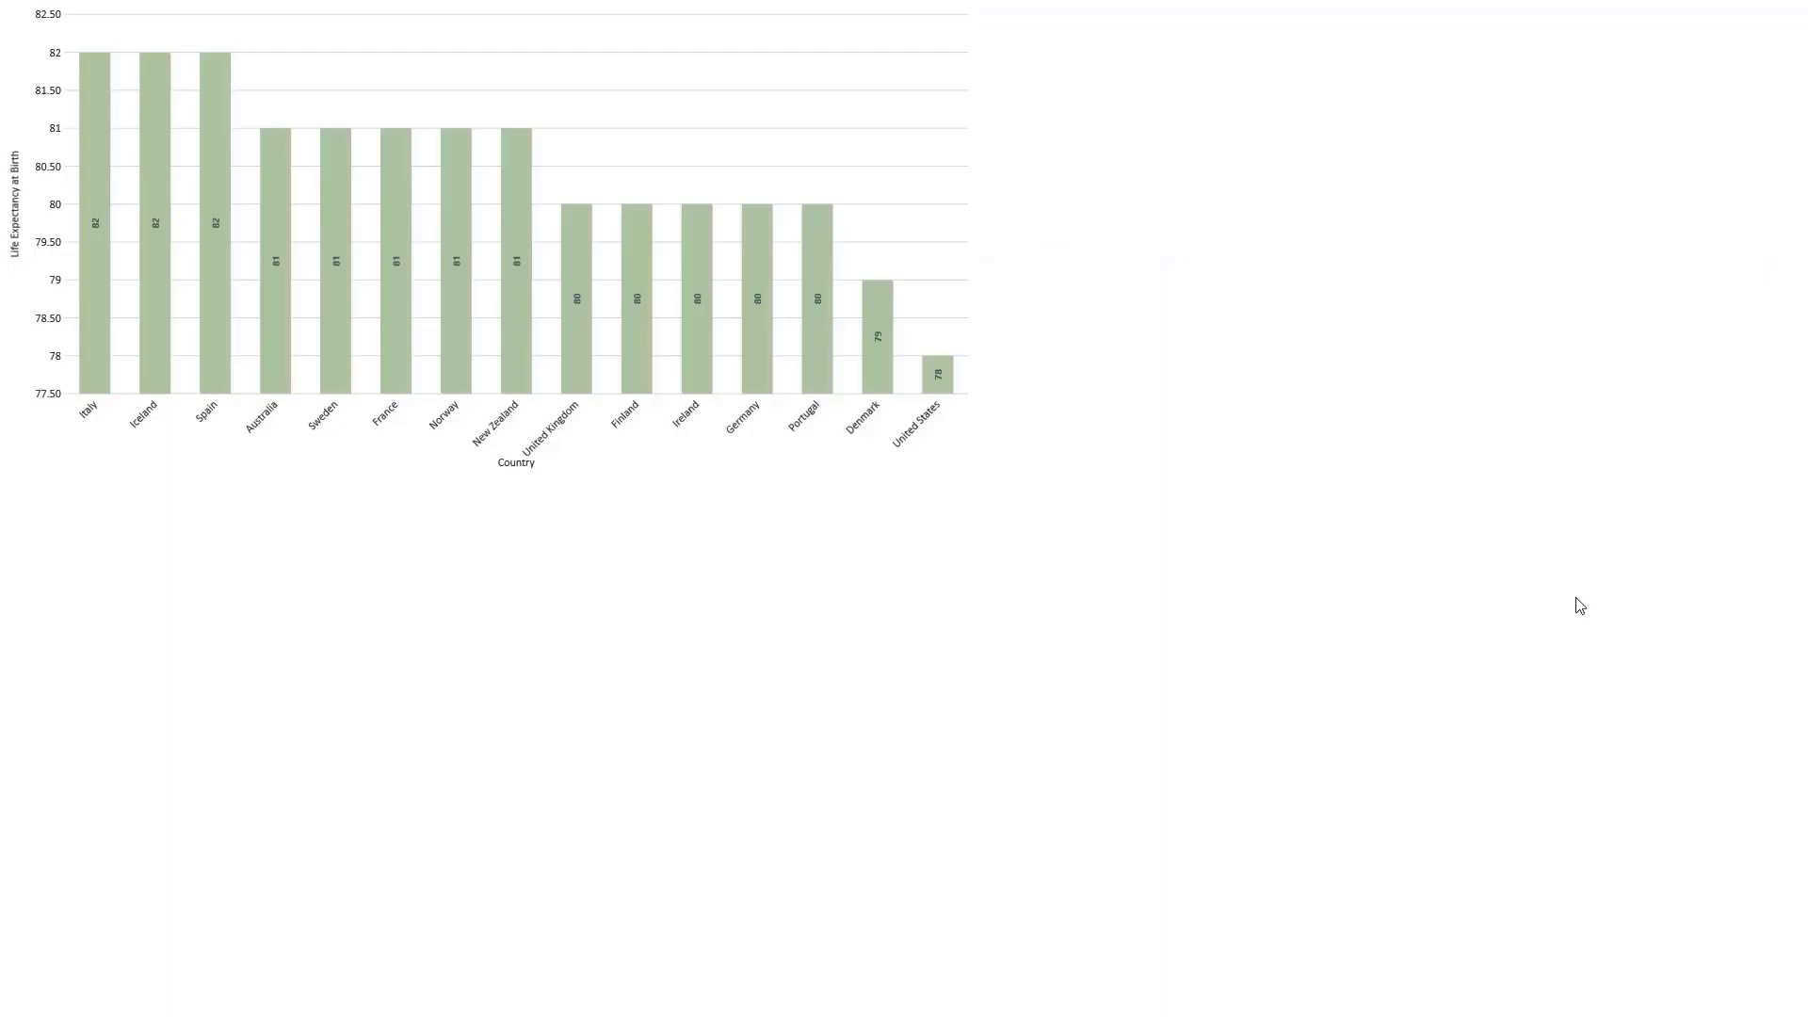
pyautogui.click(1580, 605)
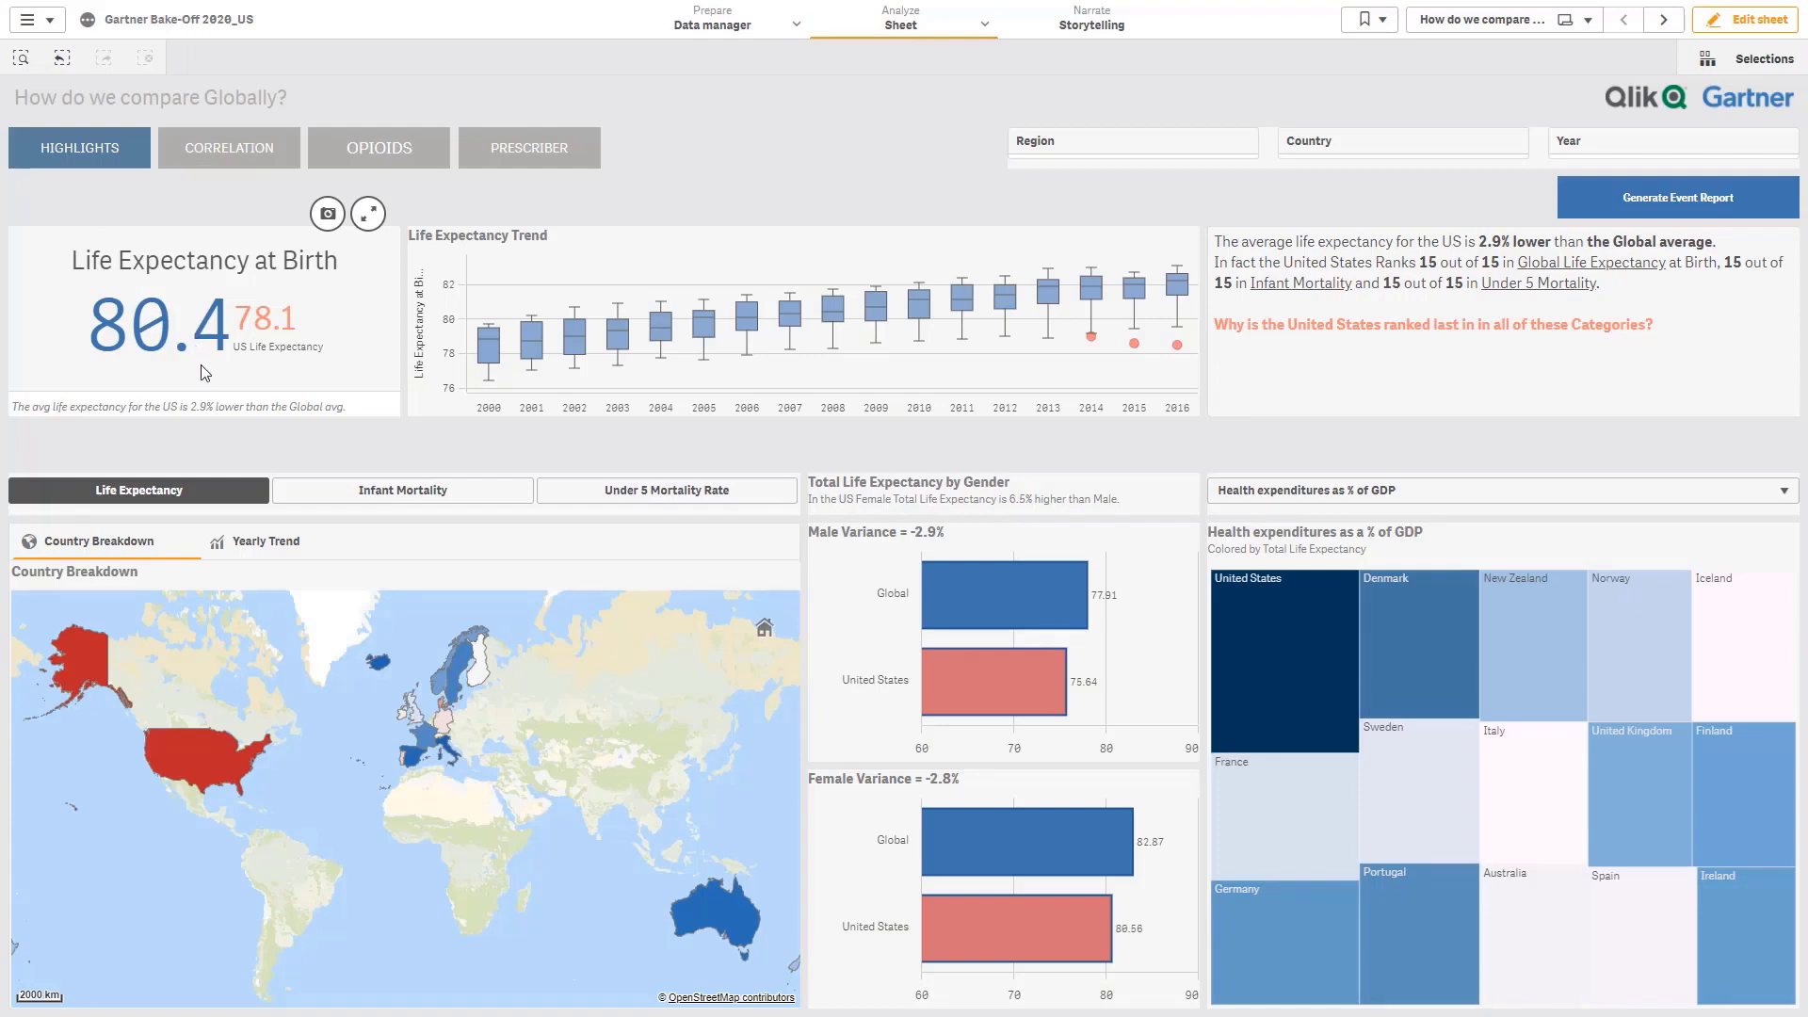
# - Filter the global comparison sheet to Australia in the Country filter, then clear that selection
pyautogui.moveTo(201, 372)
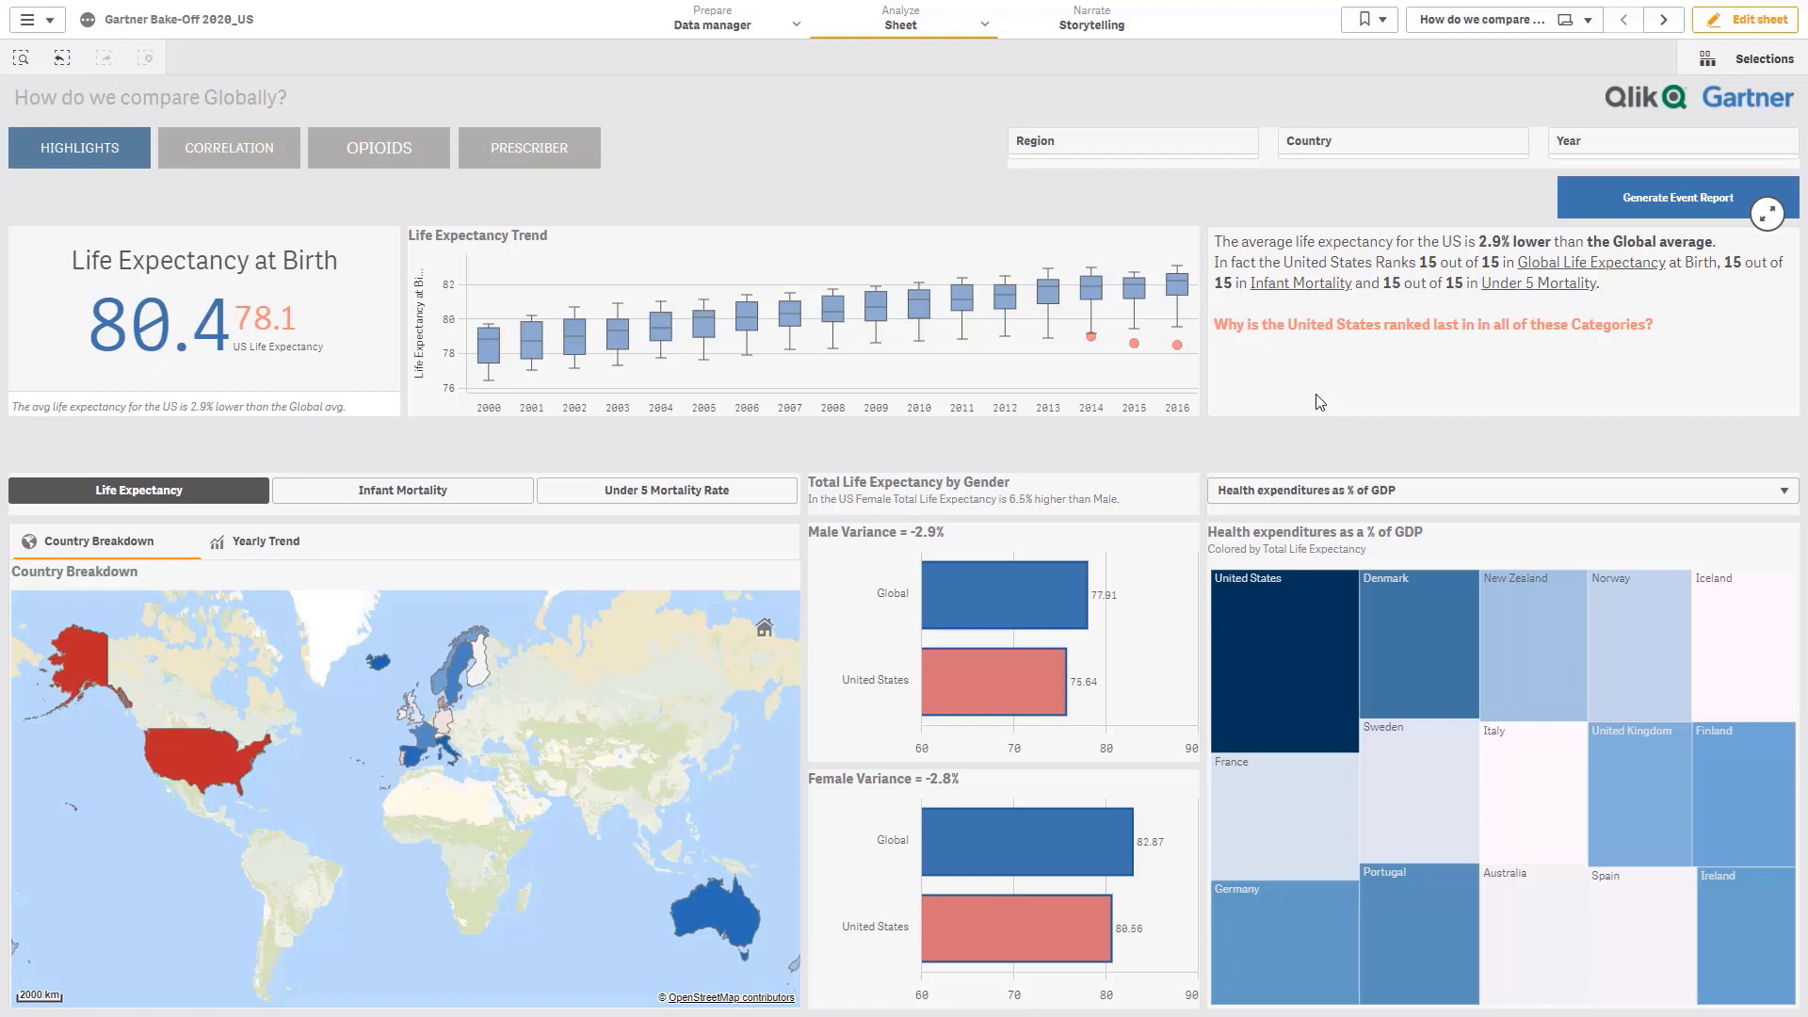
pyautogui.click(1309, 143)
pyautogui.click(1321, 267)
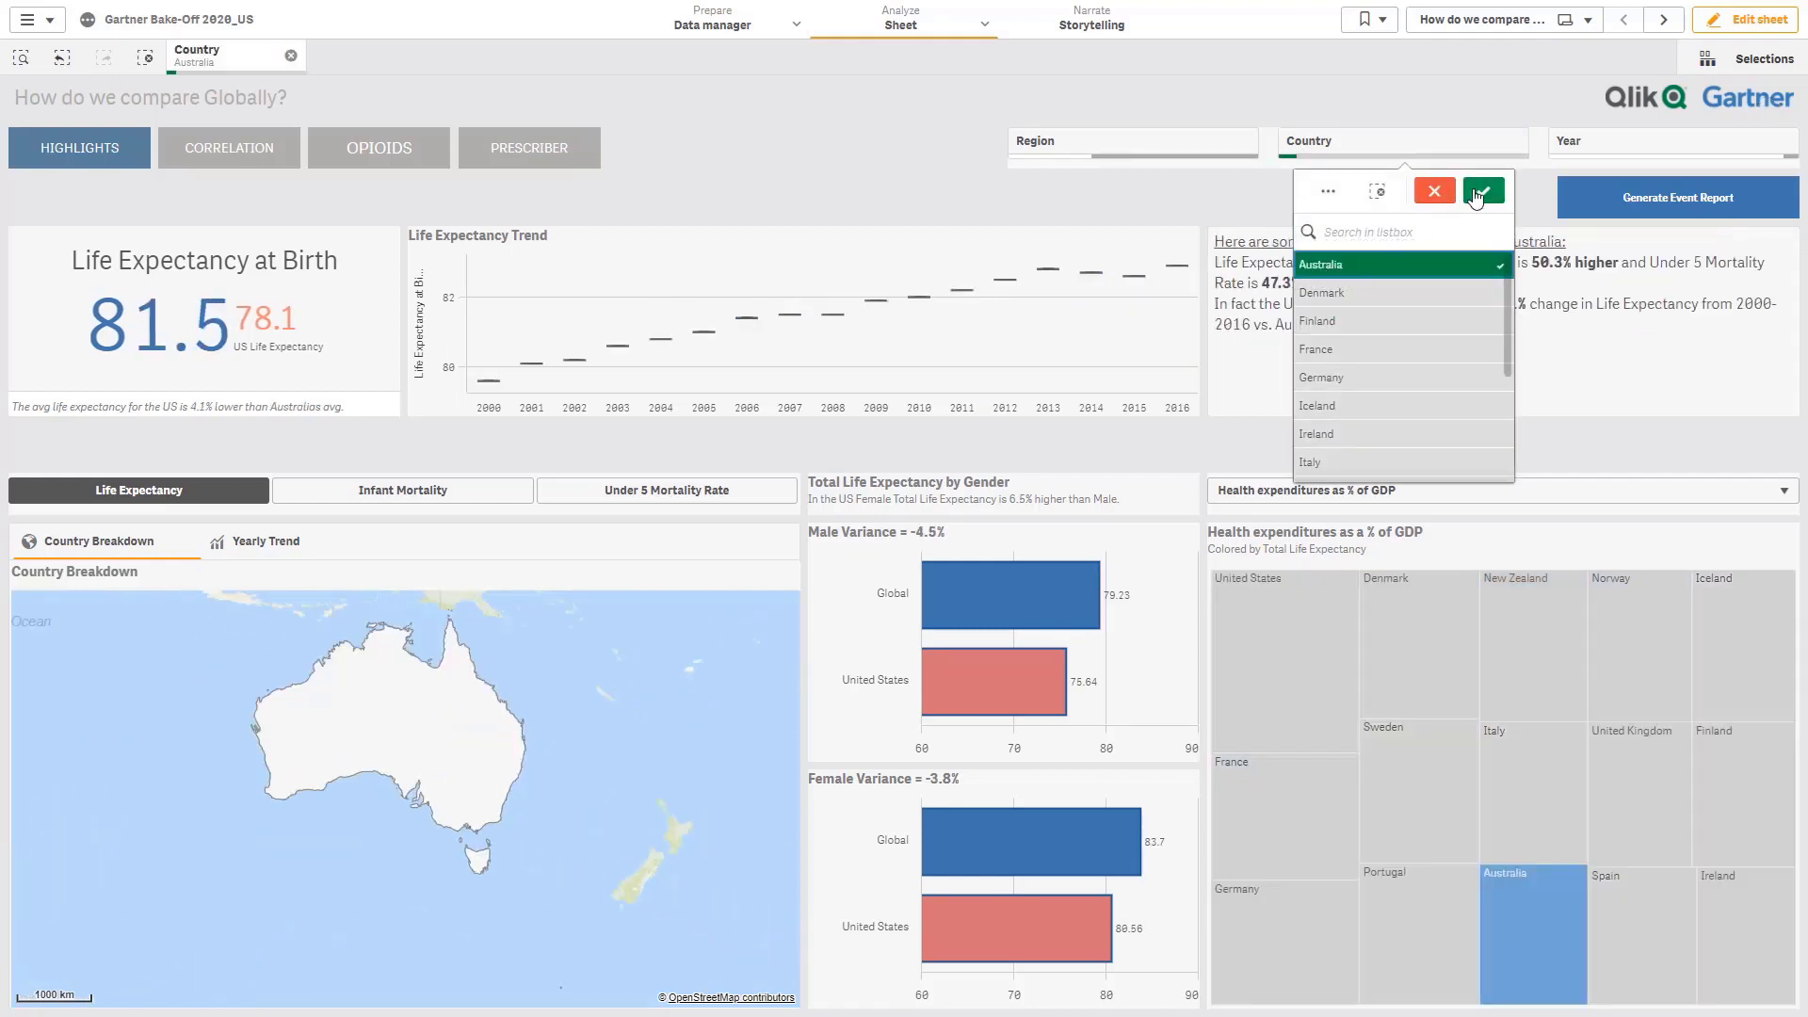
pyautogui.click(1483, 192)
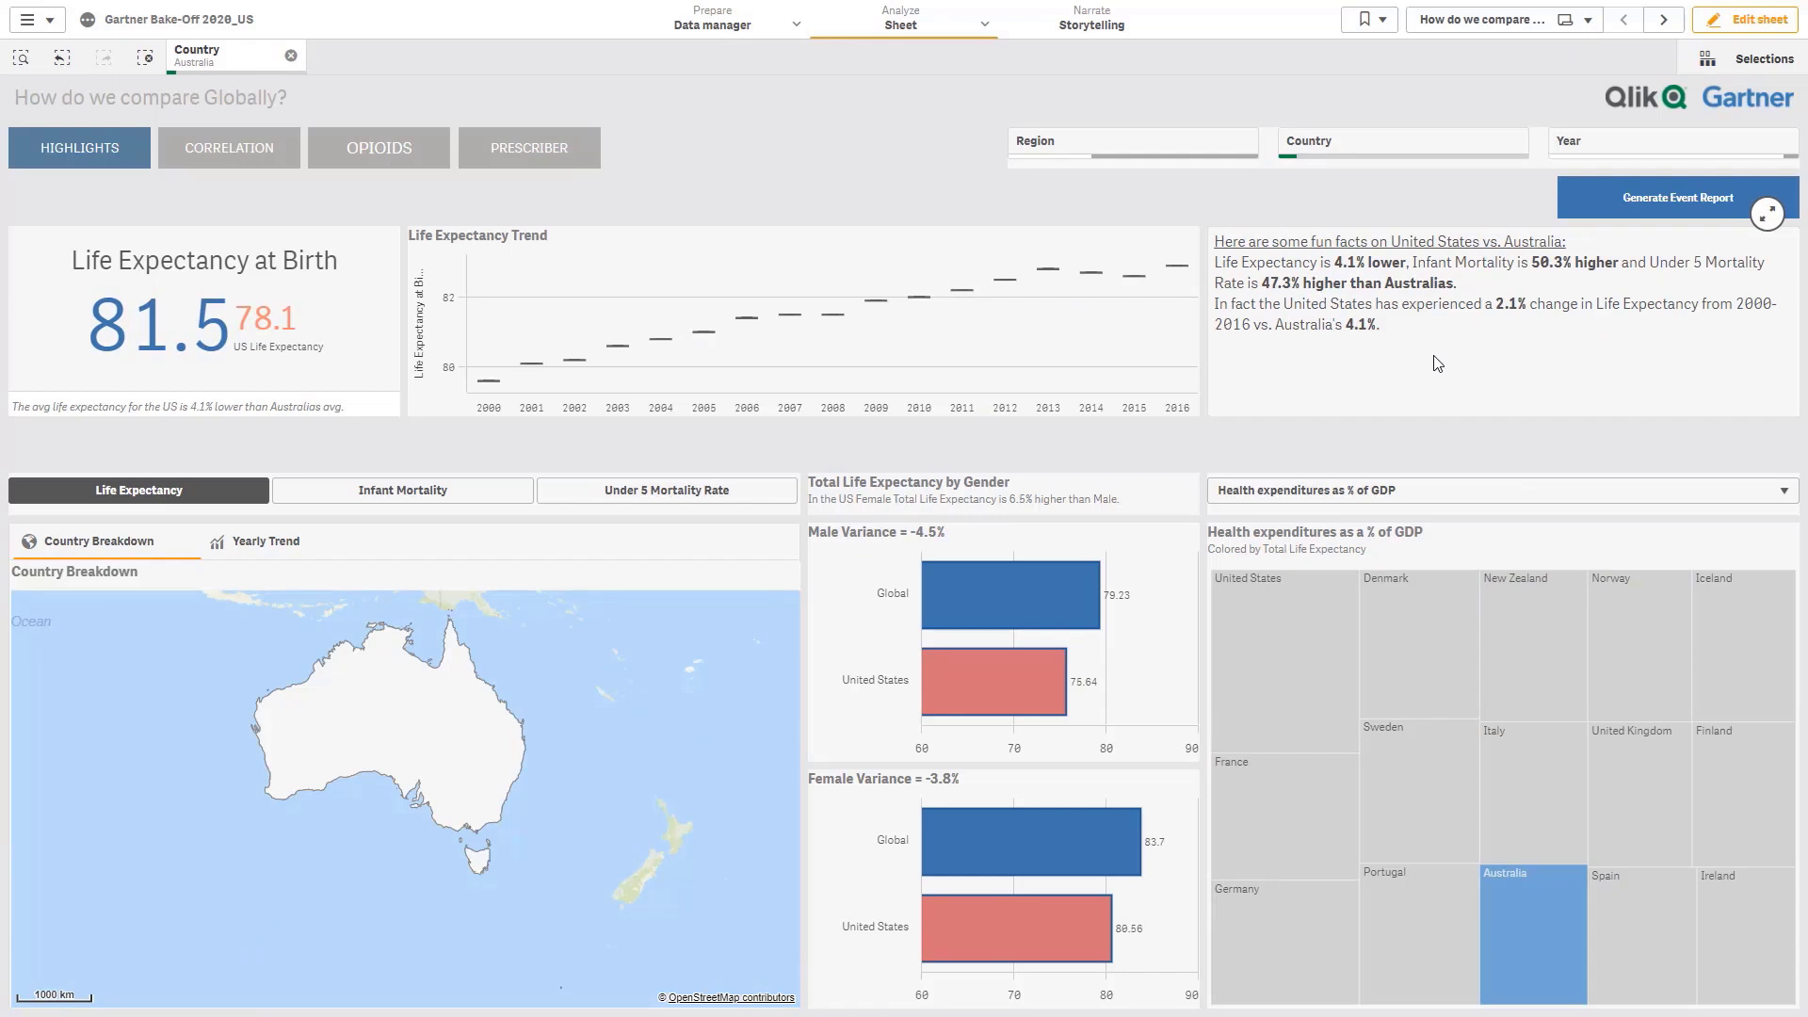
pyautogui.click(291, 58)
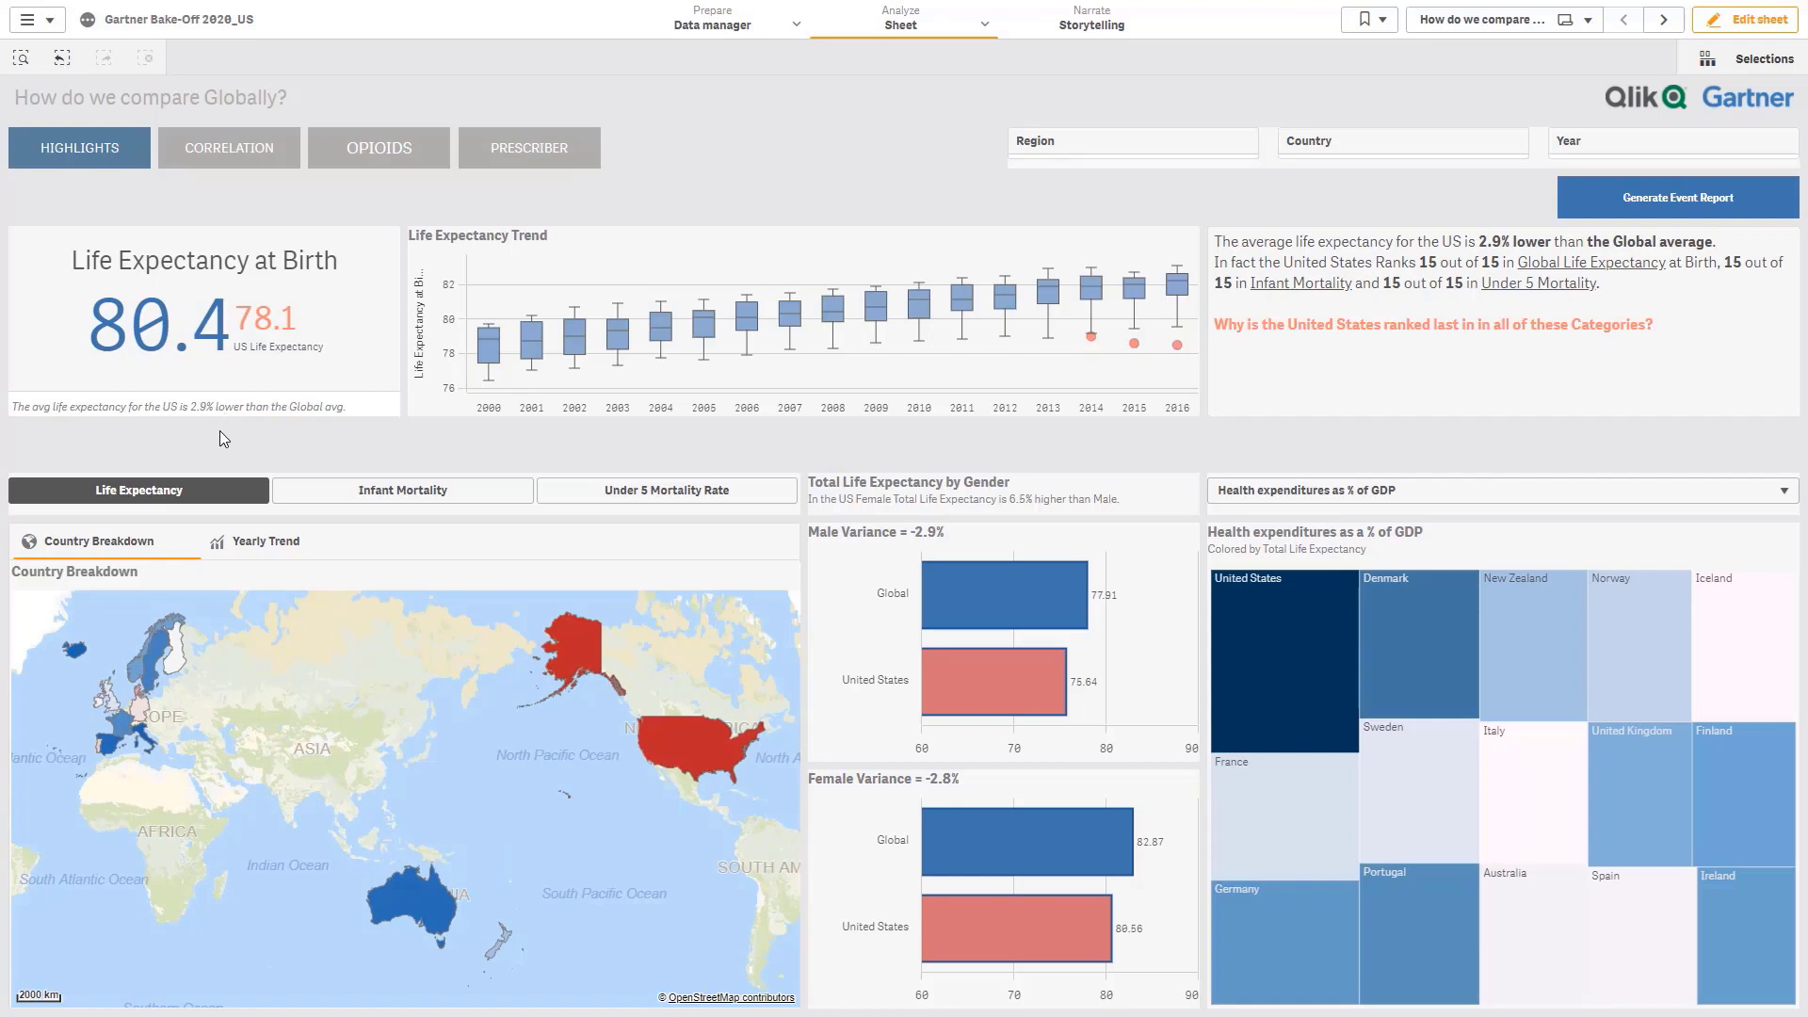
# - Switch the map to the Yearly Trend view and set the treemap to Per capita health expenditures
pyautogui.click(251, 541)
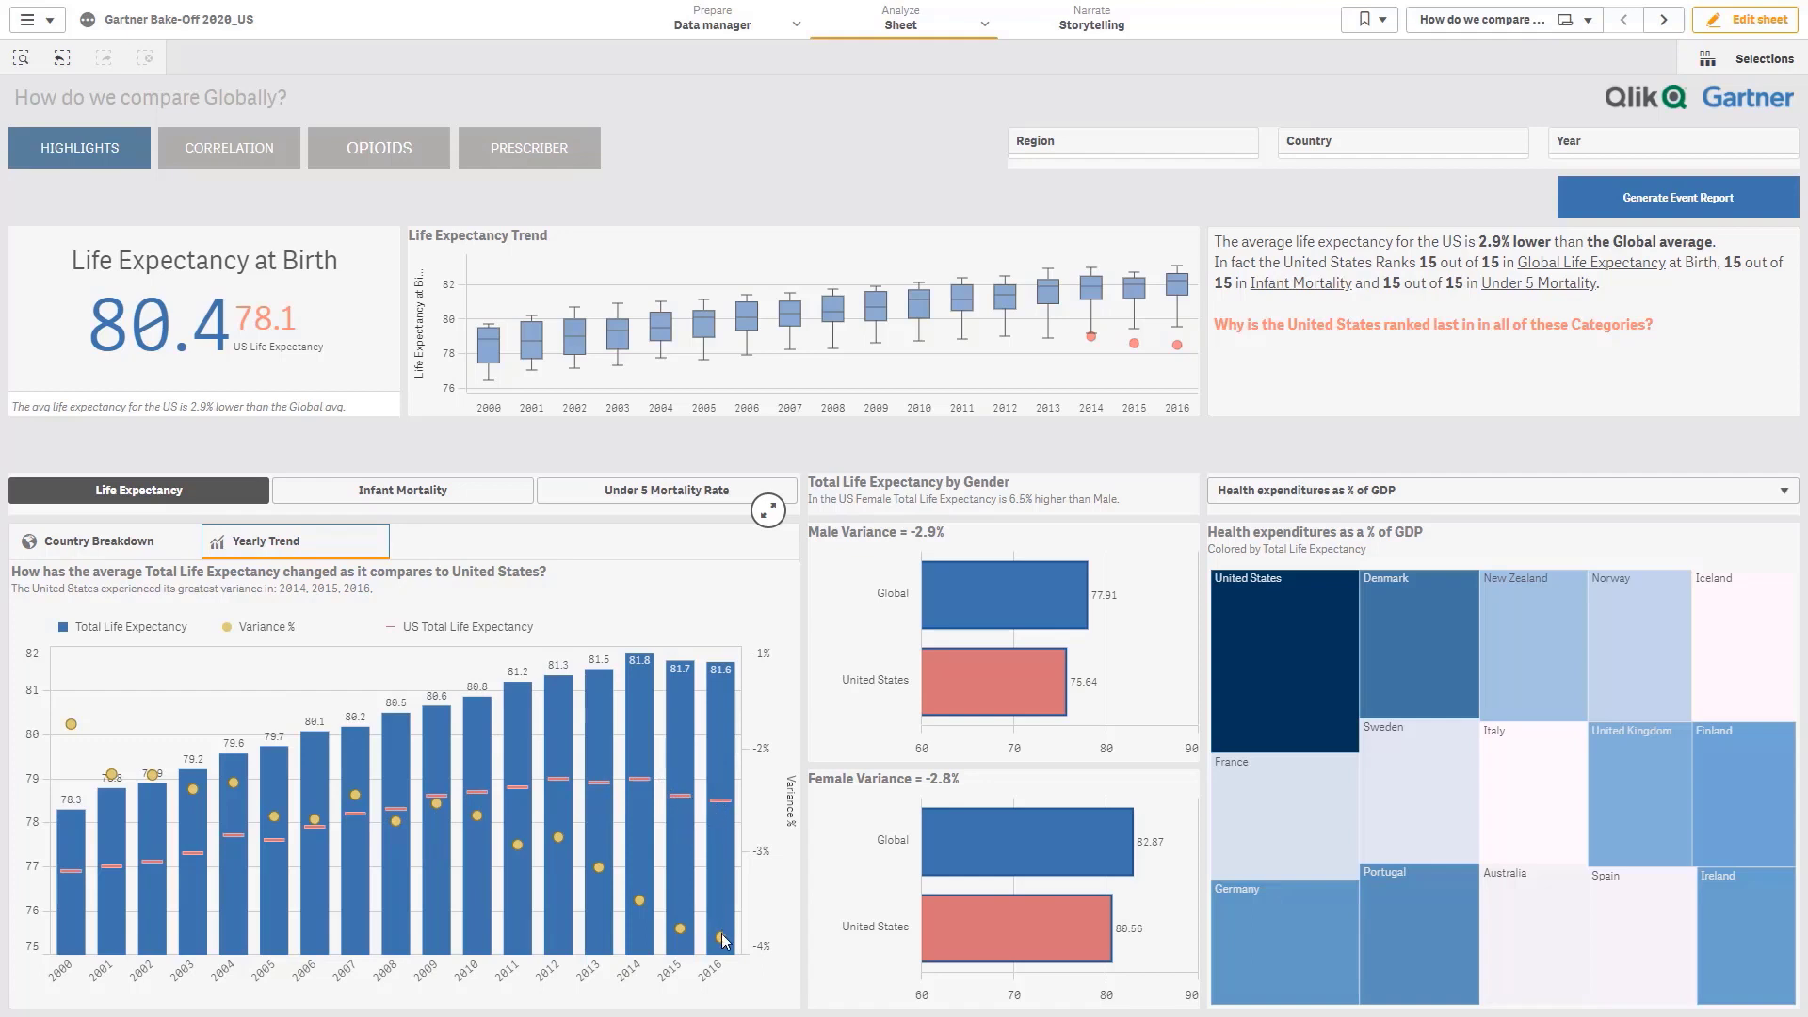
pyautogui.moveTo(724, 945)
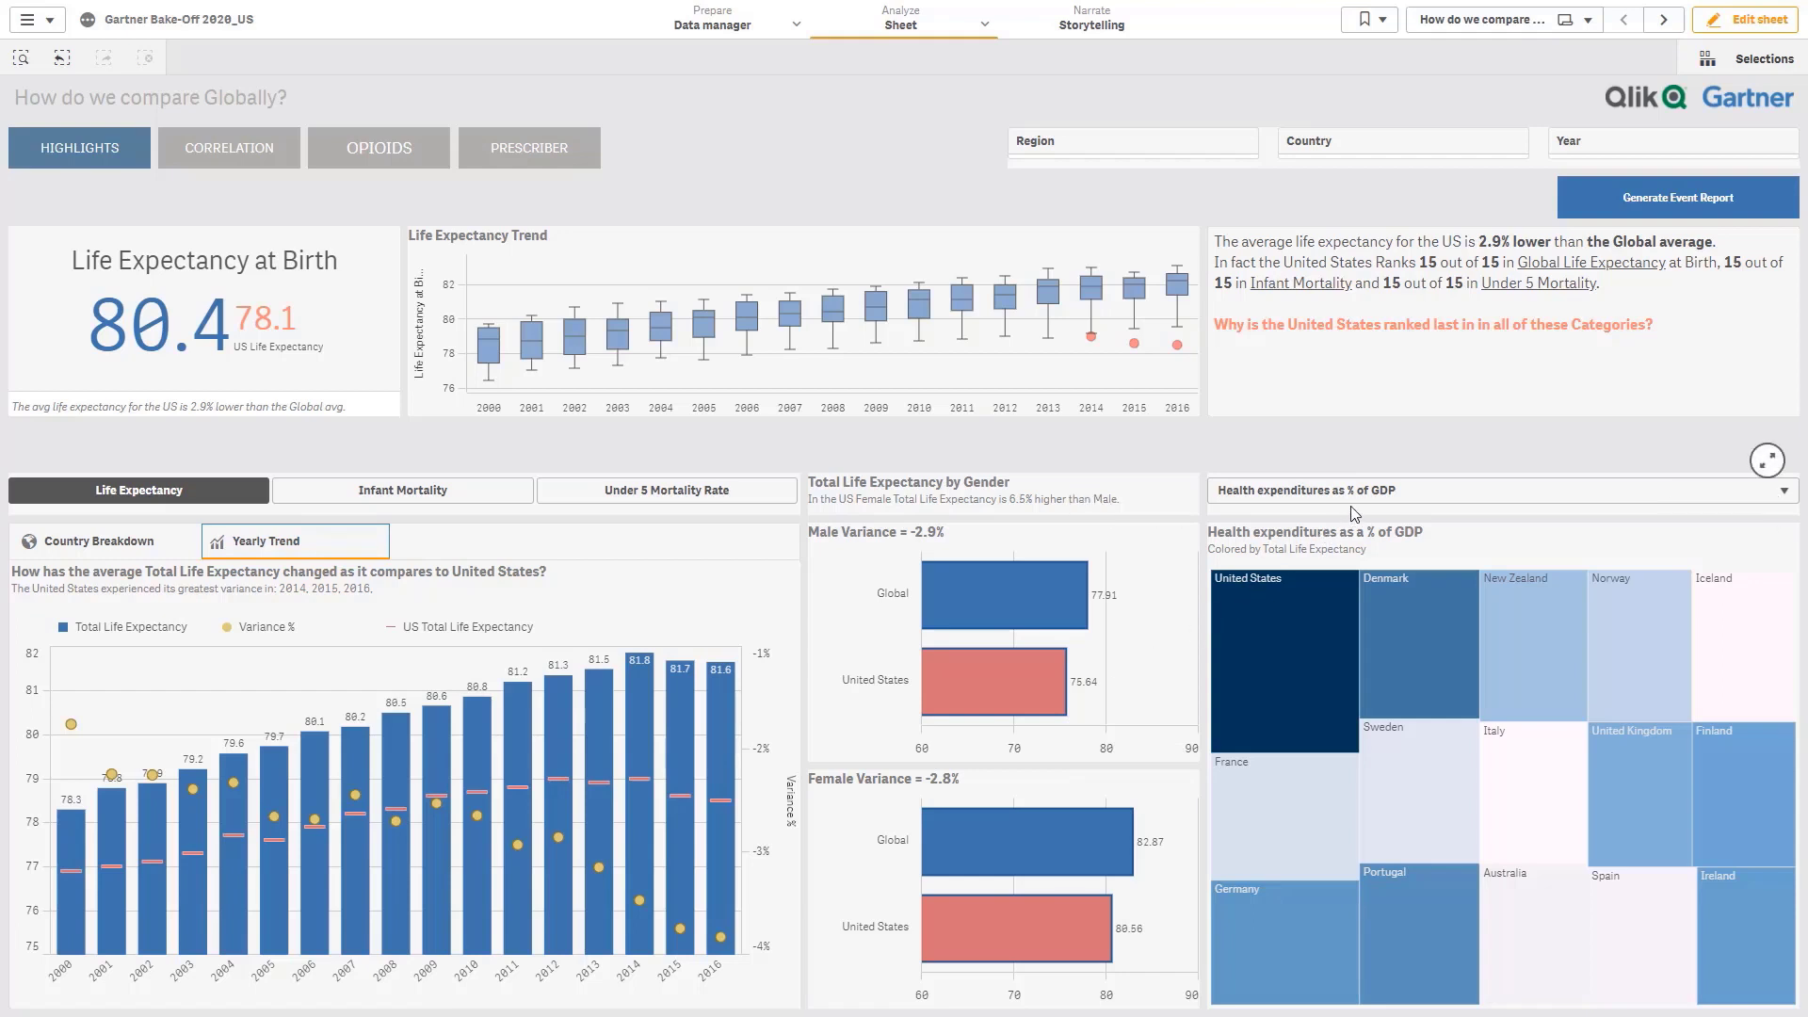
pyautogui.click(1778, 492)
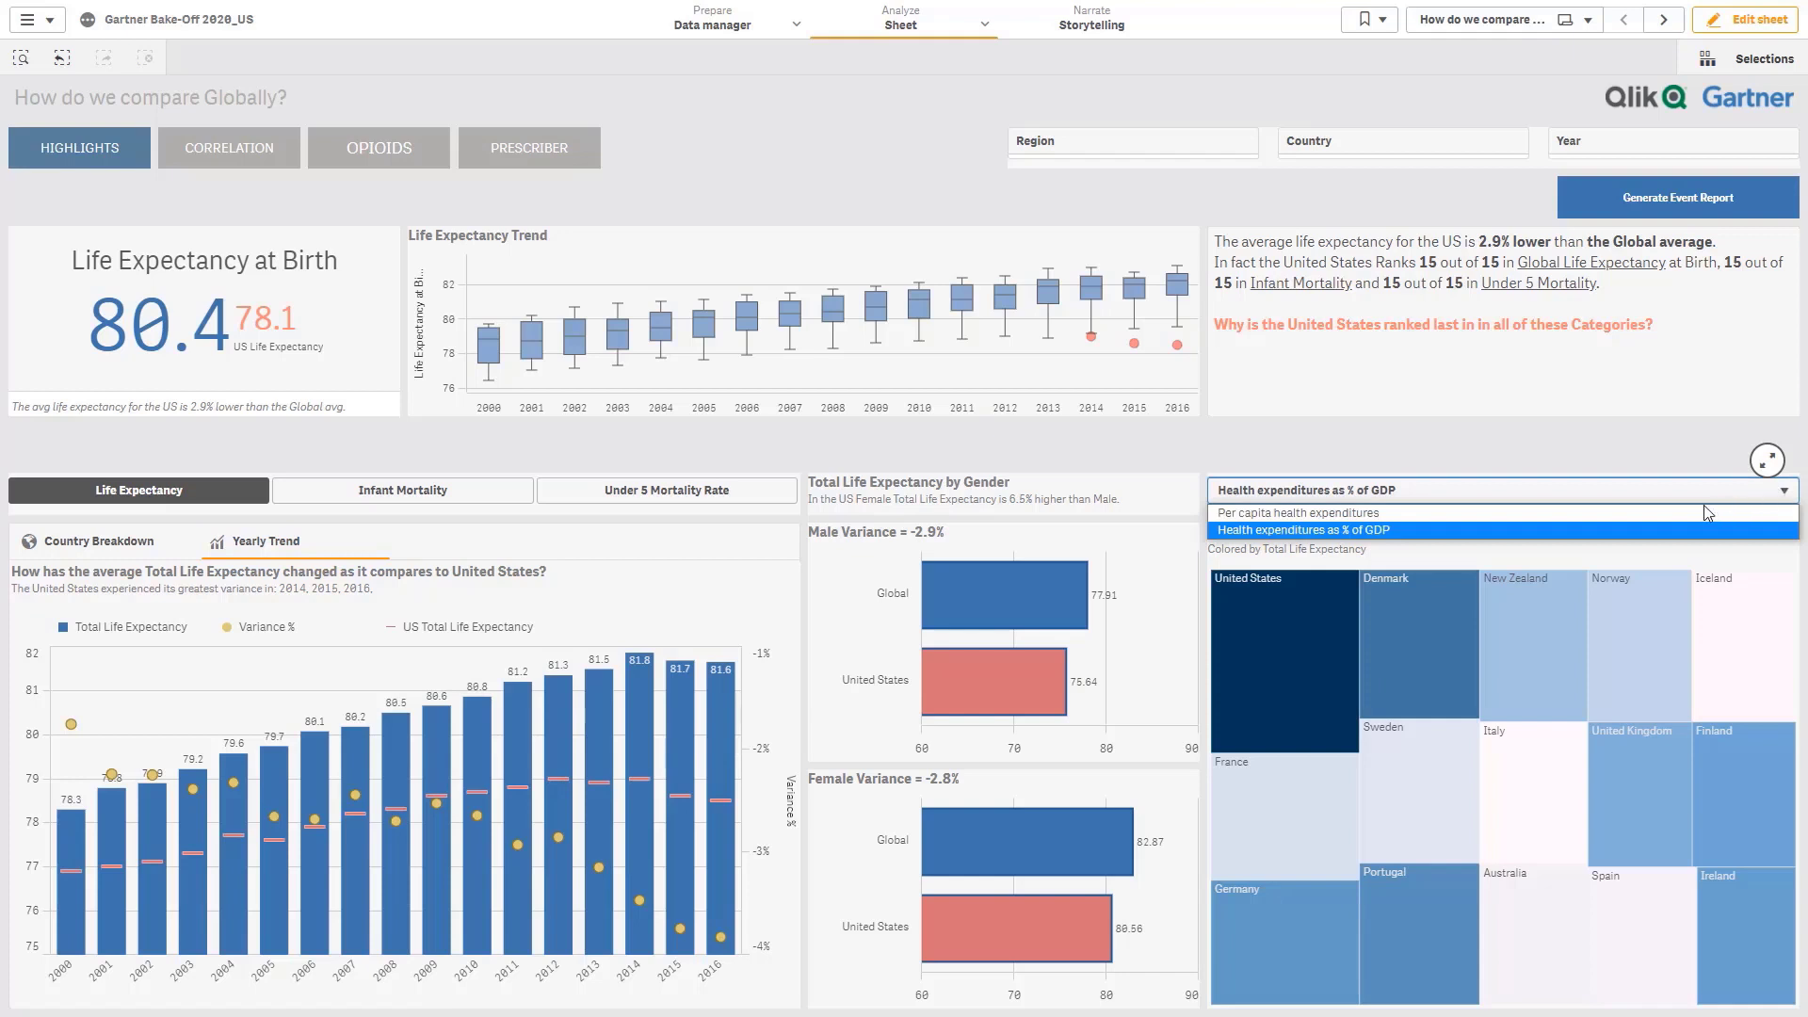
pyautogui.click(1659, 514)
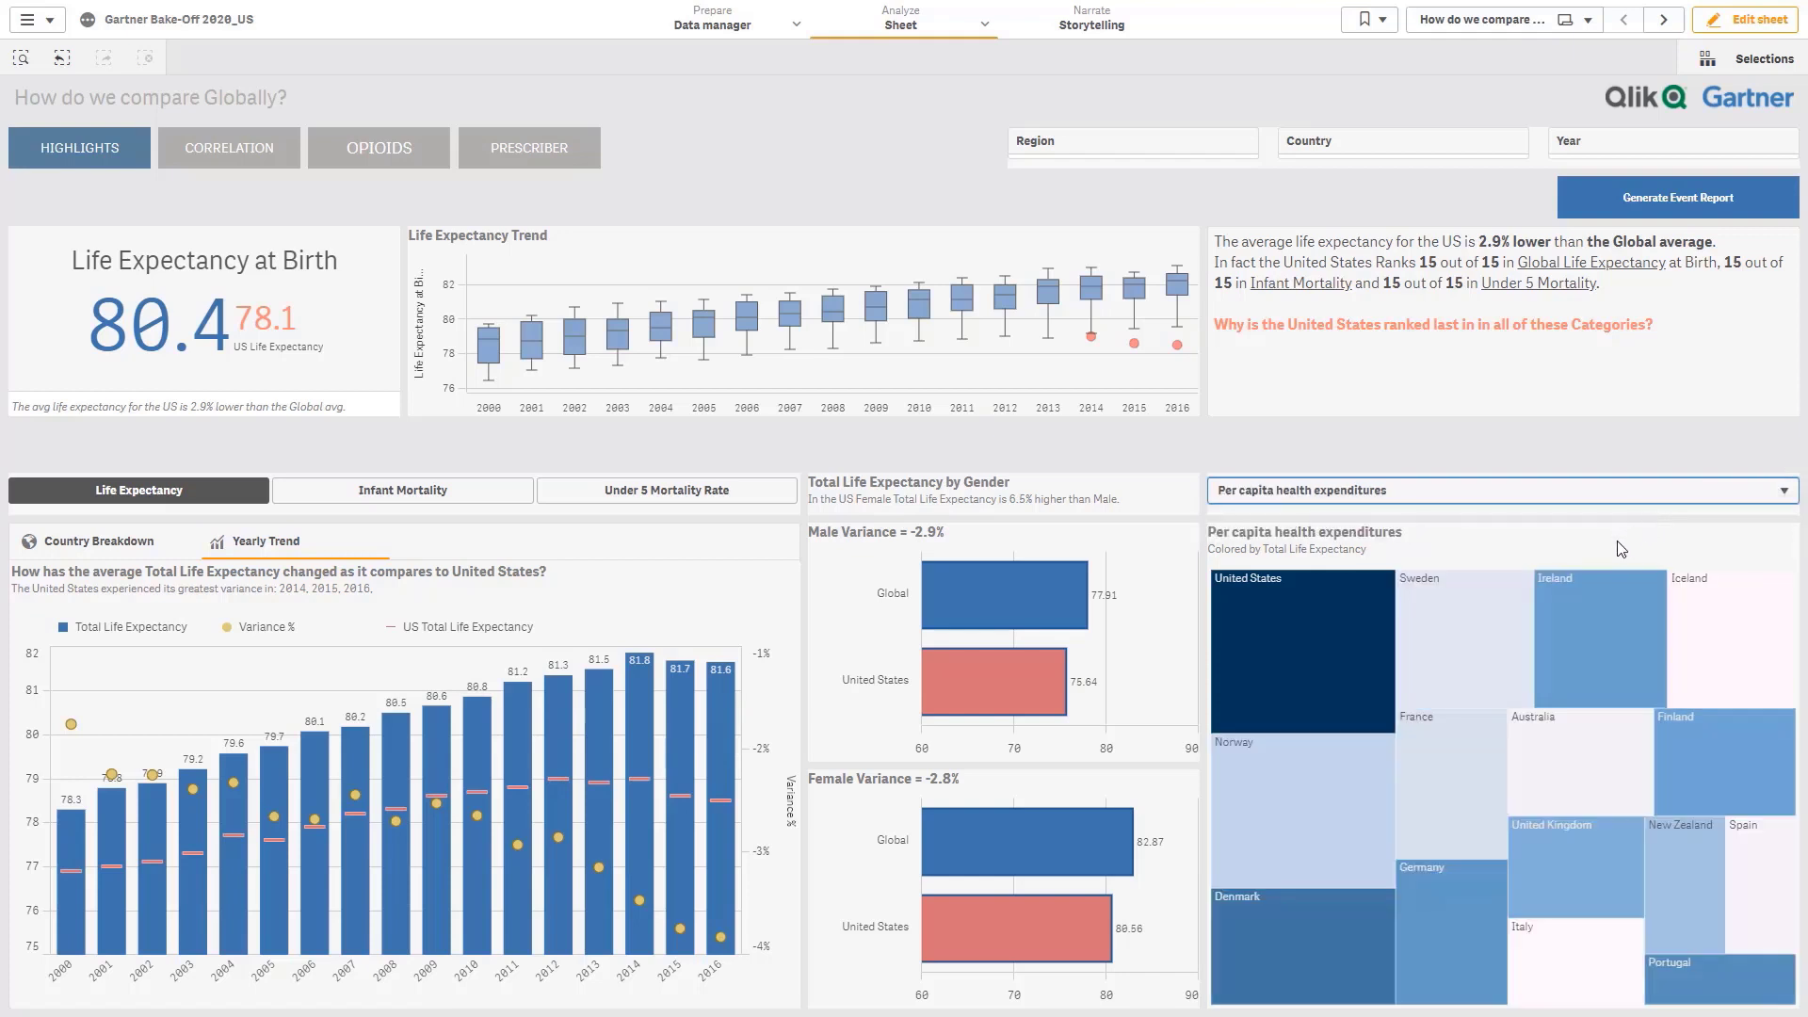
pyautogui.moveTo(1322, 698)
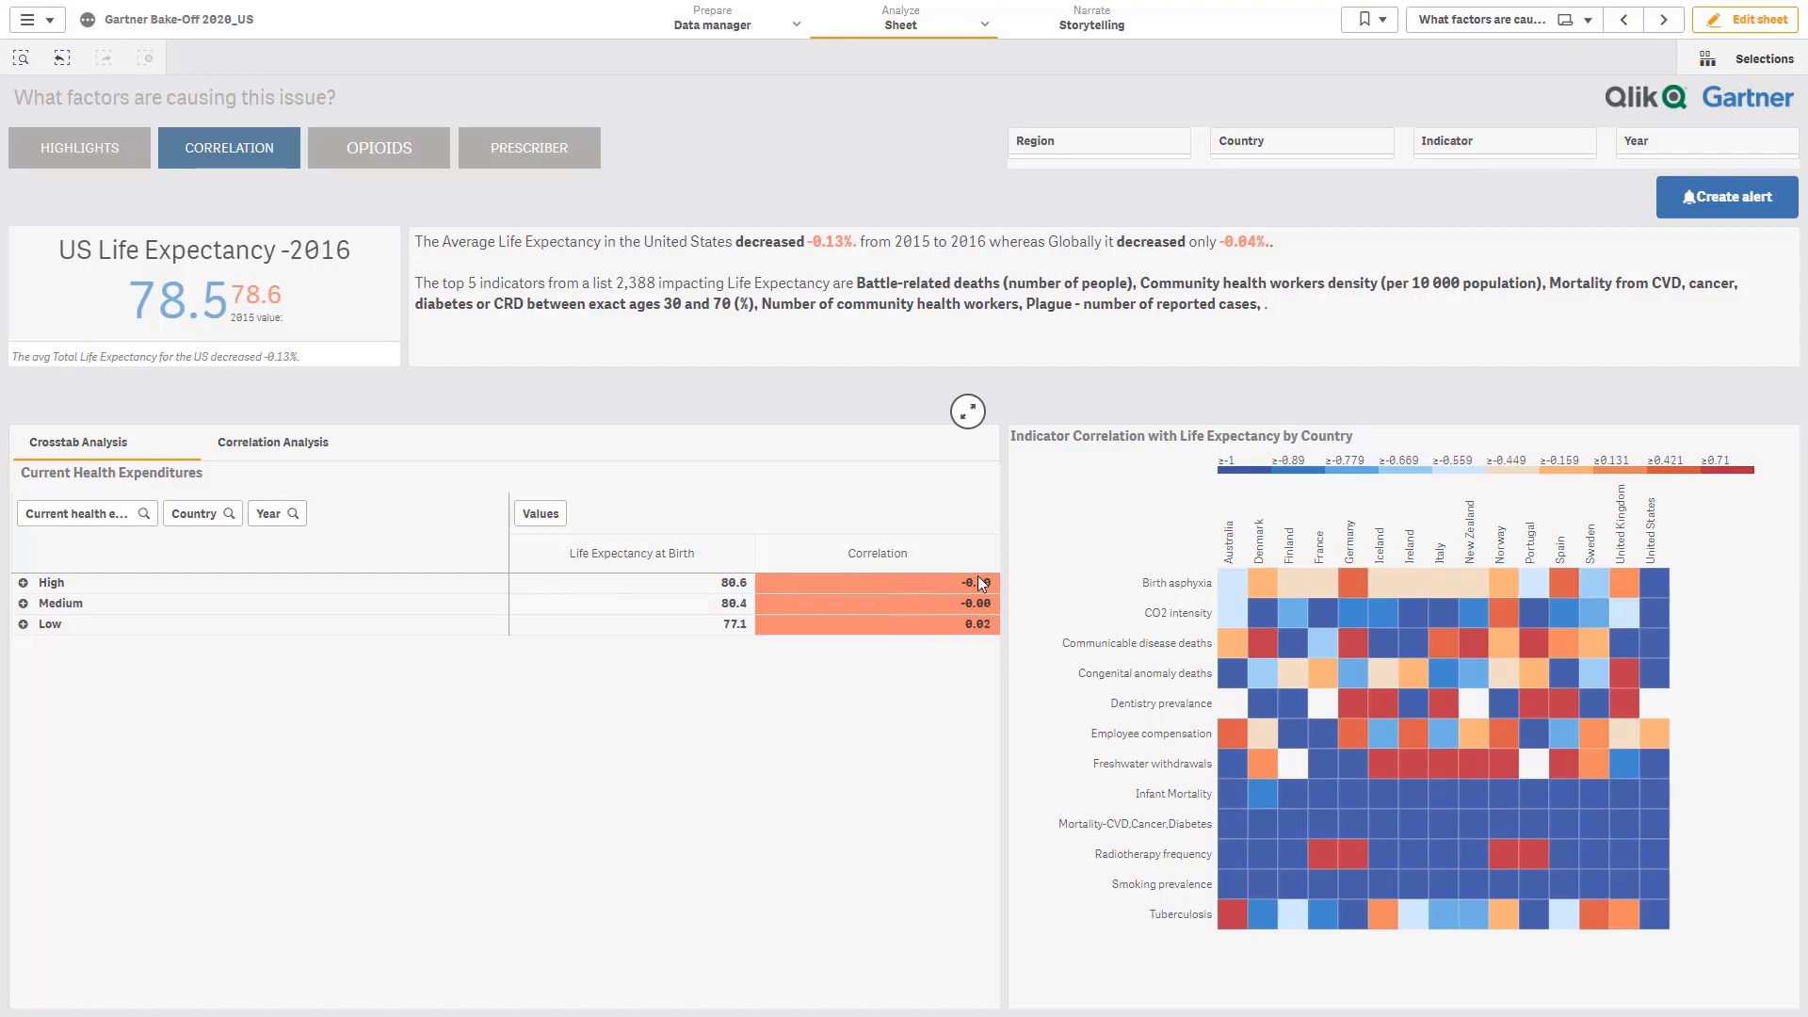
# - Expand the Medium group, nest Year before Country, and show the Correlation Analysis by indicator
pyautogui.click(23, 604)
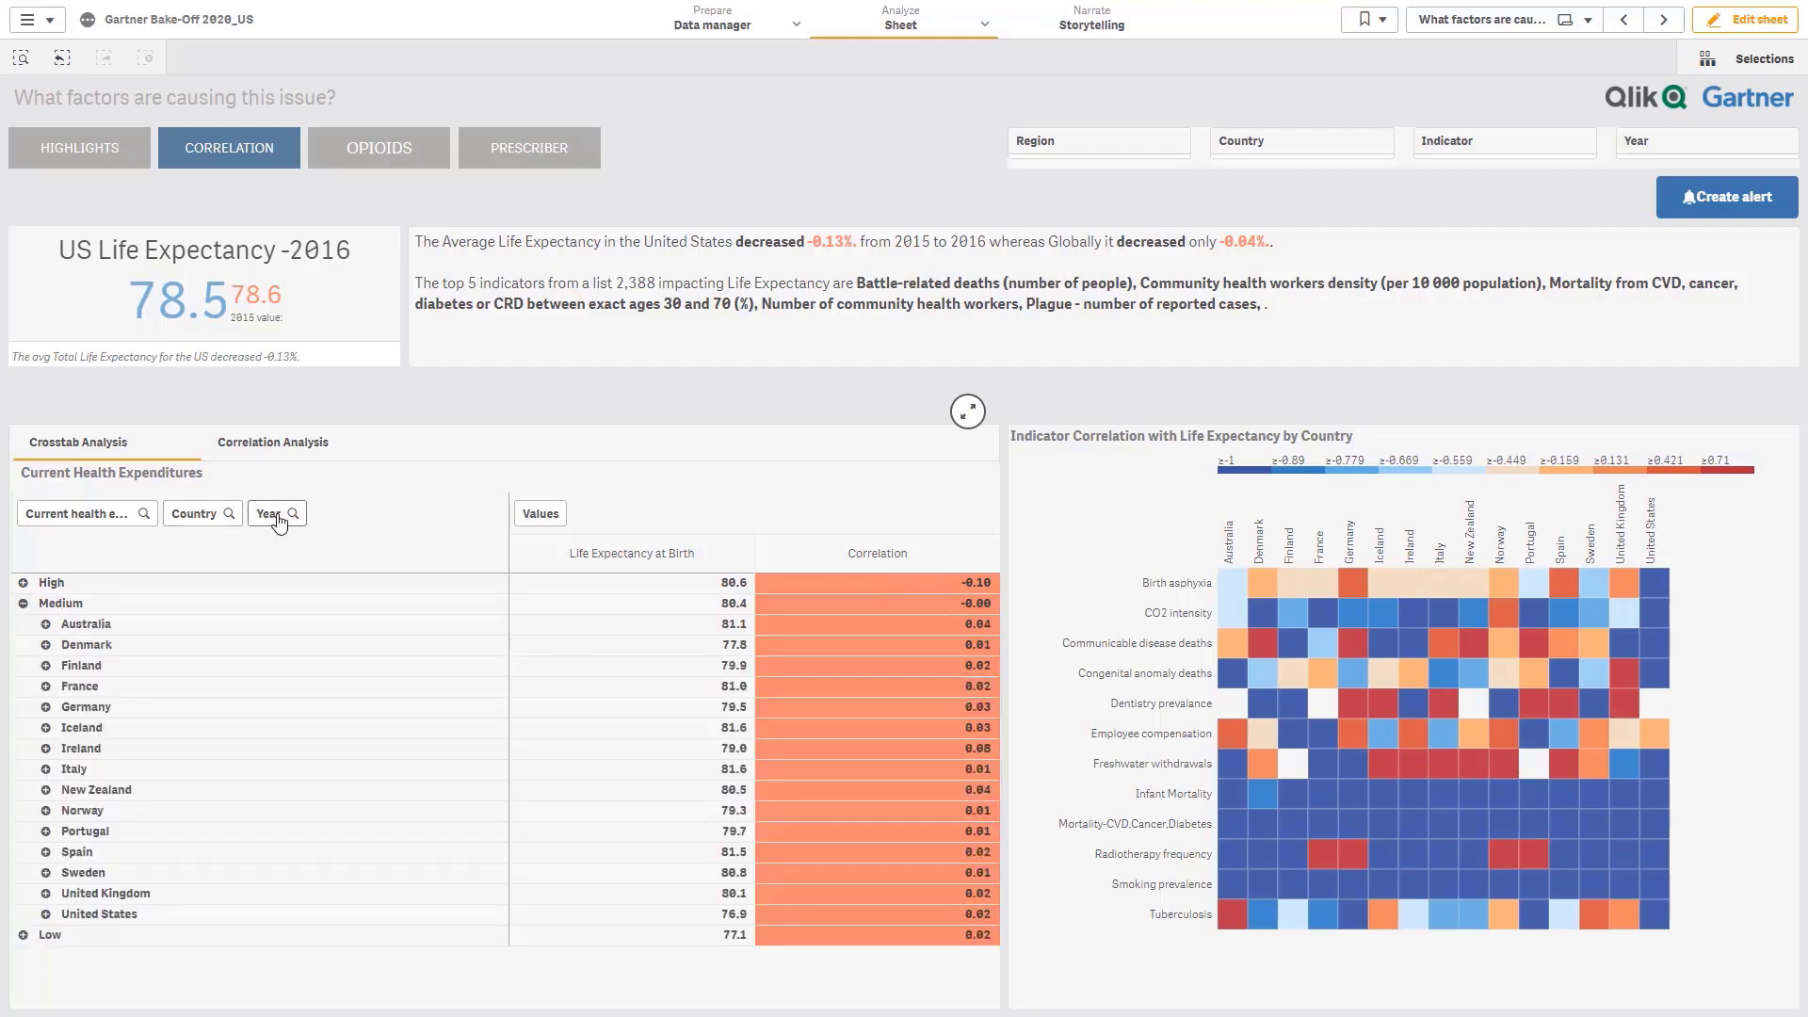
pyautogui.moveTo(274, 518); pyautogui.dragTo(191, 528)
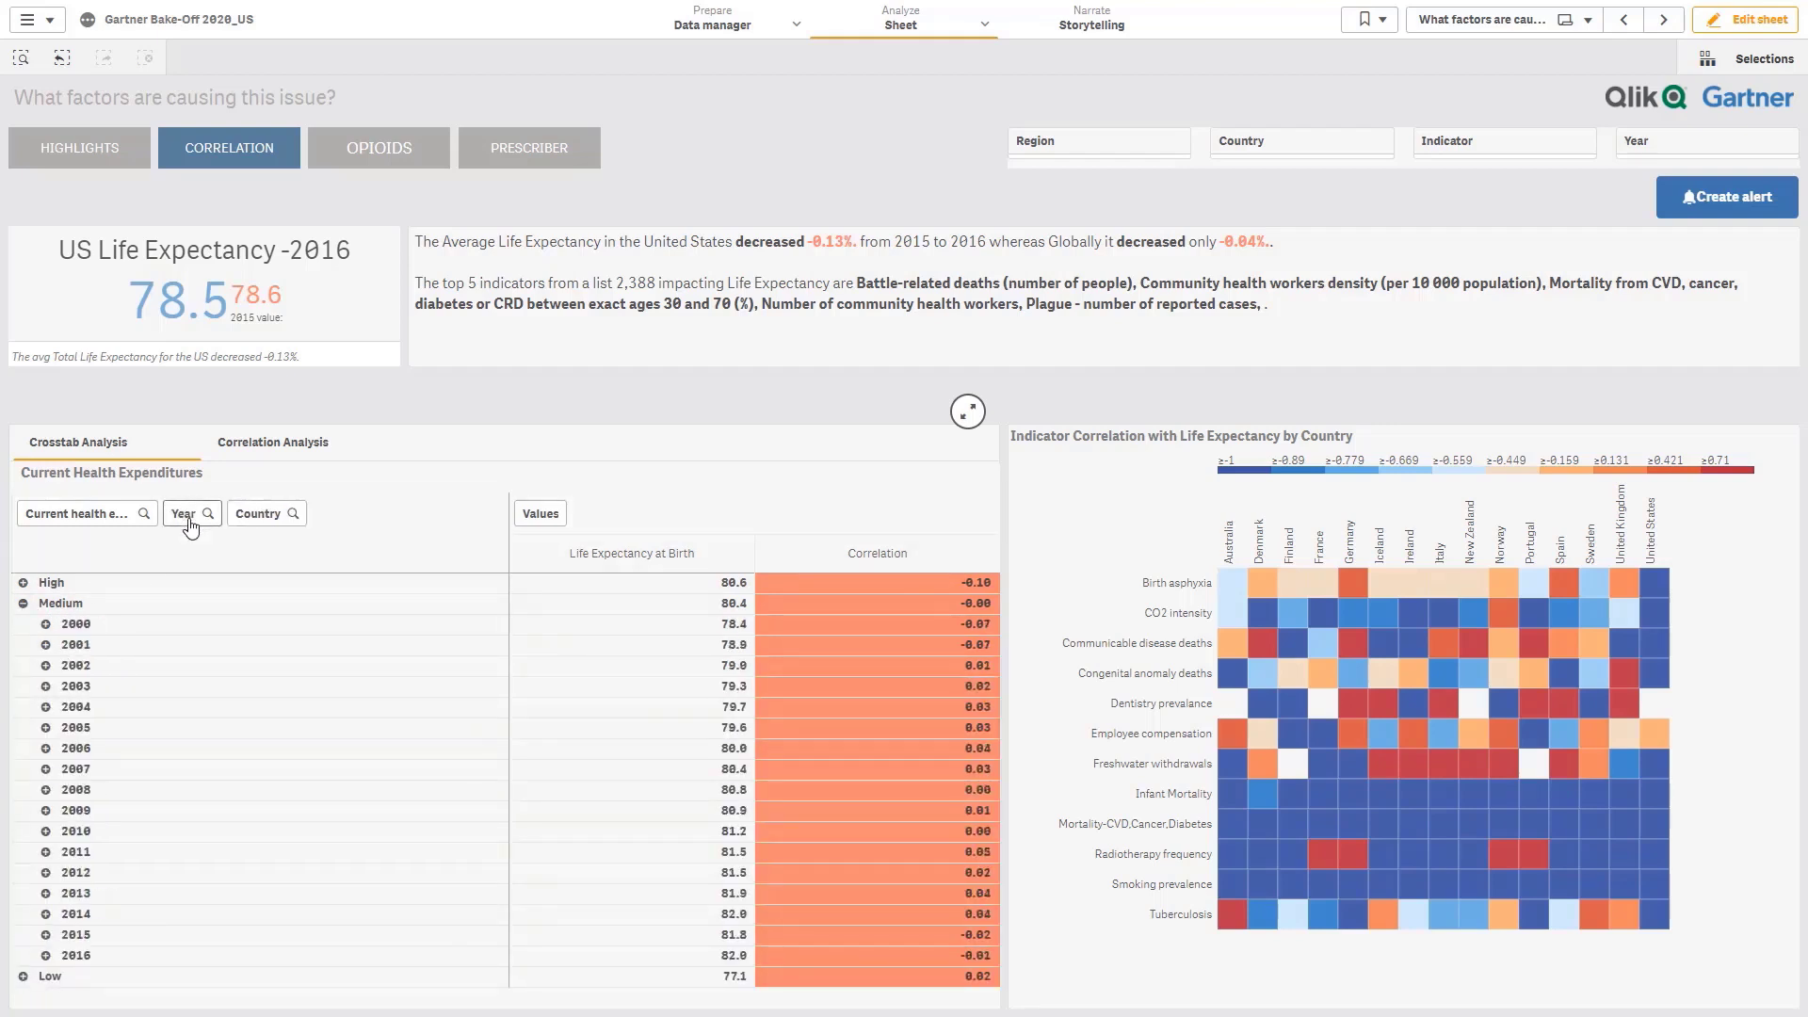
pyautogui.click(259, 450)
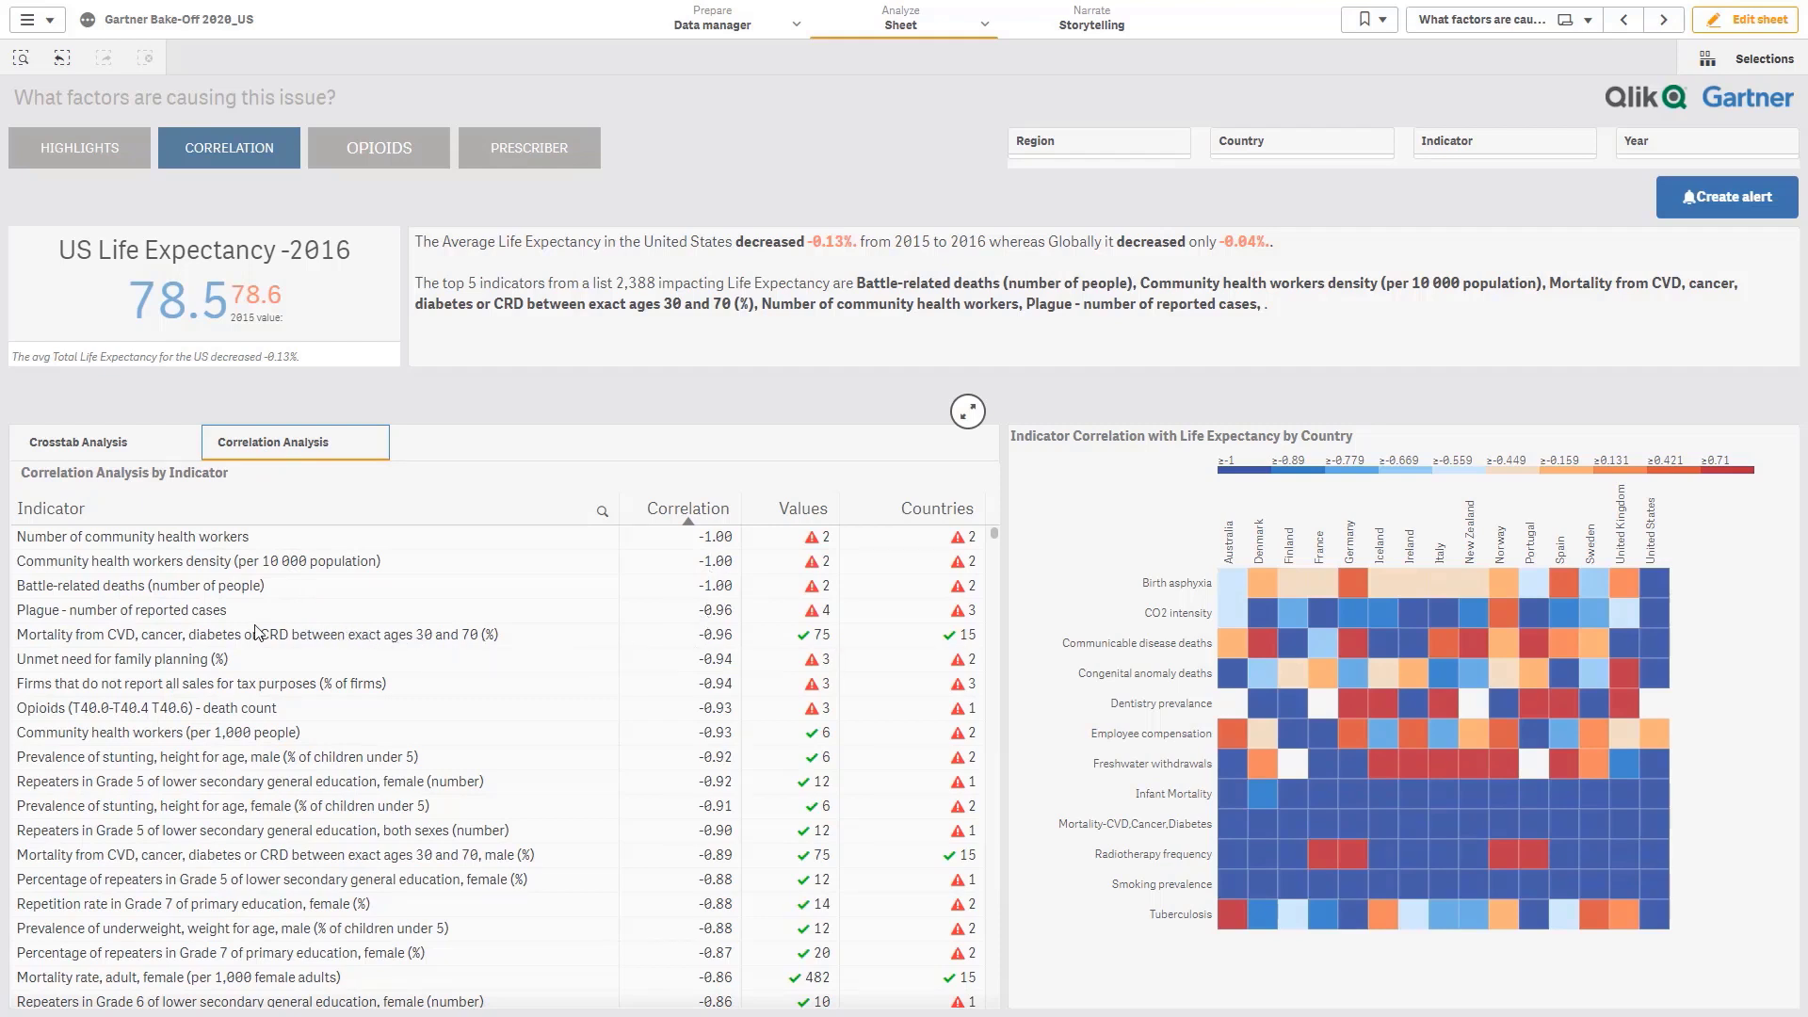
# - Select the CVD, cancer and diabetes mortality indicator, then the Opioids death count, clearing each
pyautogui.click(224, 636)
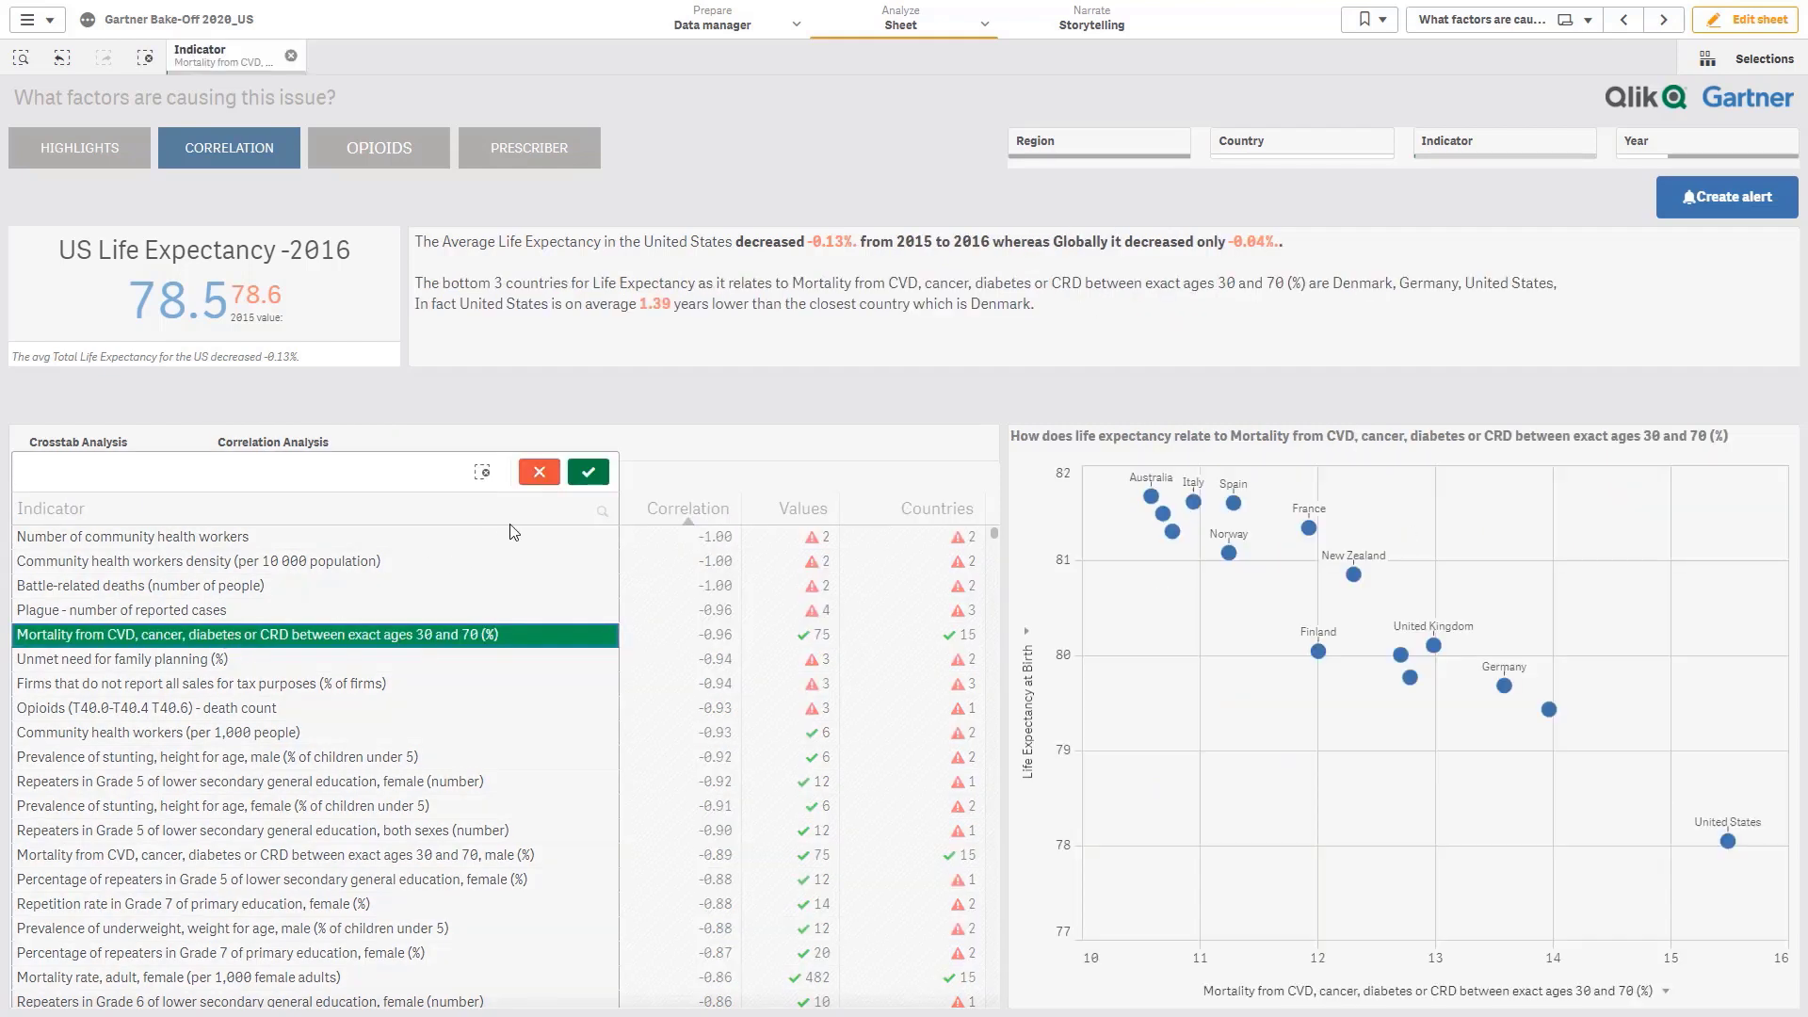
pyautogui.click(586, 476)
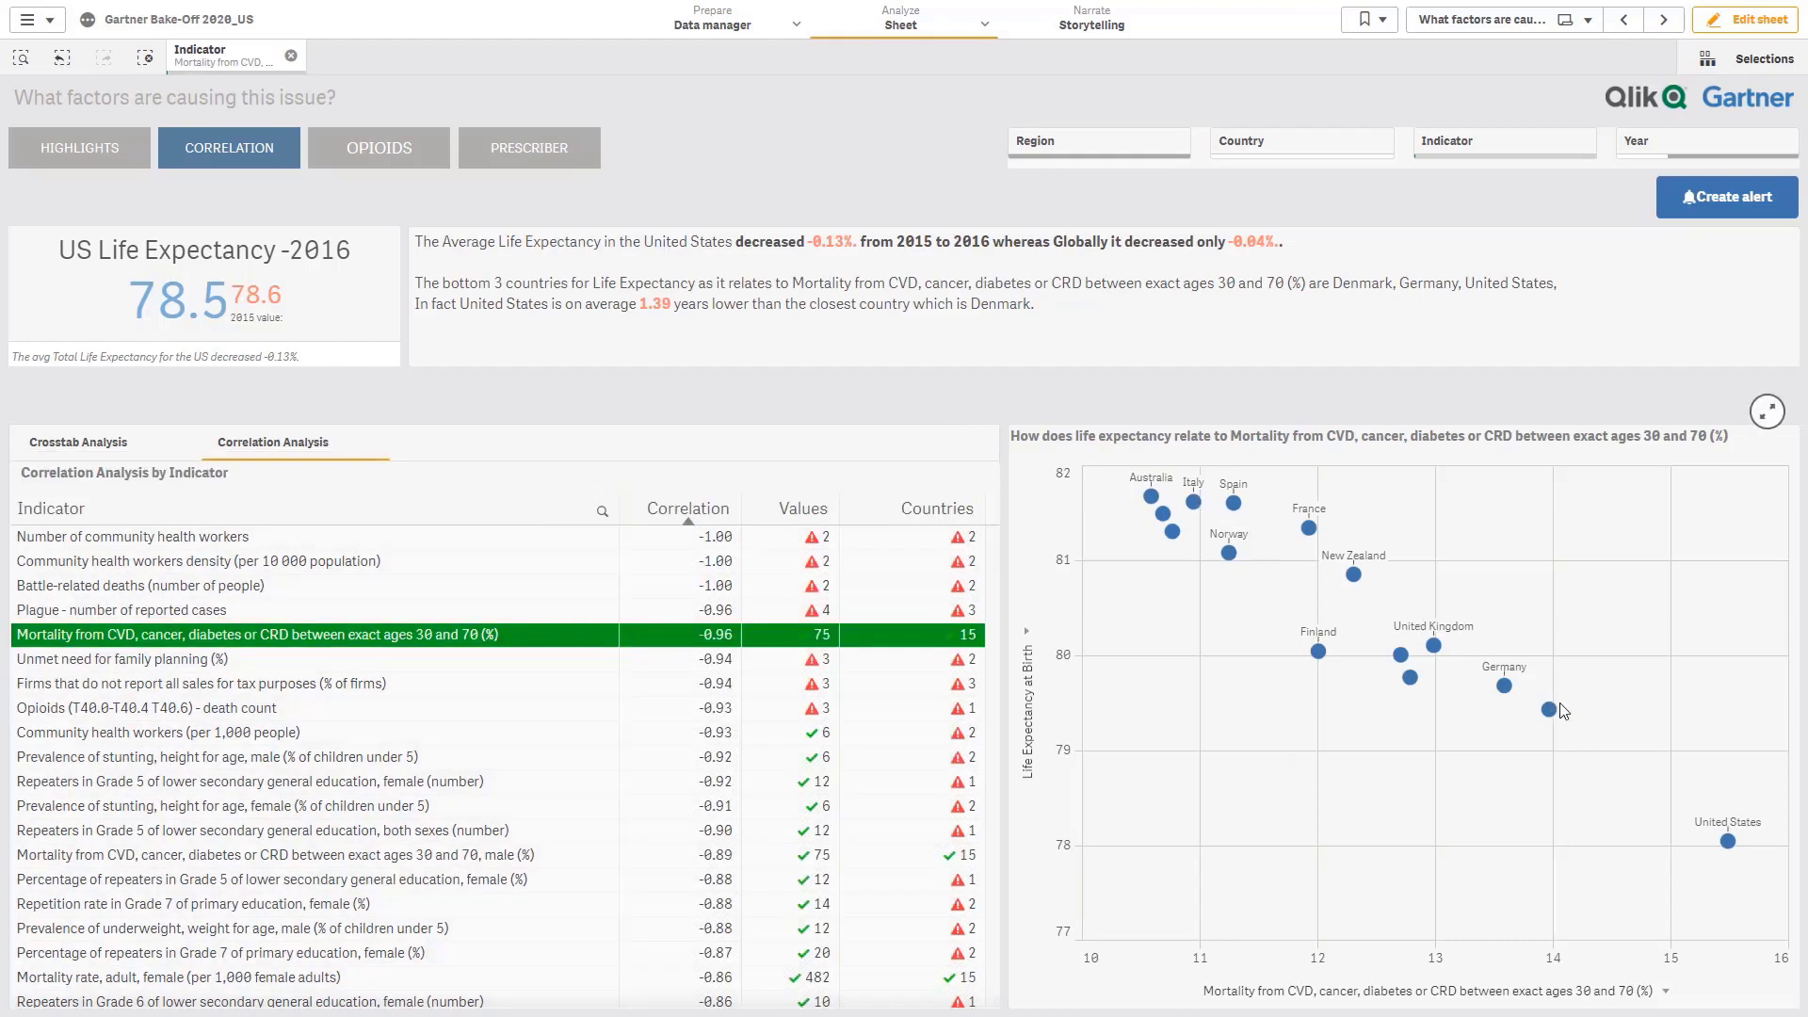
pyautogui.moveTo(1731, 843)
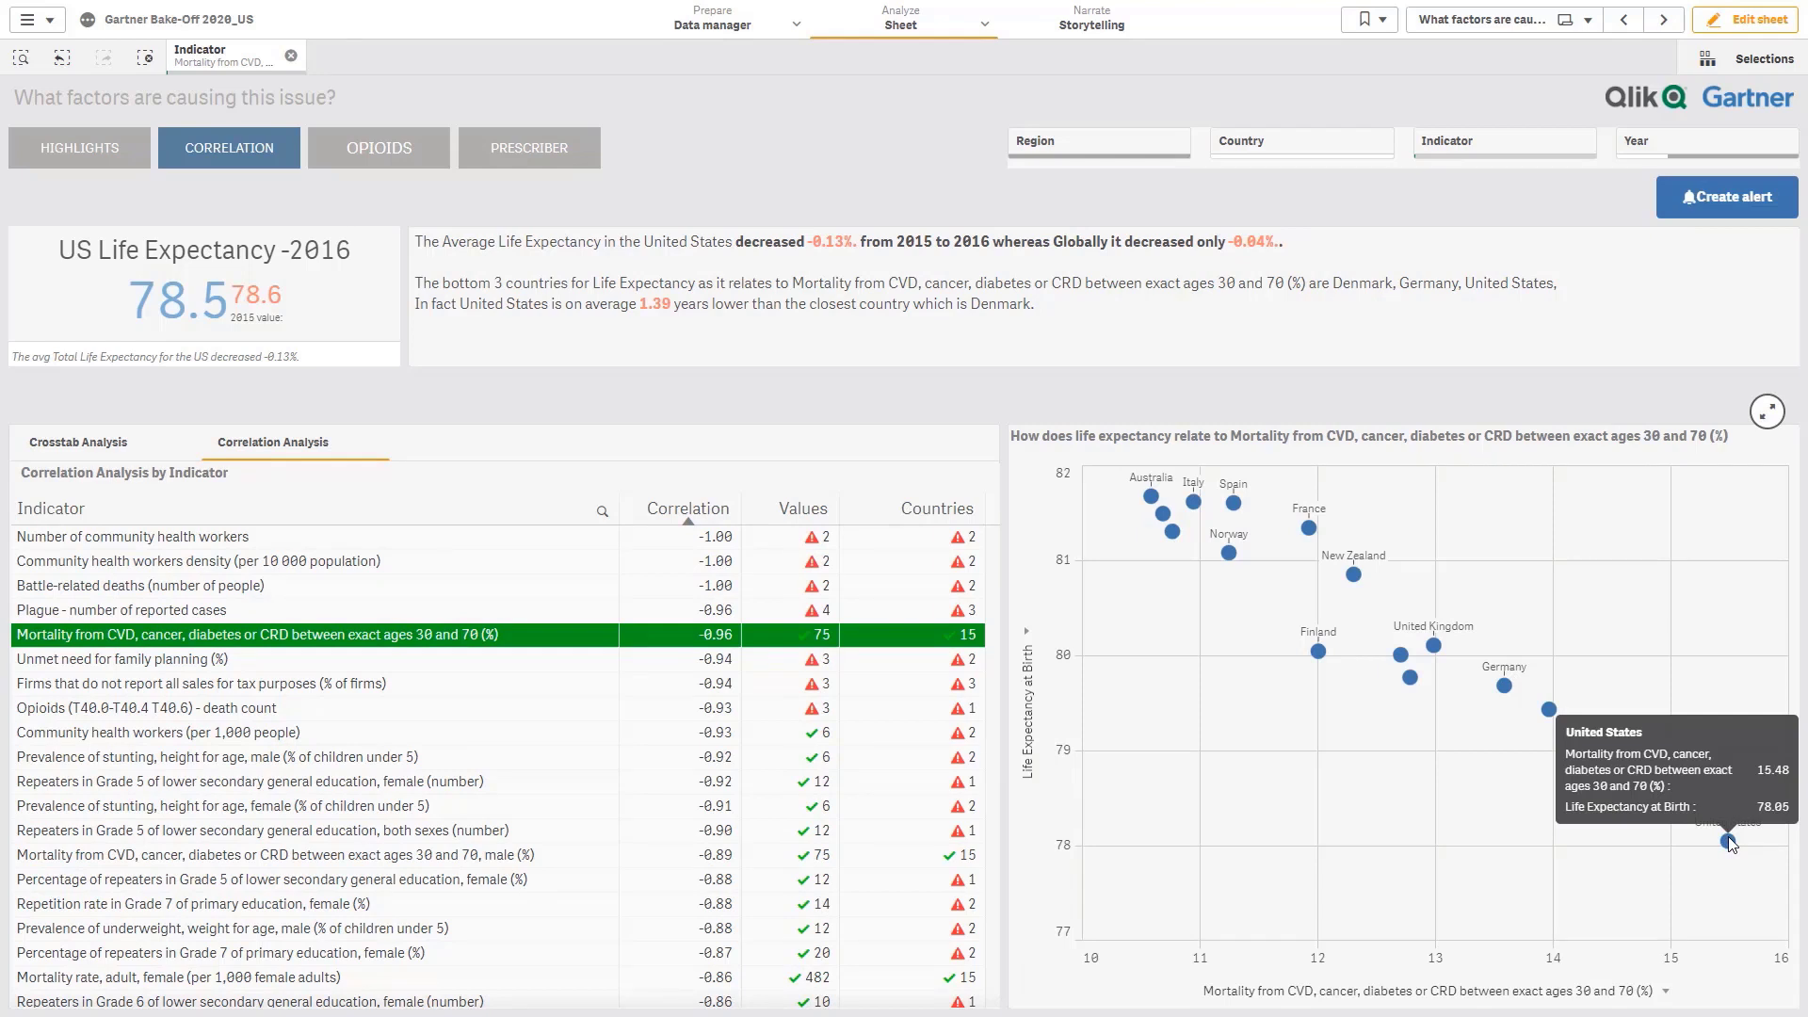
pyautogui.click(291, 59)
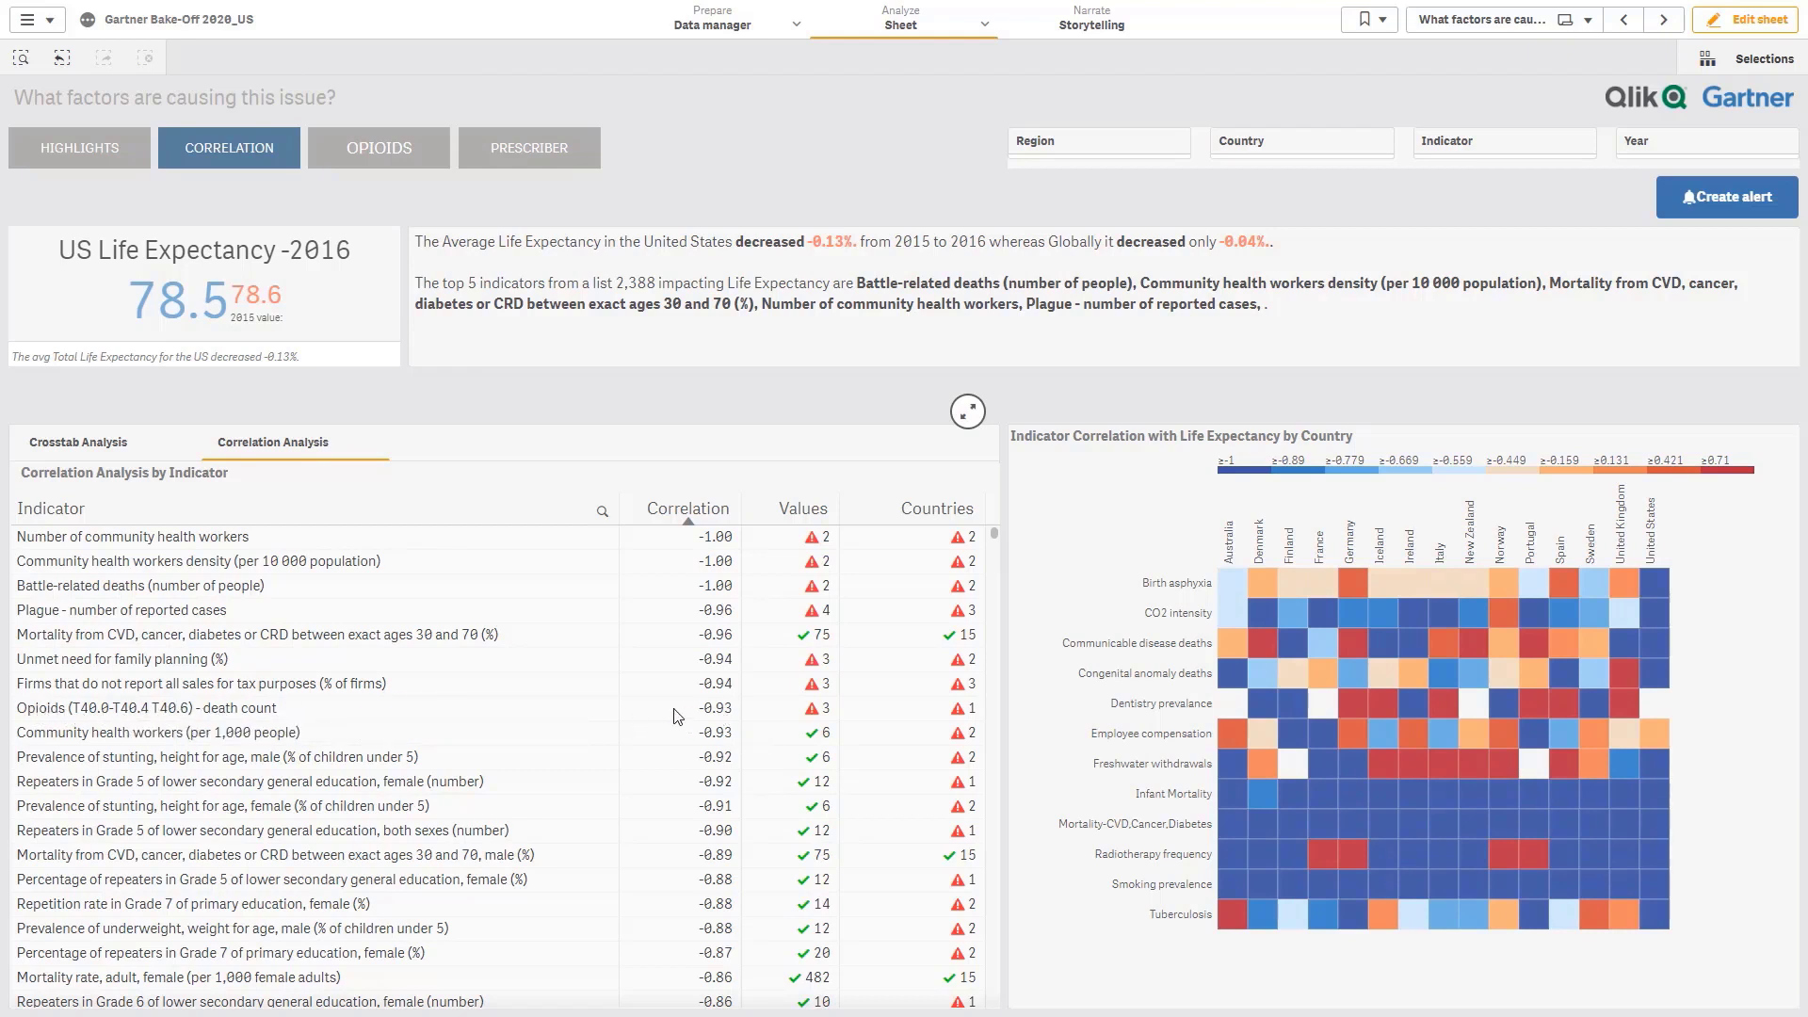
pyautogui.click(516, 708)
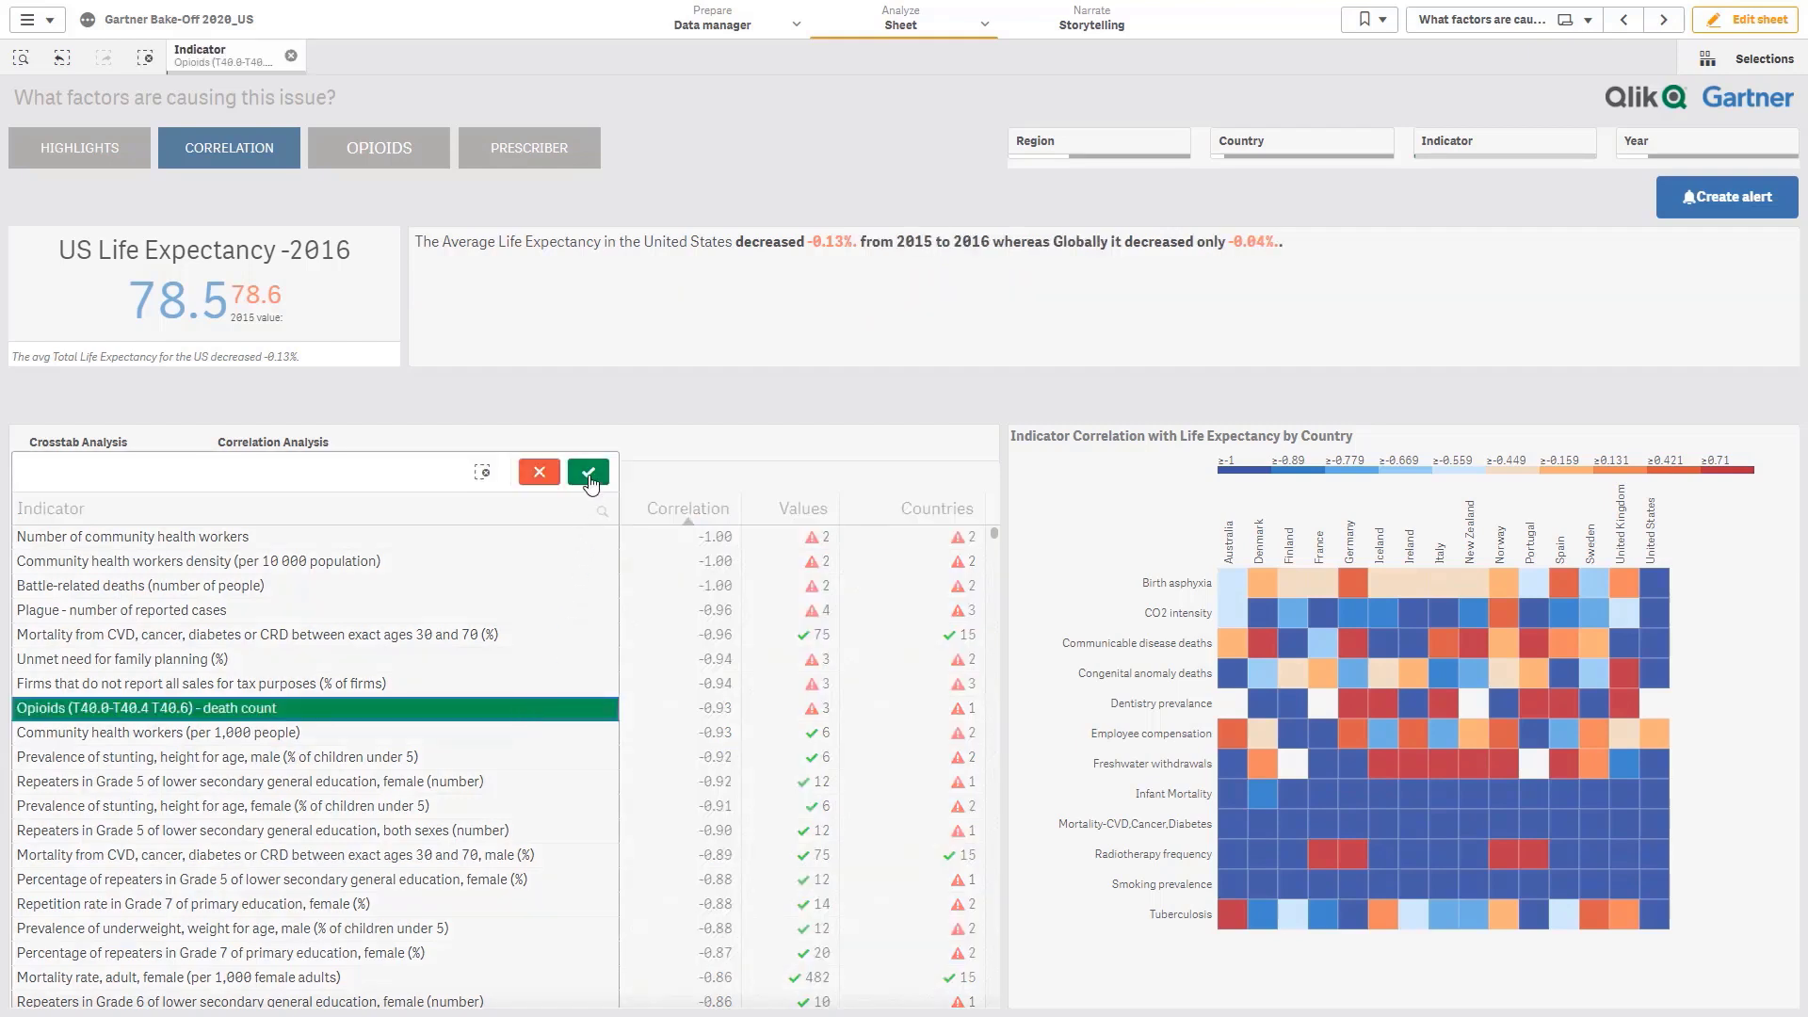
pyautogui.click(589, 473)
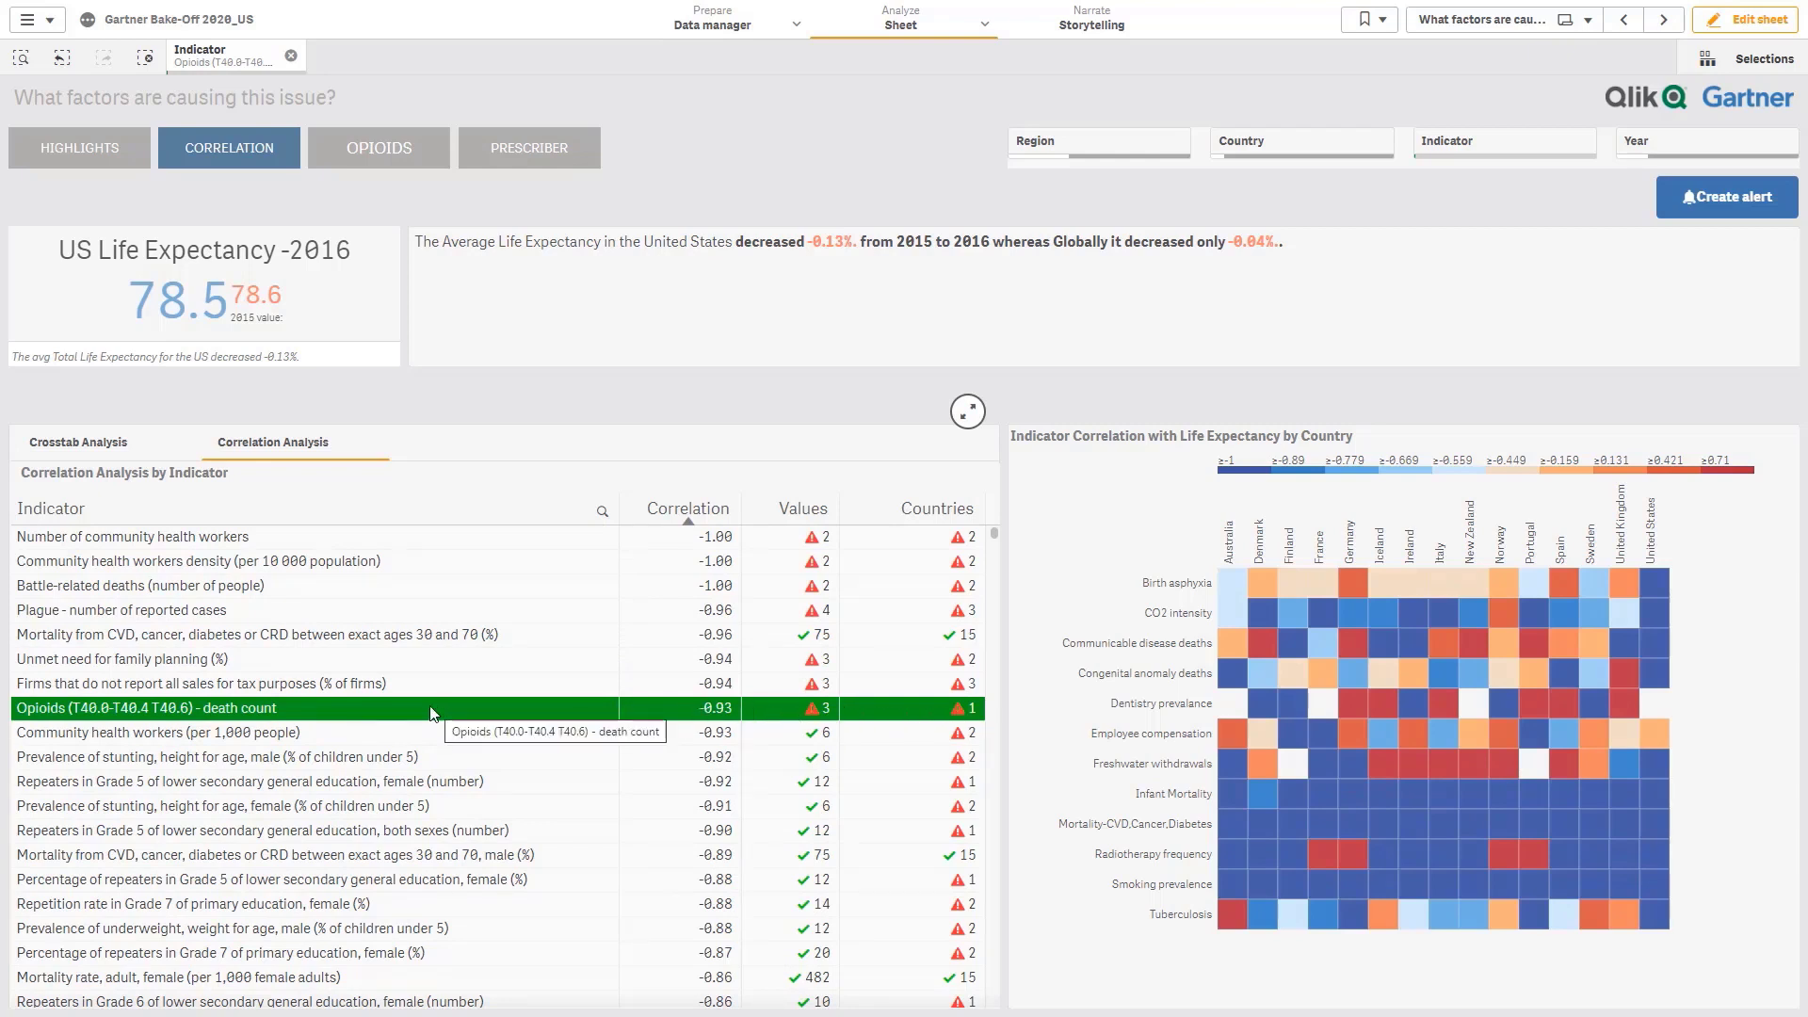
pyautogui.click(291, 57)
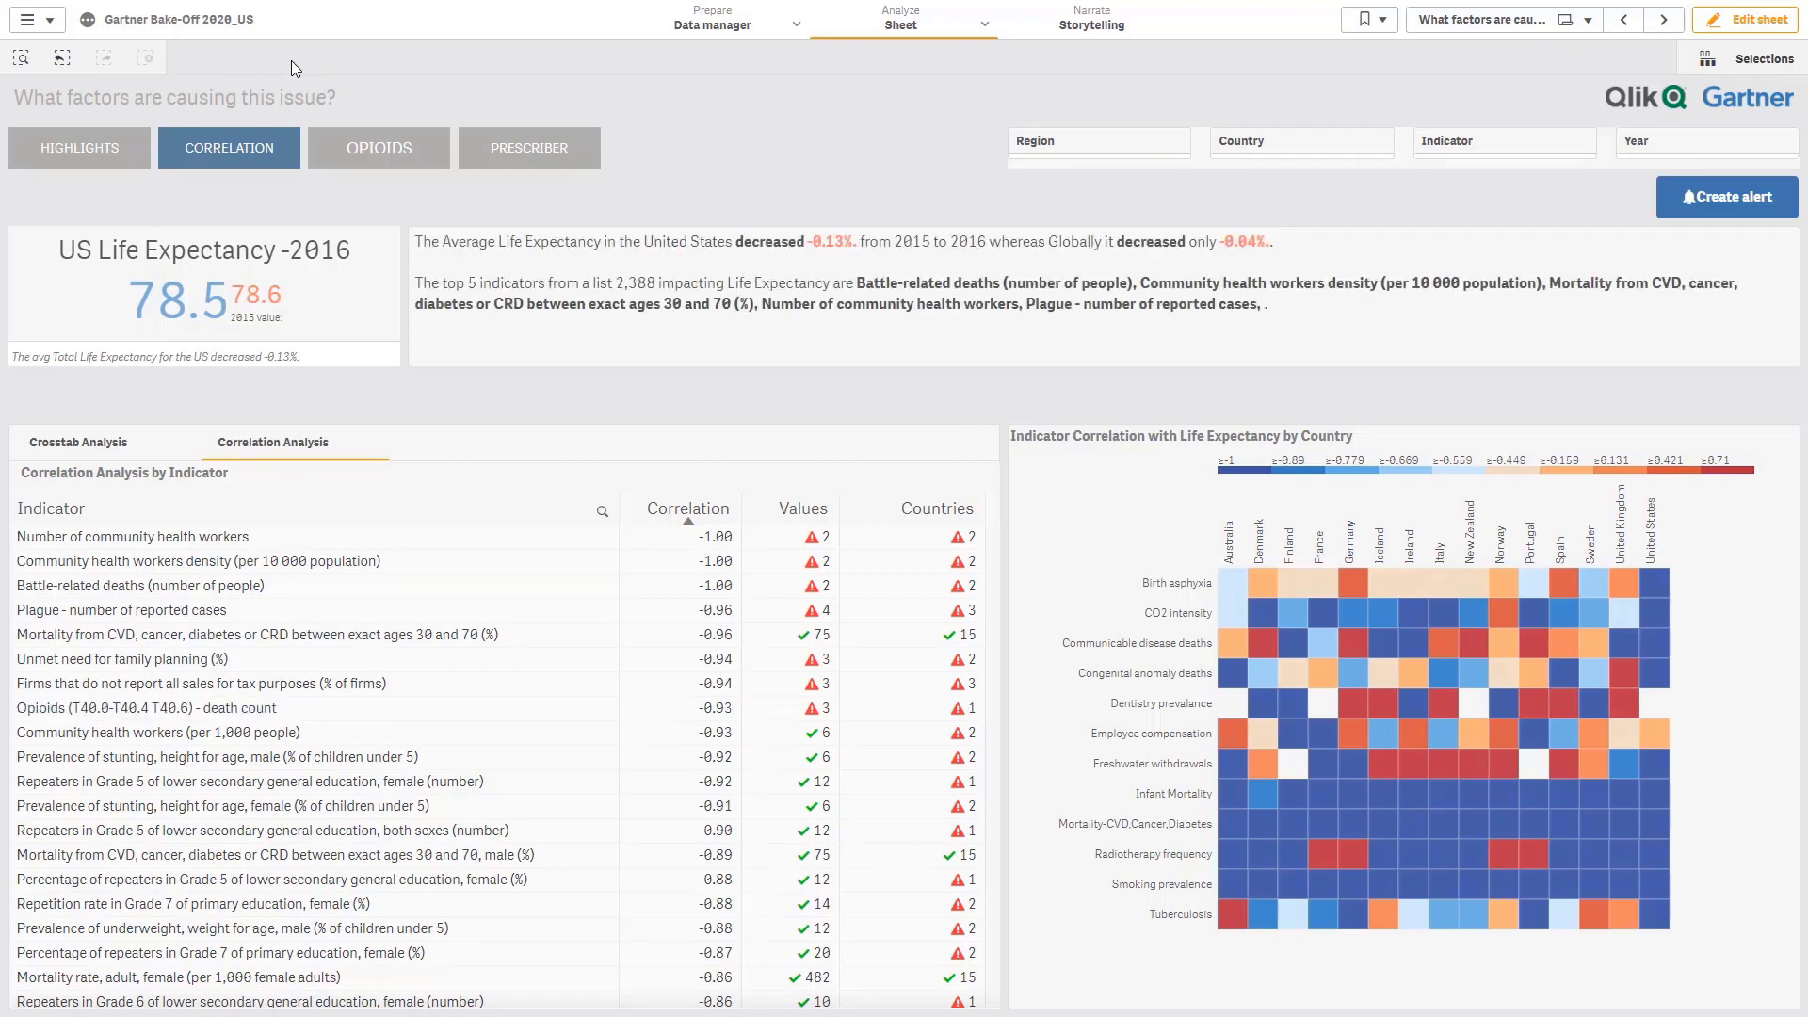
# - Preview the sheet at iPad size and add the Values table to New Correlation Dashboard
pyautogui.hotkey('ctrl', 'shift', 'm')
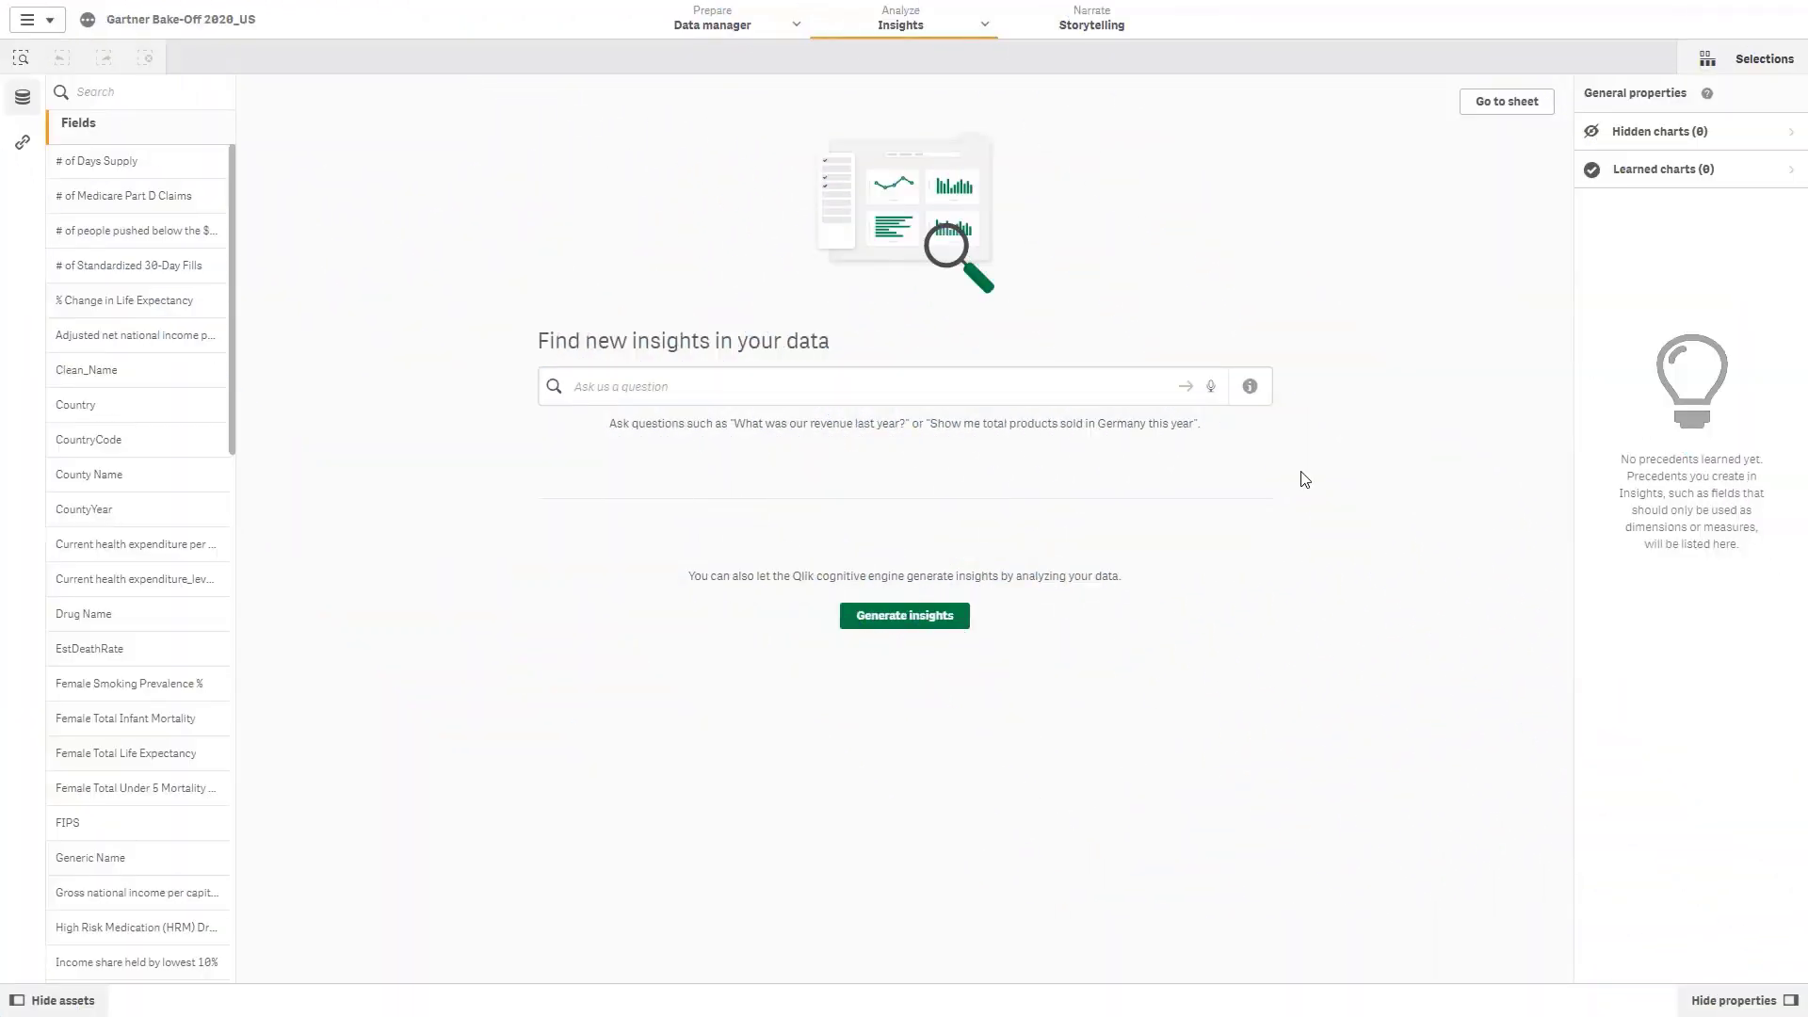
pyautogui.click(1211, 387)
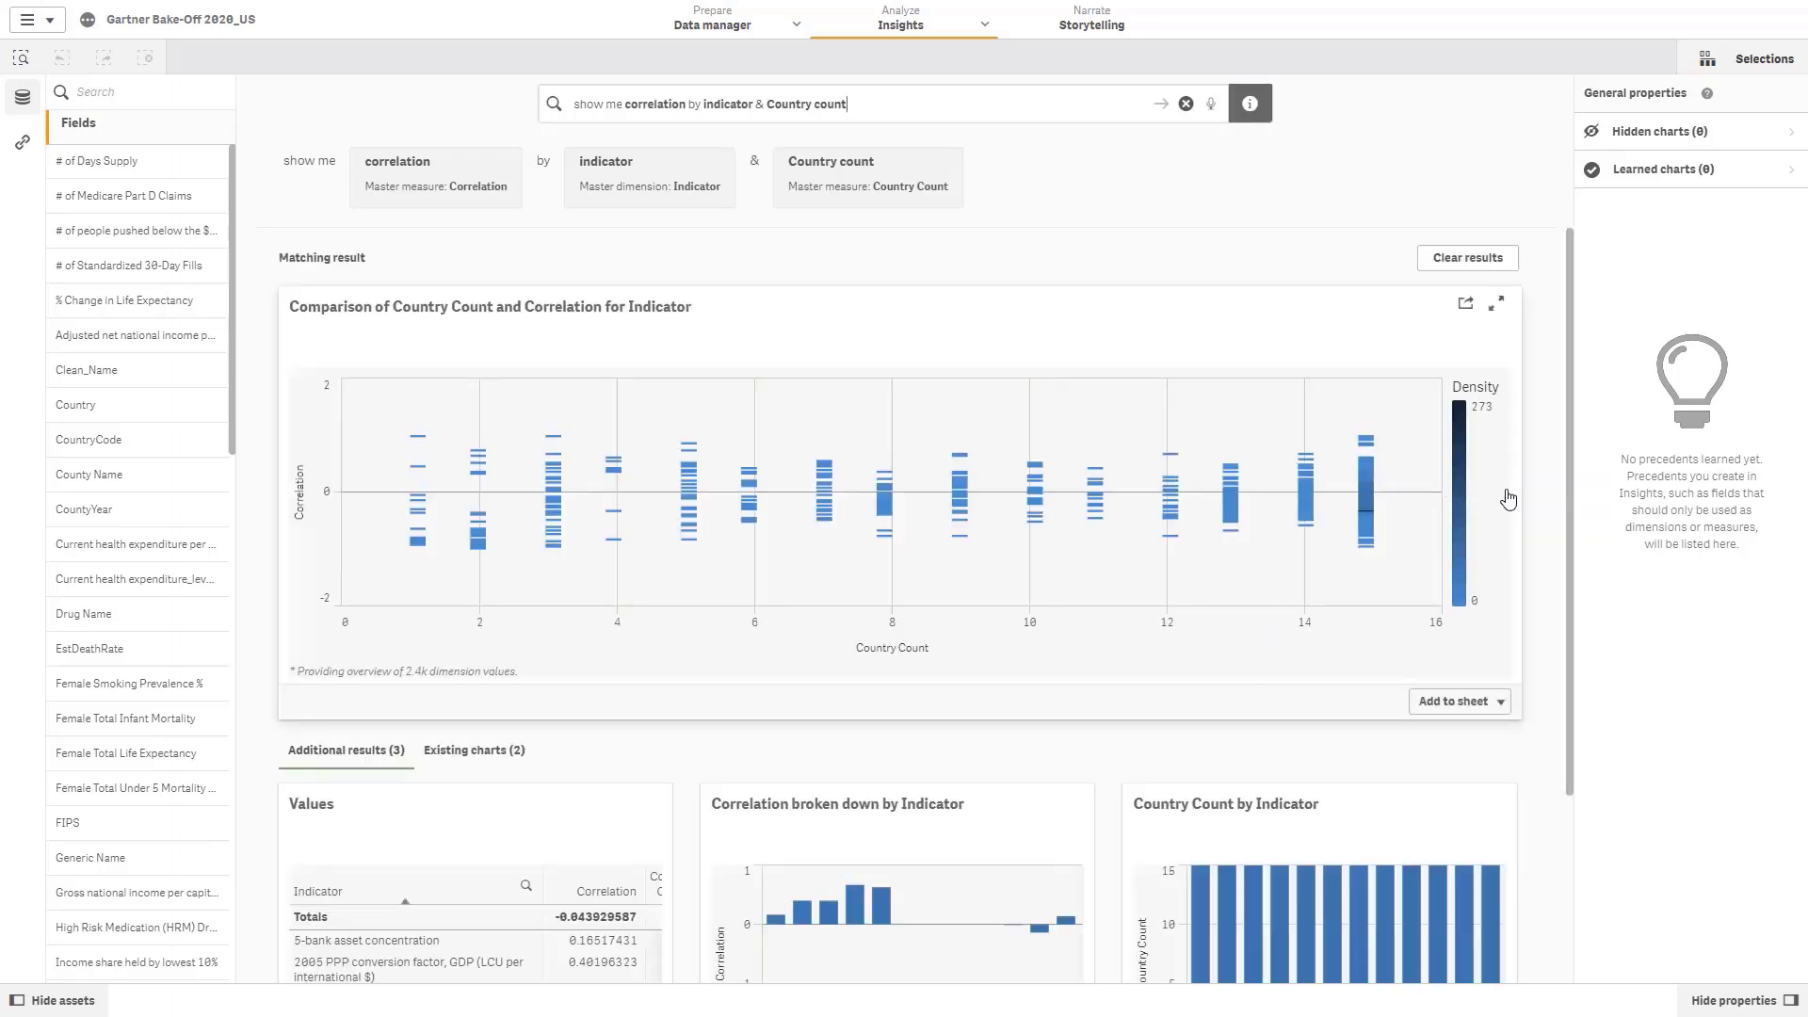
pyautogui.scroll(-2, 1537, 500)
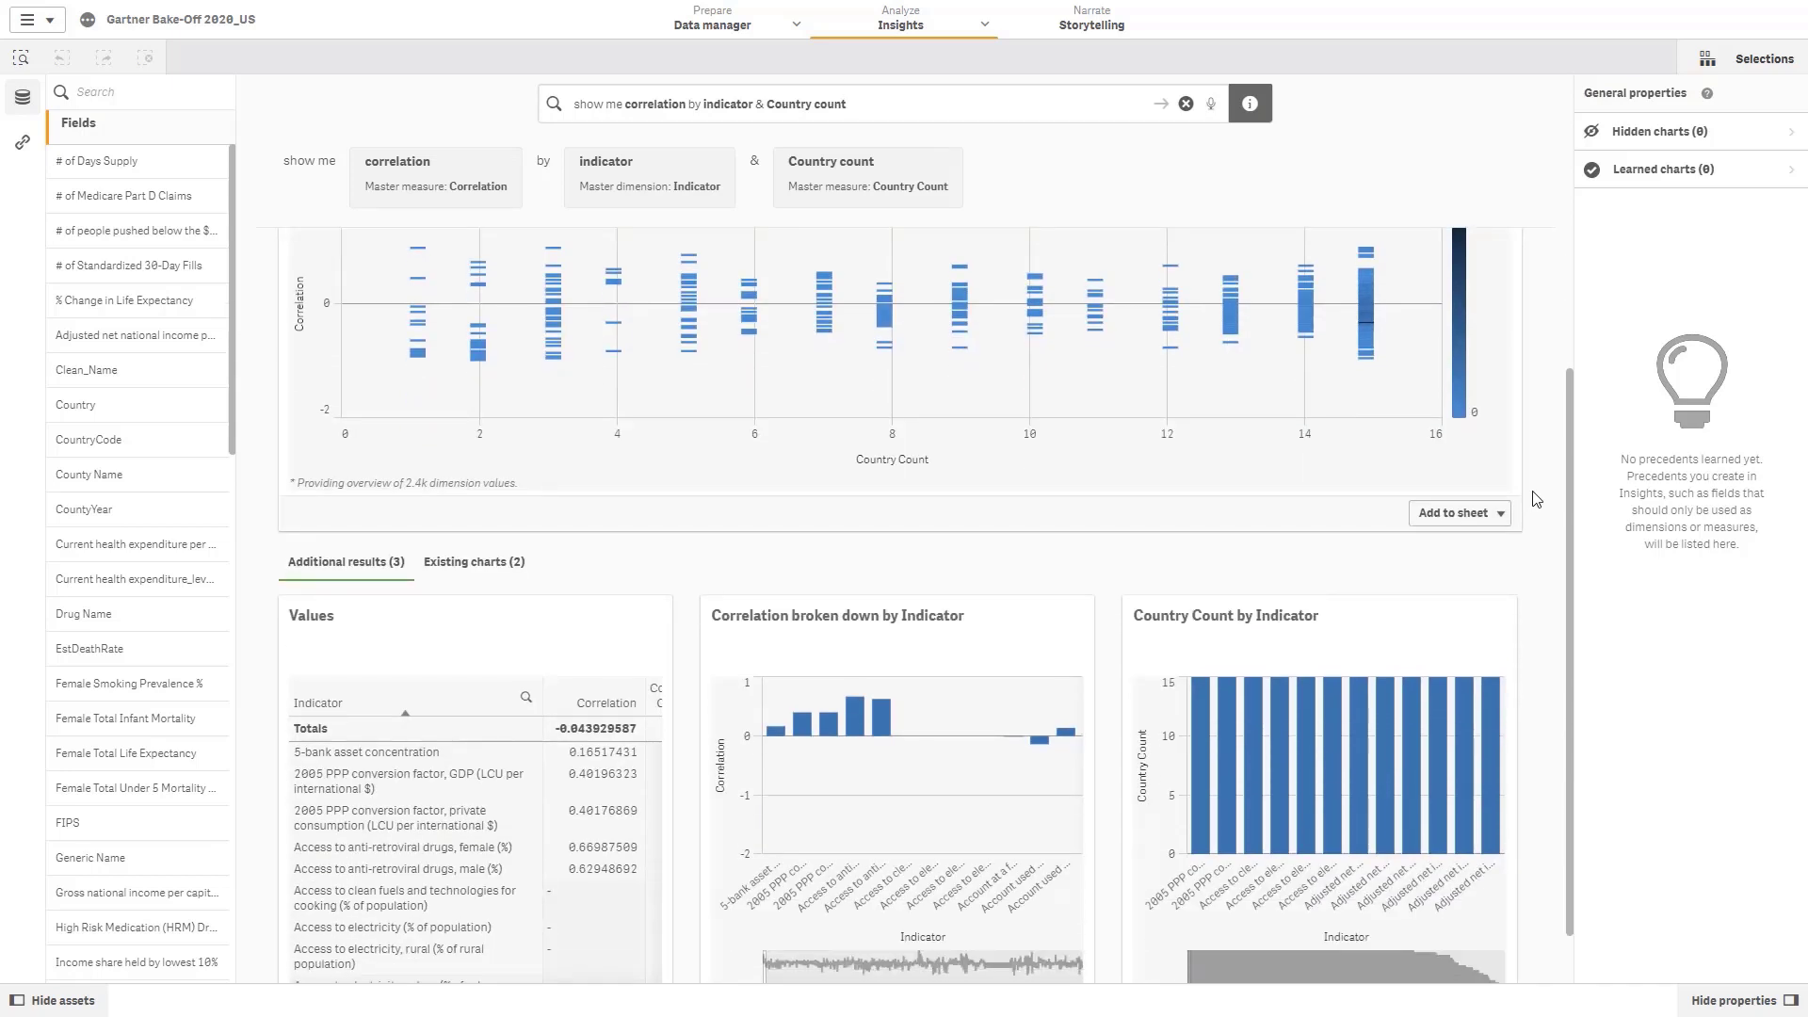
pyautogui.scroll(-1, 1537, 500)
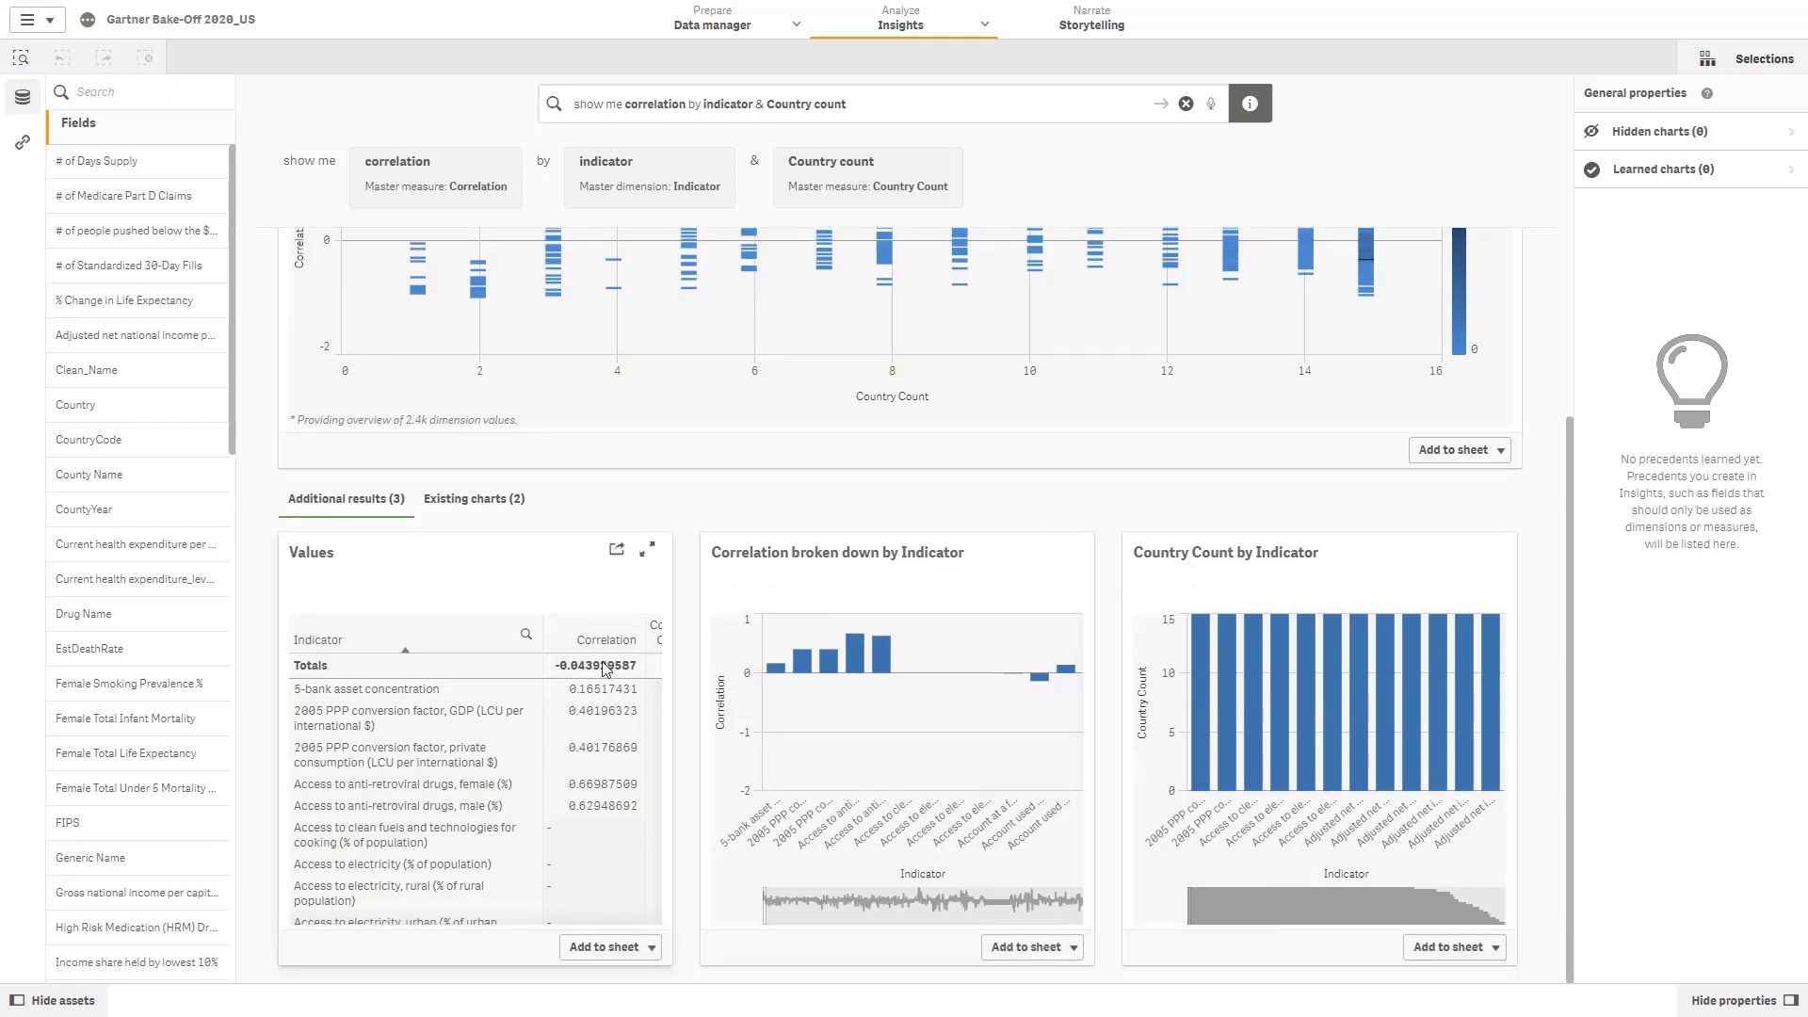
pyautogui.click(603, 947)
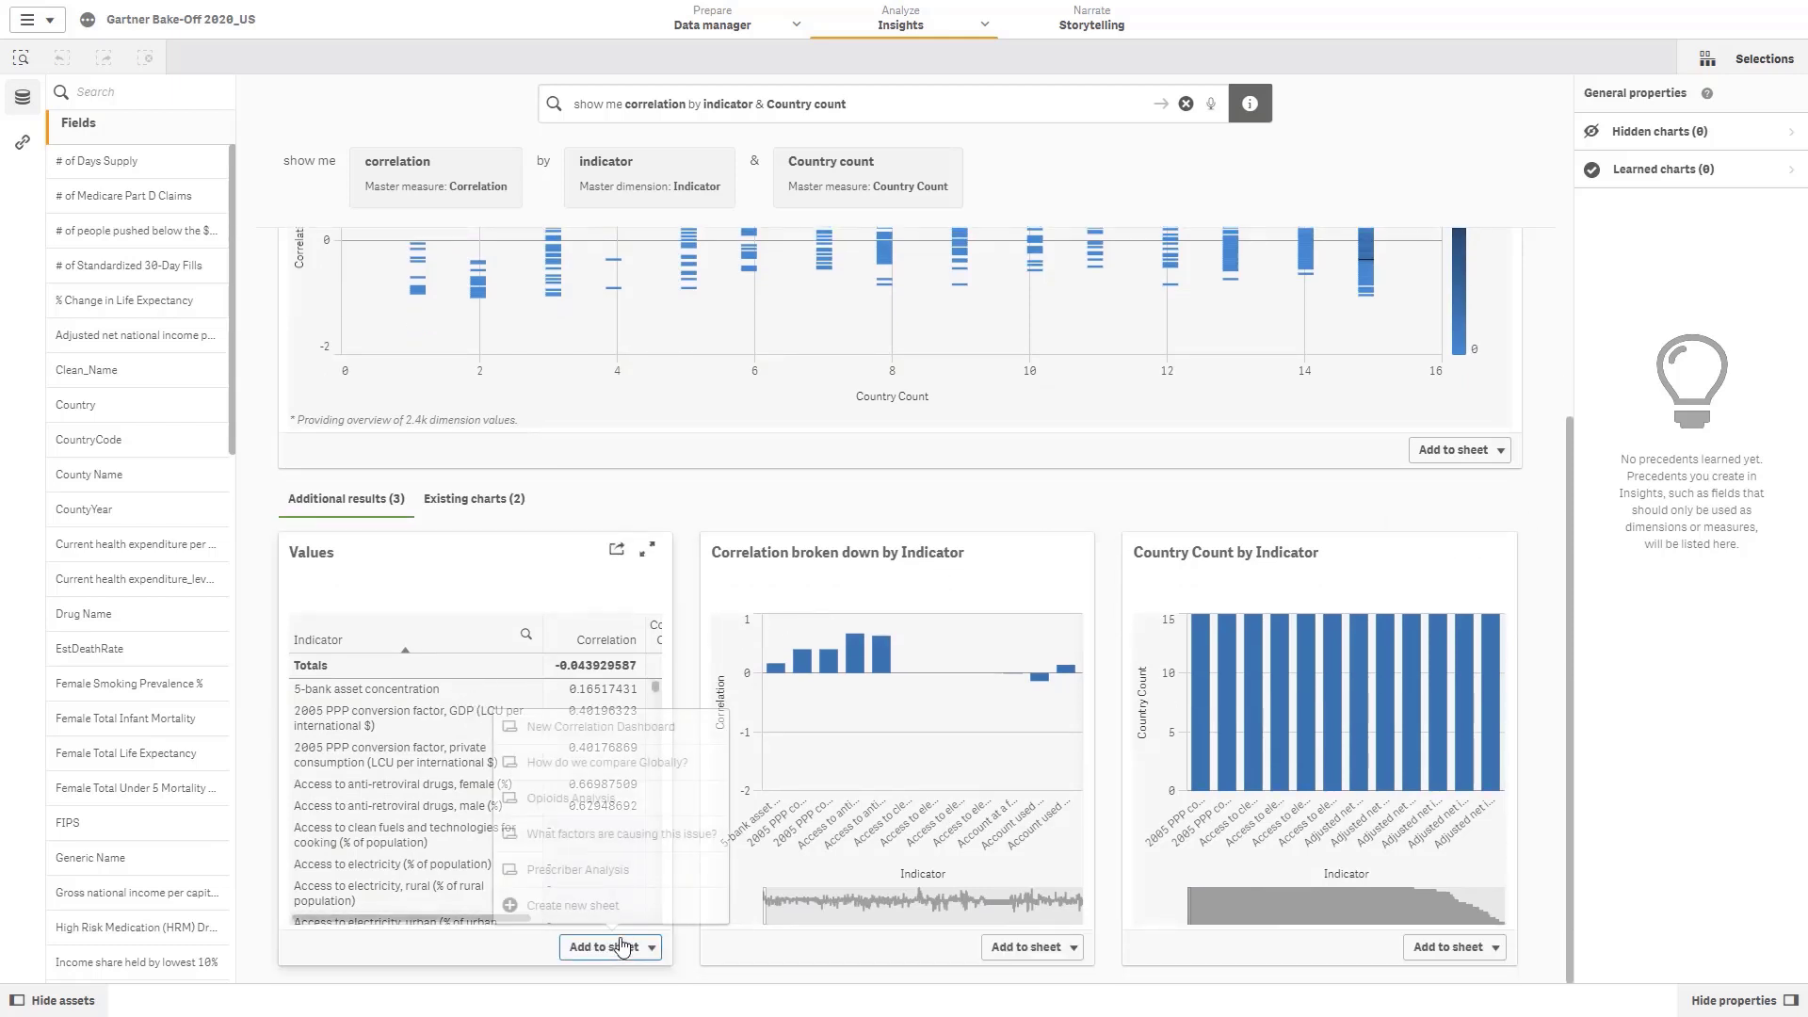
pyautogui.click(602, 731)
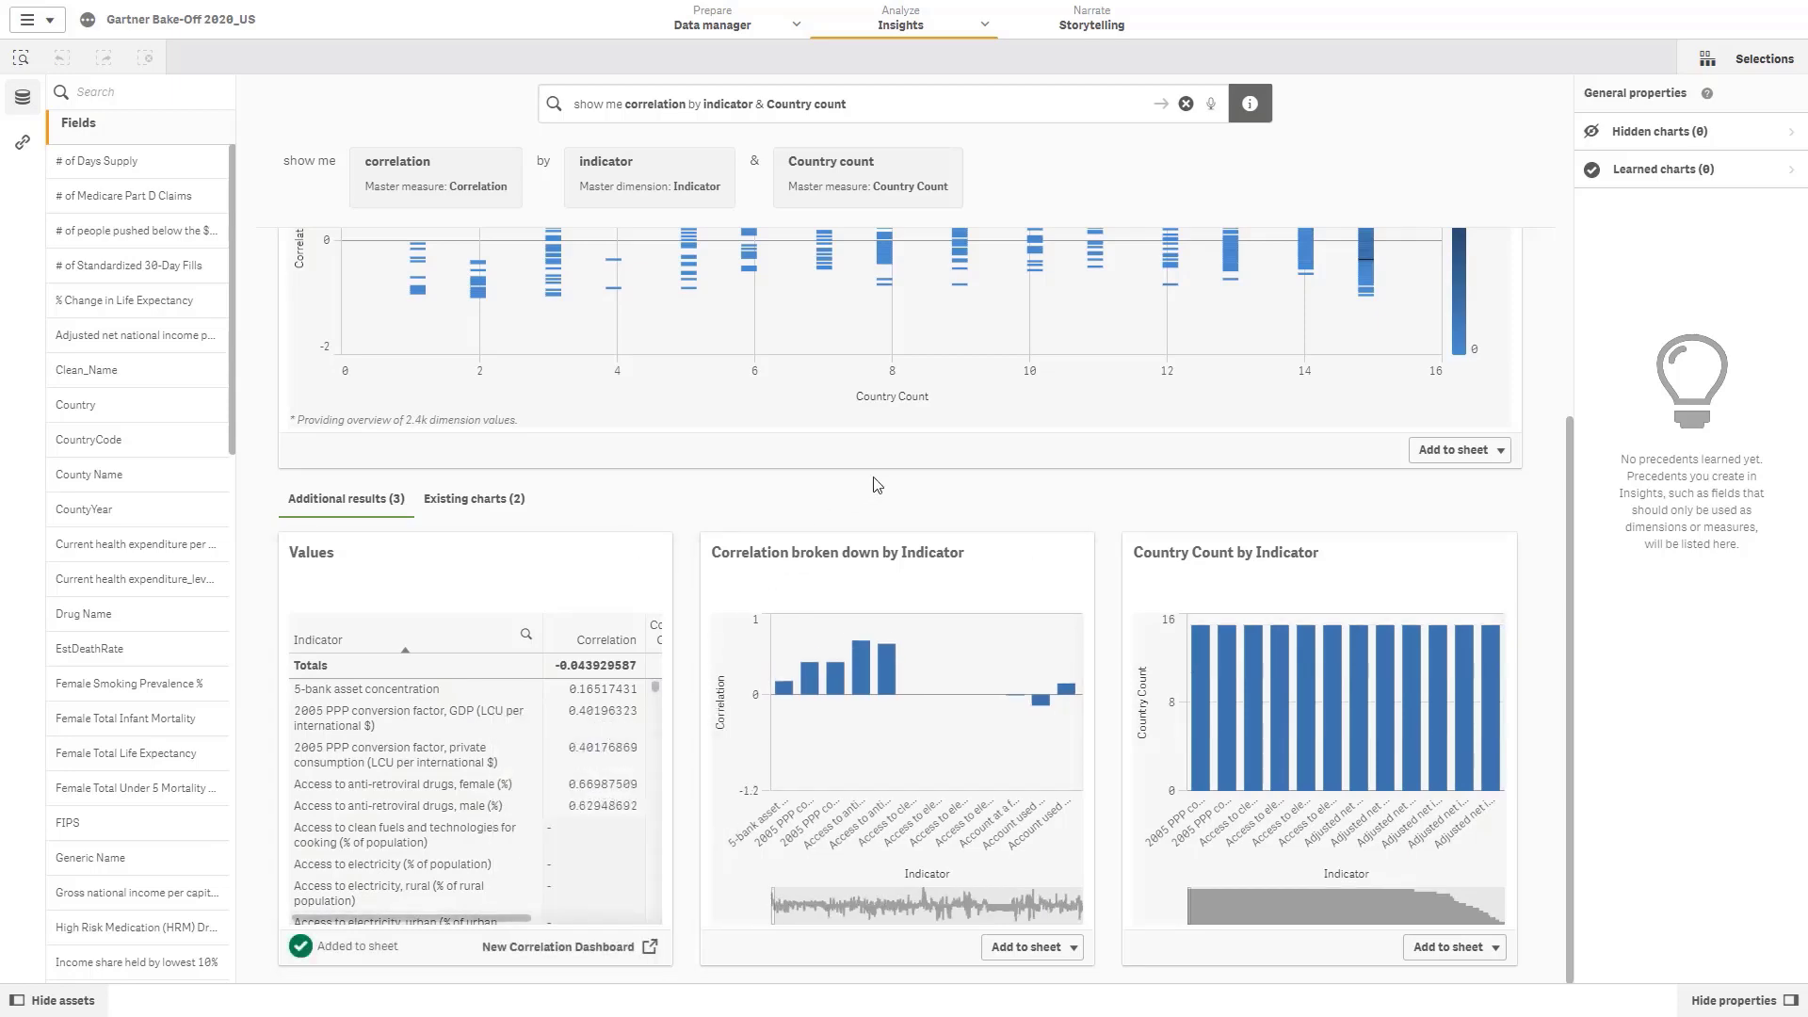
# - Rerun the 'compare mortality from CVD…' history query and add its scatter chart to New Correlation Dashboard
pyautogui.scroll(3, 1036, 377)
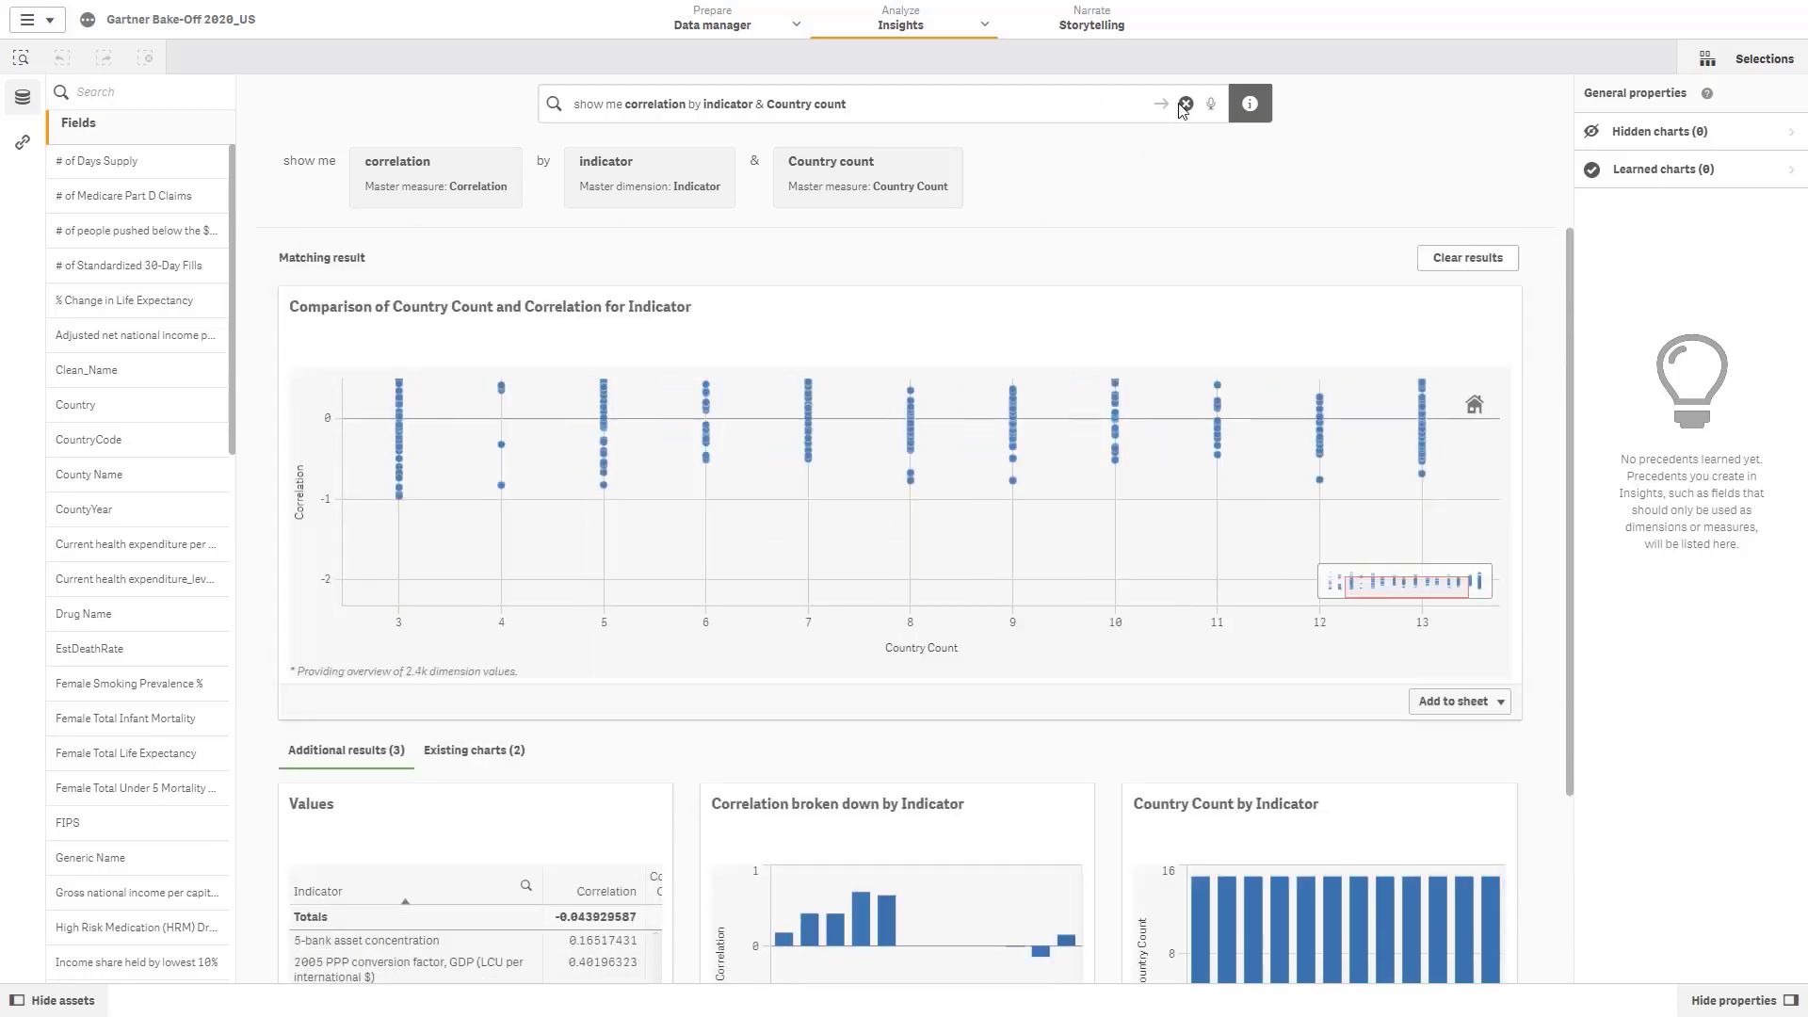
pyautogui.click(1184, 106)
pyautogui.click(924, 300)
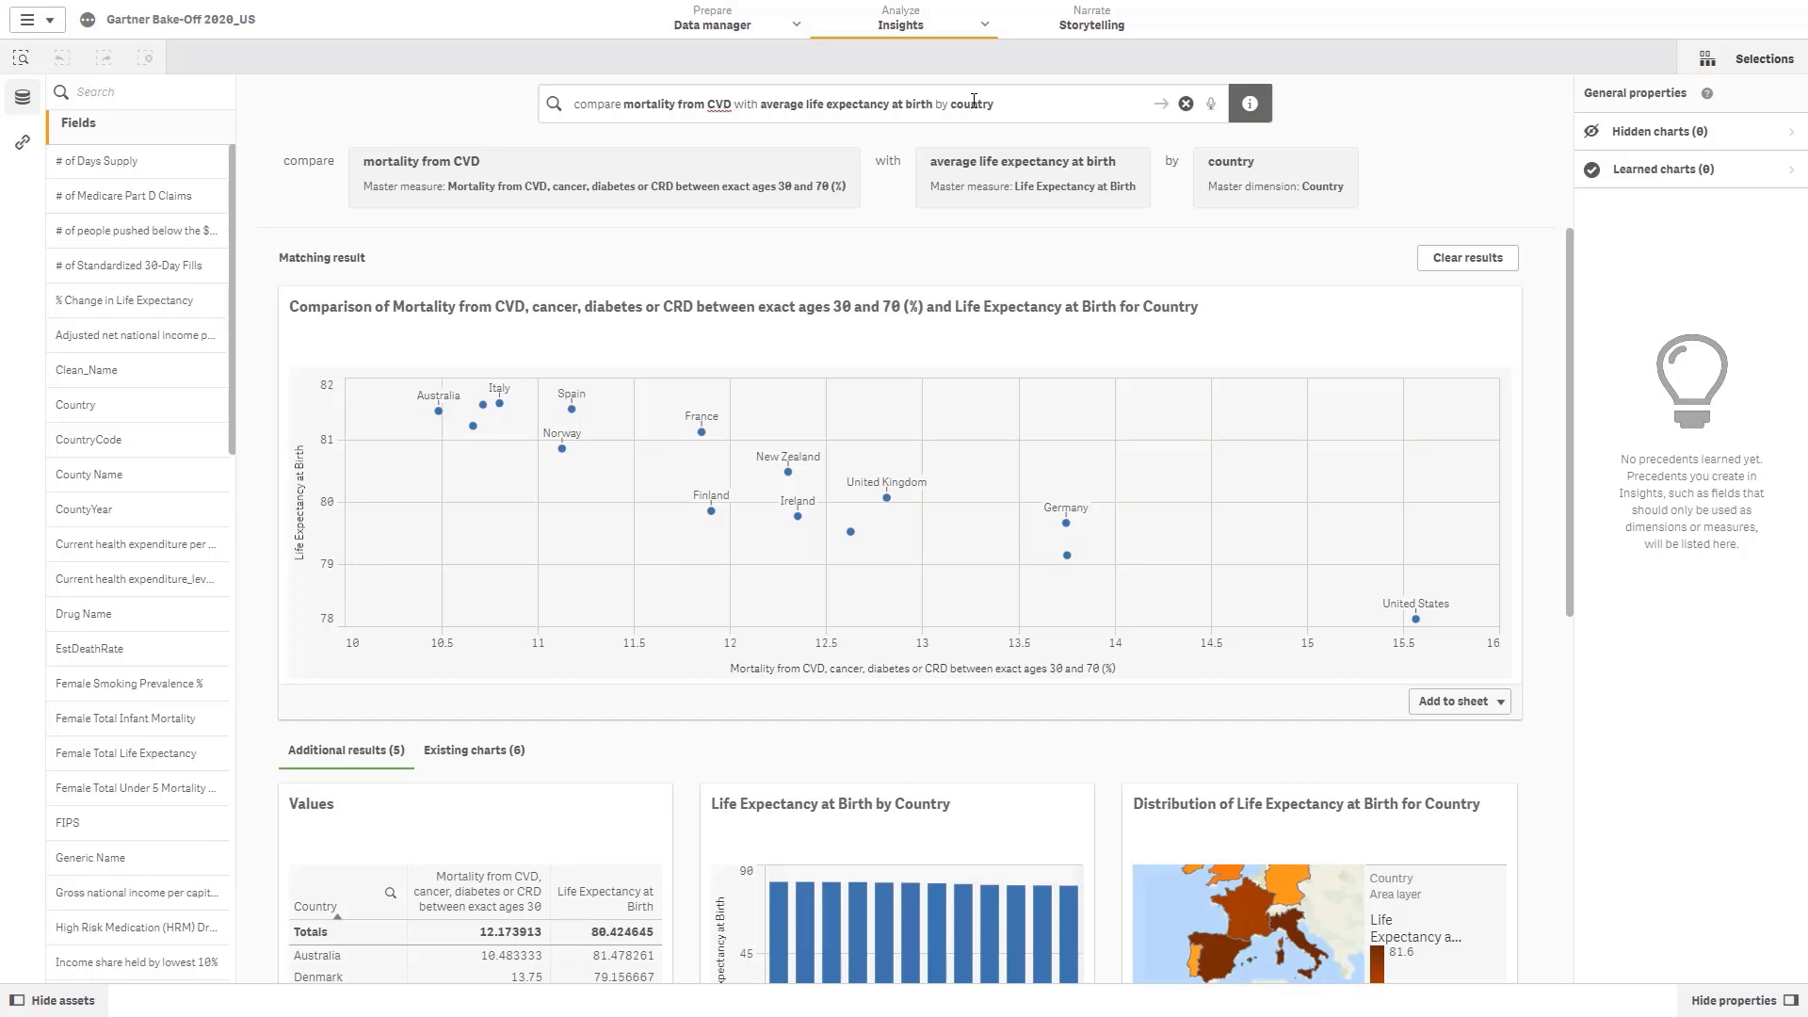
pyautogui.click(1508, 713)
pyautogui.click(1472, 744)
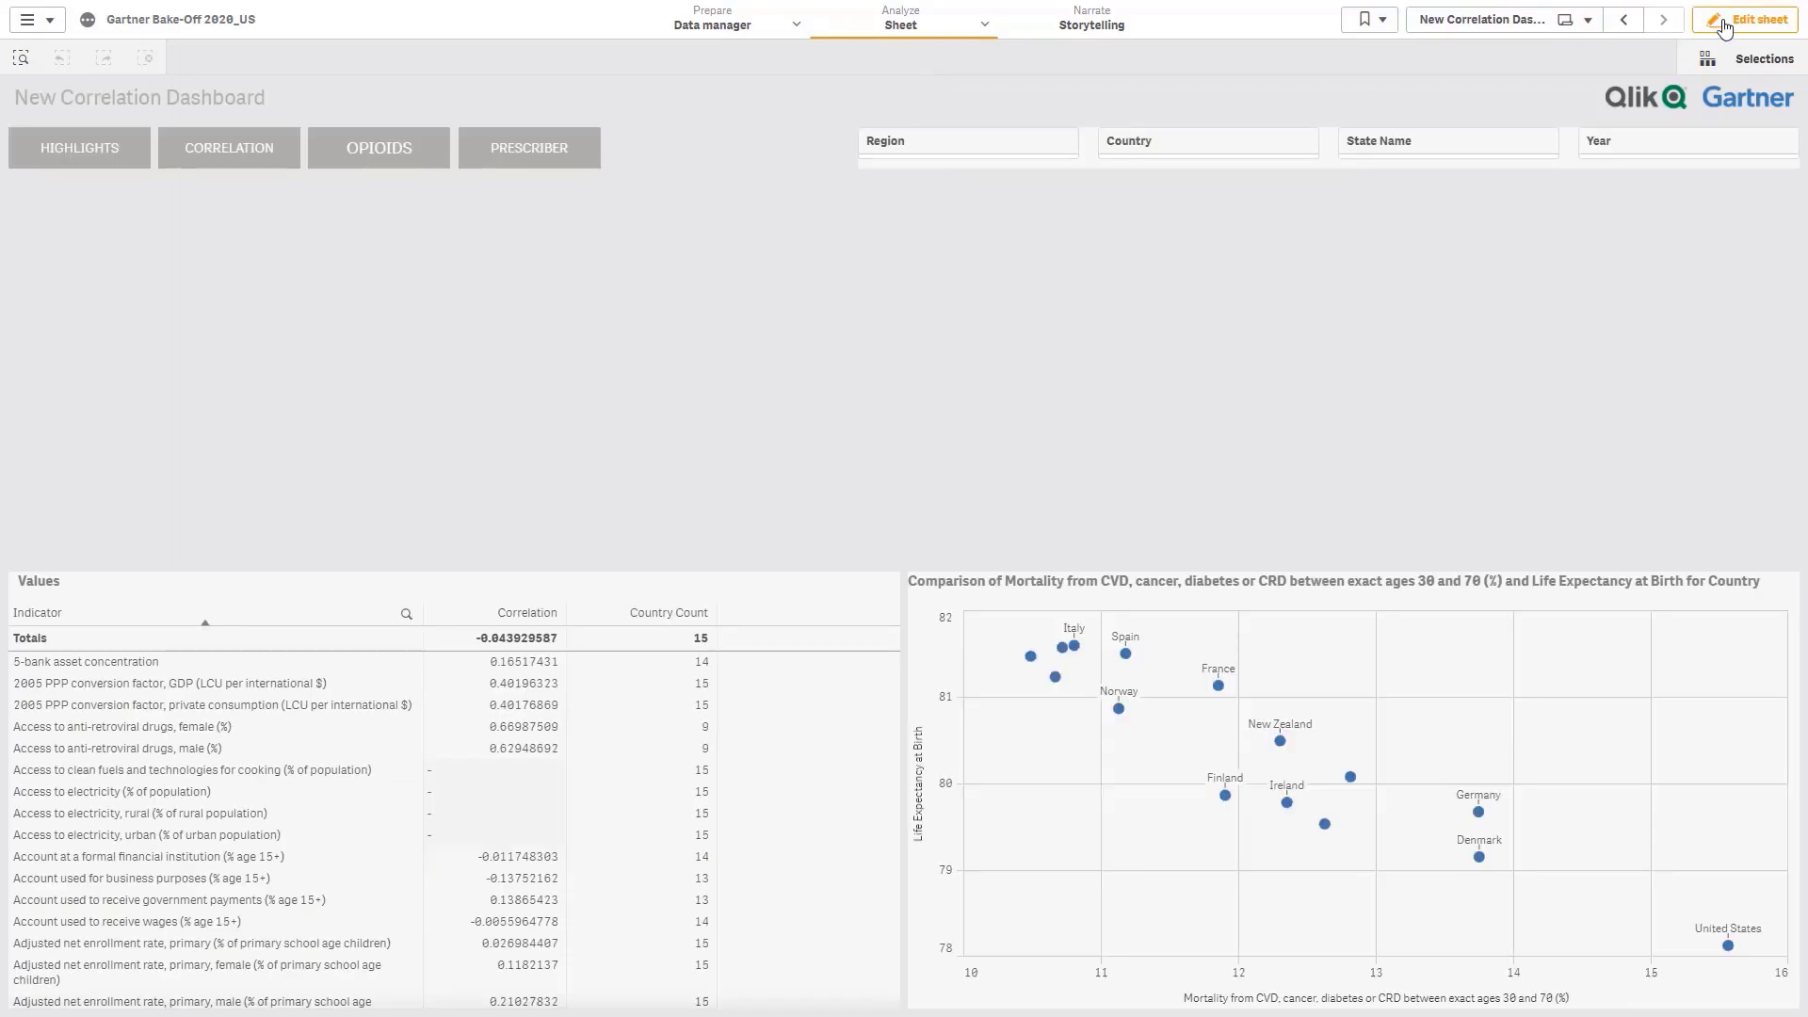
# - Stretch the scatter chart and Values table upward to fill the dashboard sheet
pyautogui.click(1726, 28)
pyautogui.click(1210, 556)
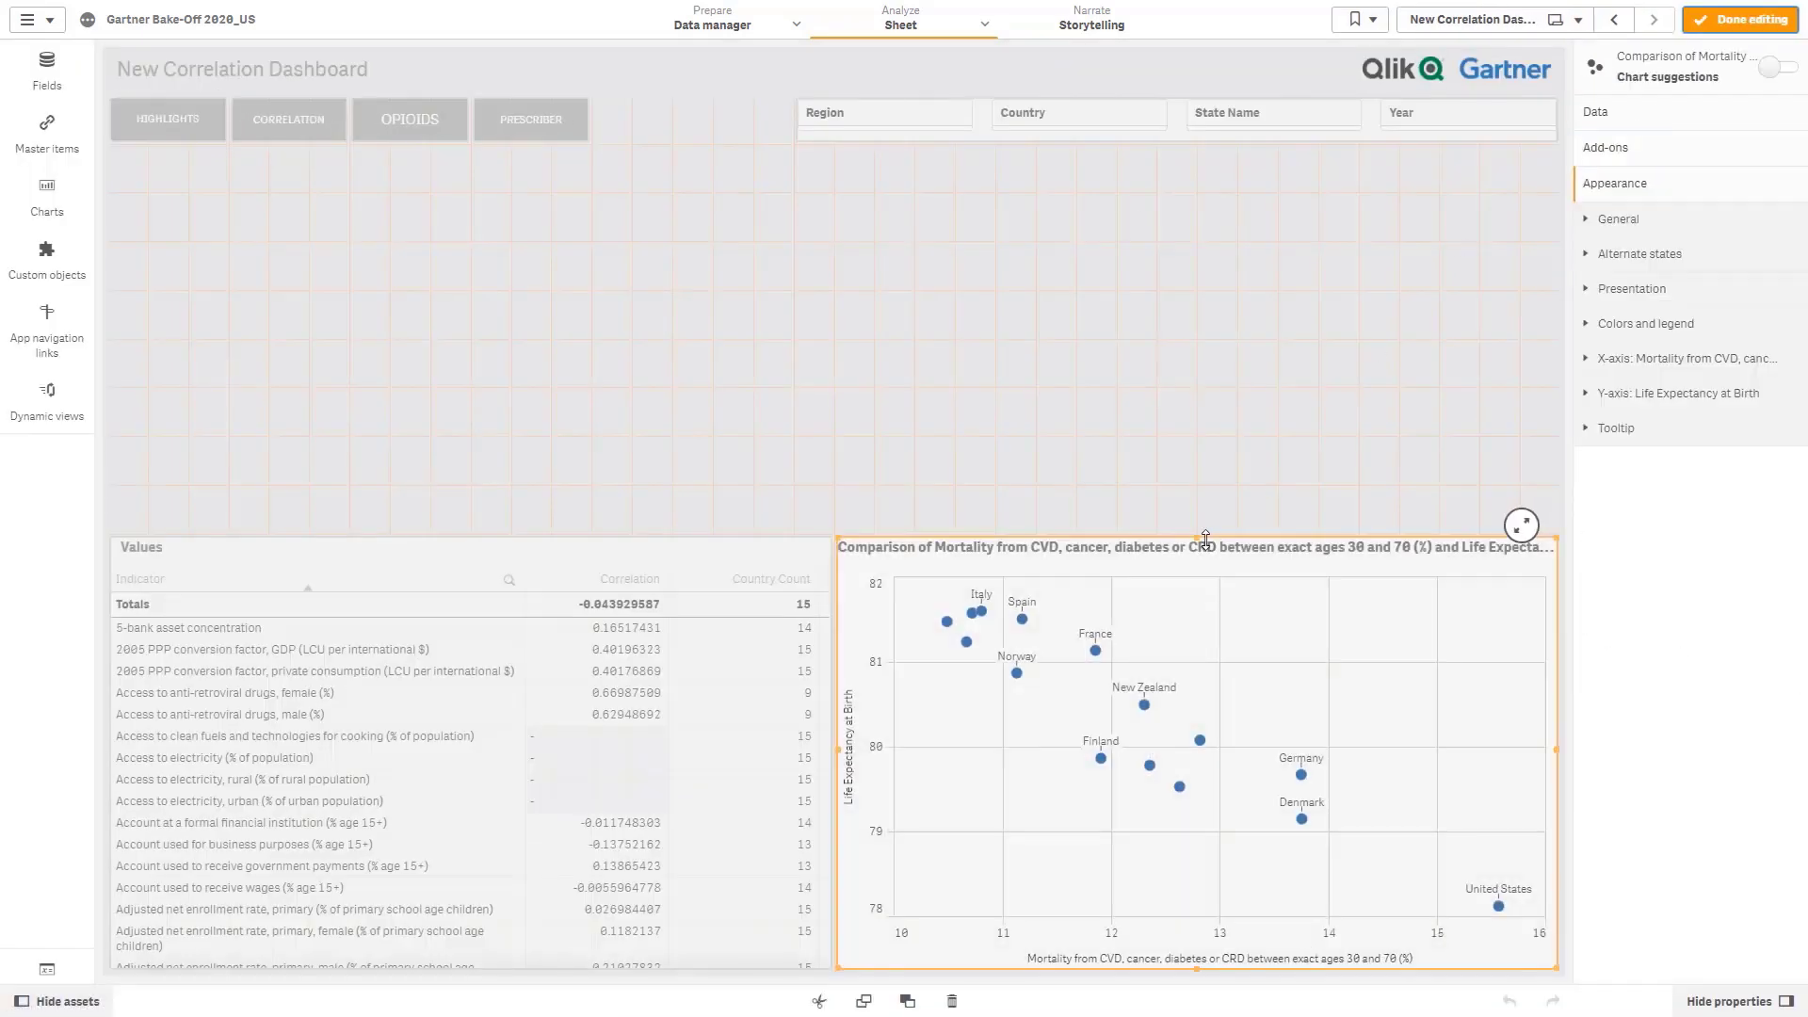
pyautogui.moveTo(1207, 538); pyautogui.dragTo(1206, 151)
pyautogui.click(532, 556)
pyautogui.moveTo(529, 537); pyautogui.dragTo(562, 191)
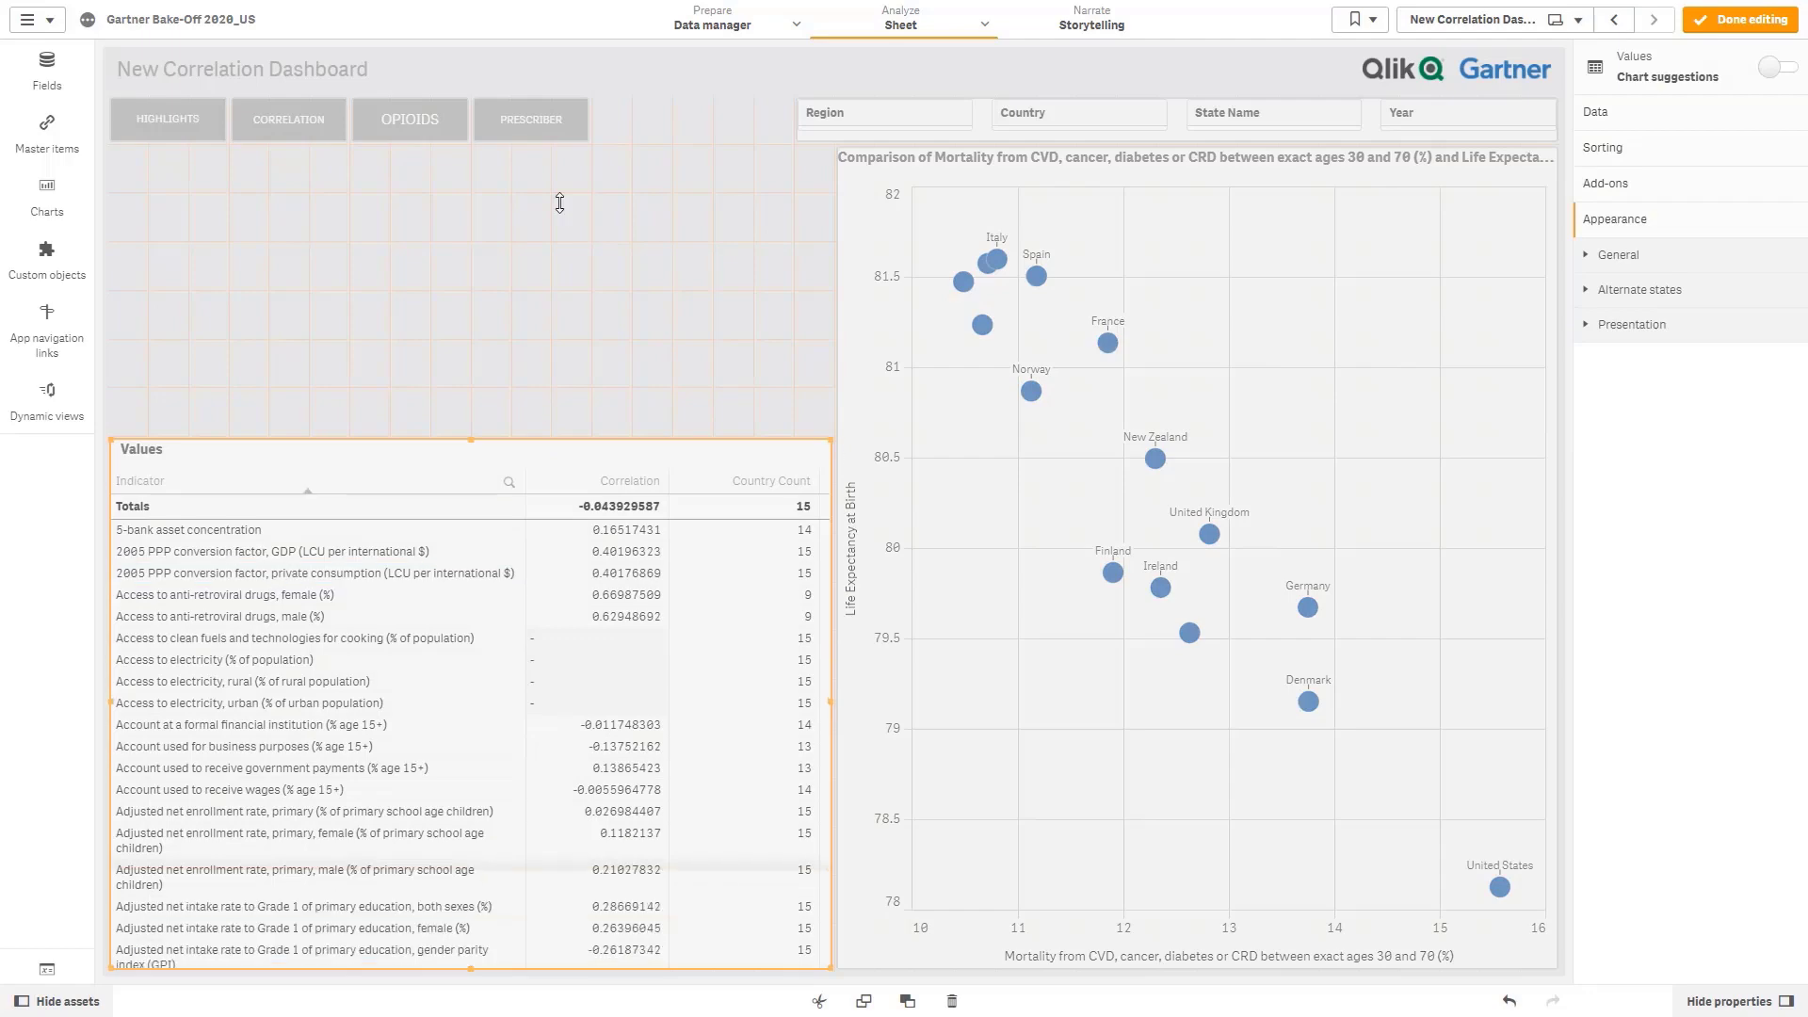
pyautogui.click(1738, 19)
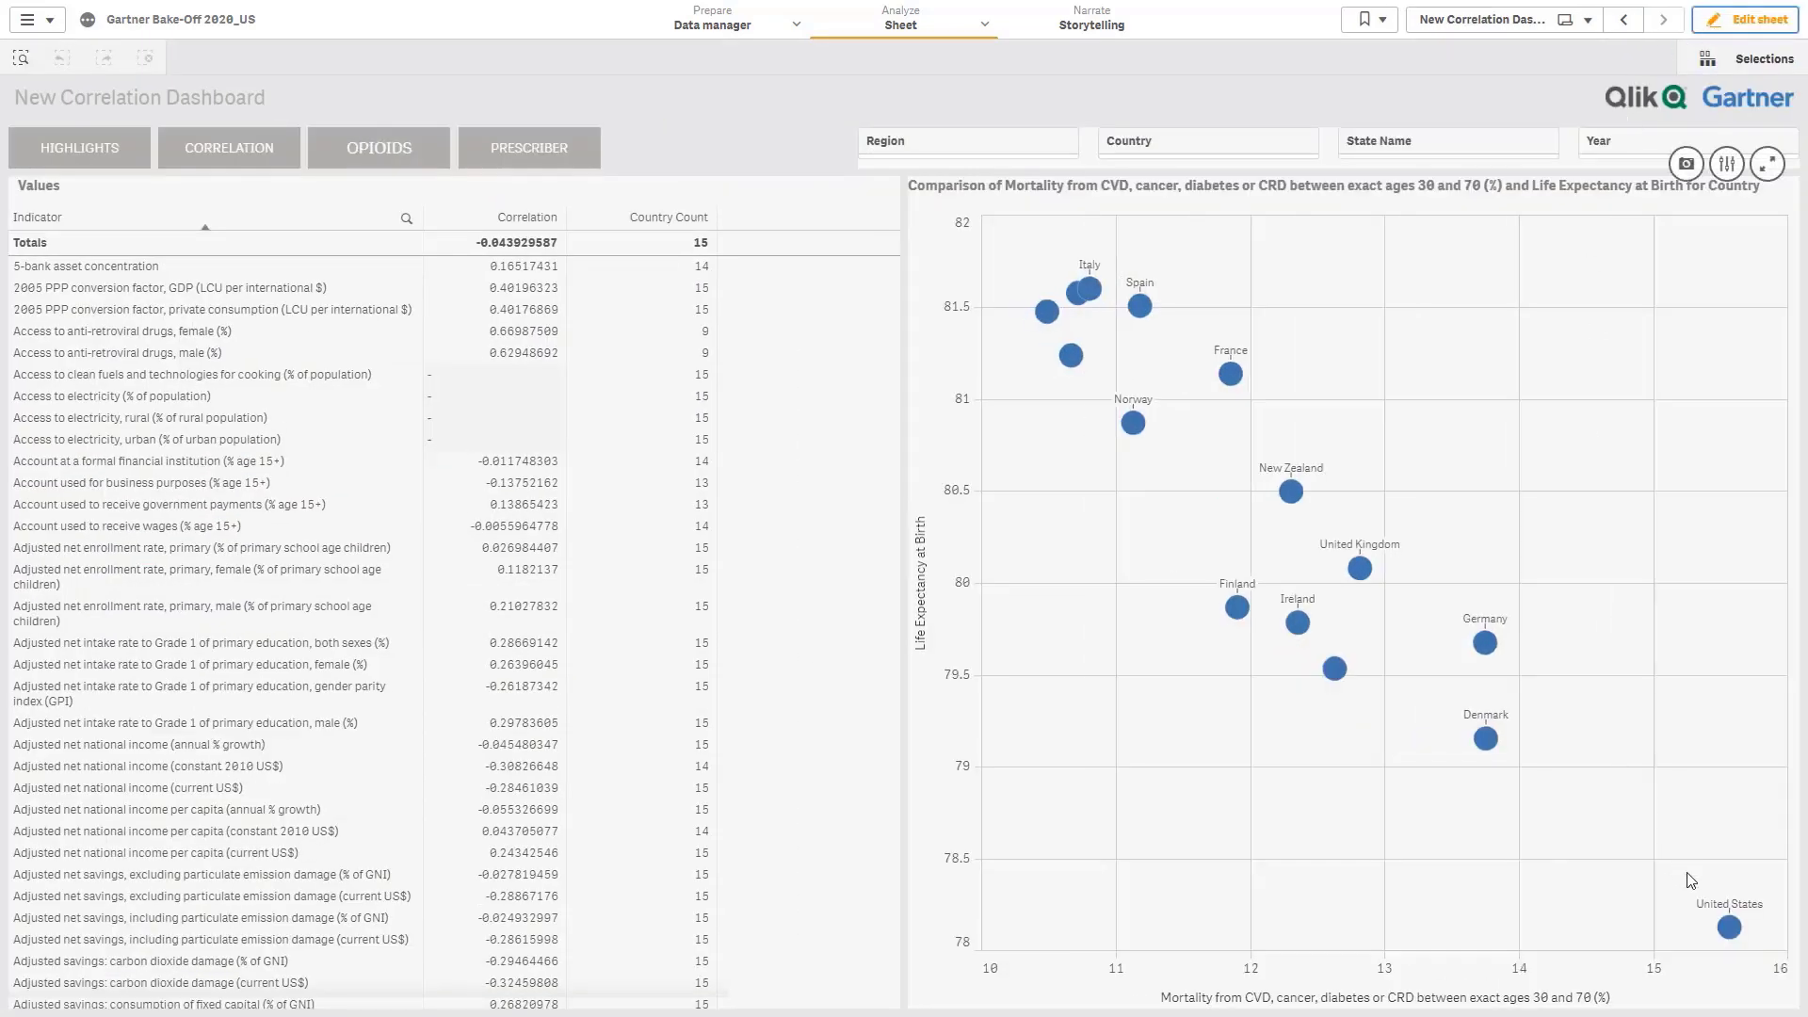
# - Filter the scatter chart to United States and go to the Opioids Analysis sheet
pyautogui.click(1731, 929)
pyautogui.click(1770, 158)
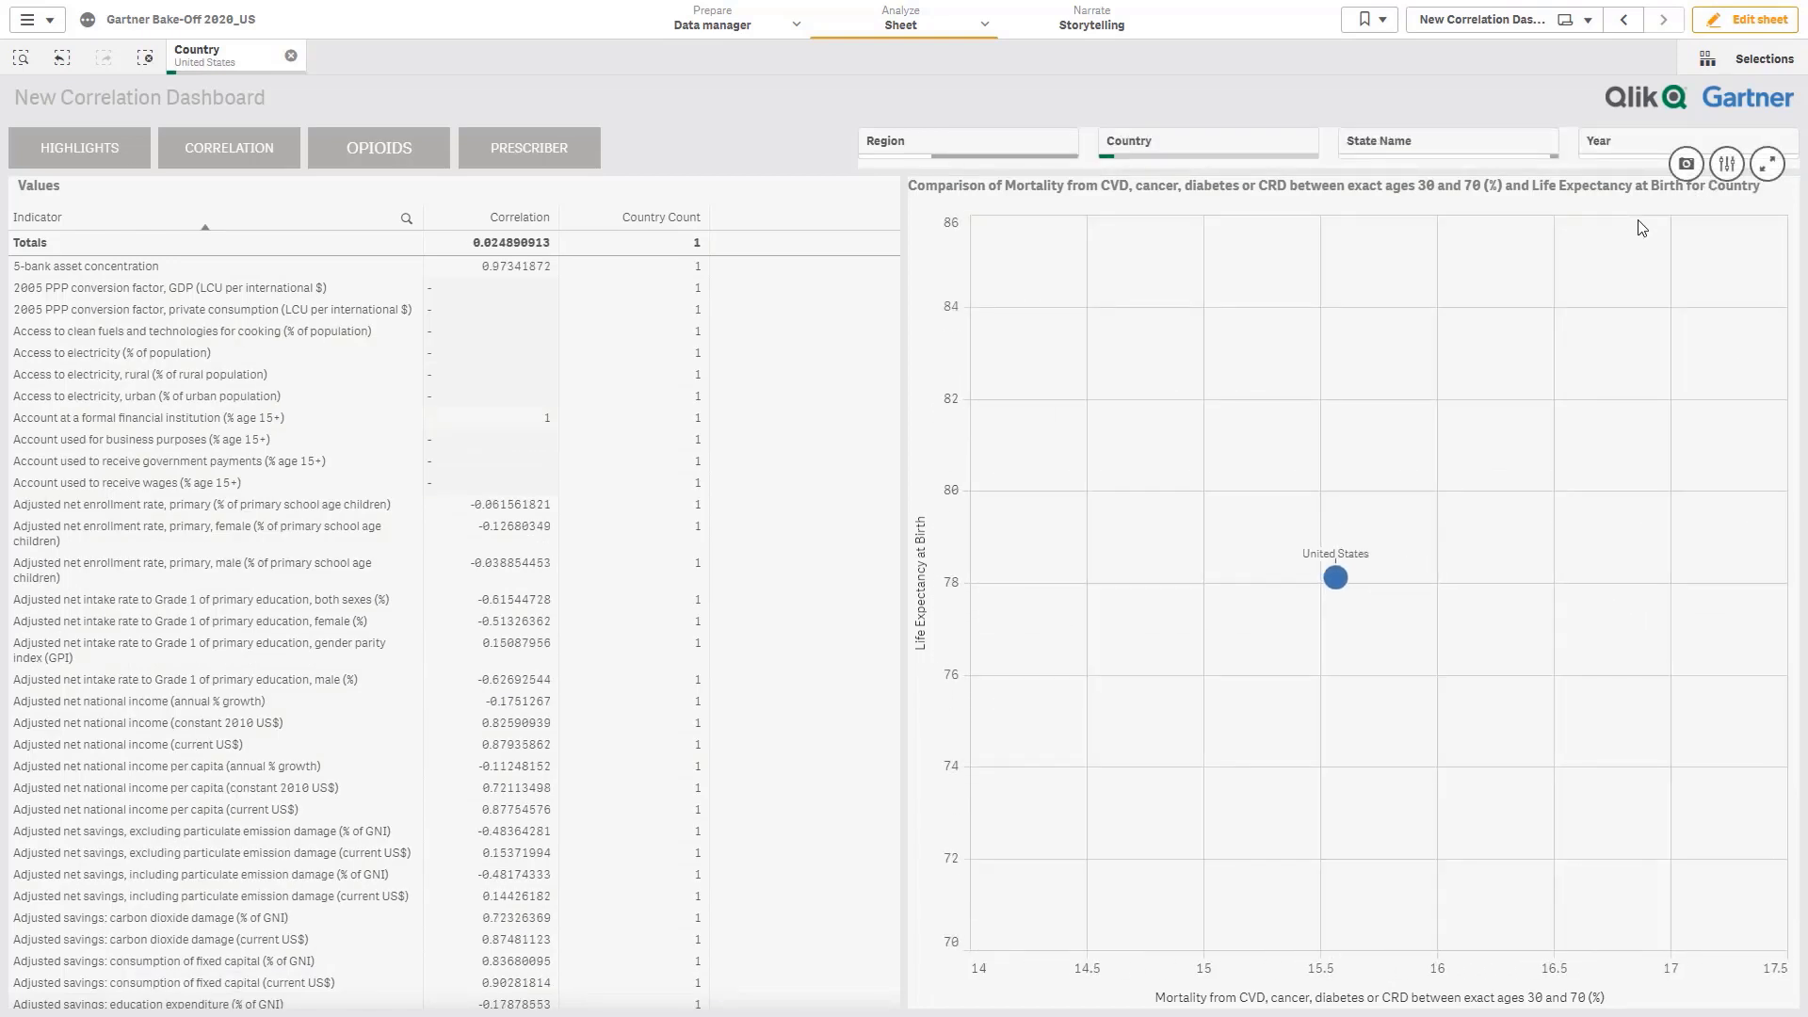
pyautogui.click(402, 158)
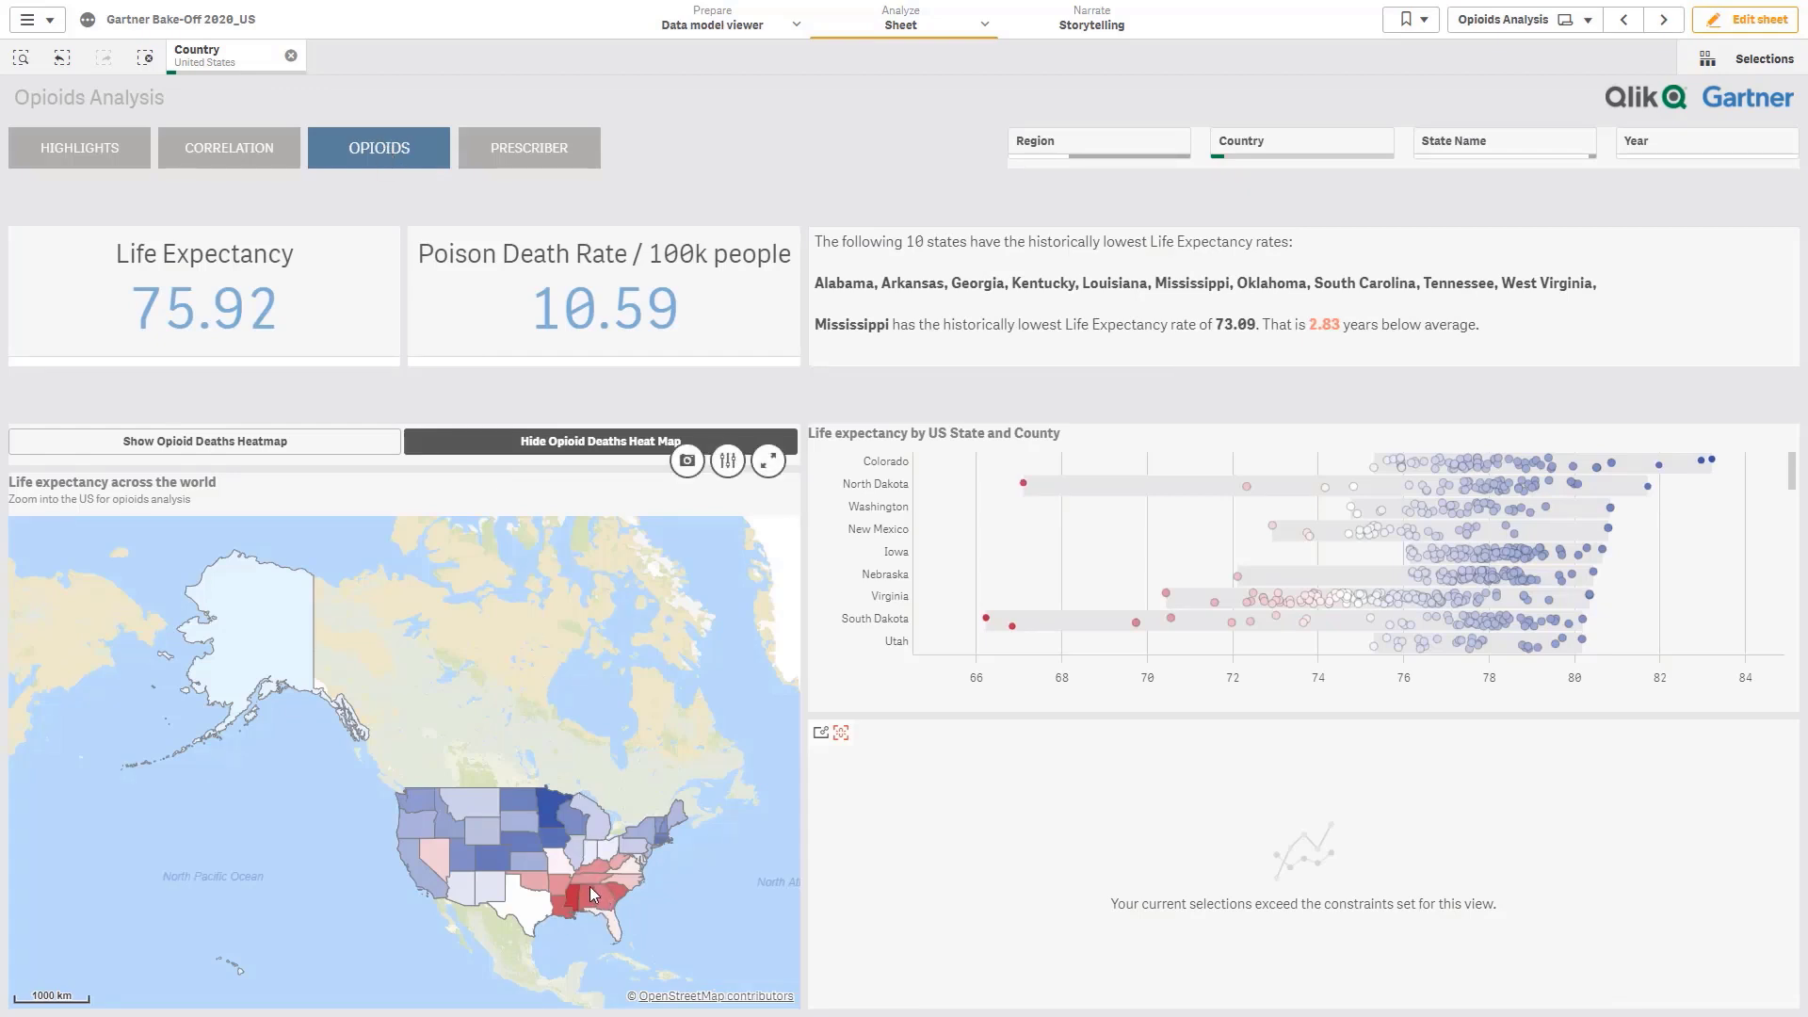
# - Select Kentucky on the US map and overlay the opioid deaths heatmap
pyautogui.scroll(2, 591, 879)
pyautogui.click(607, 865)
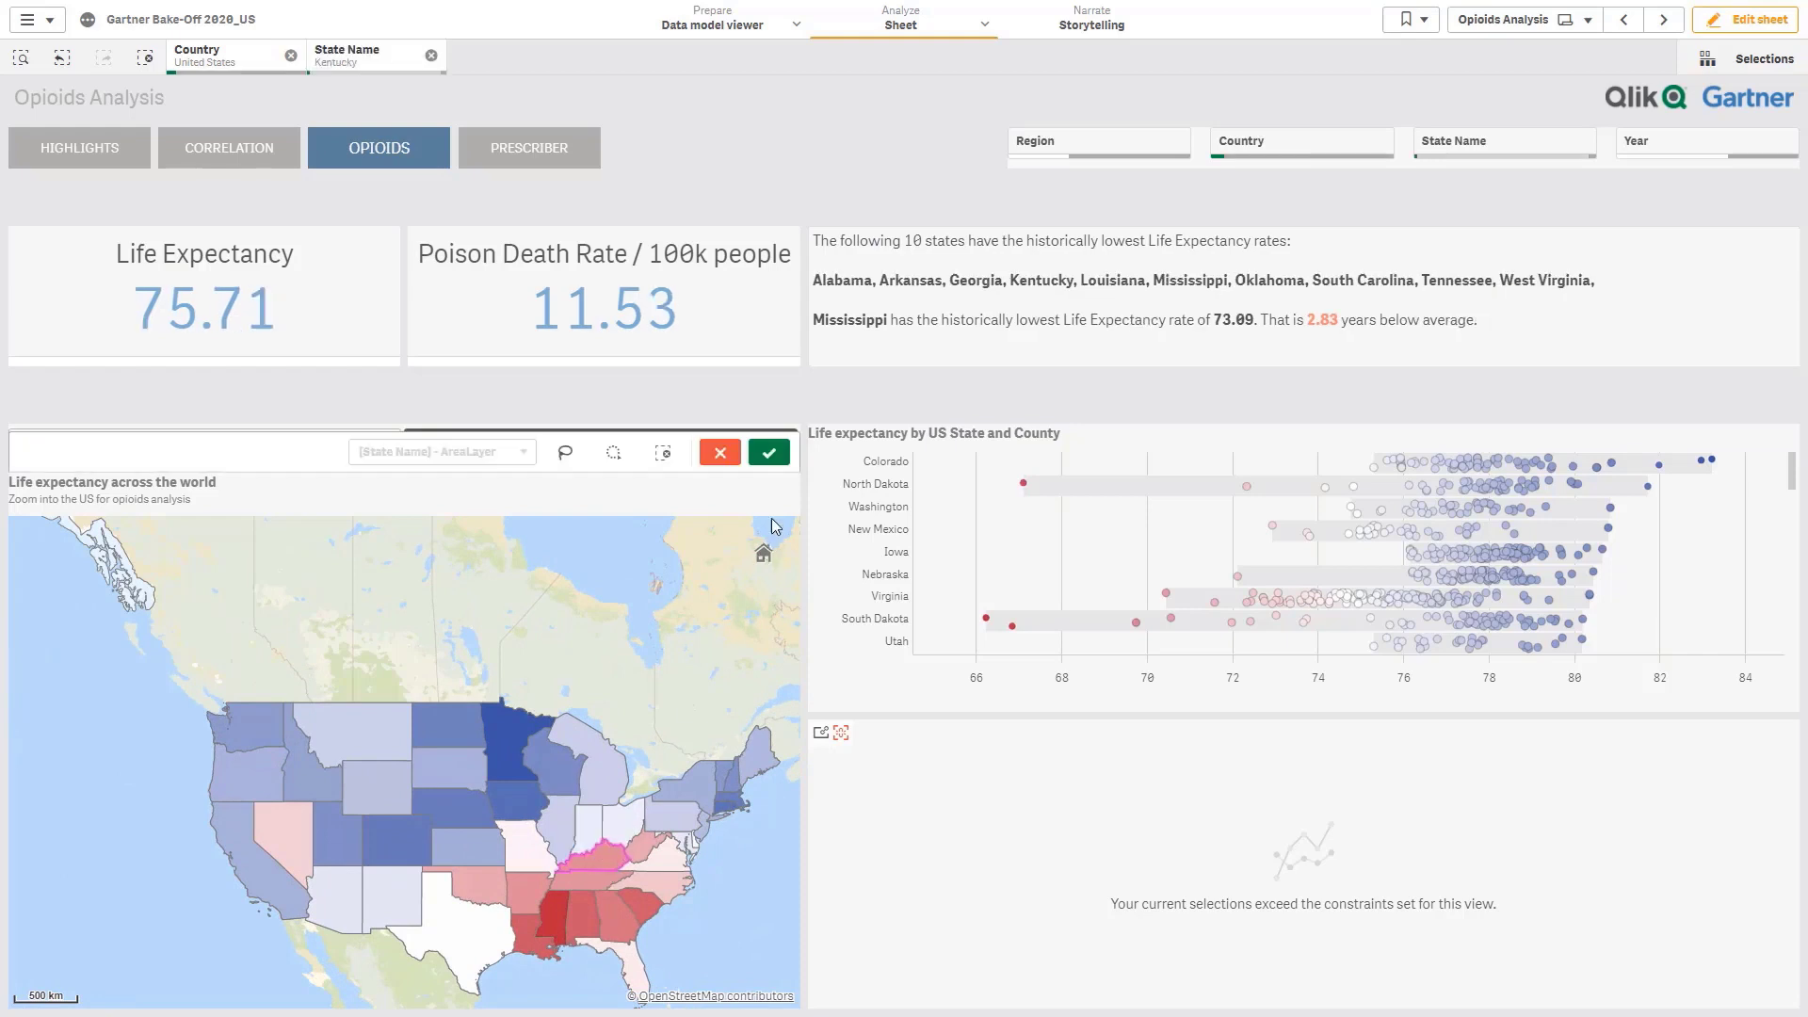
pyautogui.click(769, 452)
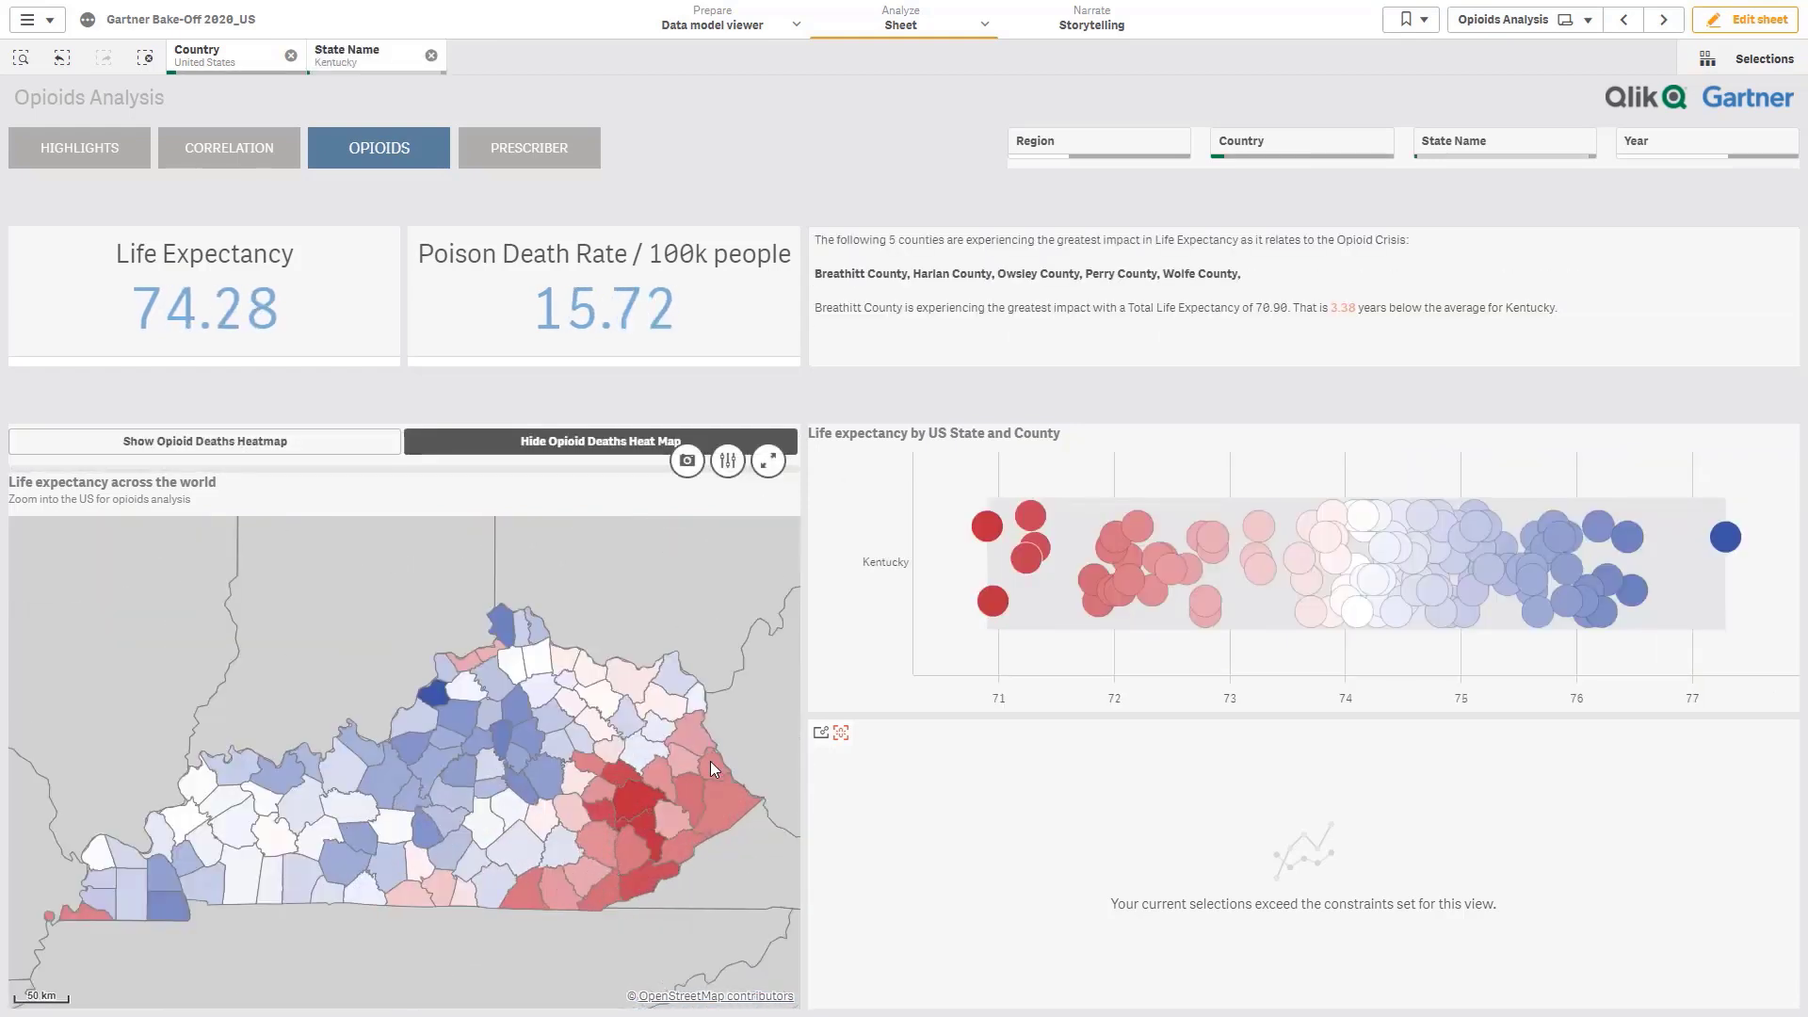
pyautogui.moveTo(620, 844)
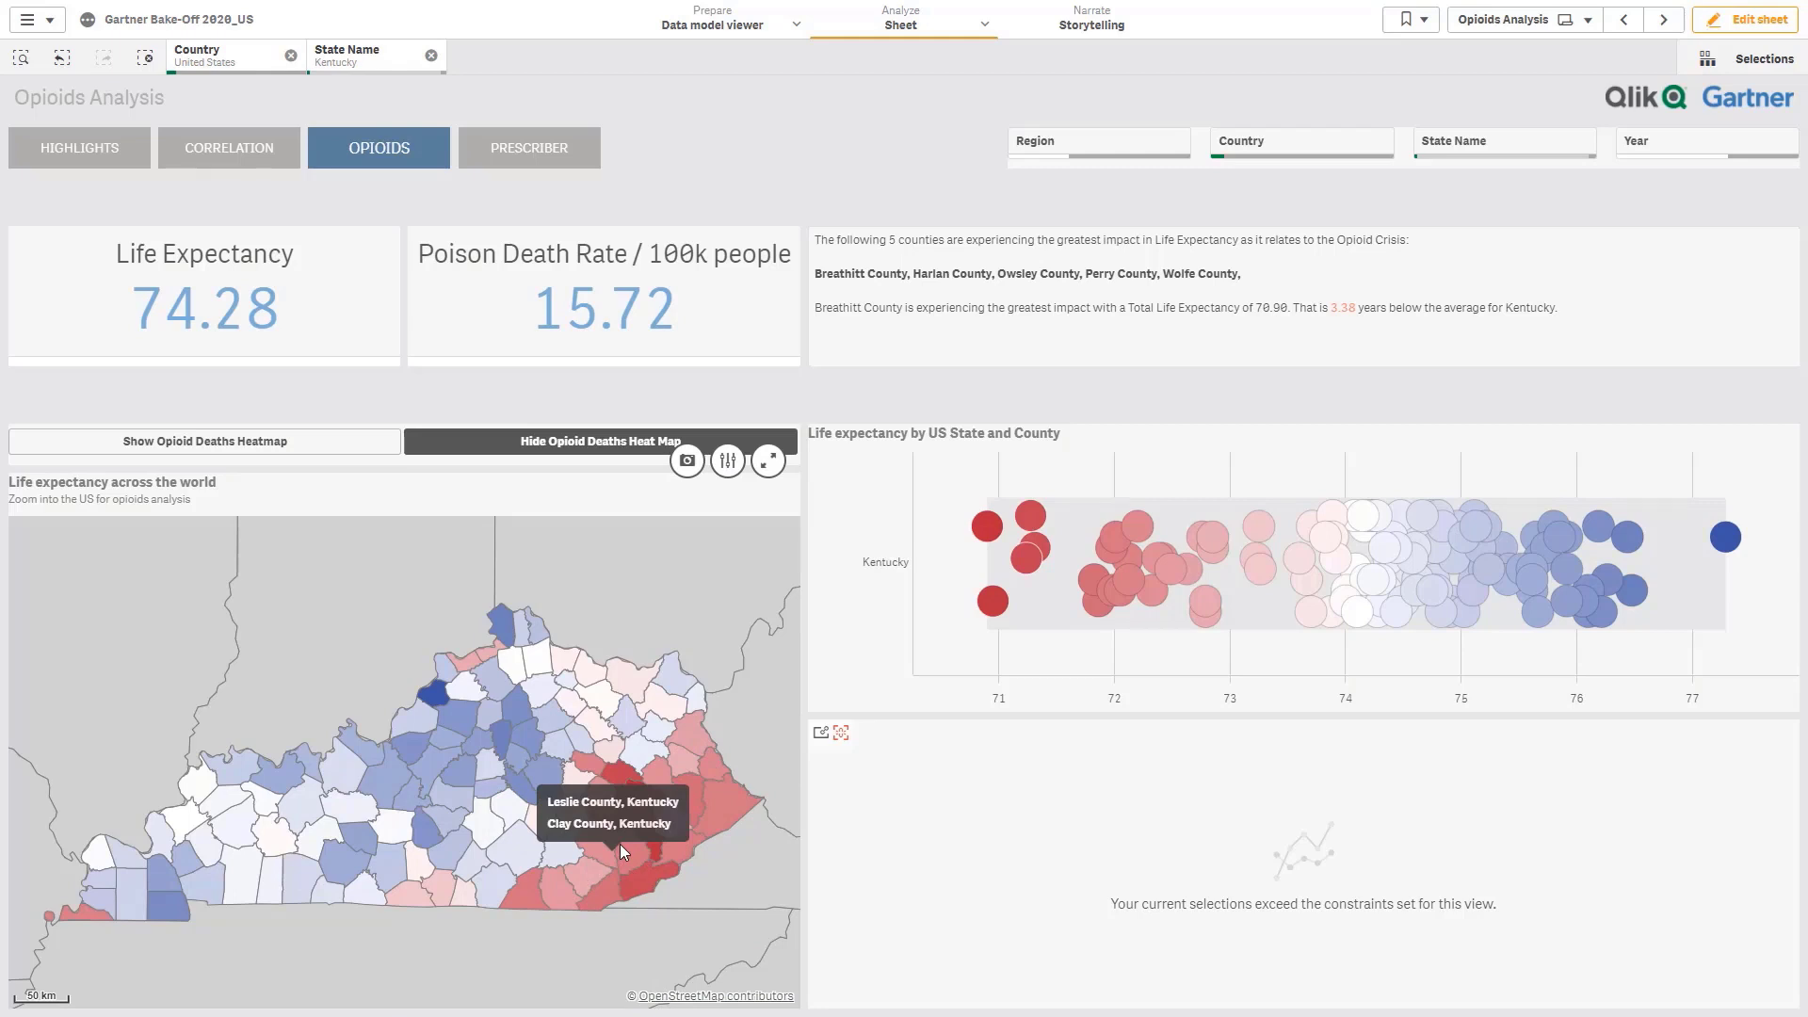
pyautogui.click(264, 441)
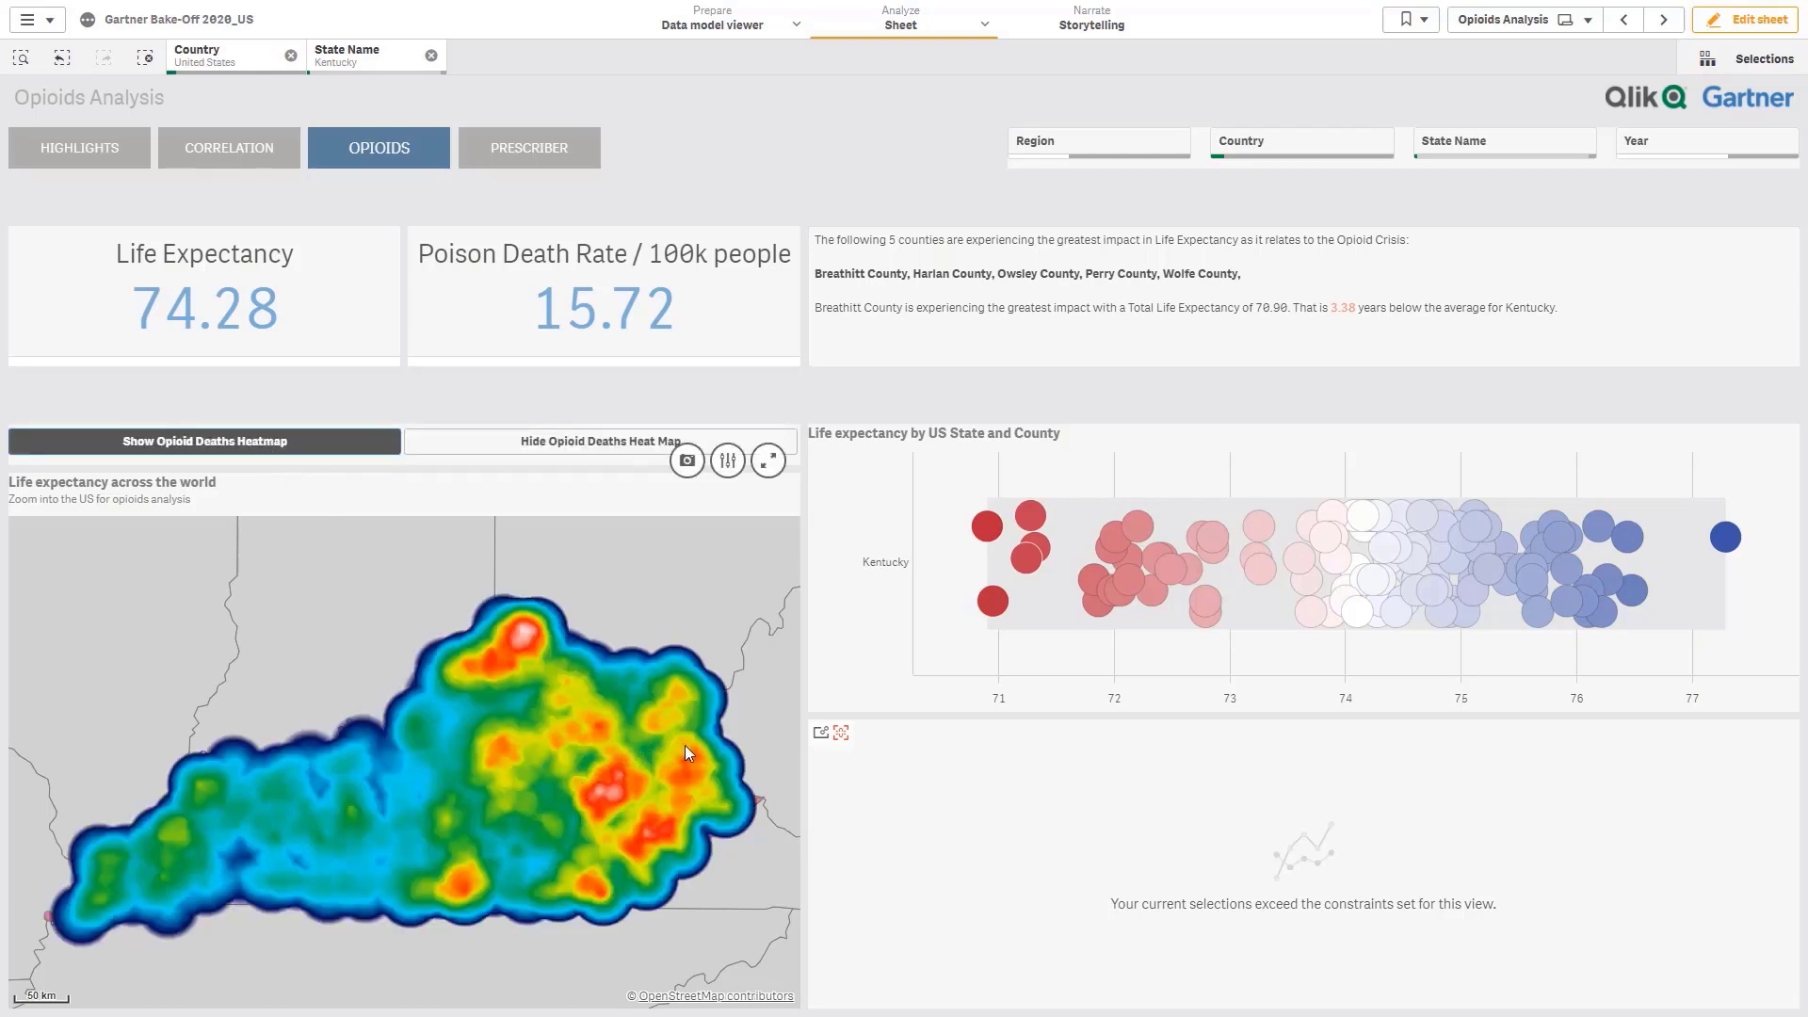
# - Restore county life-expectancy colours and select the 24 southeastern Kentucky counties, starting from Lawrence County
pyautogui.click(587, 444)
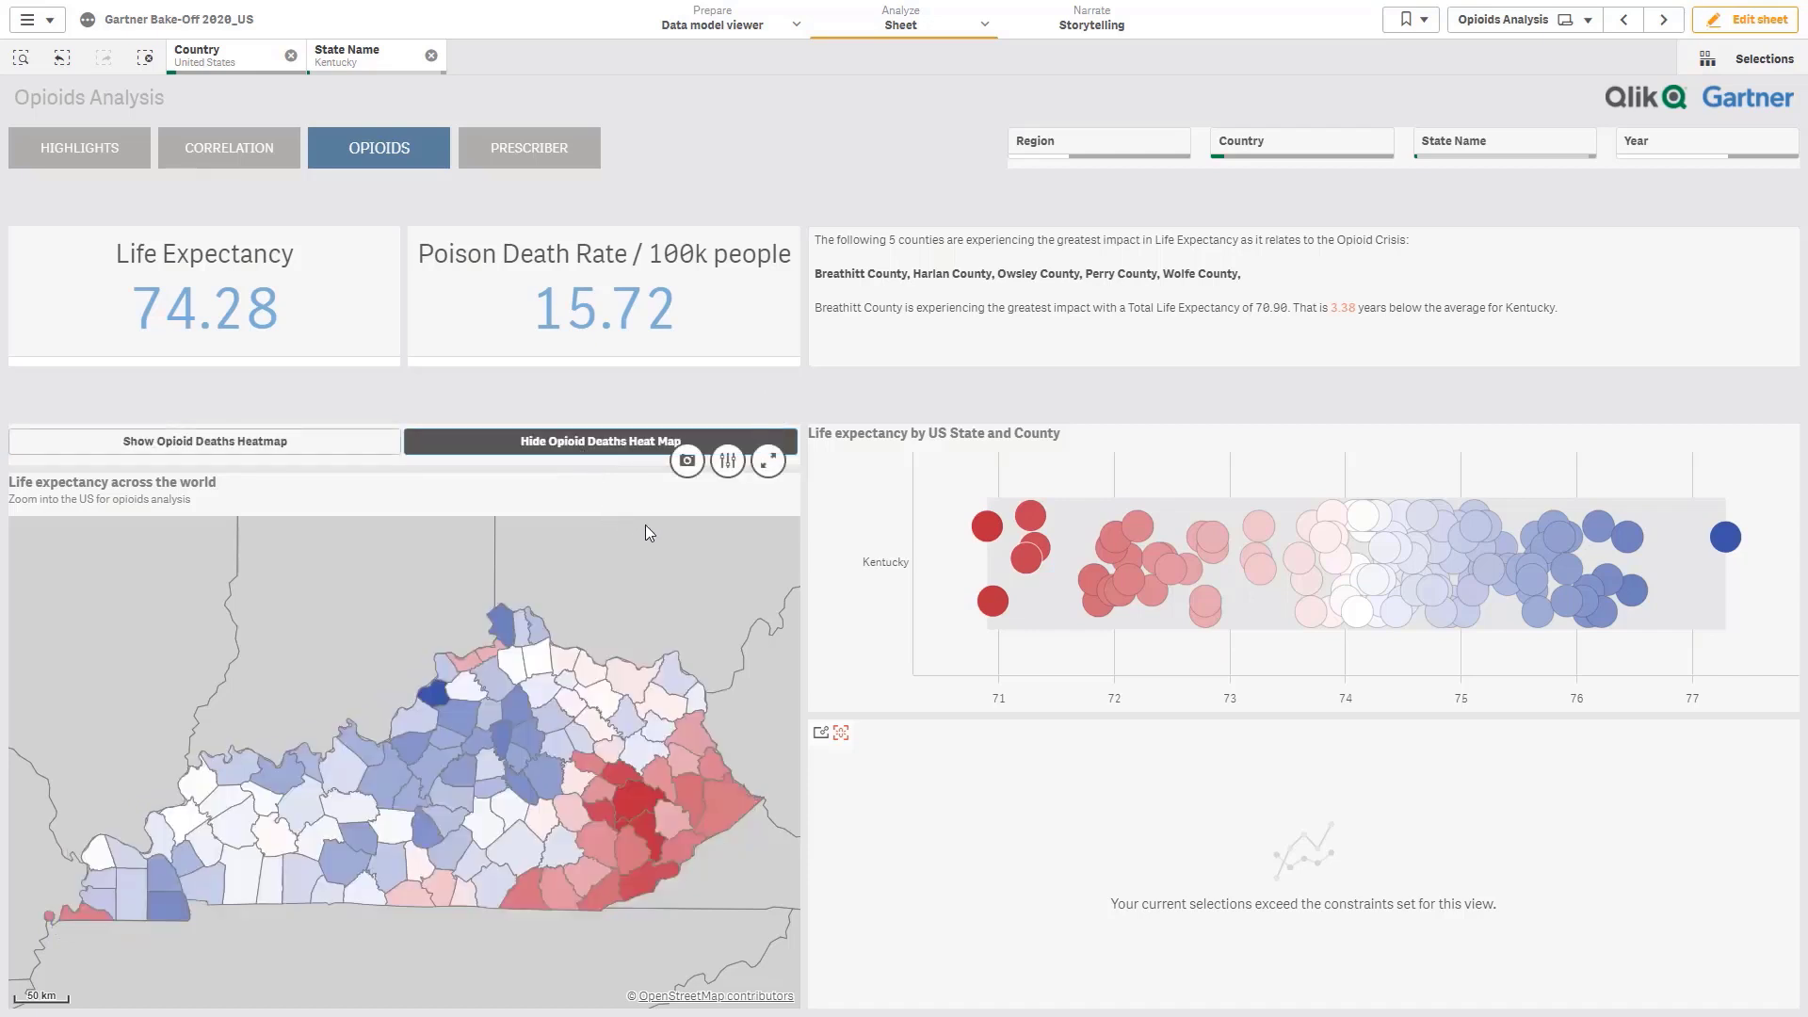
pyautogui.click(691, 728)
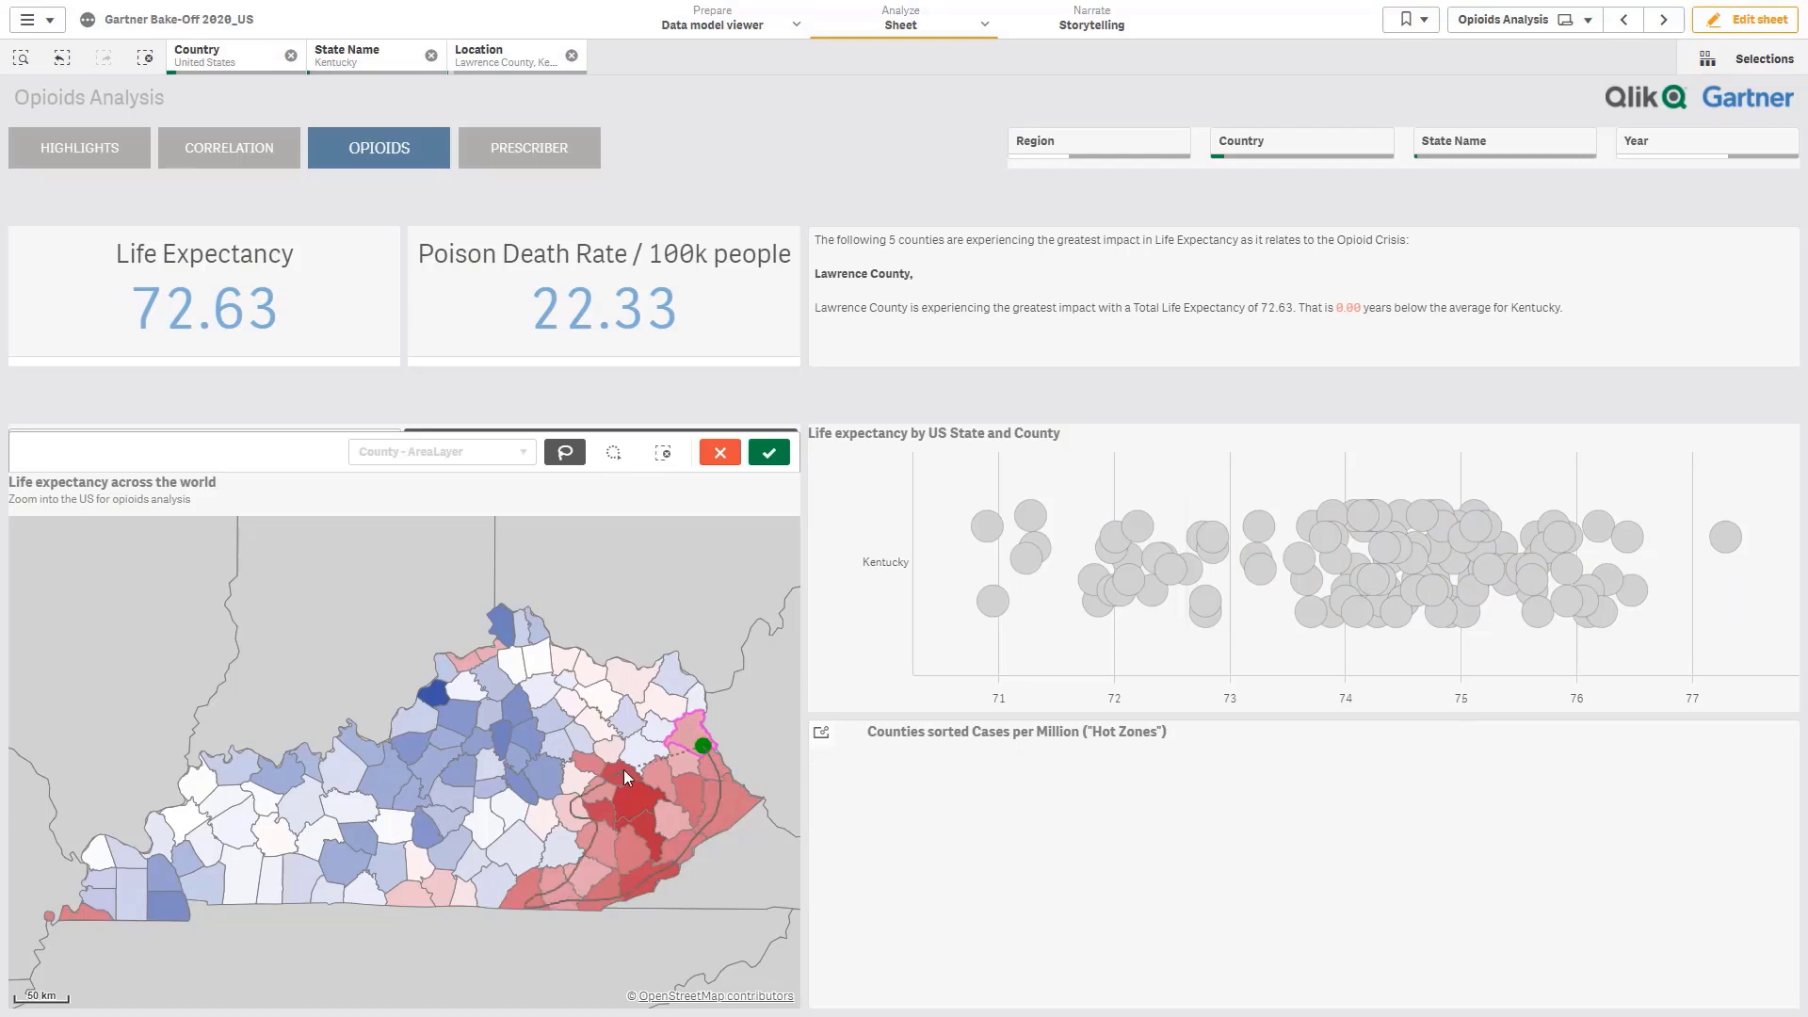
pyautogui.click(769, 453)
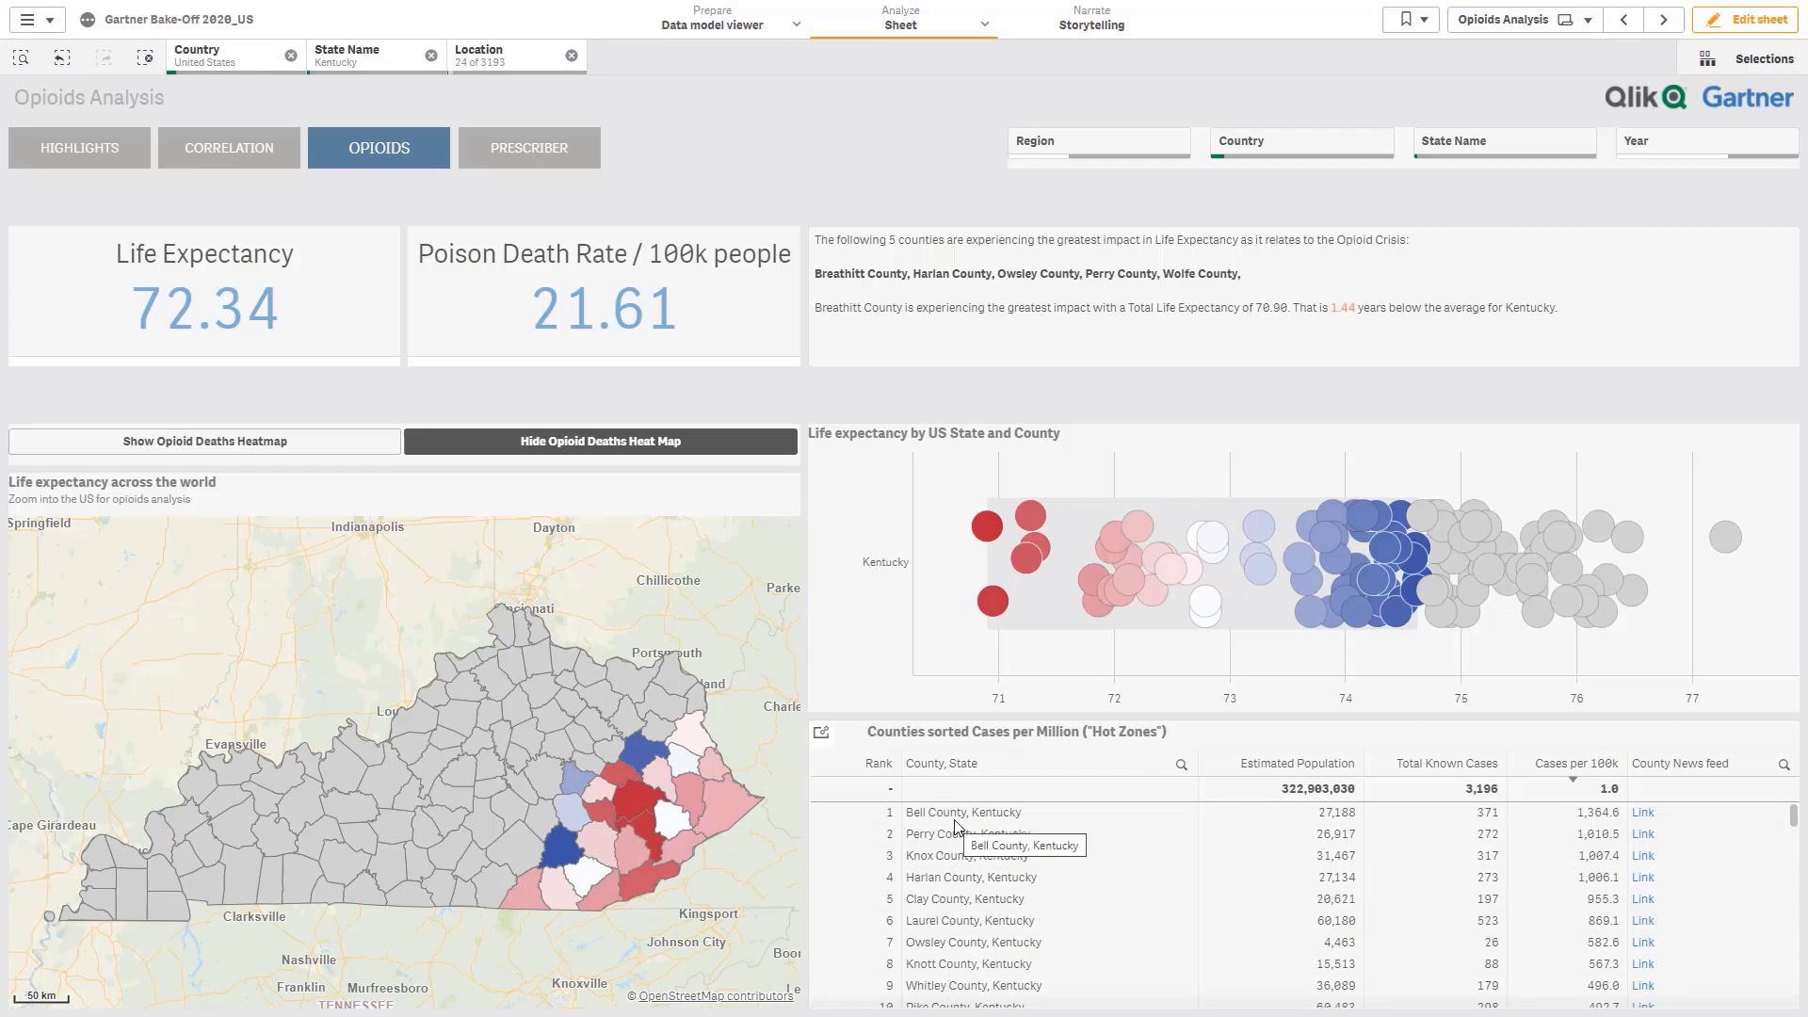
# - On Prescriber Analysis, add a bar chart of # of Days Supply by Drug Name below the provider table
pyautogui.click(517, 156)
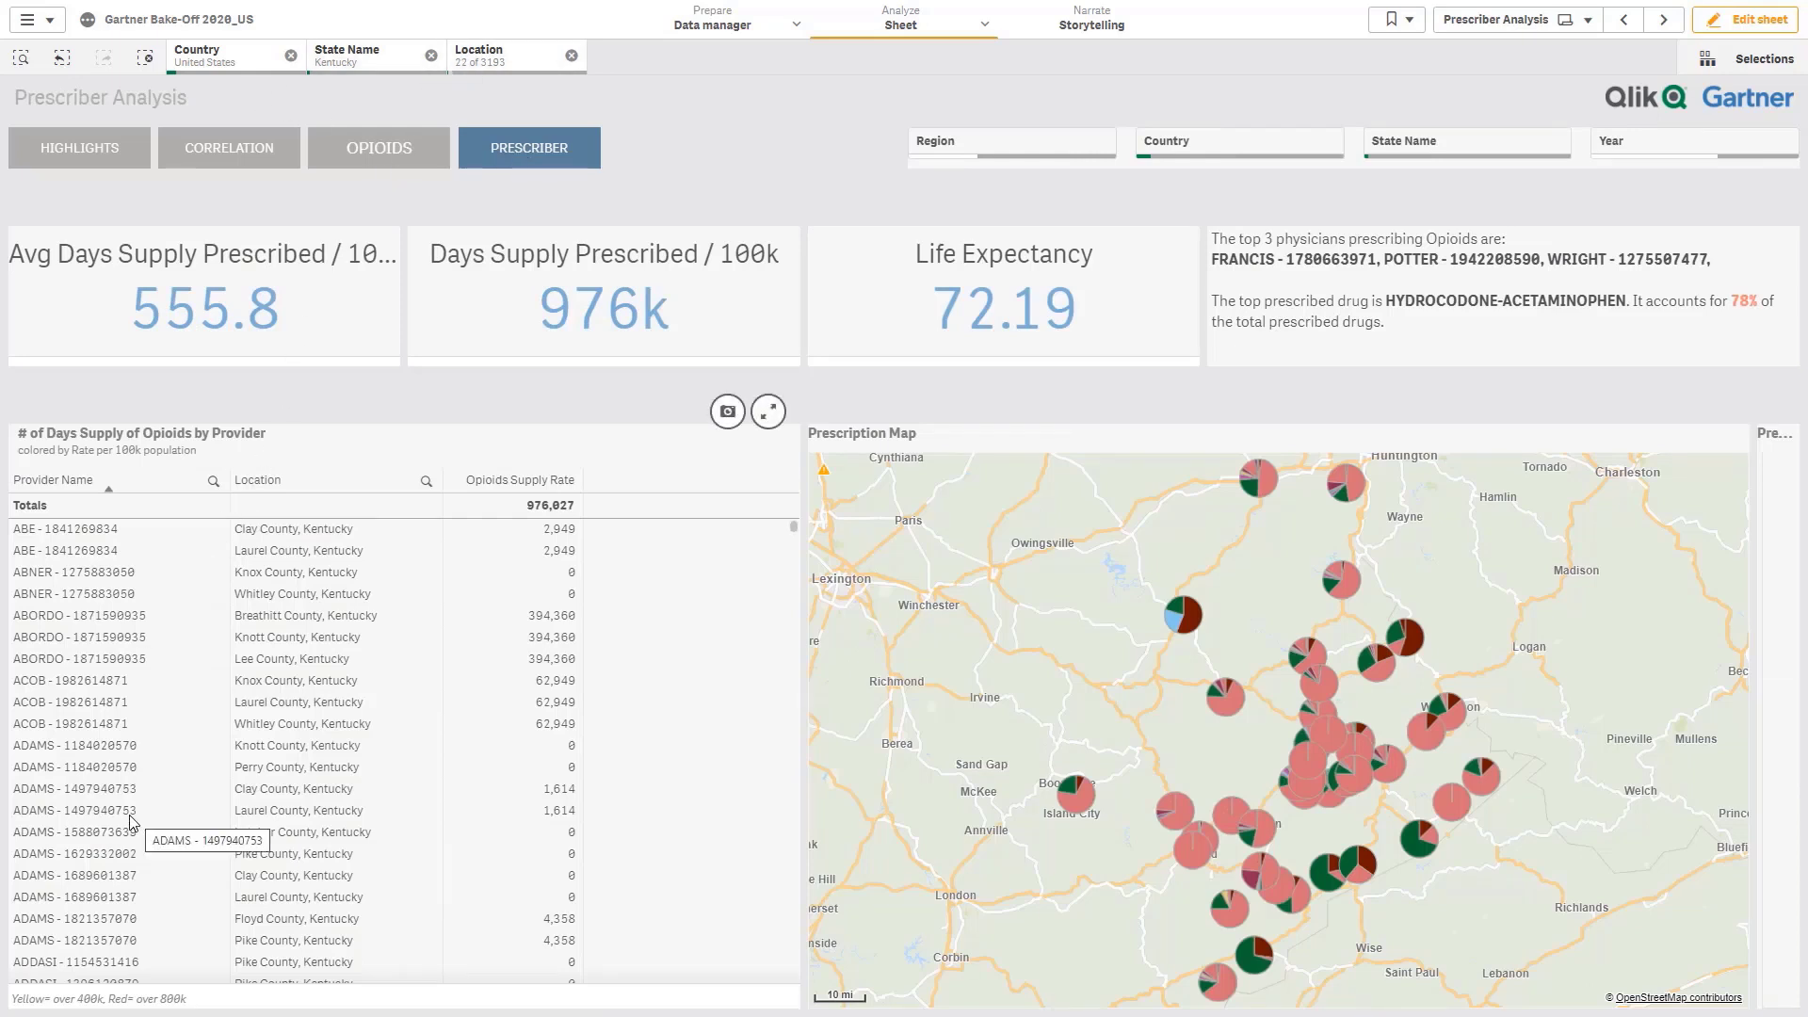
pyautogui.click(1743, 19)
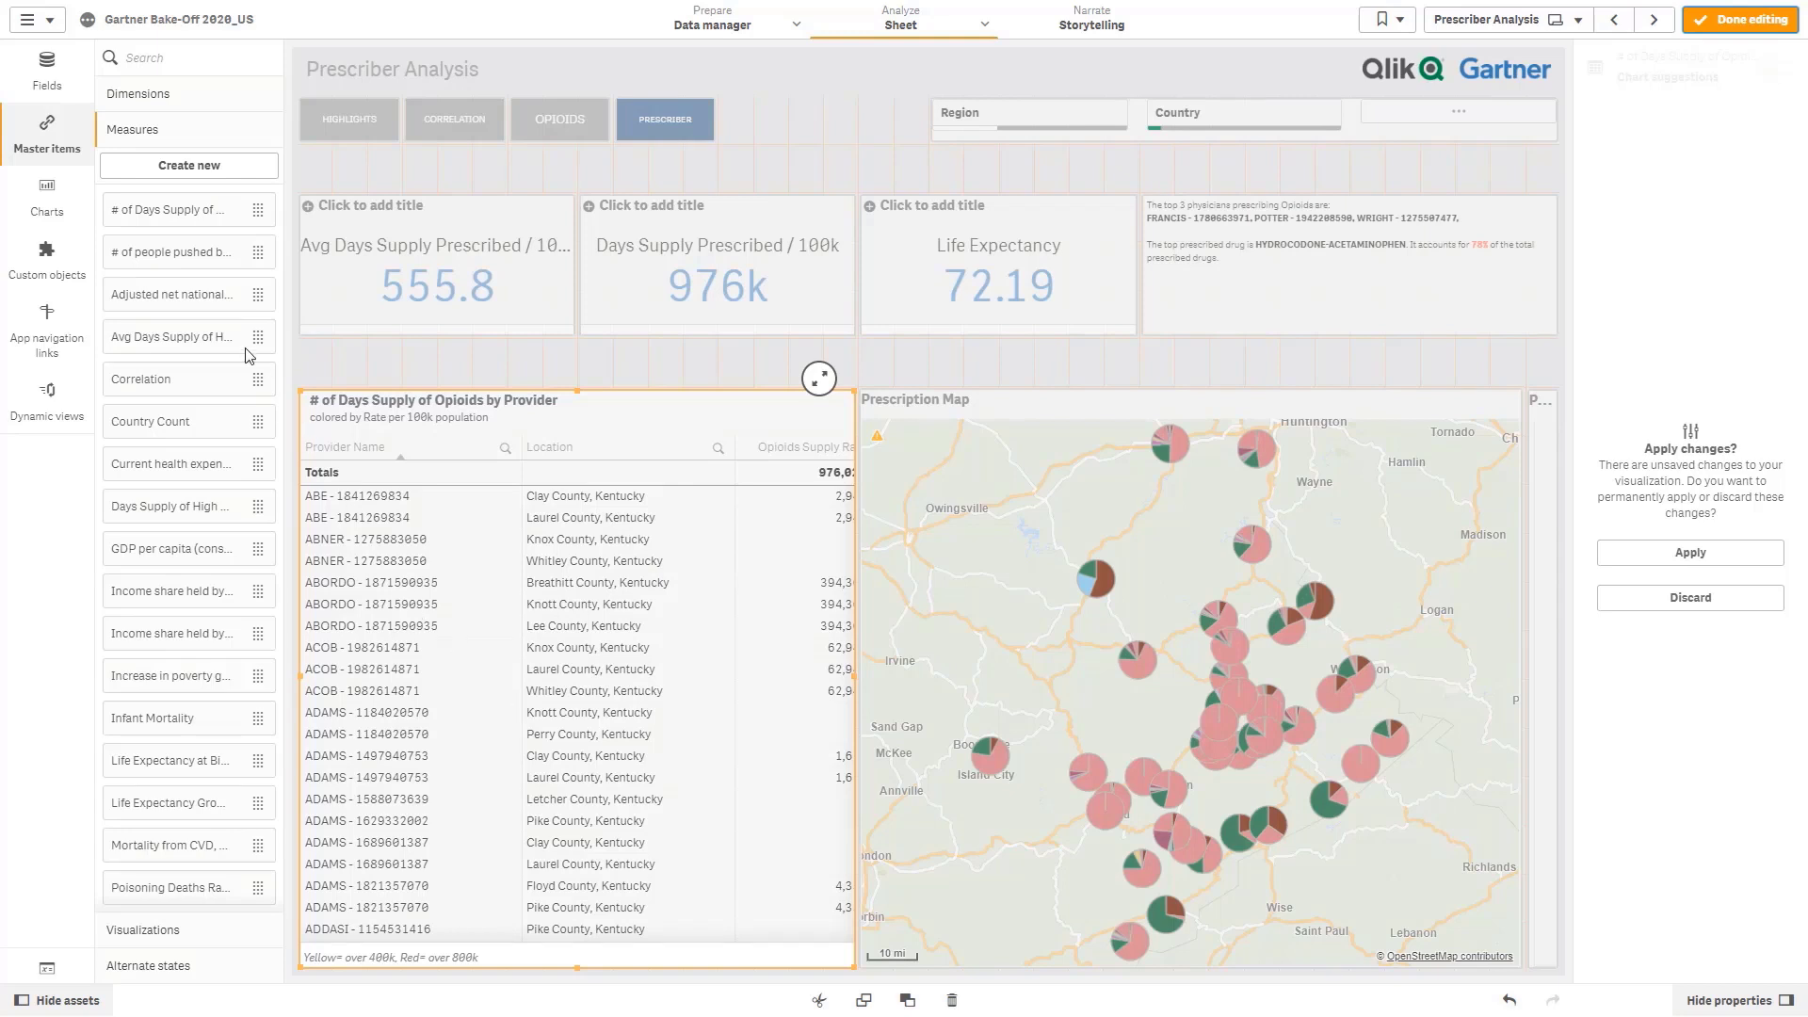
pyautogui.click(154, 99)
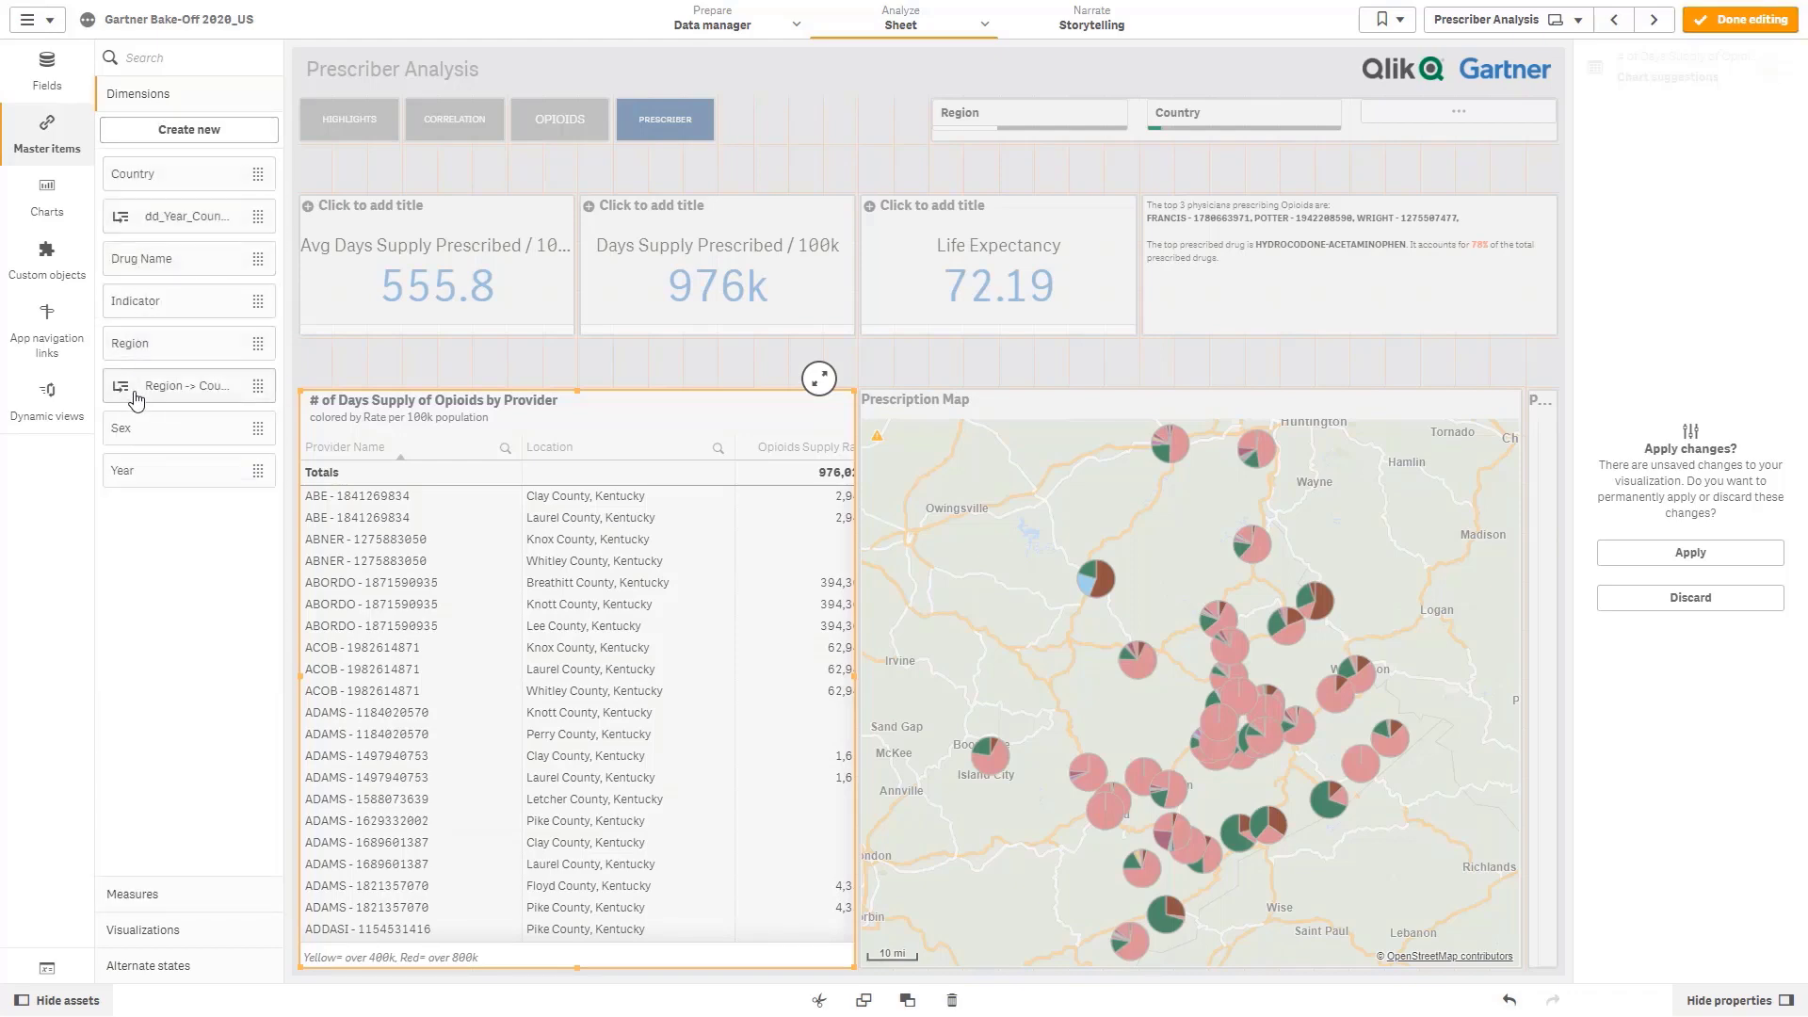
pyautogui.moveTo(148, 262); pyautogui.dragTo(565, 923)
pyautogui.click(117, 900)
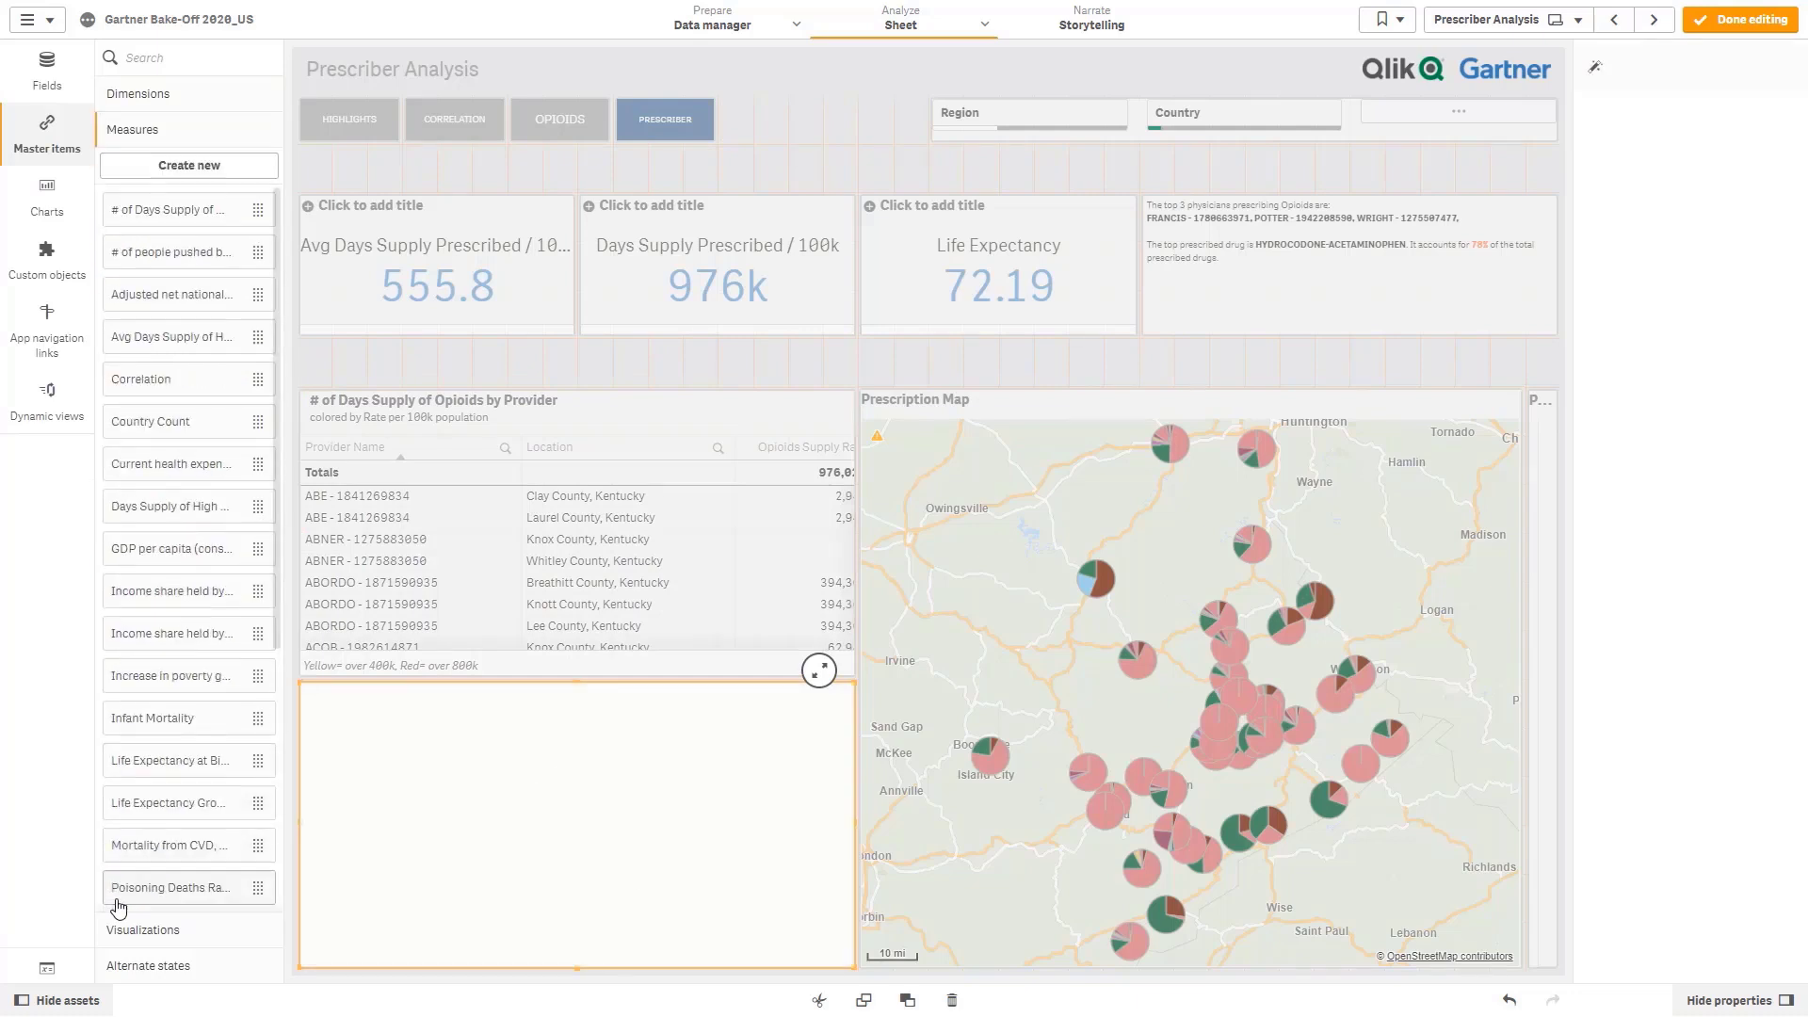
pyautogui.moveTo(153, 211); pyautogui.dragTo(532, 863)
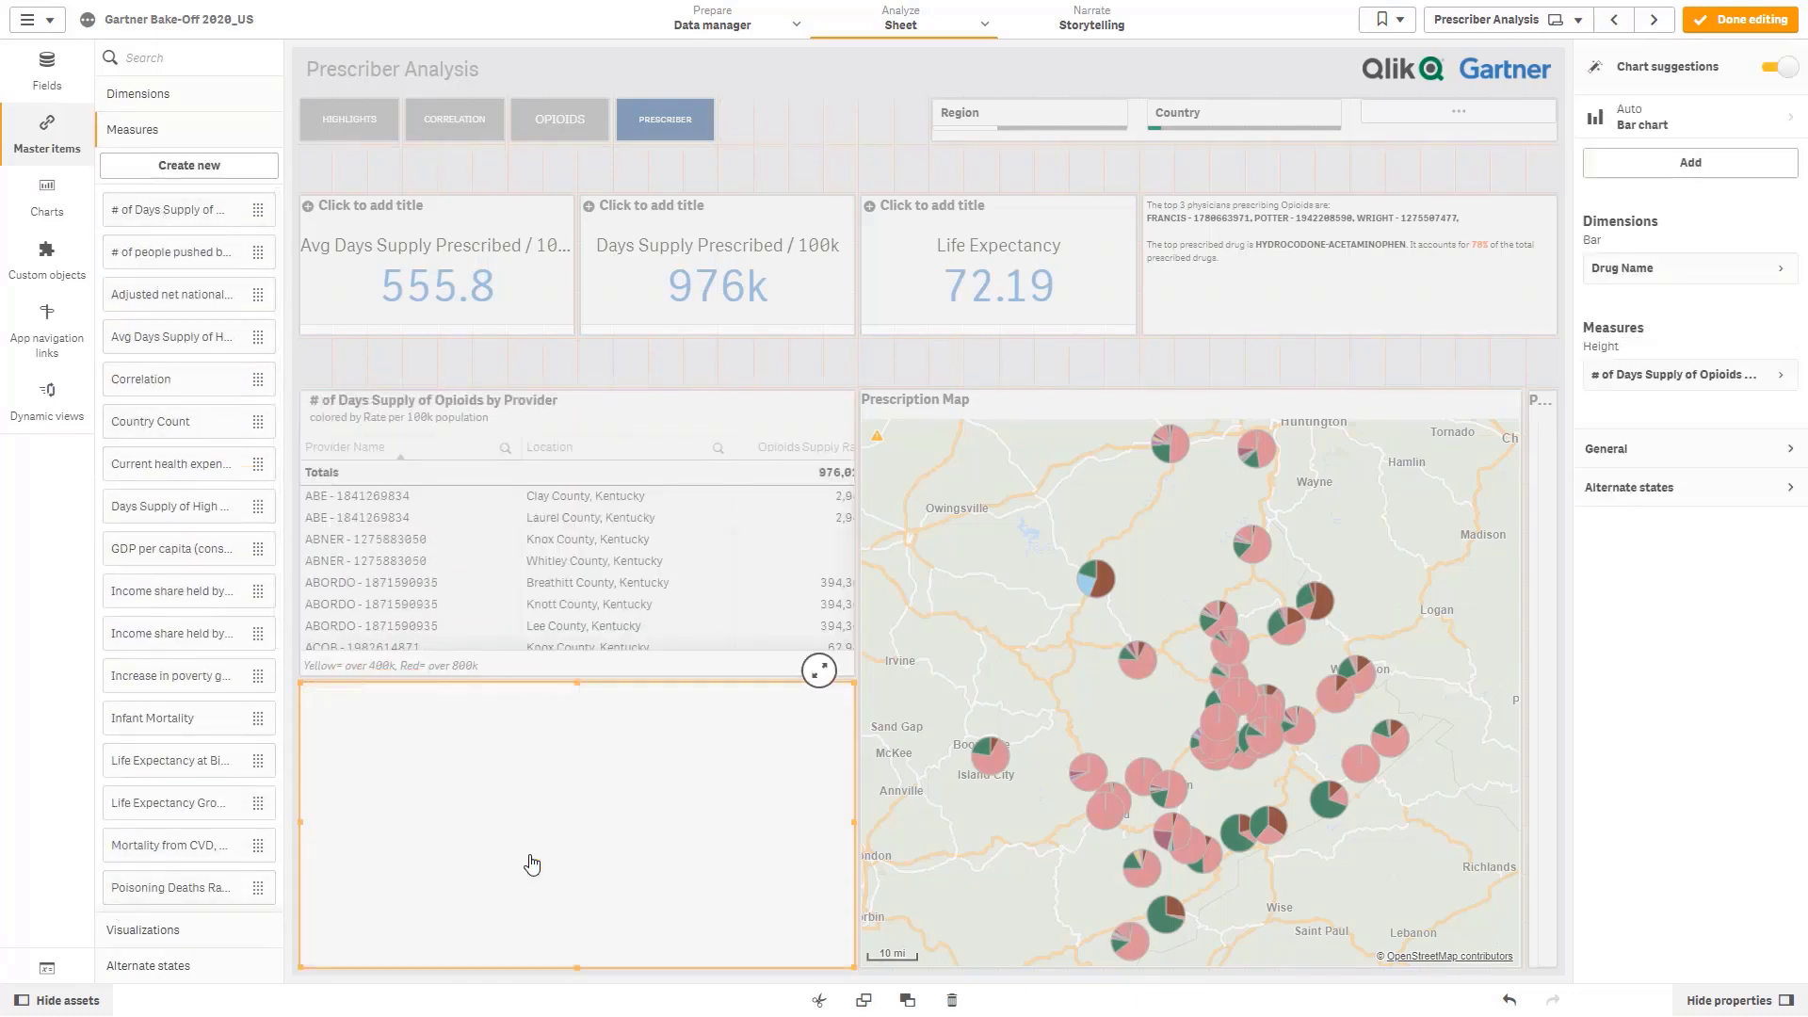
pyautogui.click(1740, 19)
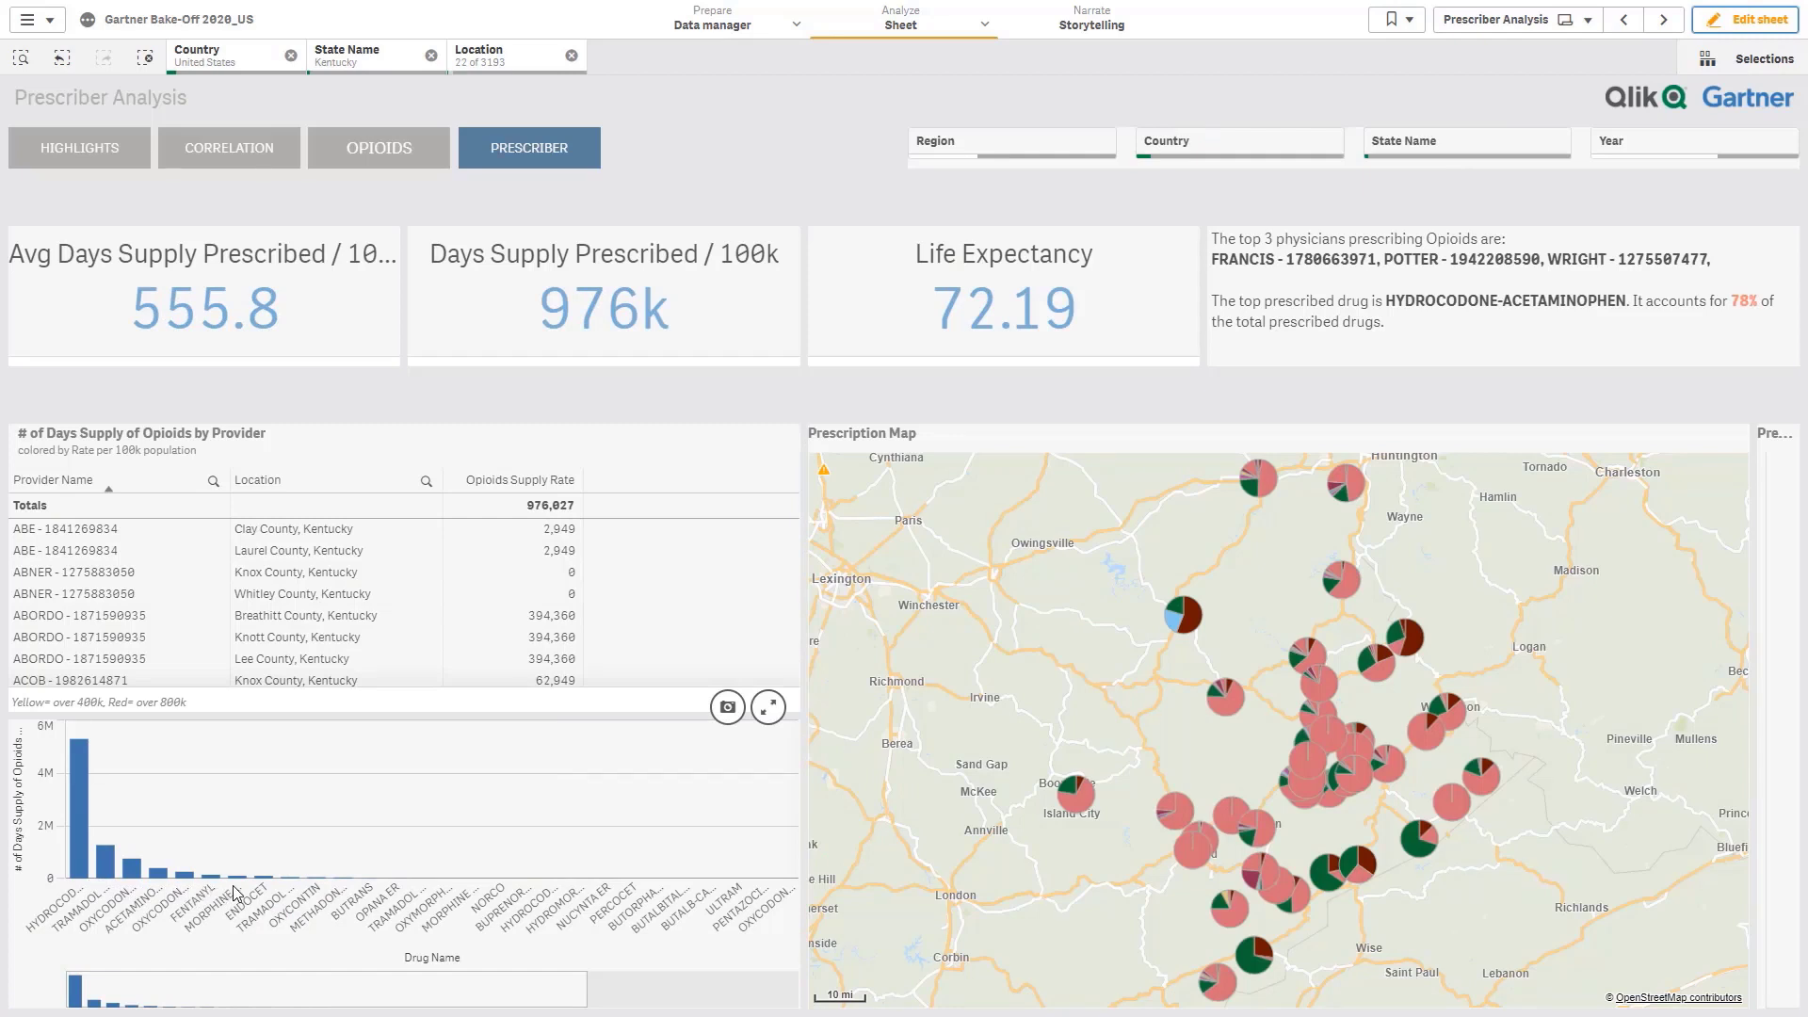
# - Sort providers by Opioids Supply Rate and select the top-ranked prescriber
pyautogui.moveTo(244, 892)
pyautogui.click(512, 483)
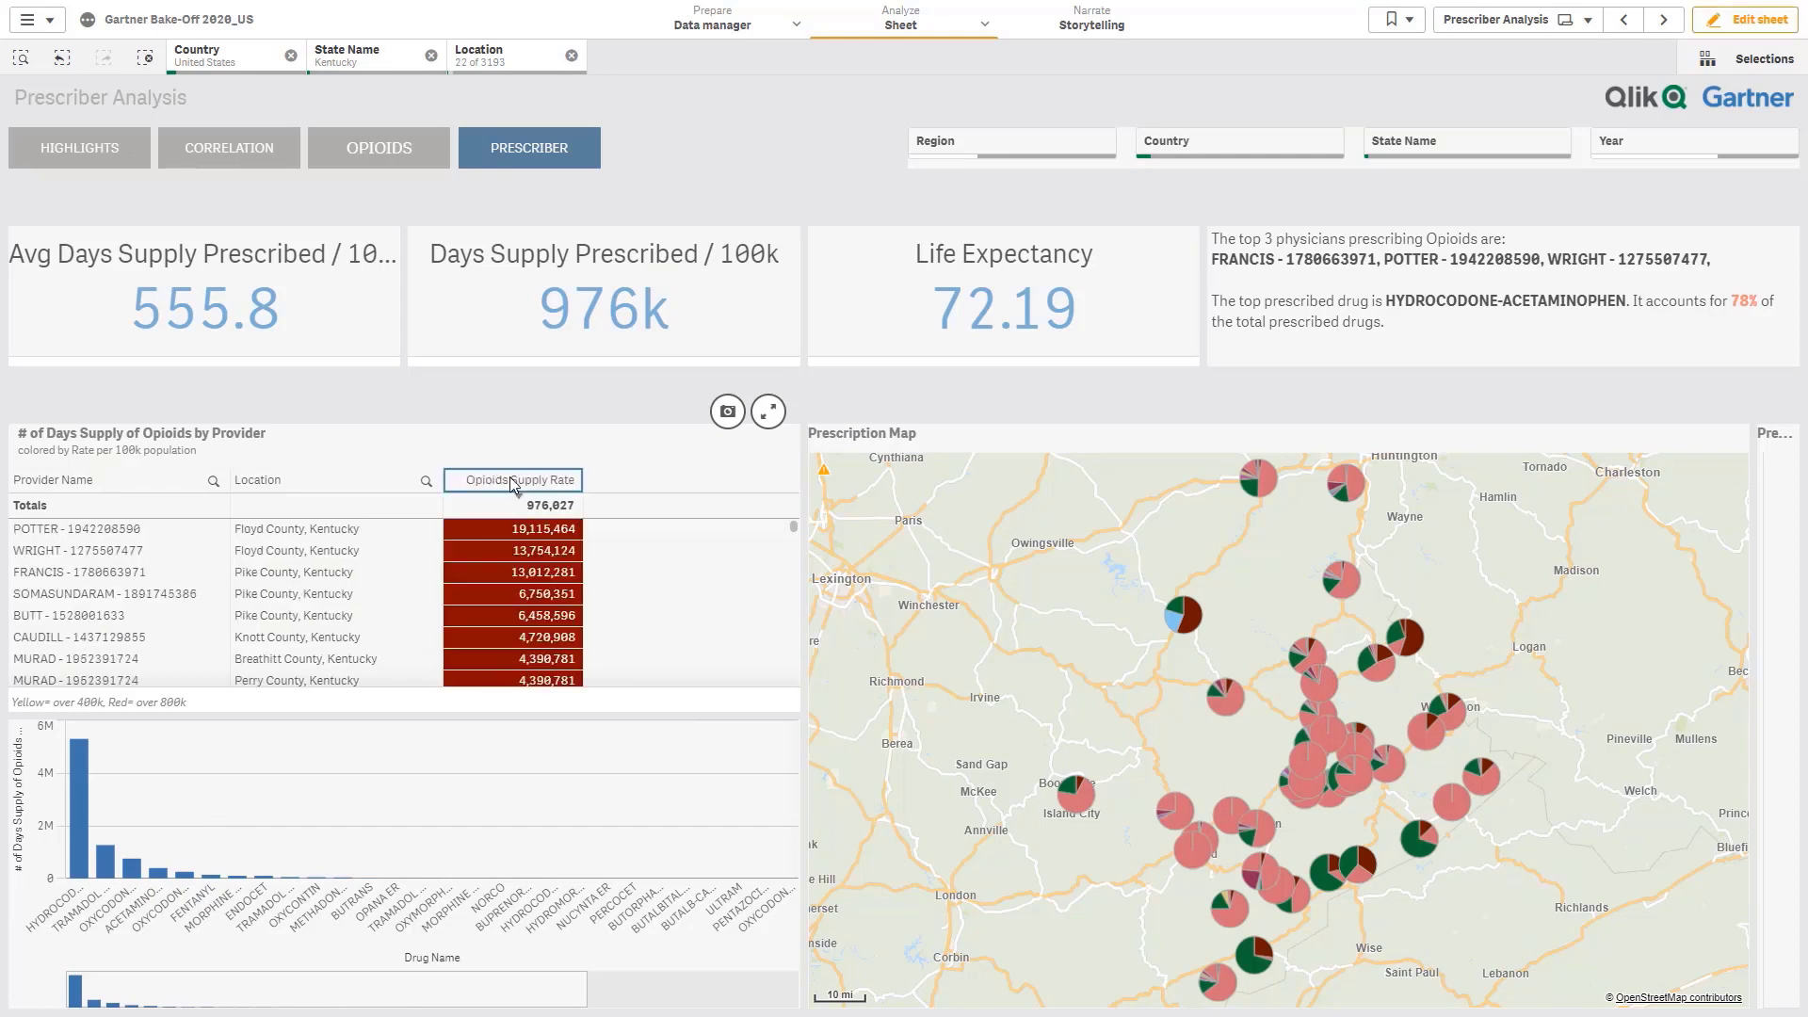
pyautogui.click(64, 533)
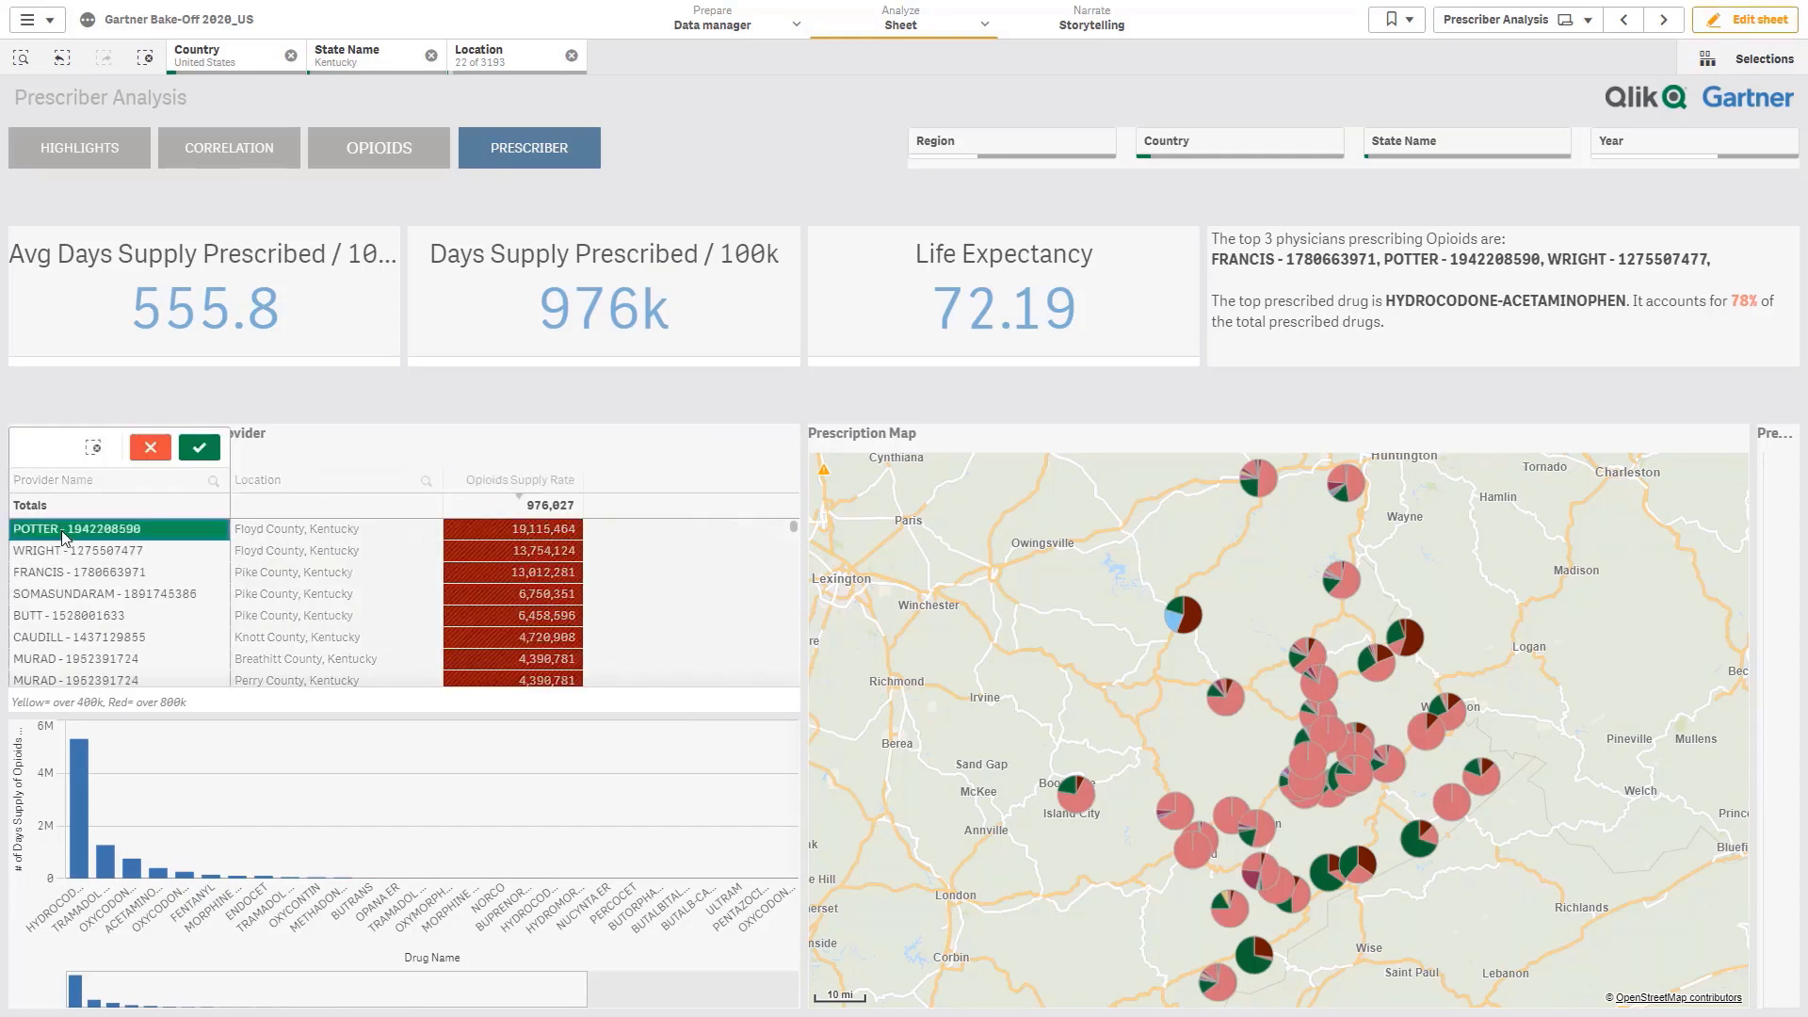
pyautogui.click(201, 449)
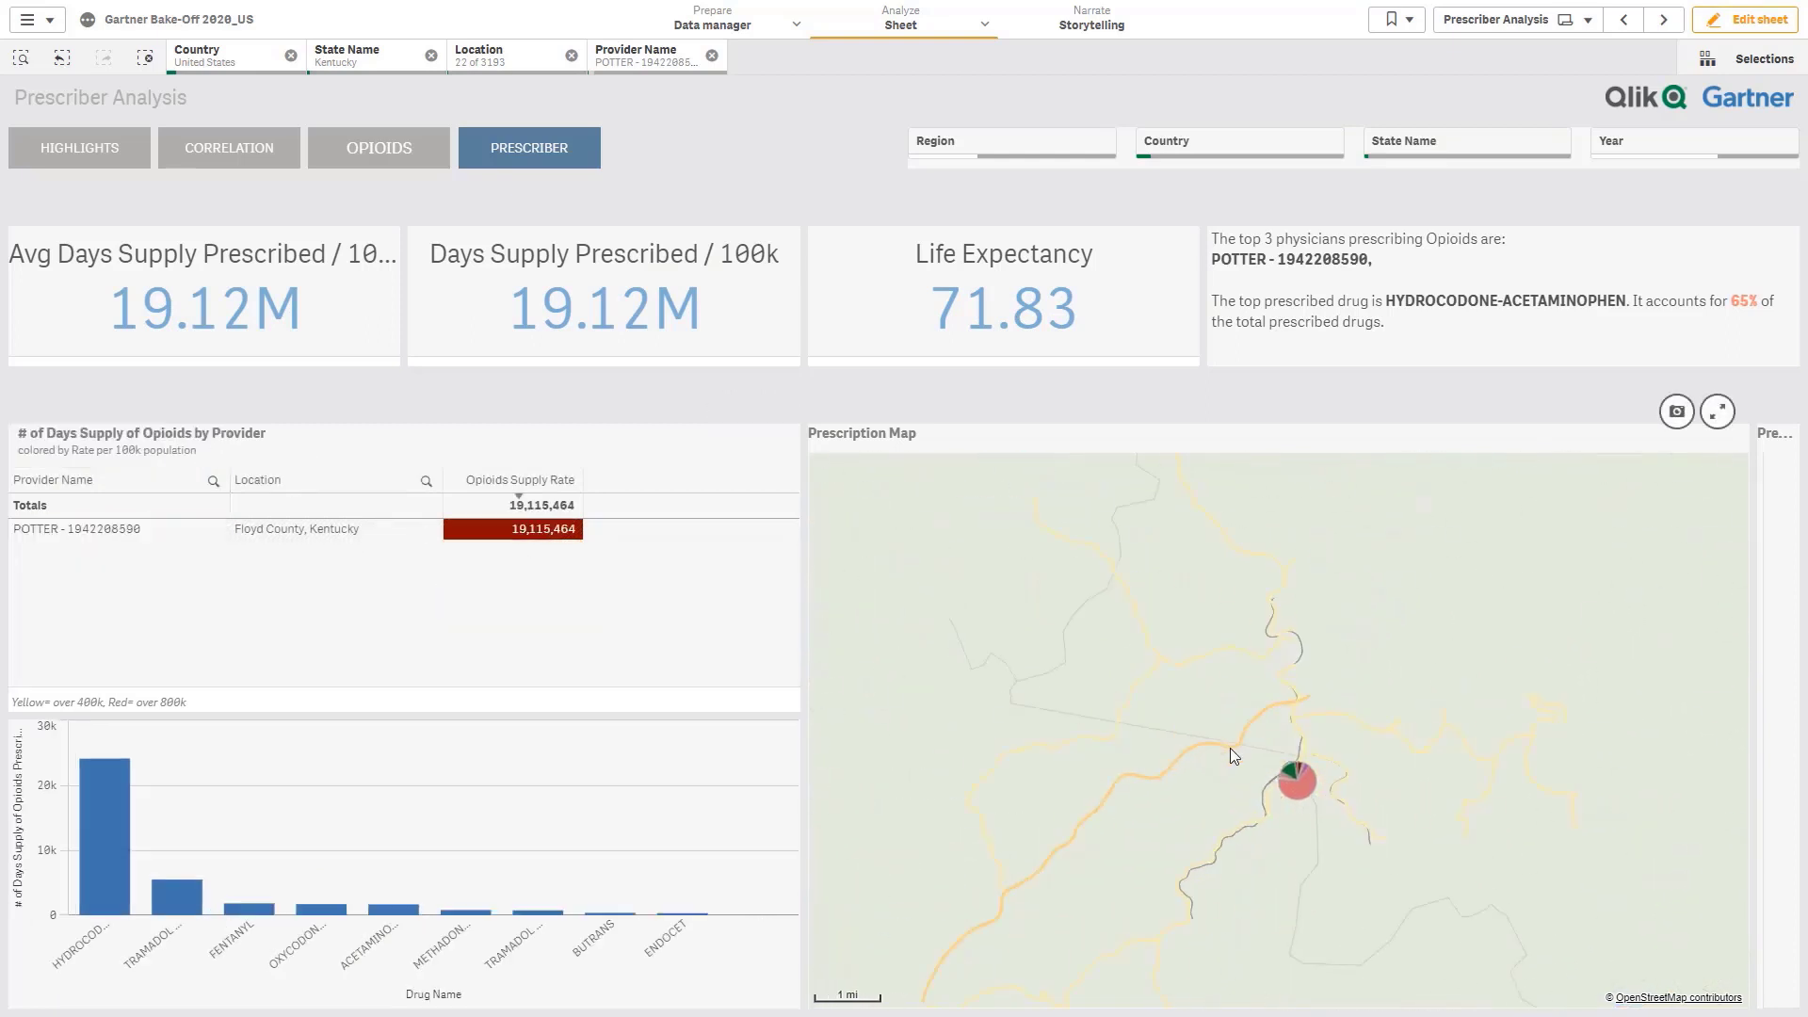
pyautogui.click(1281, 739)
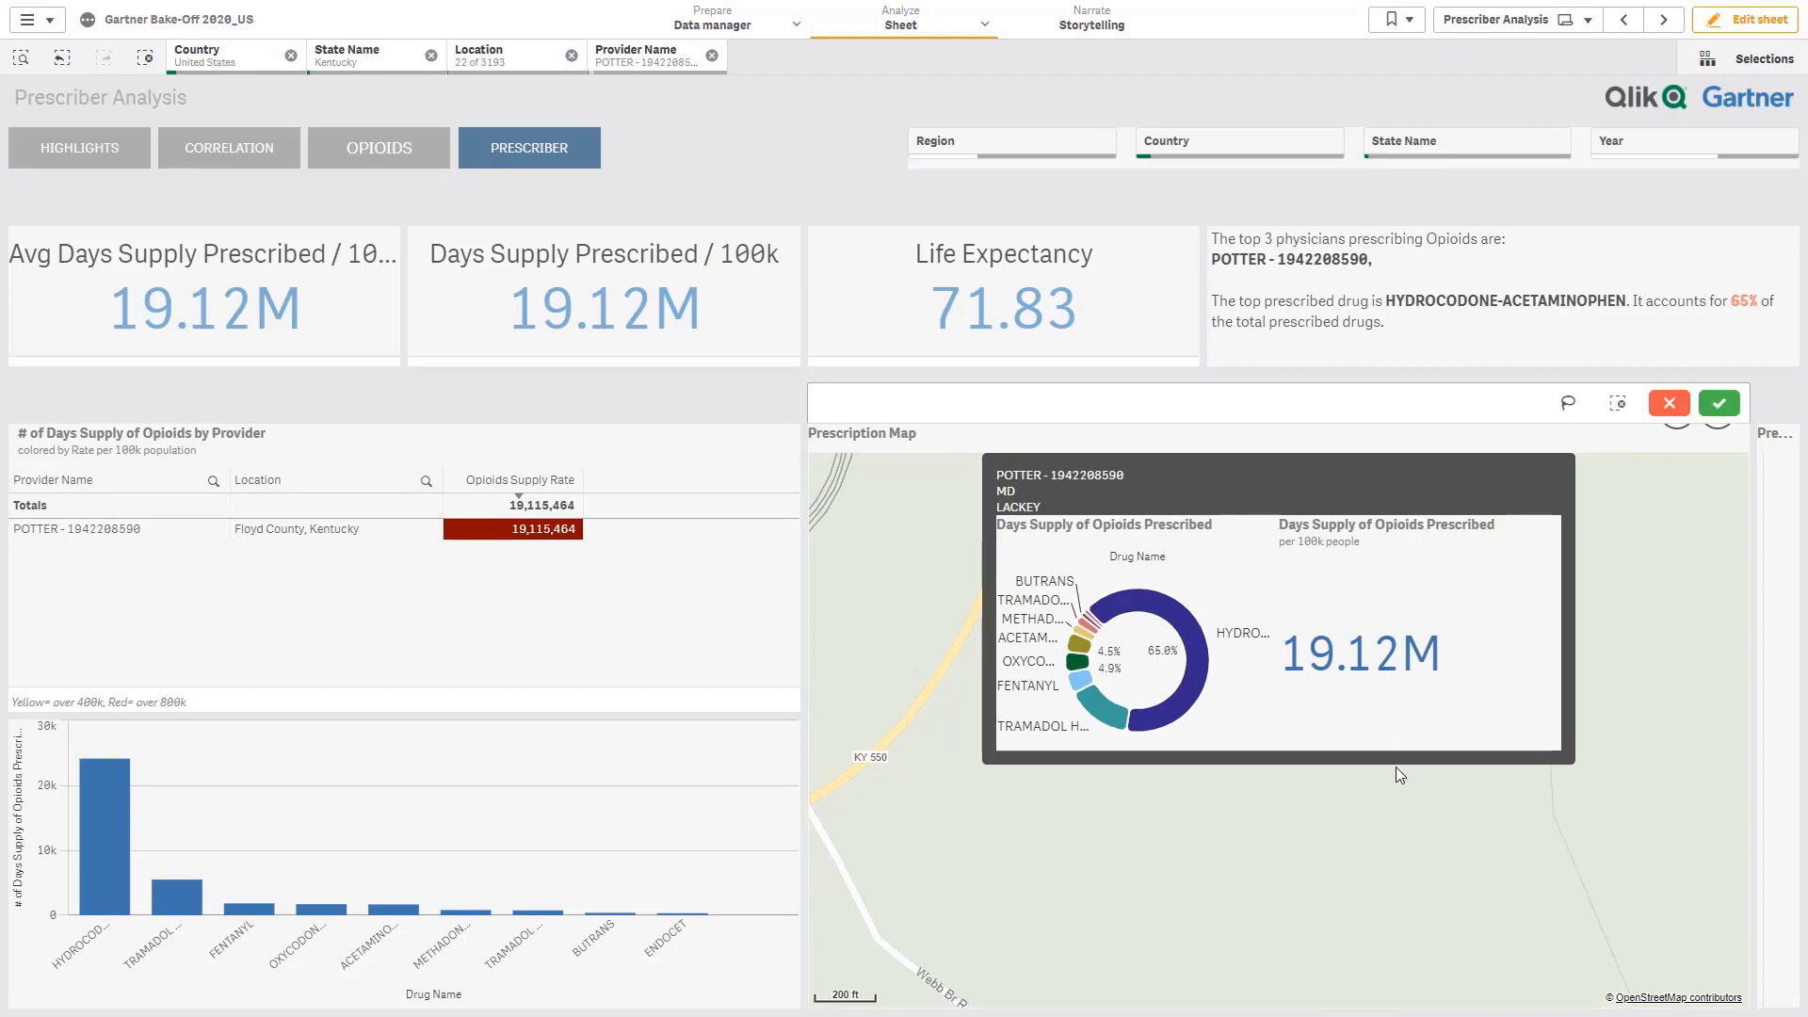
pyautogui.click(1669, 404)
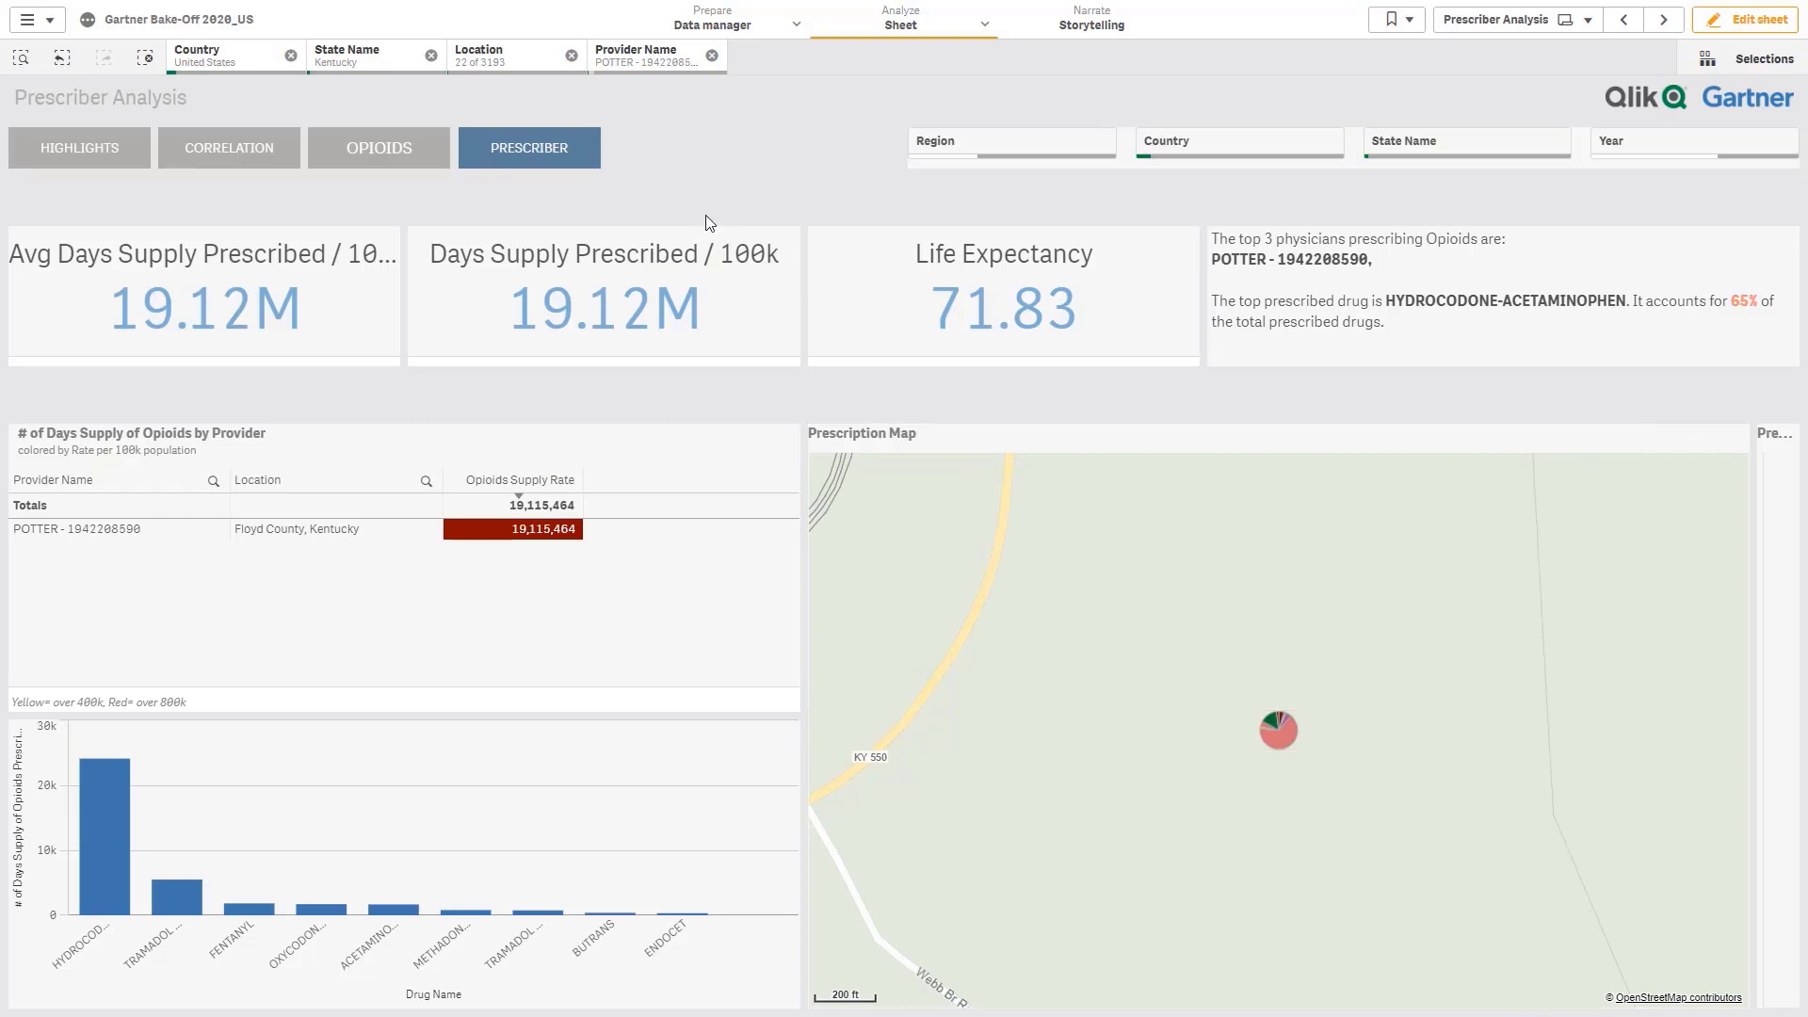
# - Switch the Provider Name selection to all other possible providers, leaving 1755 of 47419
pyautogui.click(646, 58)
pyautogui.click(631, 106)
pyautogui.click(627, 247)
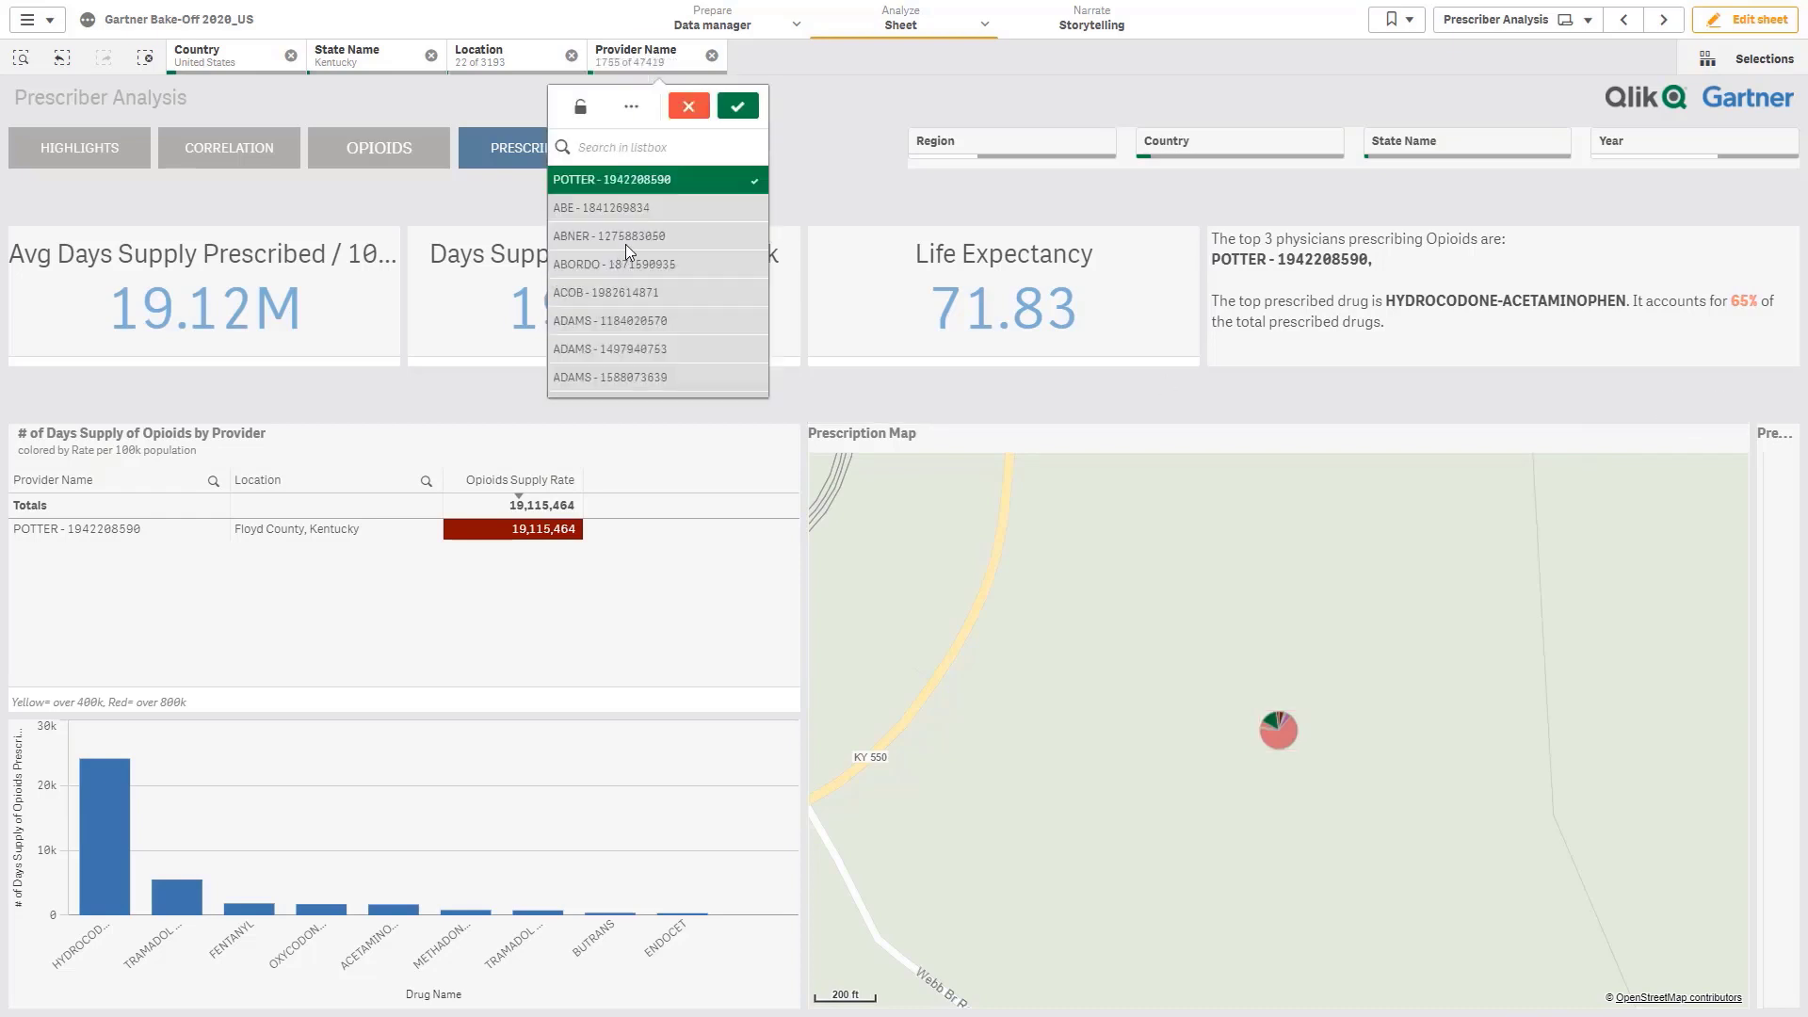
pyautogui.click(738, 107)
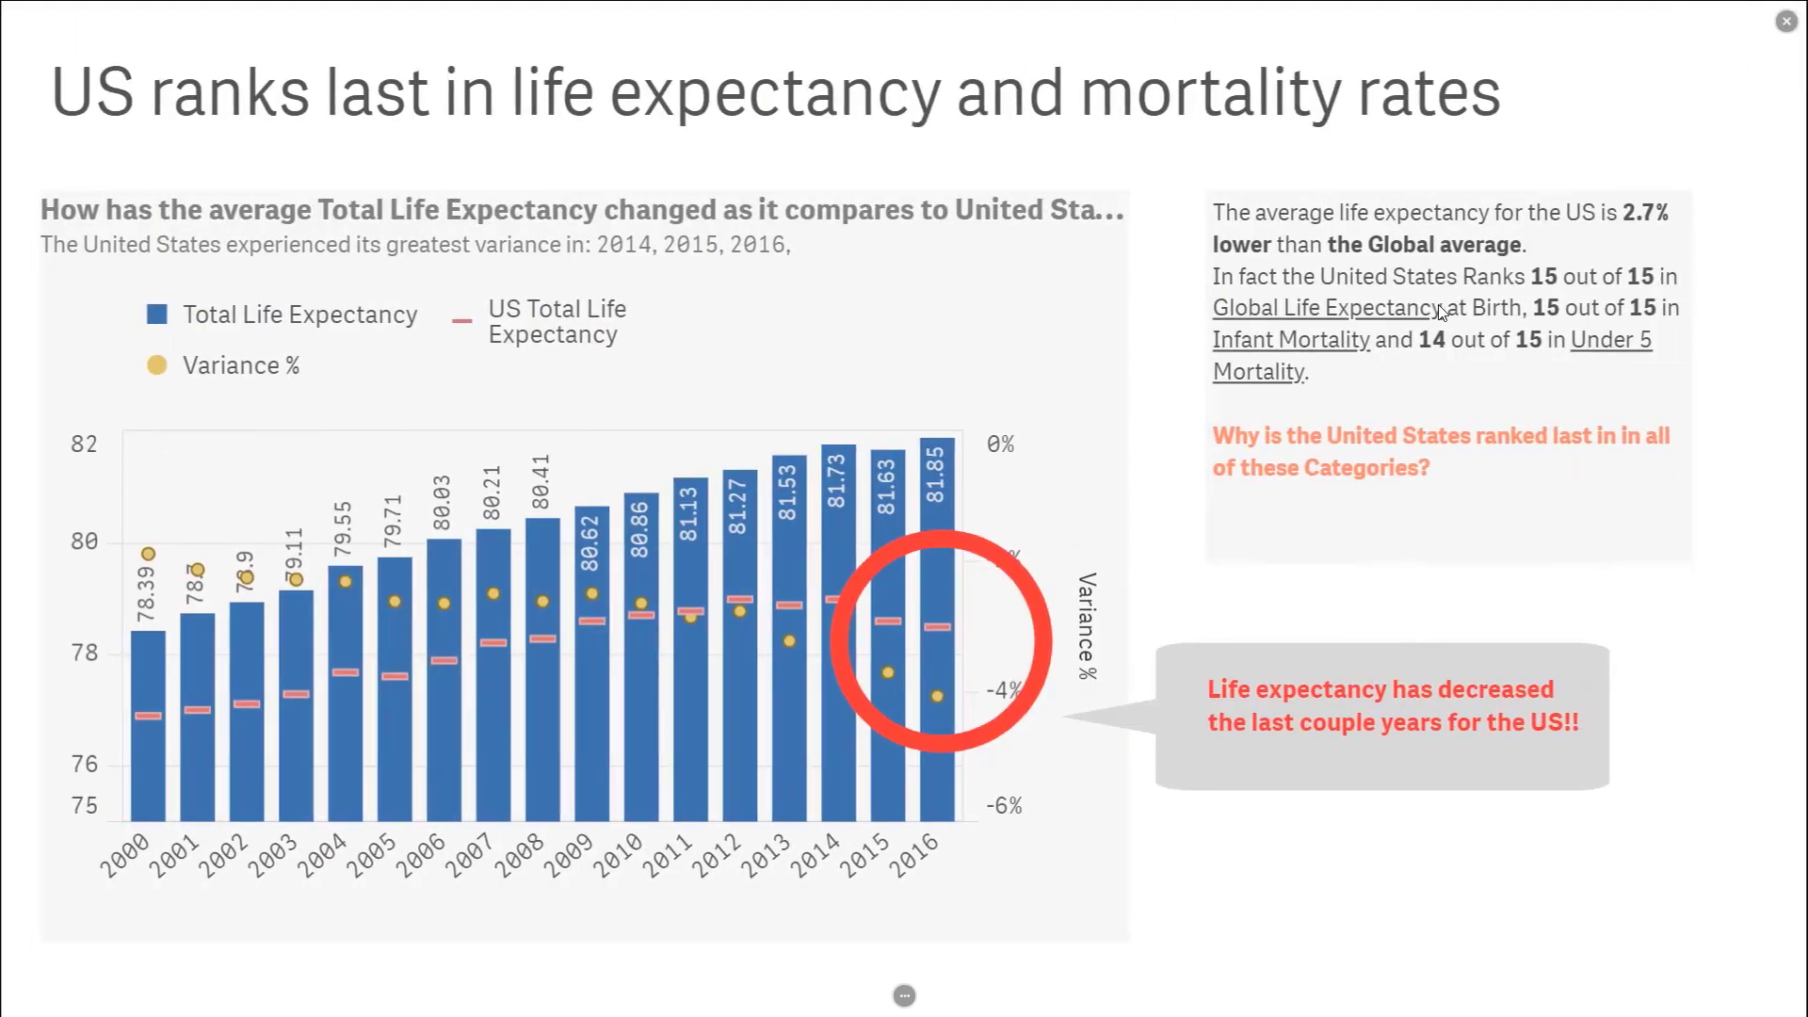
# - Advance two story slides, then jump from the provider table cell to its source Prescriber Analysis sheet
pyautogui.press('Right')
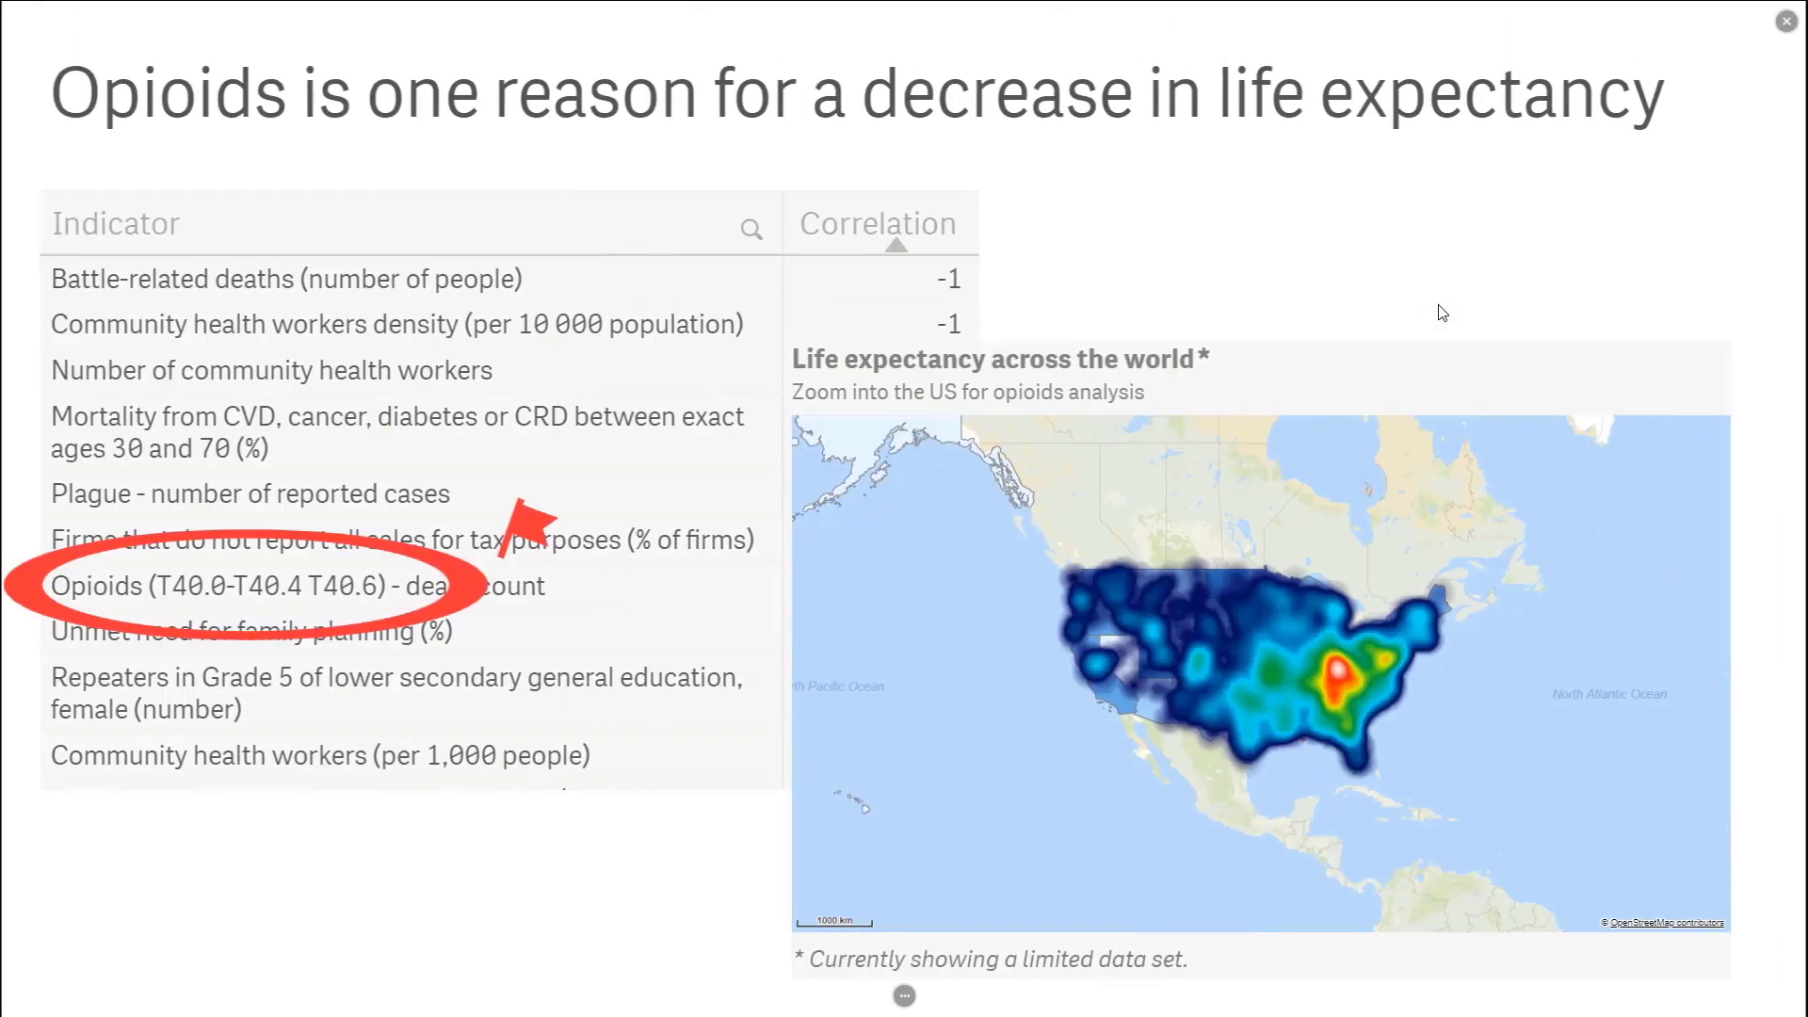
pyautogui.press('Right')
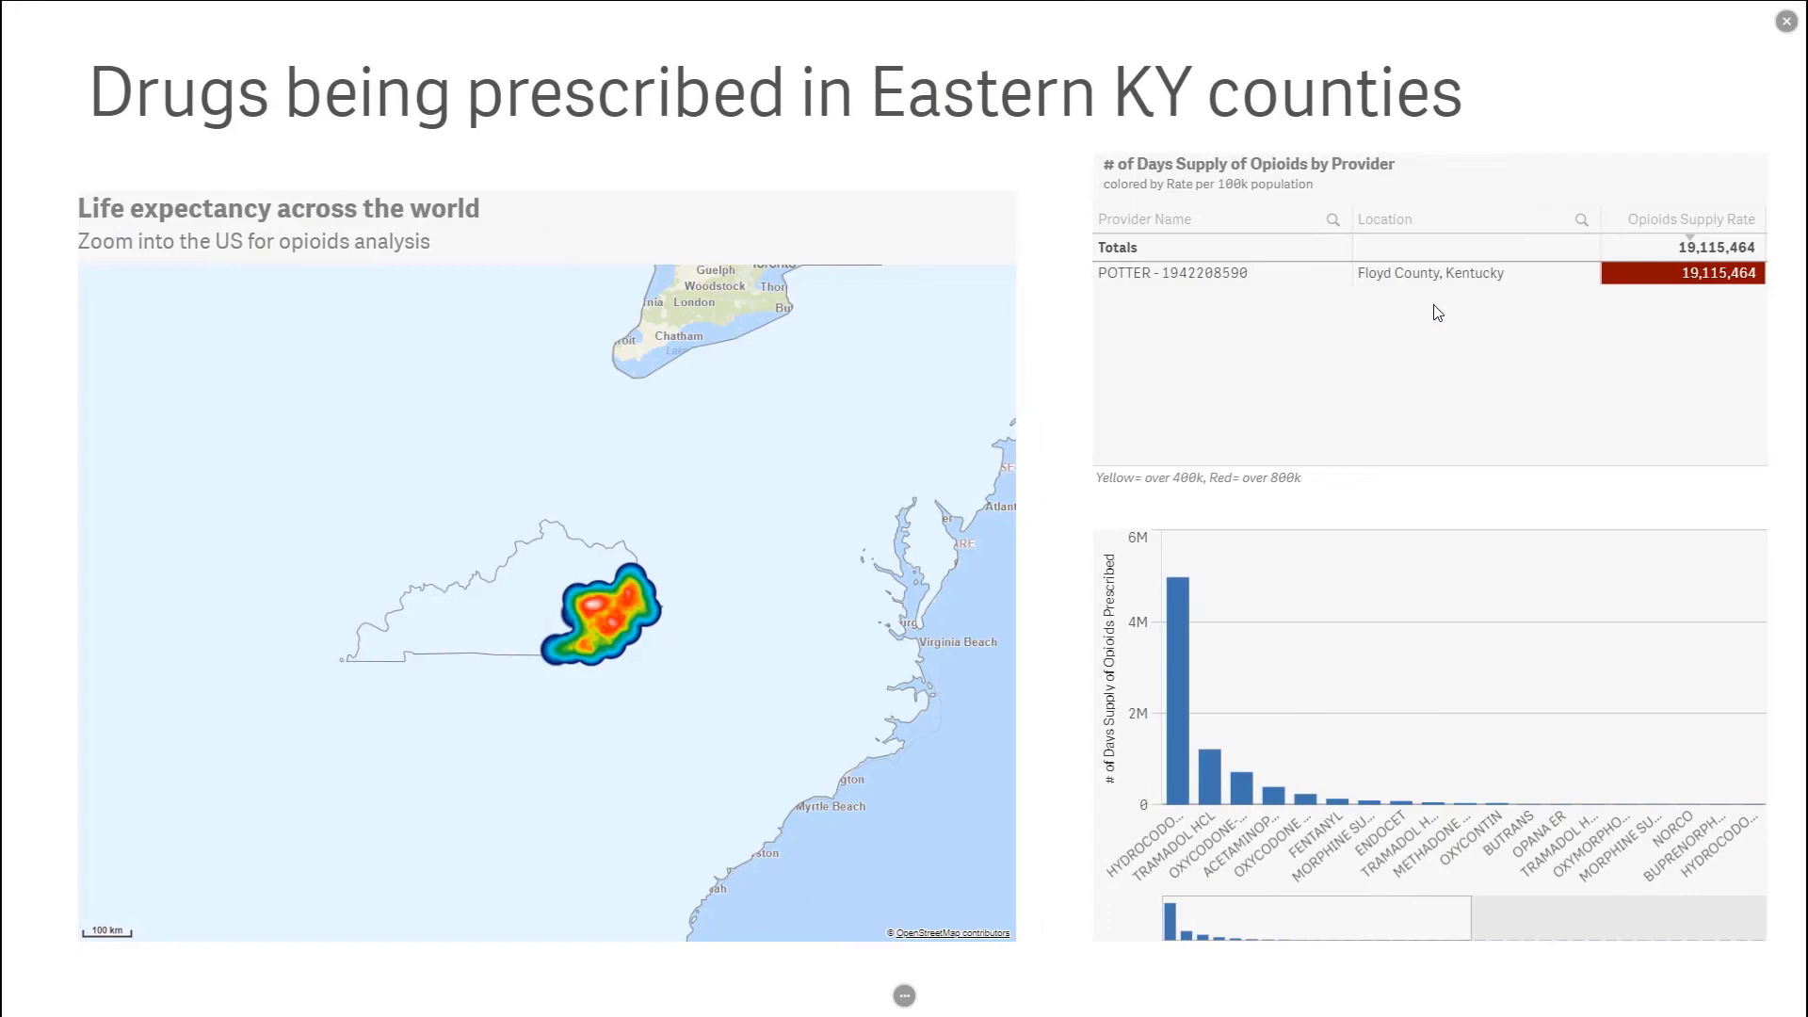
pyautogui.rightClick(1163, 273)
pyautogui.click(1196, 273)
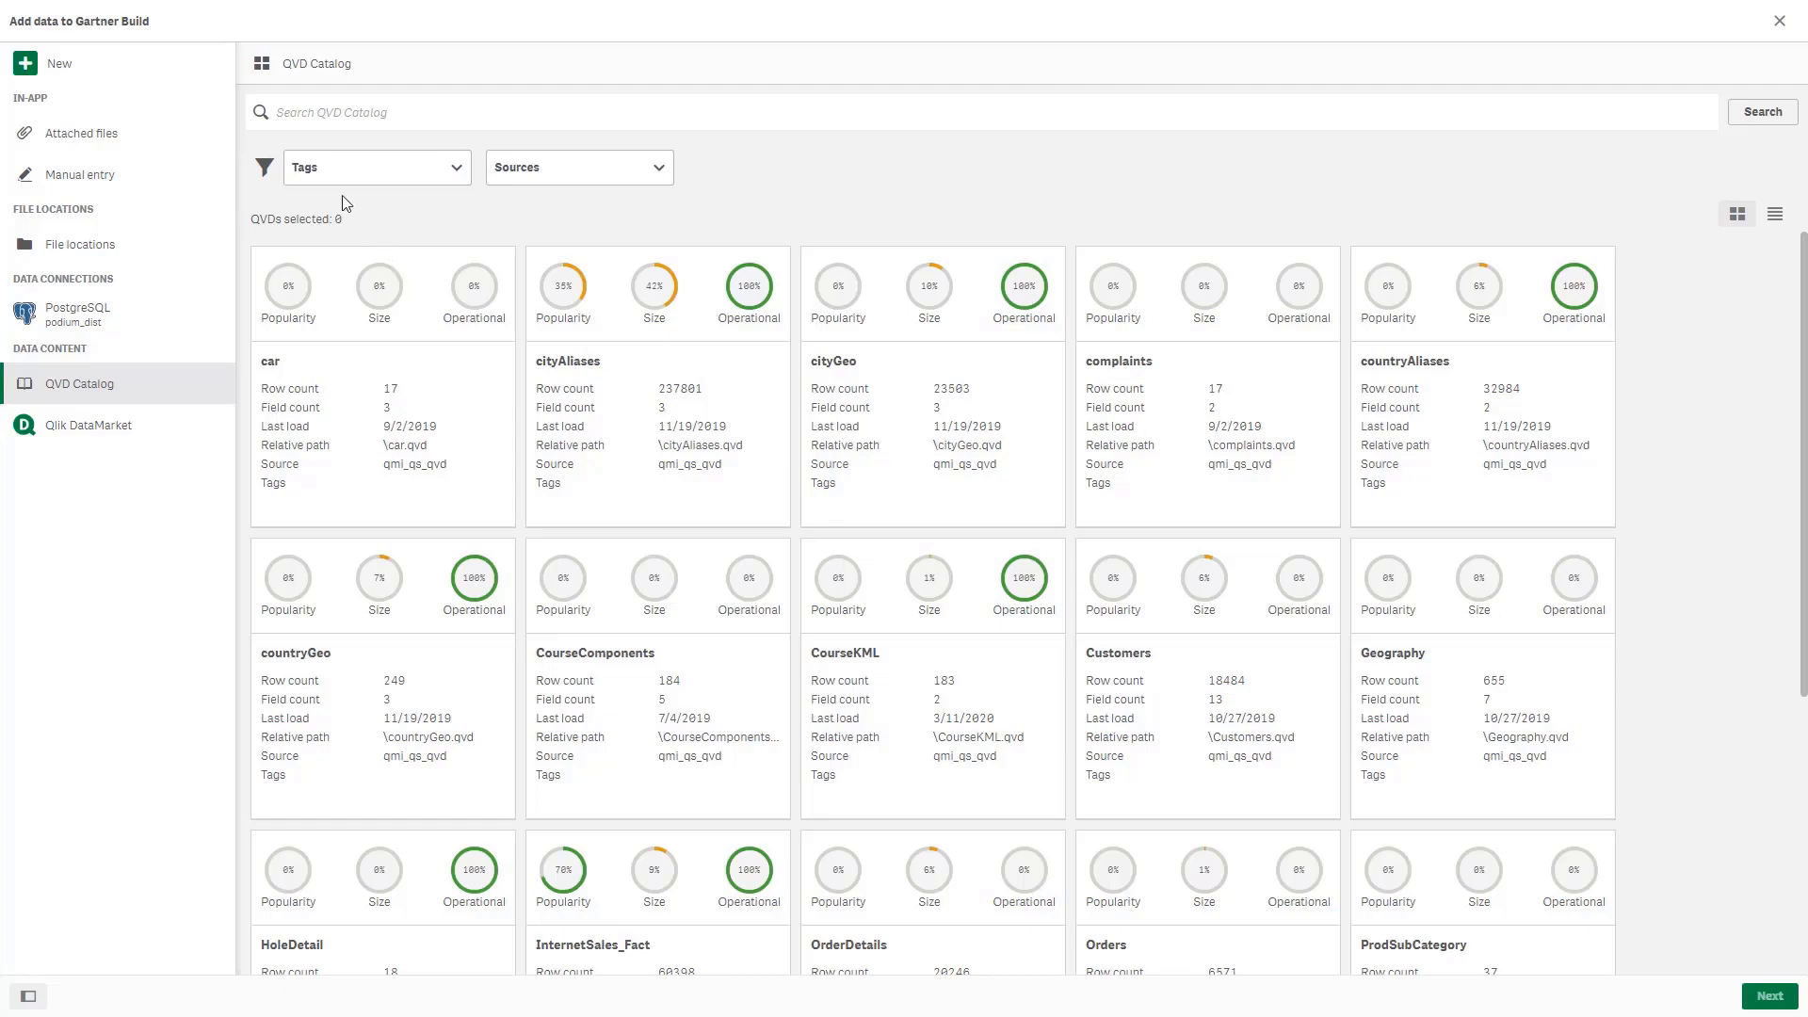
# - Search the QVD Catalog for 'Indicators' and add WHO_Indicators and WorldBank_Indicators to the app
pyautogui.write('Indicators')
pyautogui.press('Return')
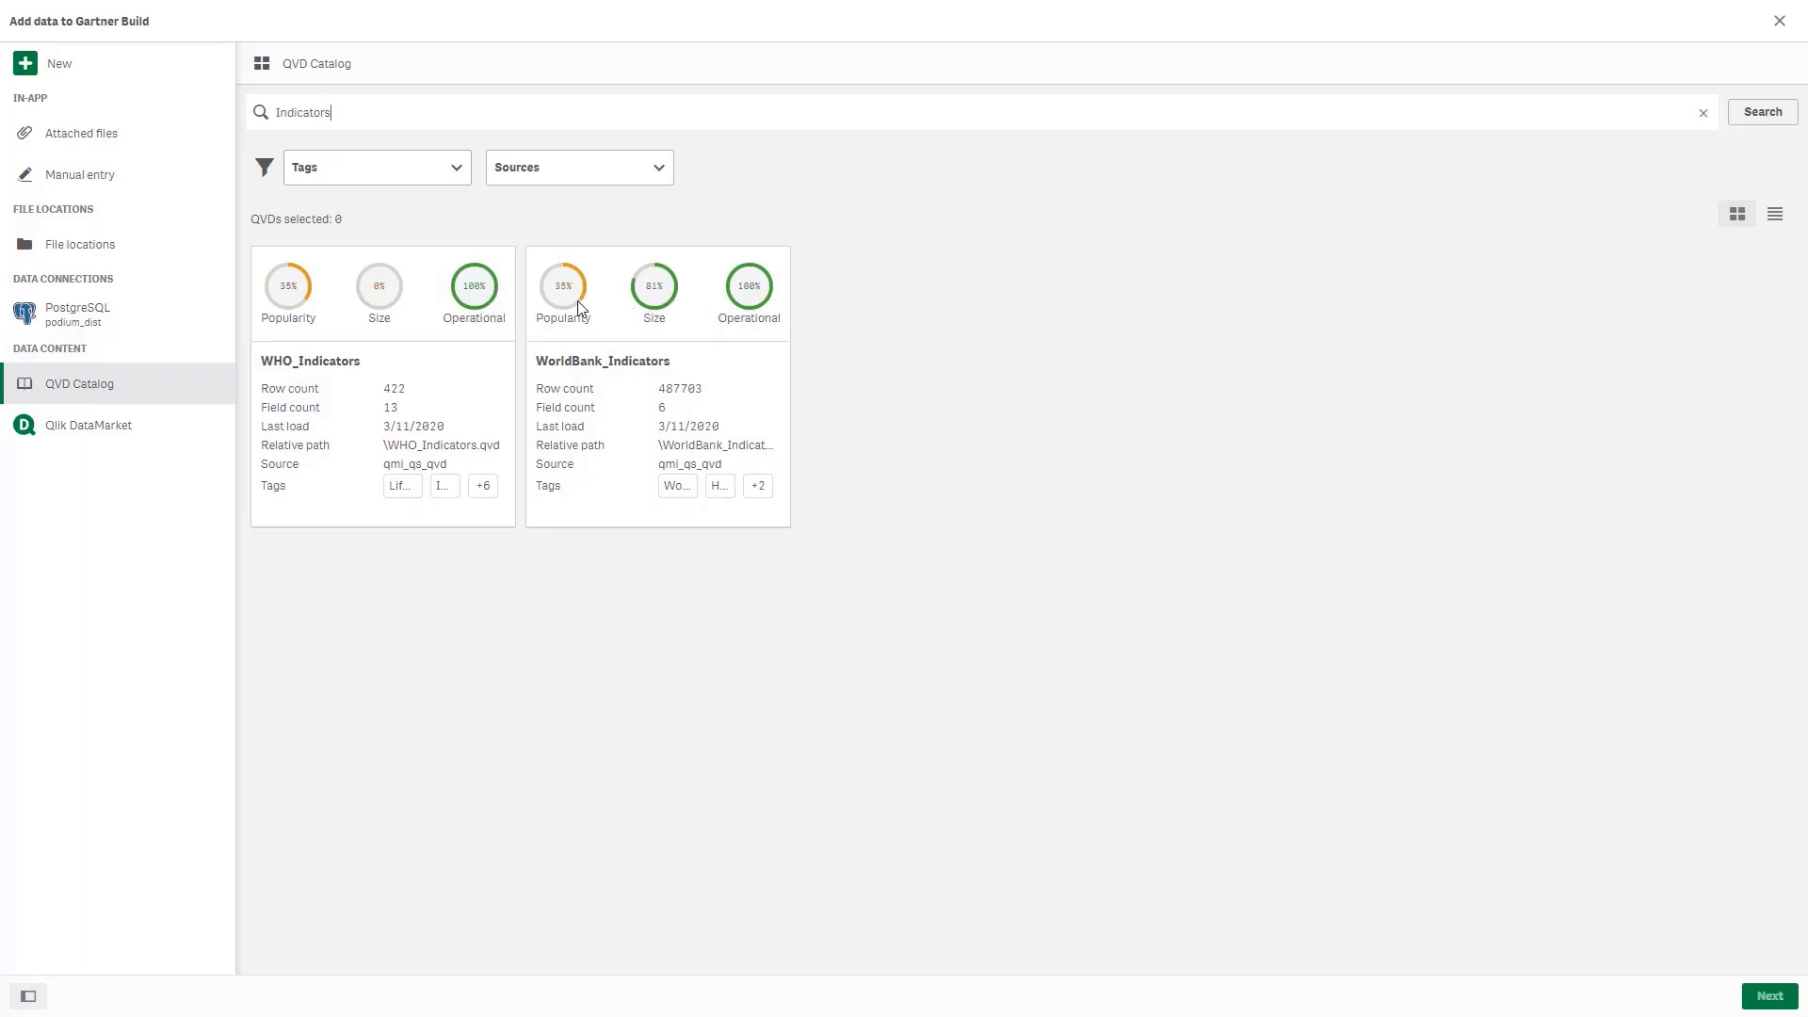
pyautogui.click(411, 354)
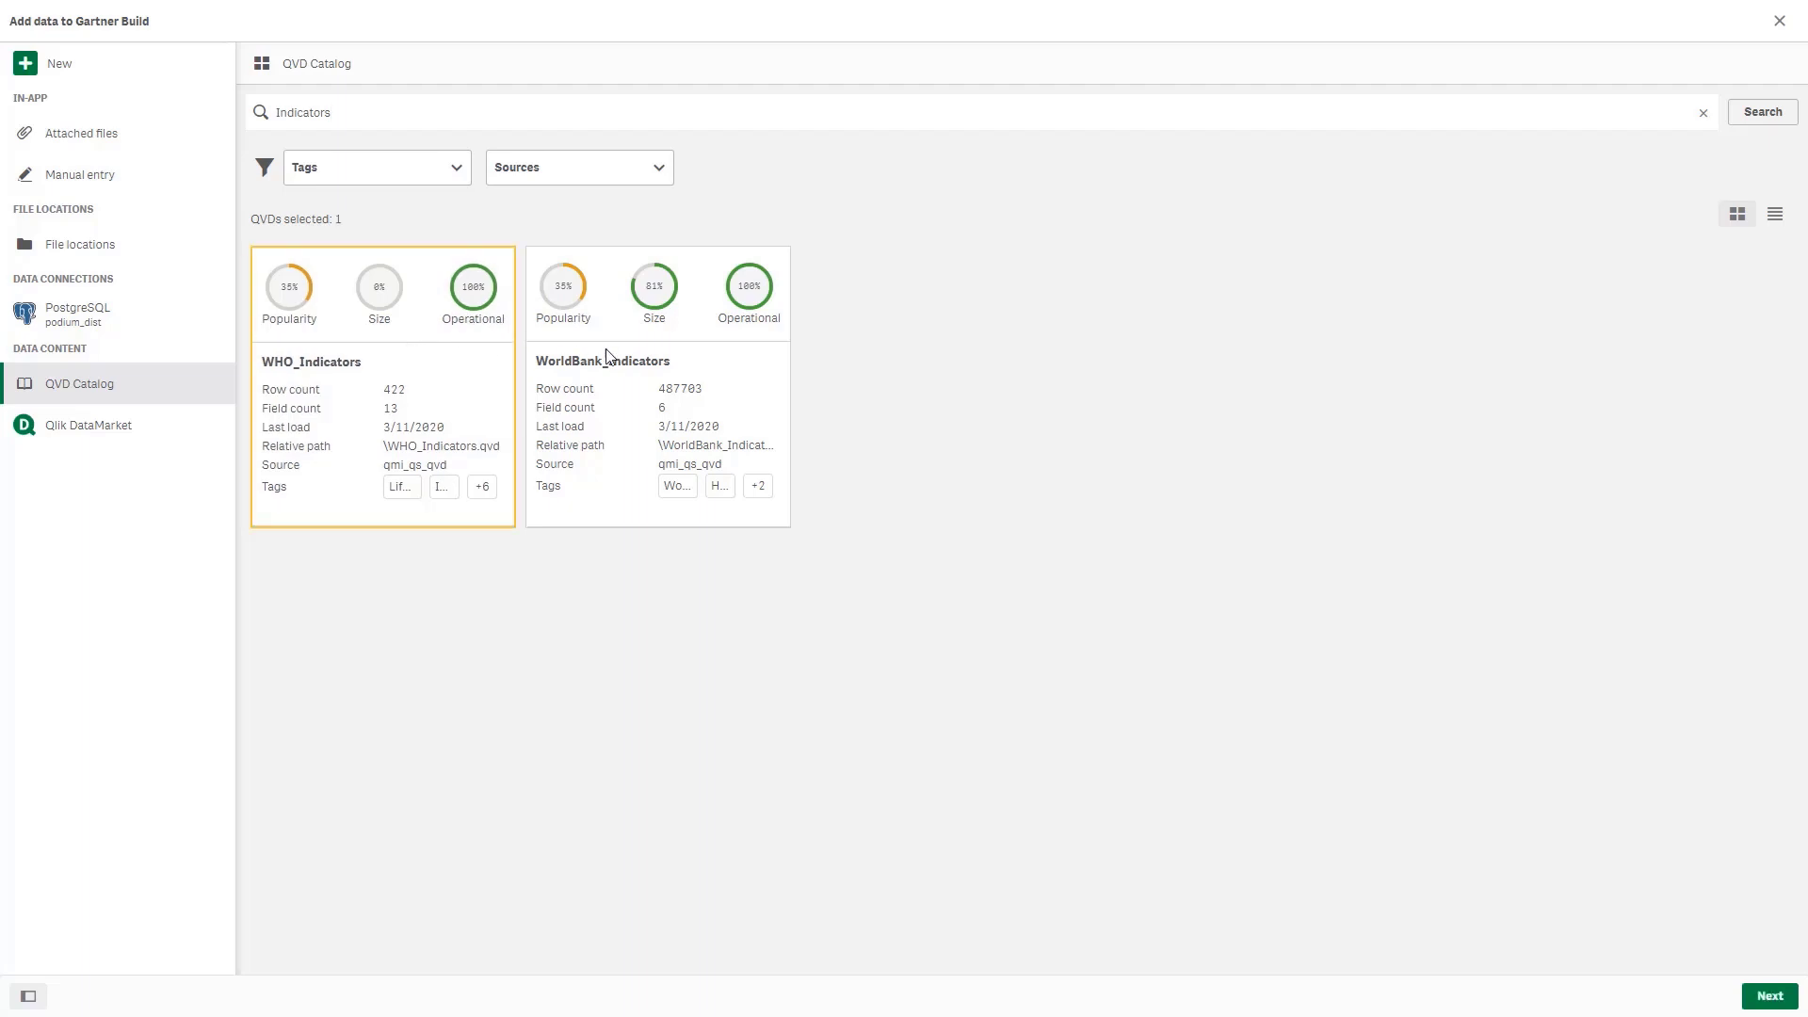
pyautogui.click(694, 356)
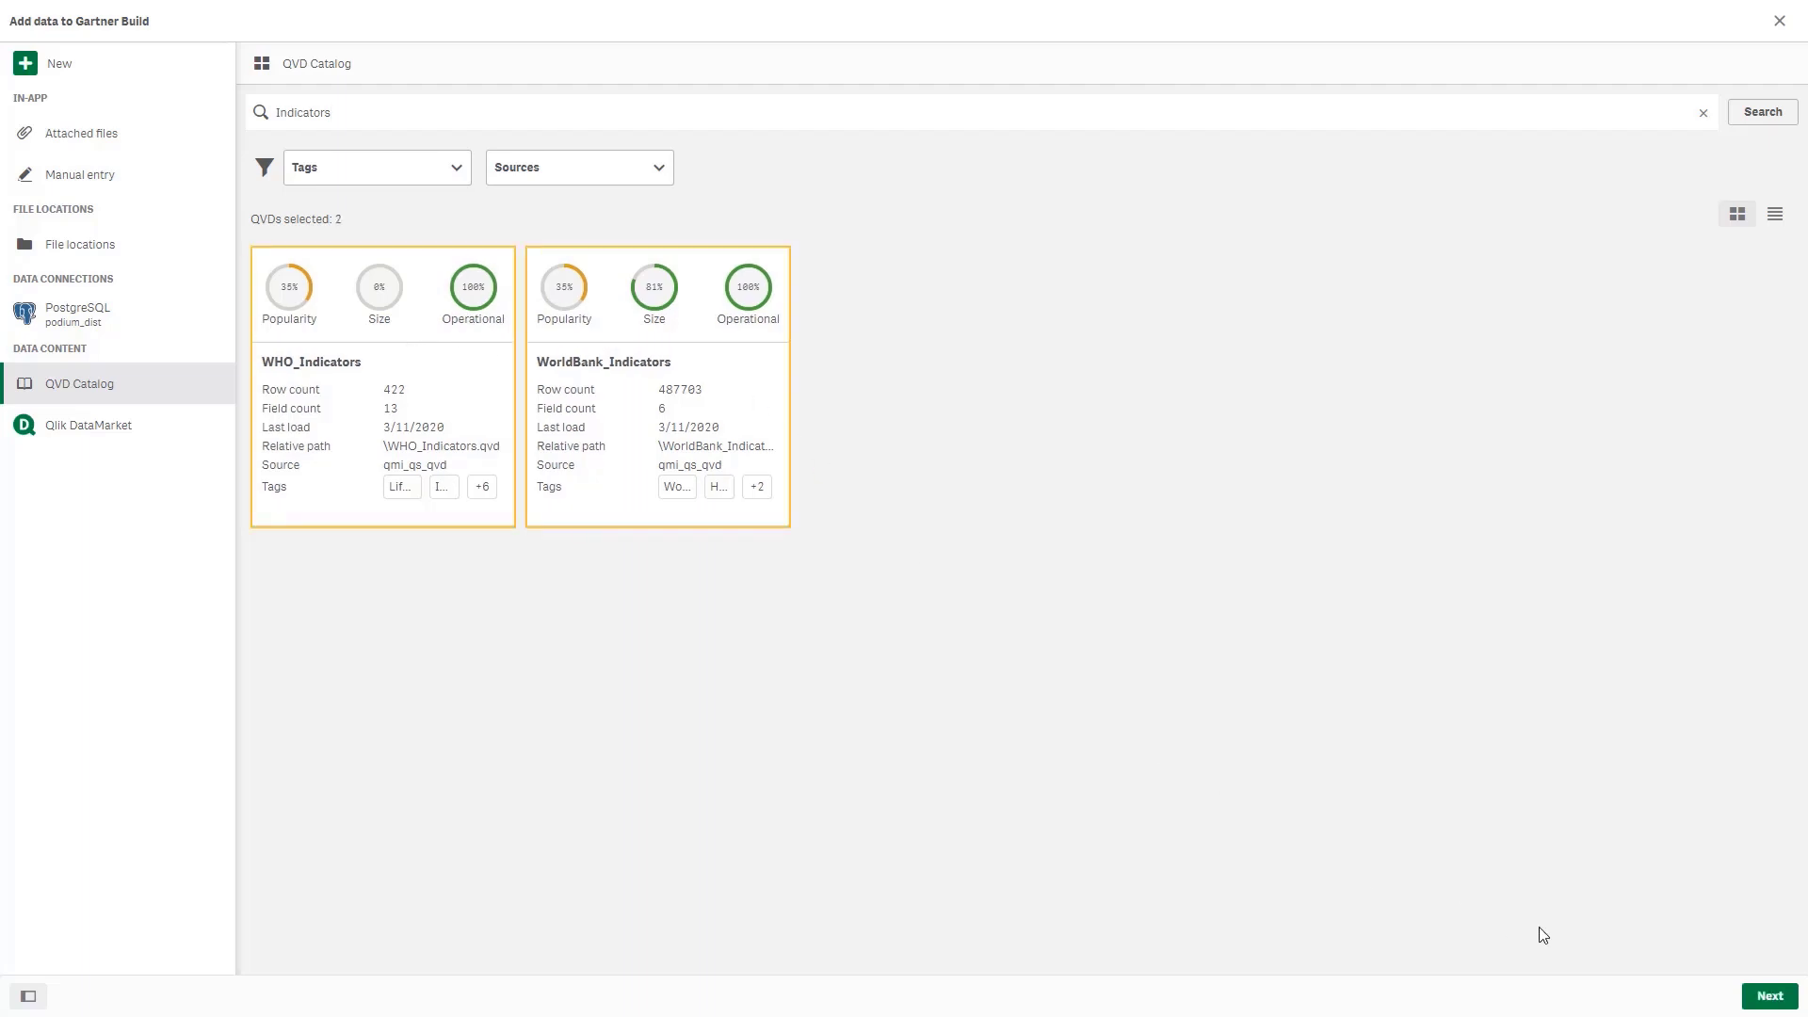
pyautogui.click(1757, 1004)
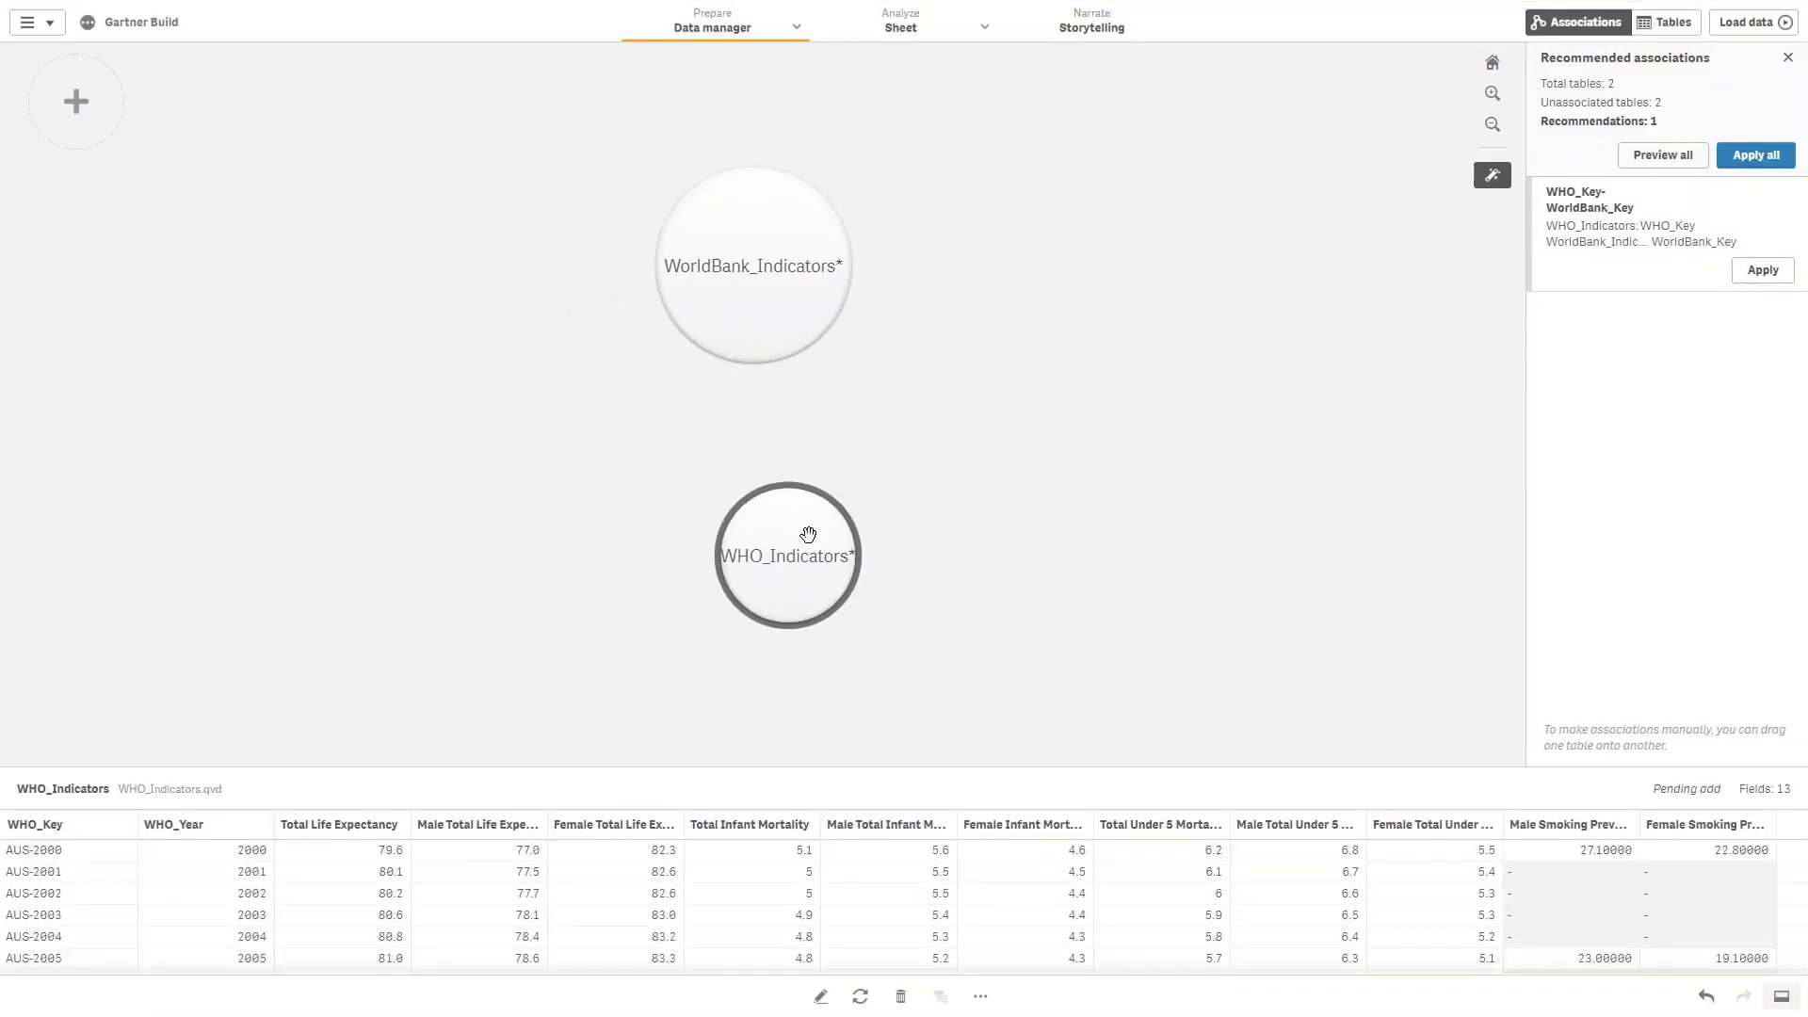
# - Reposition WorldBank_Indicators in the diagram, apply all recommended associations, and select US_County_Life_Expectancy
pyautogui.click(721, 309)
pyautogui.moveTo(723, 308); pyautogui.dragTo(884, 534)
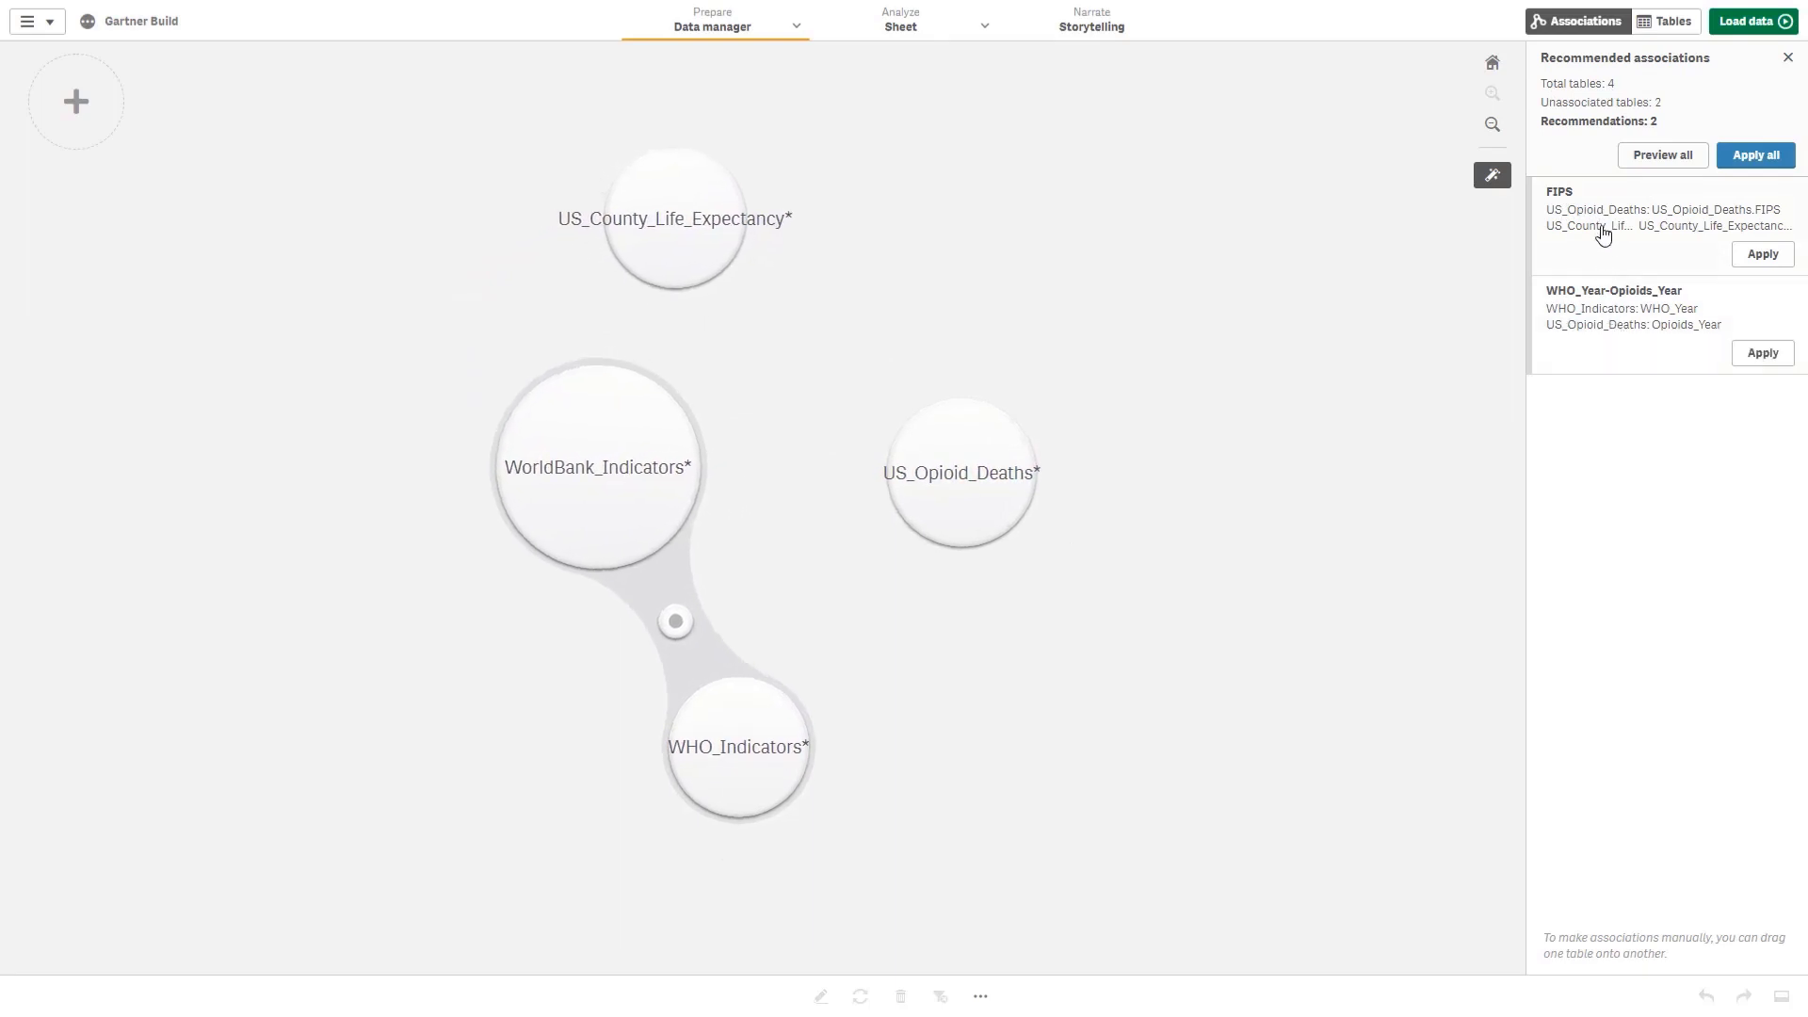
pyautogui.click(1756, 156)
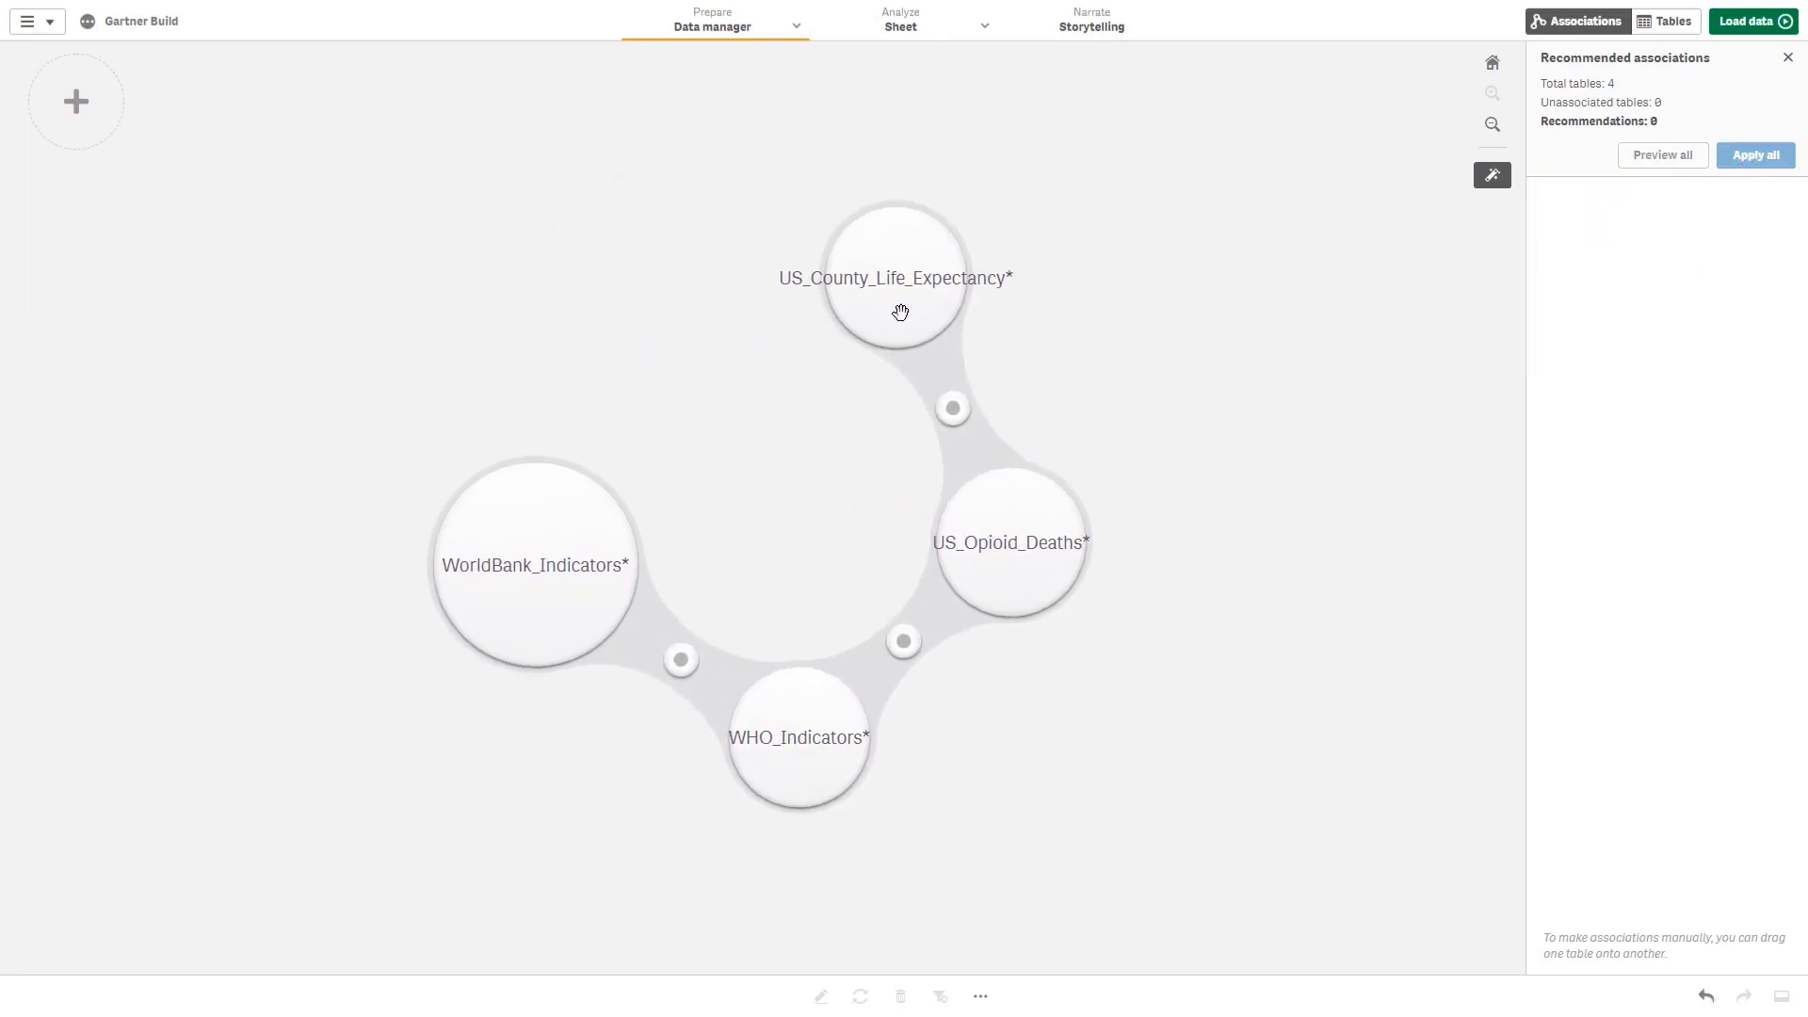
pyautogui.click(901, 311)
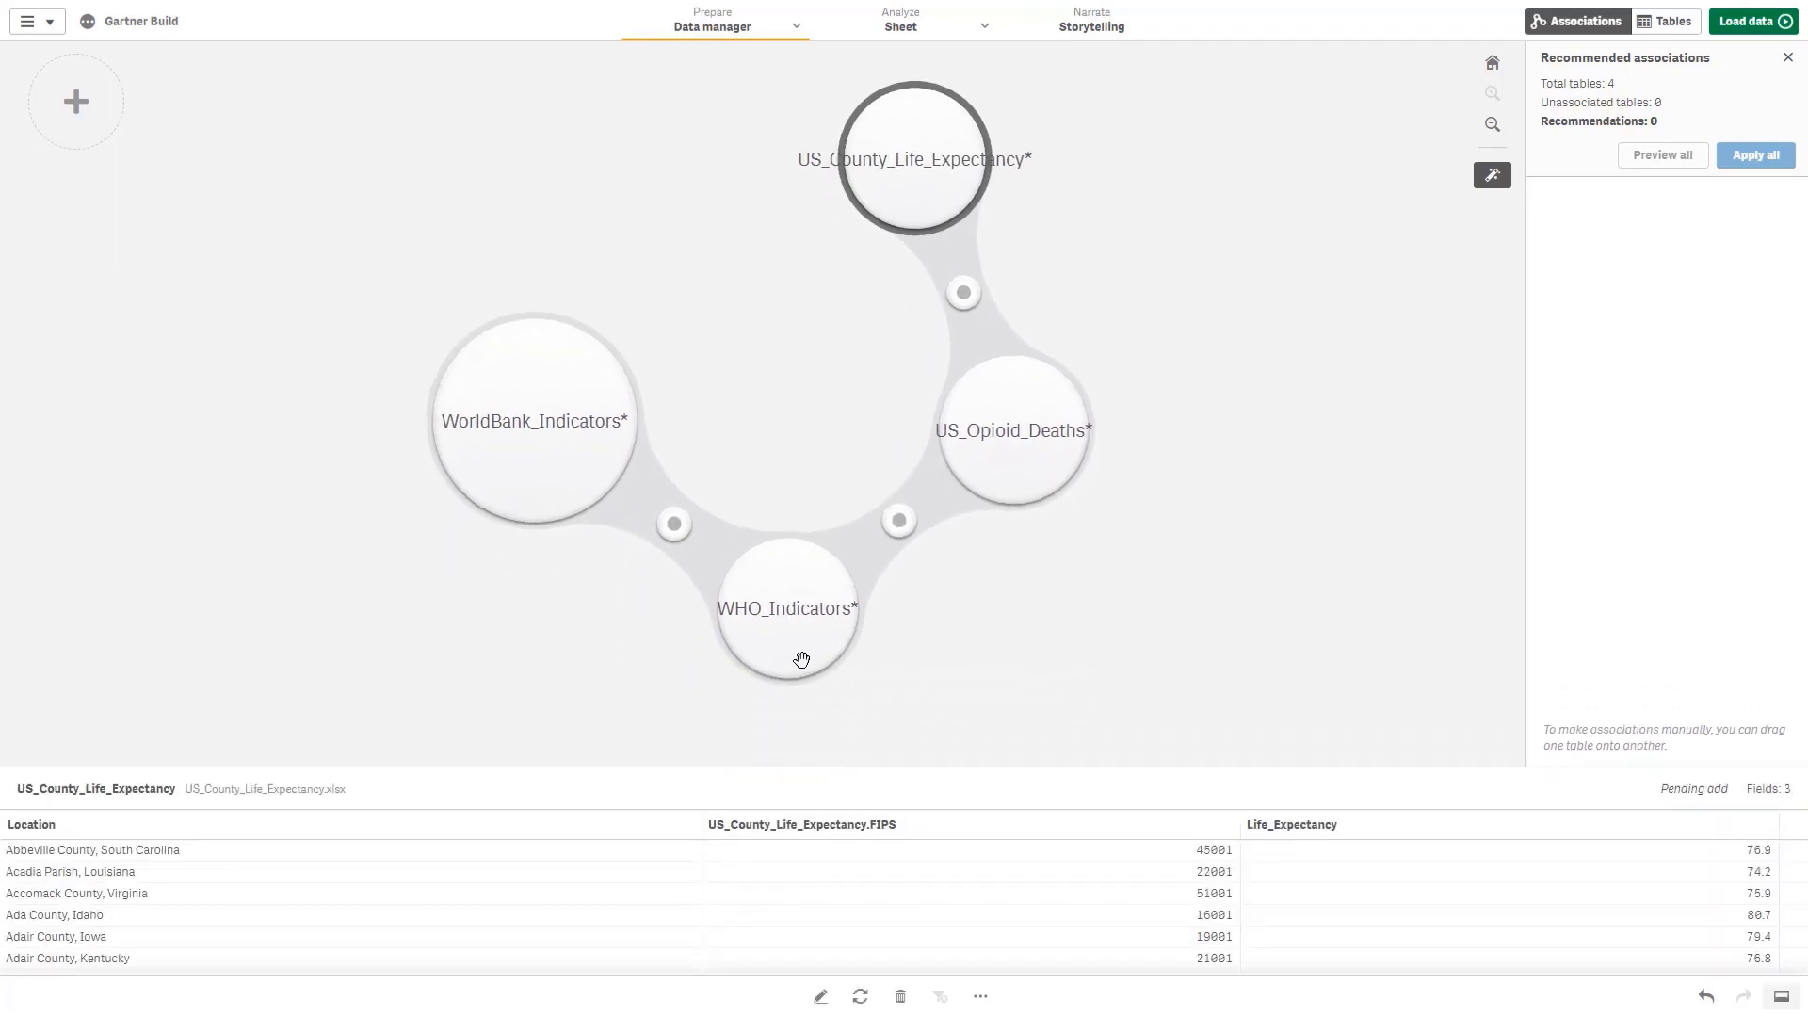
# - Split US_County_Life_Expectancy's Location at the comma into new County and State fields, then select Life_Expectancy
pyautogui.click(810, 996)
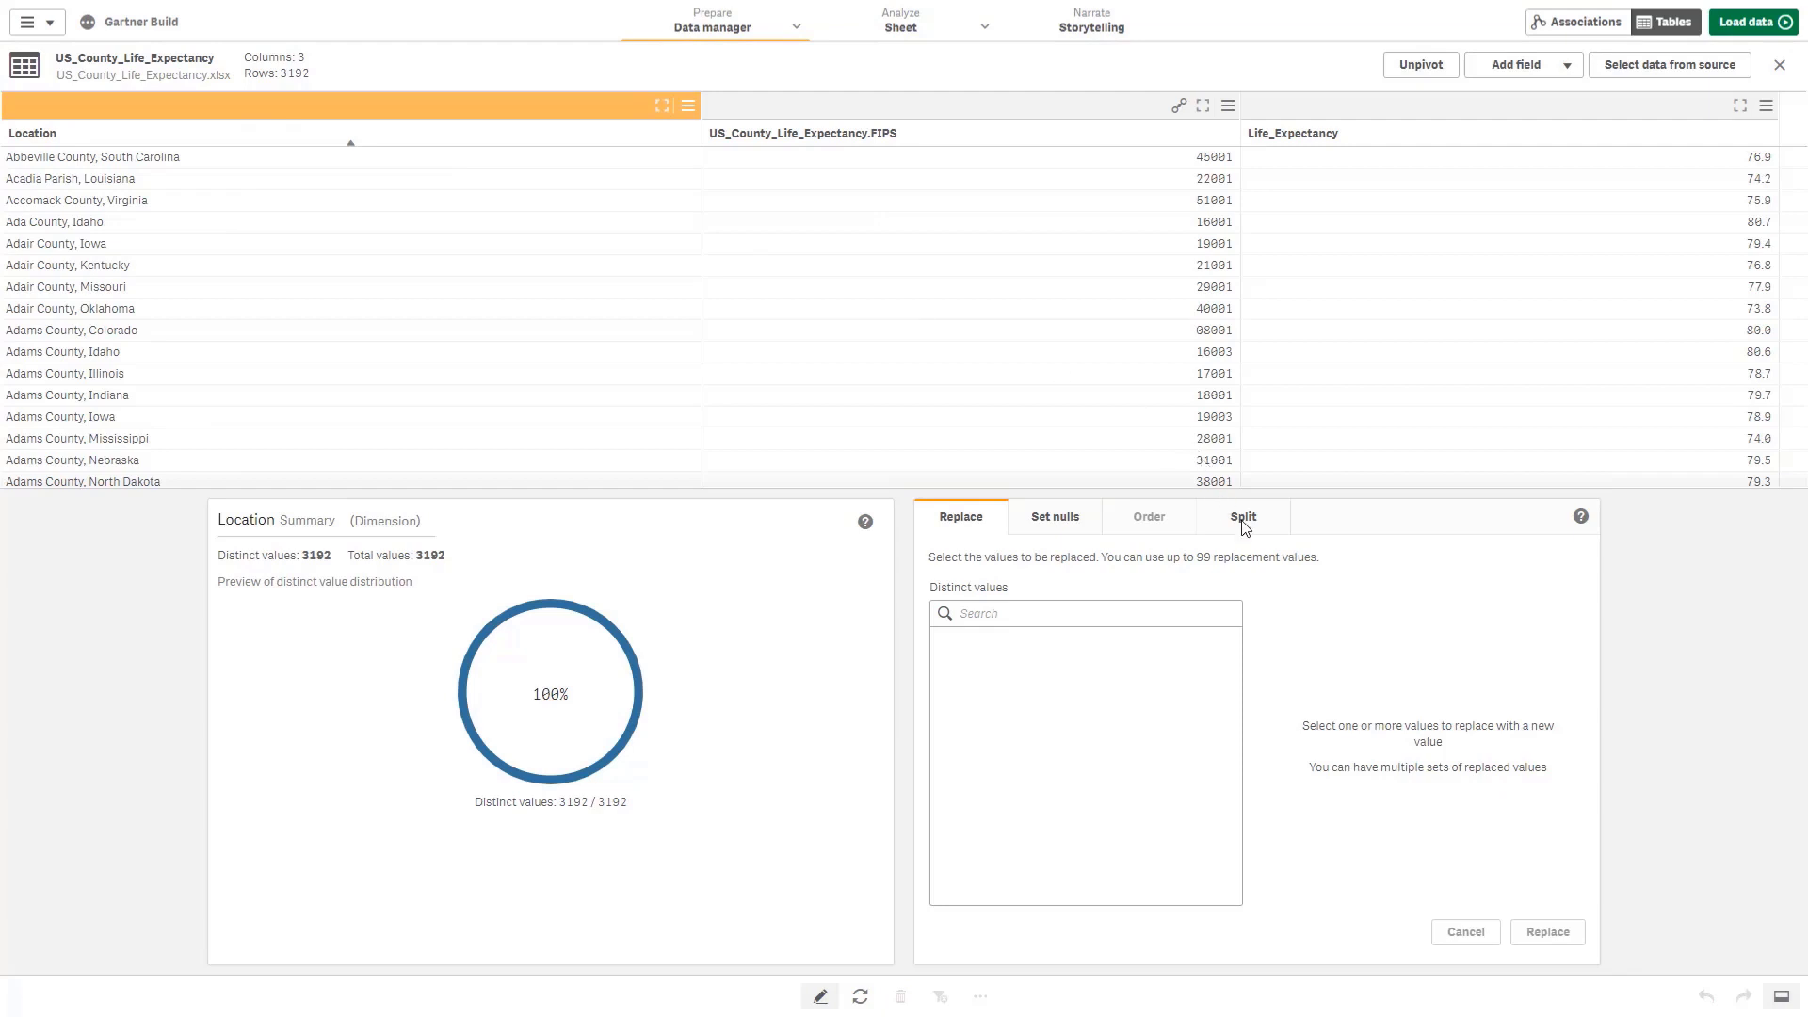
pyautogui.click(1244, 518)
pyautogui.click(1113, 627)
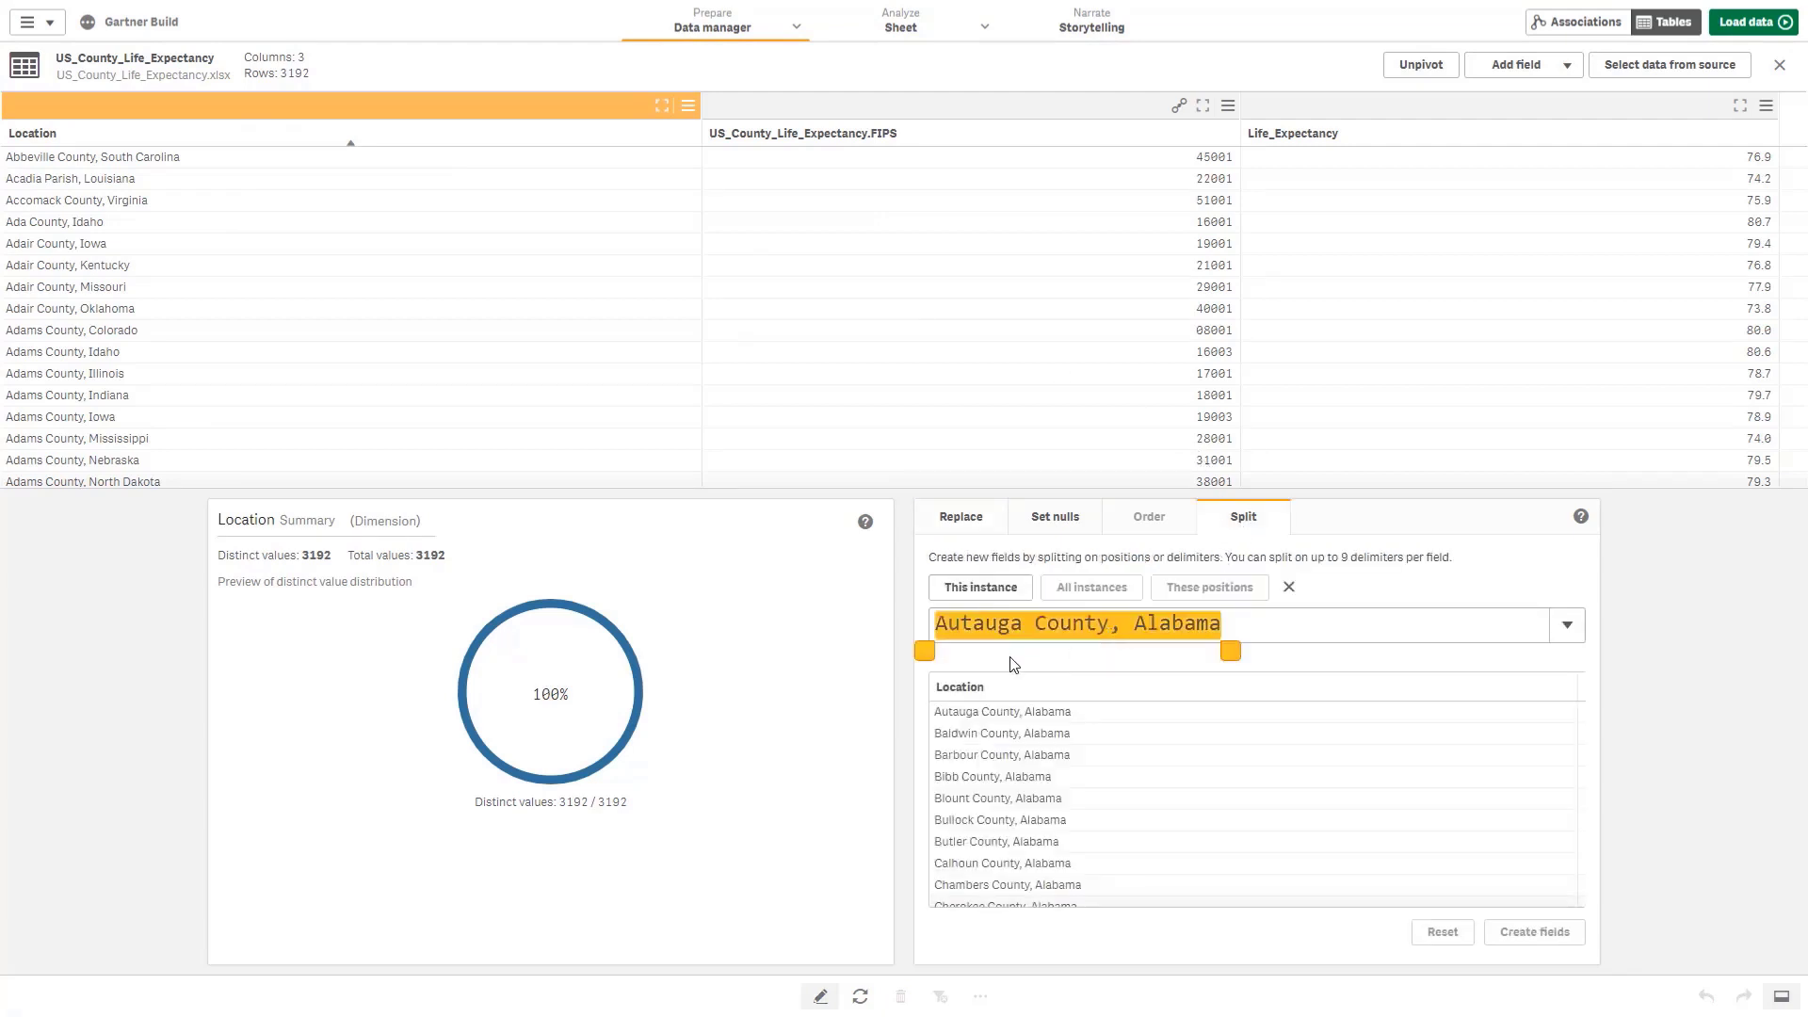
pyautogui.moveTo(925, 651); pyautogui.dragTo(1100, 652)
pyautogui.moveTo(1231, 651); pyautogui.dragTo(1151, 658)
pyautogui.click(954, 589)
pyautogui.click(996, 685)
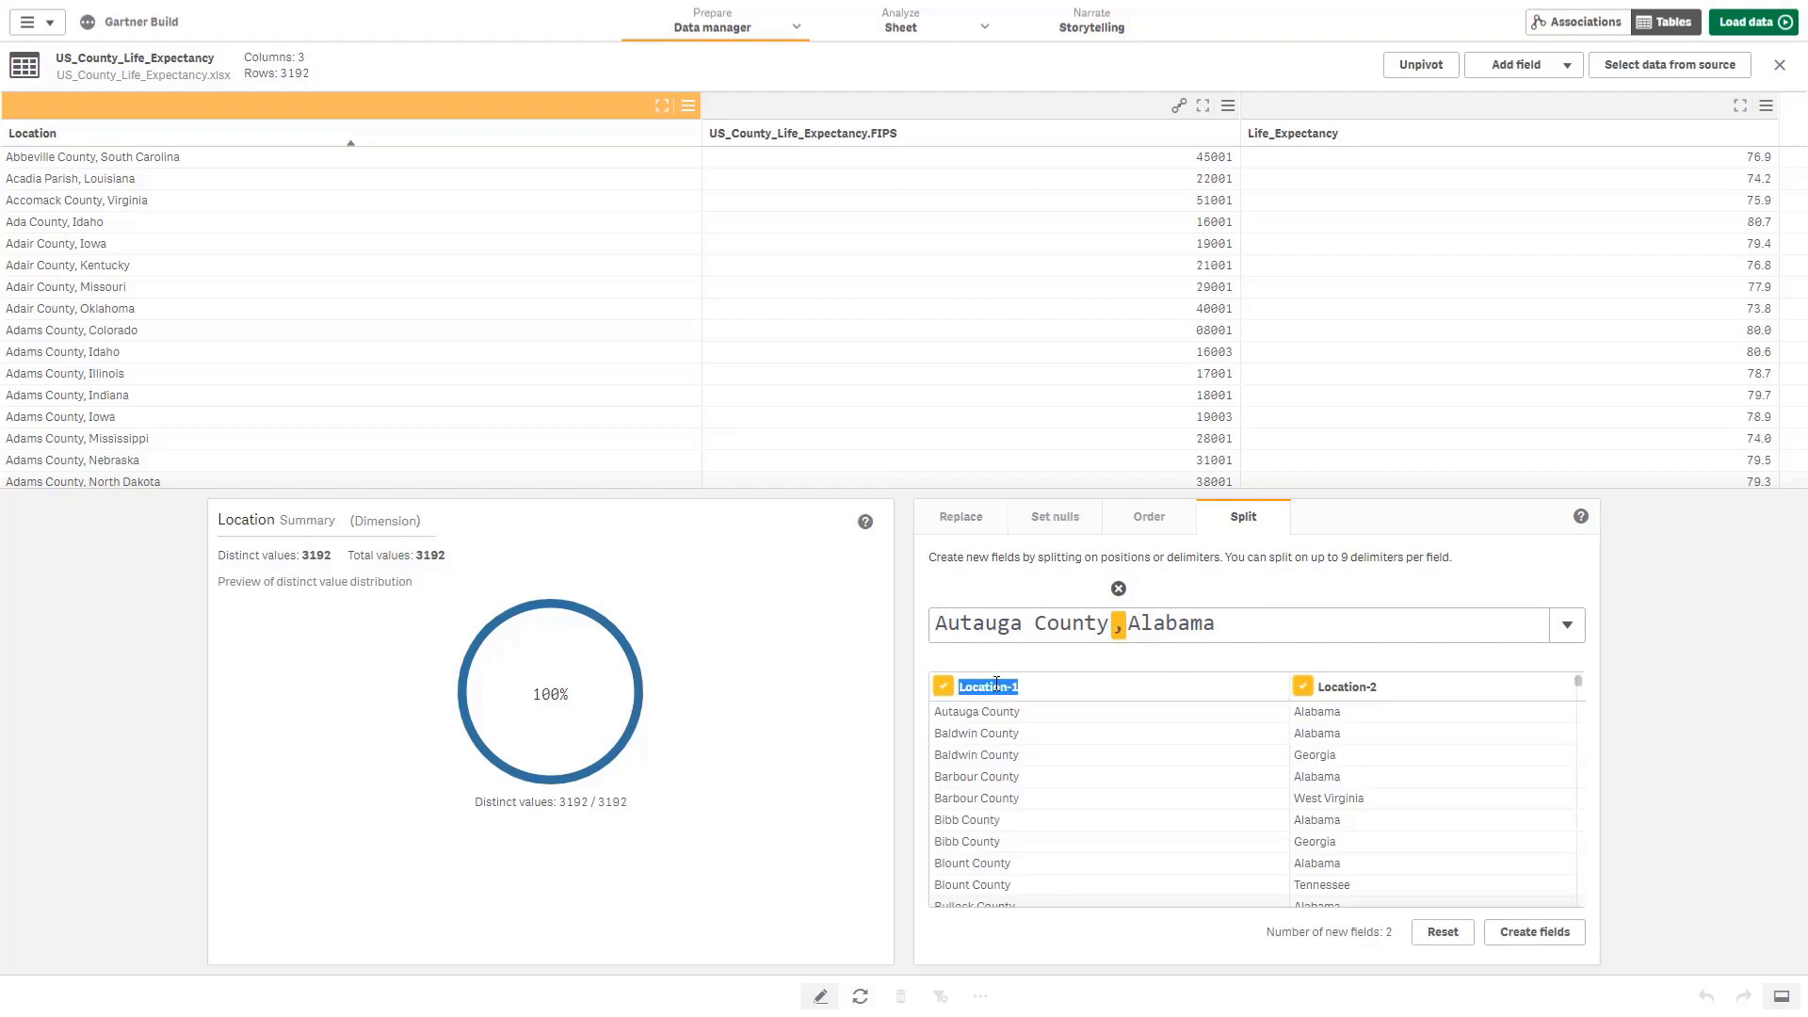
pyautogui.write('County')
pyautogui.press('Tab')
pyautogui.write('Sta')
pyautogui.click(1533, 932)
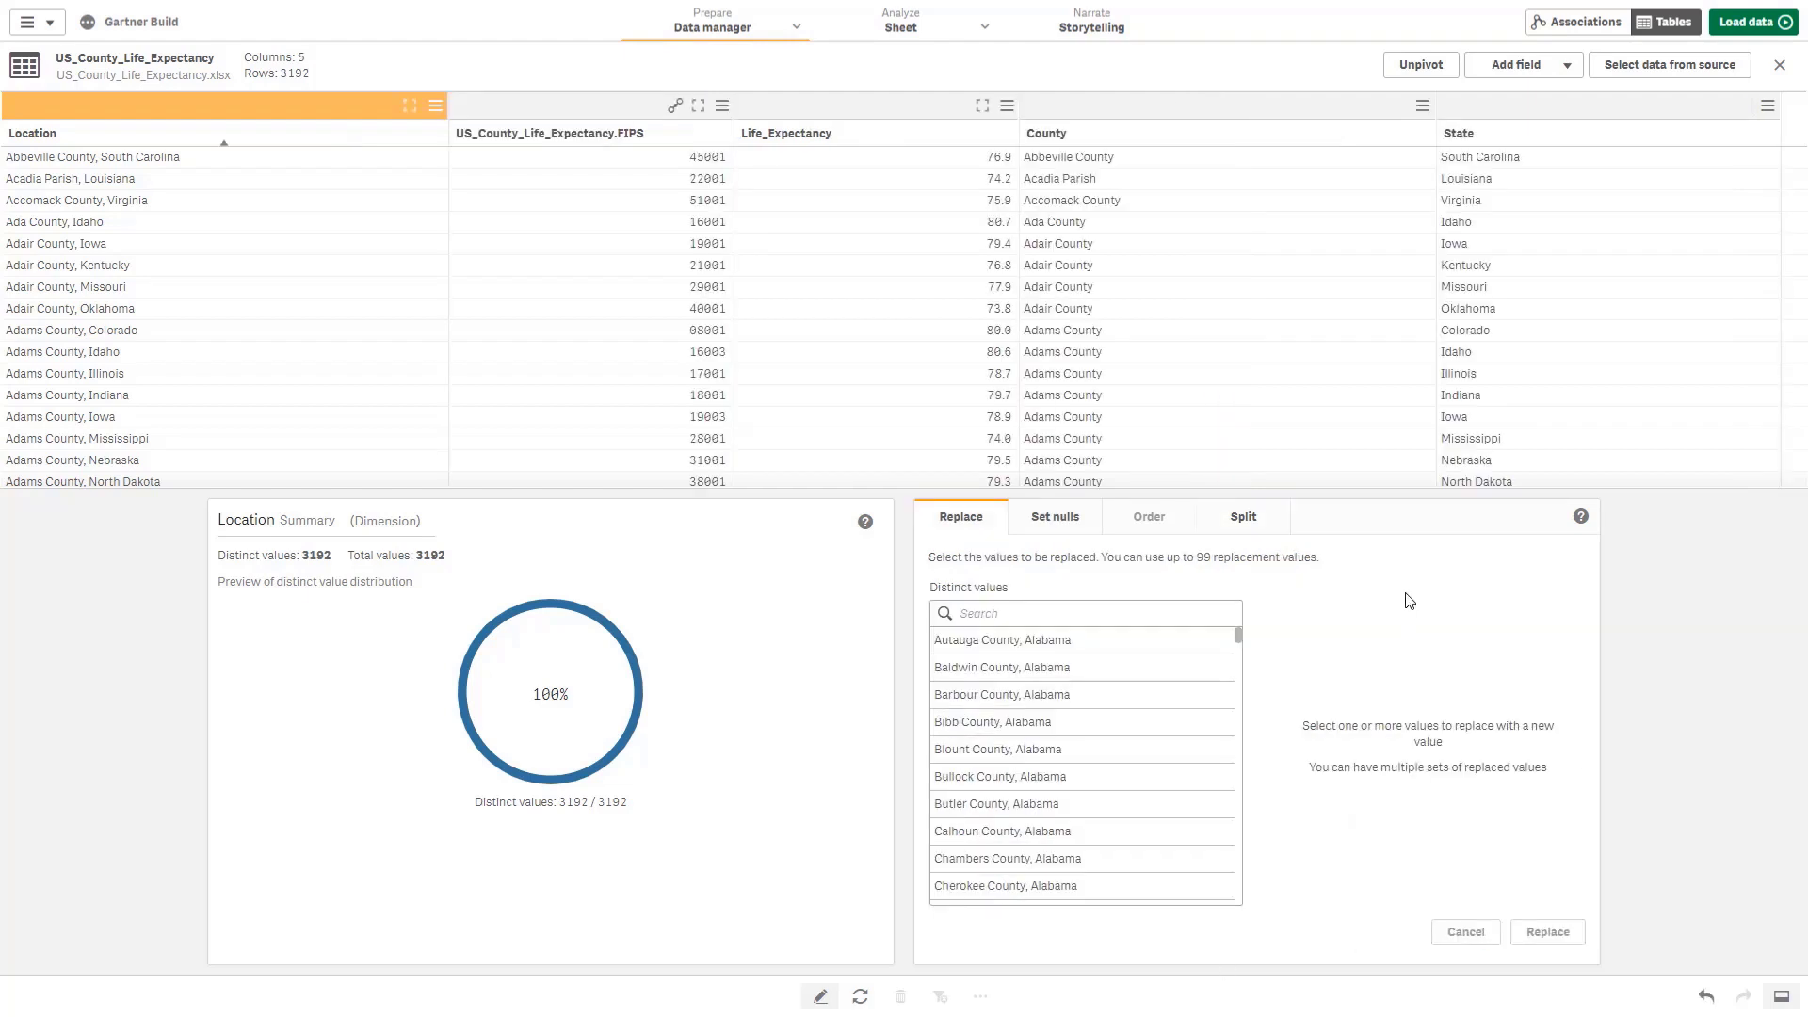
pyautogui.click(895, 116)
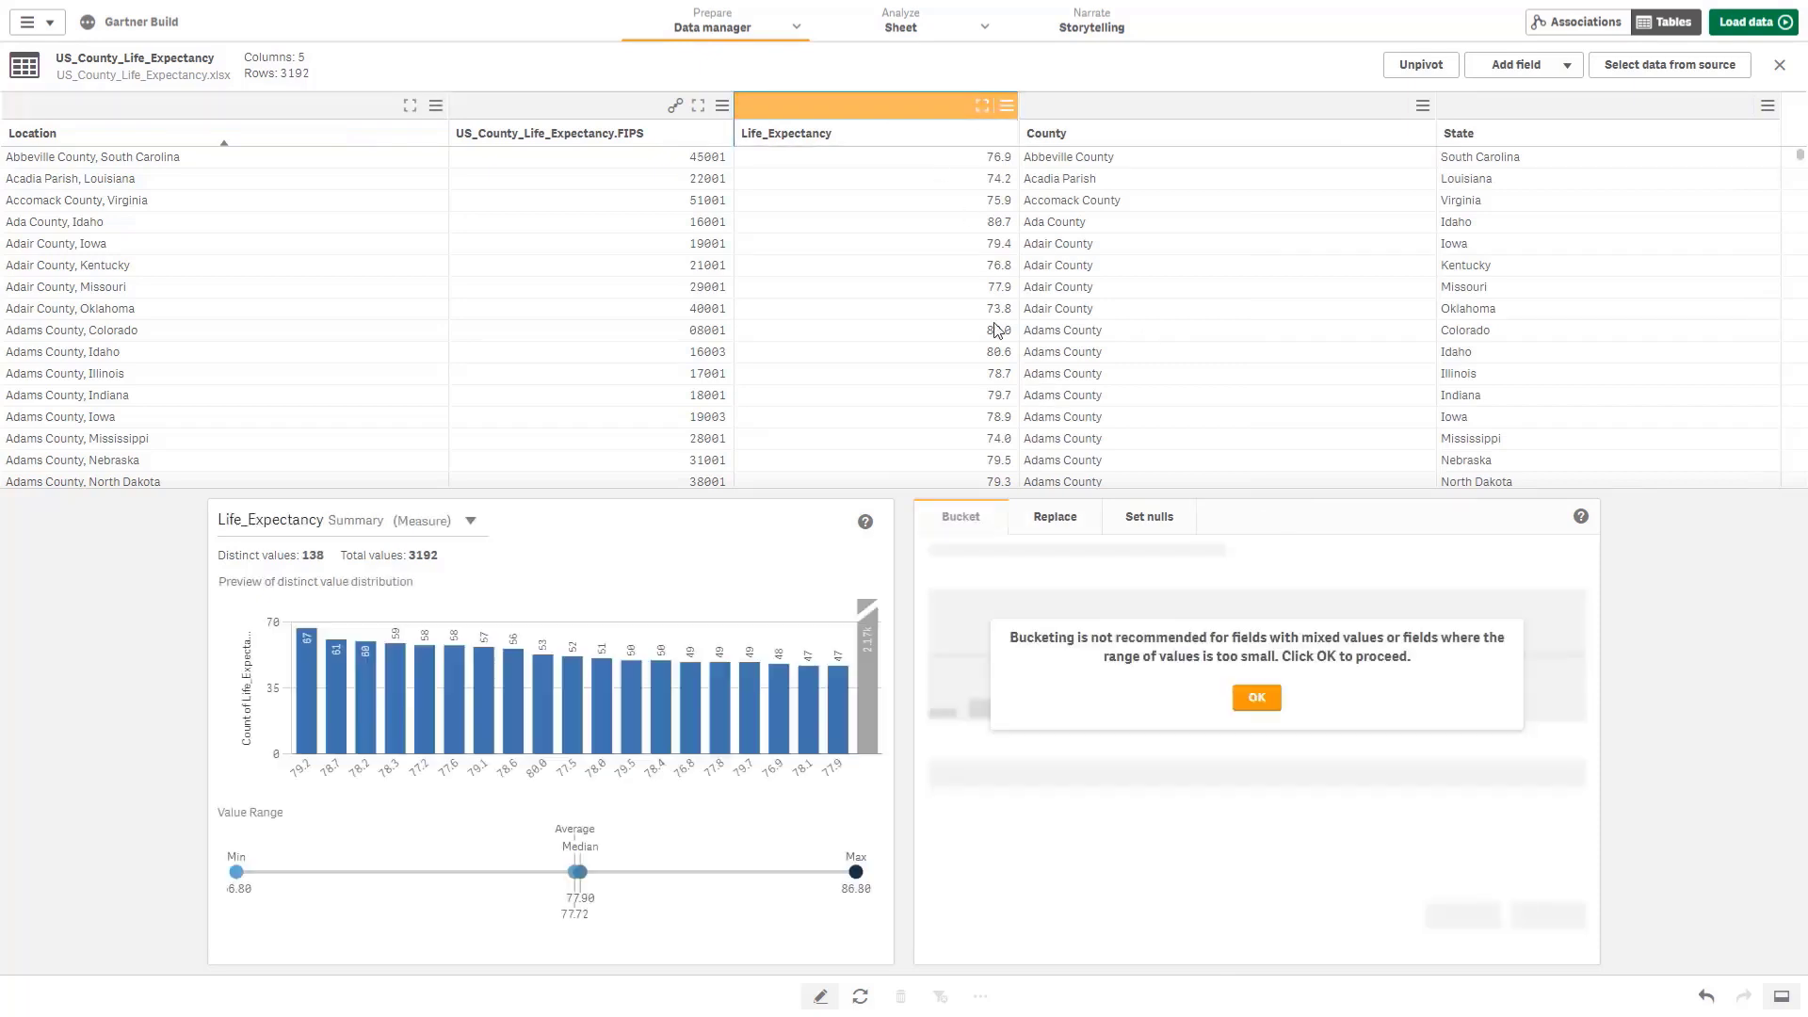
# - Bucket Life_Expectancy into 3 buckets named Low, Medium and High and create them
pyautogui.click(1248, 693)
pyautogui.doubleClick(1223, 587)
pyautogui.write('3')
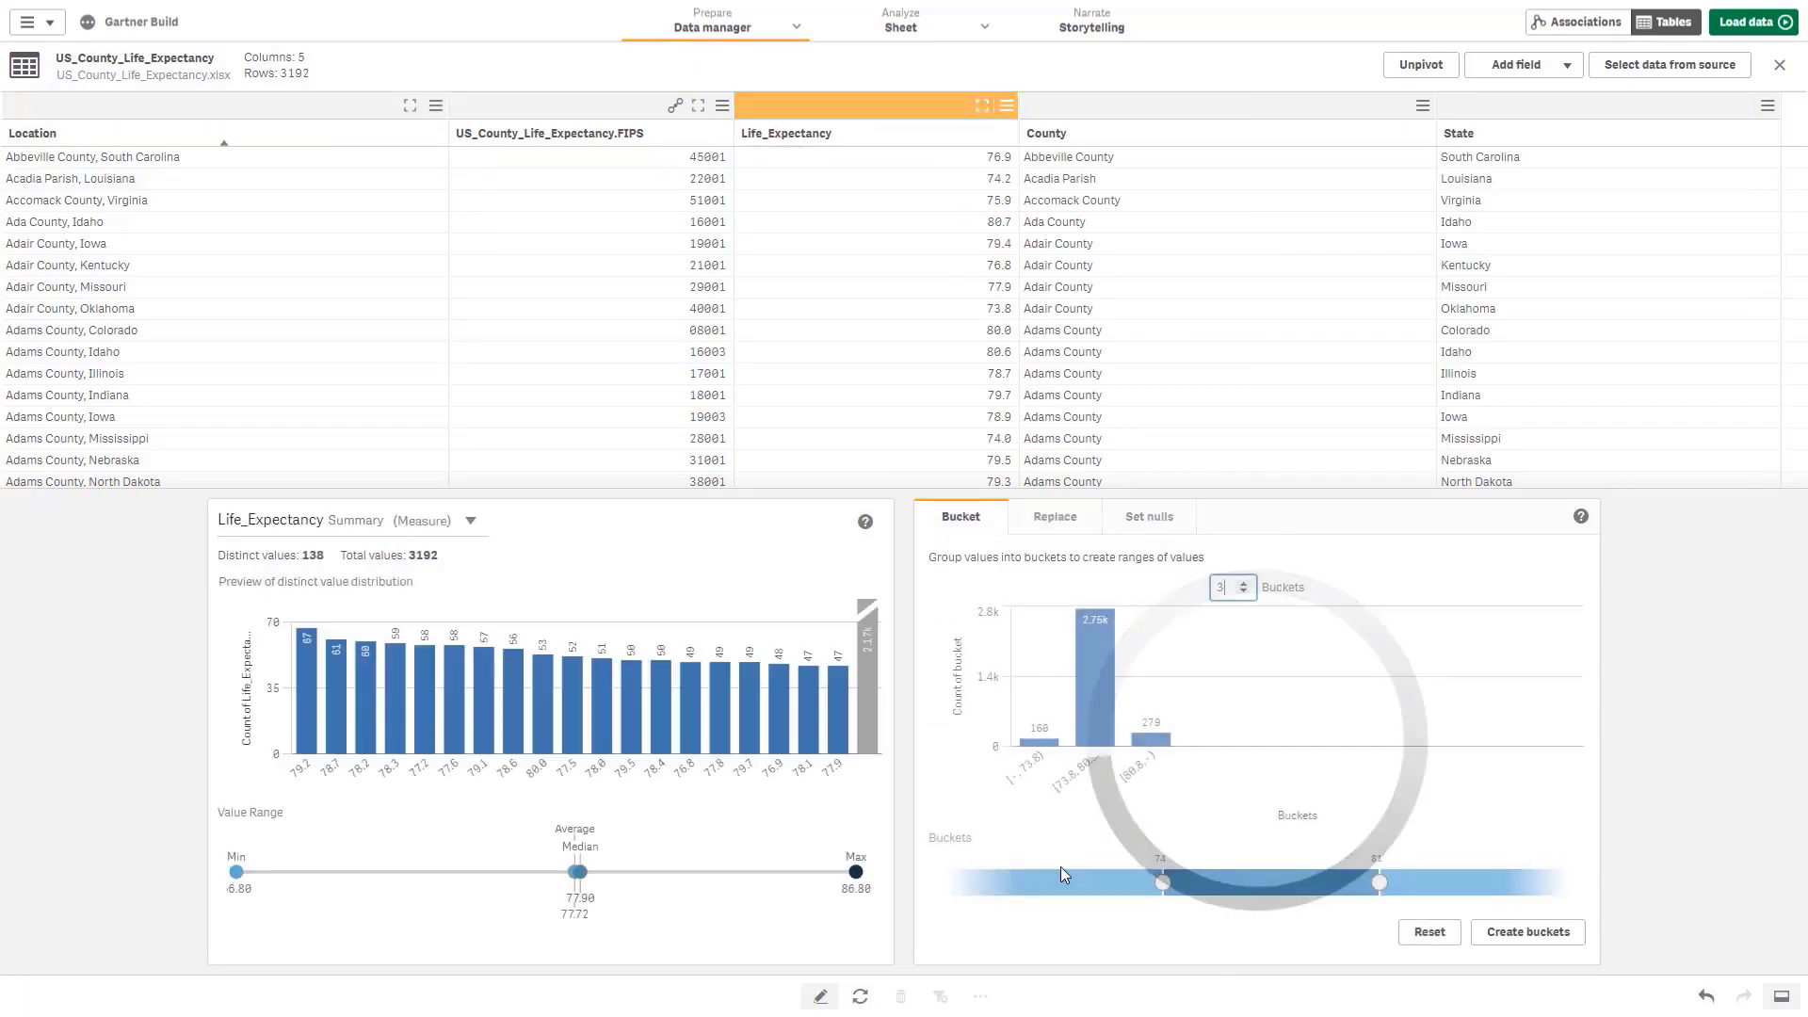
pyautogui.click(1055, 883)
pyautogui.click(1077, 743)
pyautogui.write('Low')
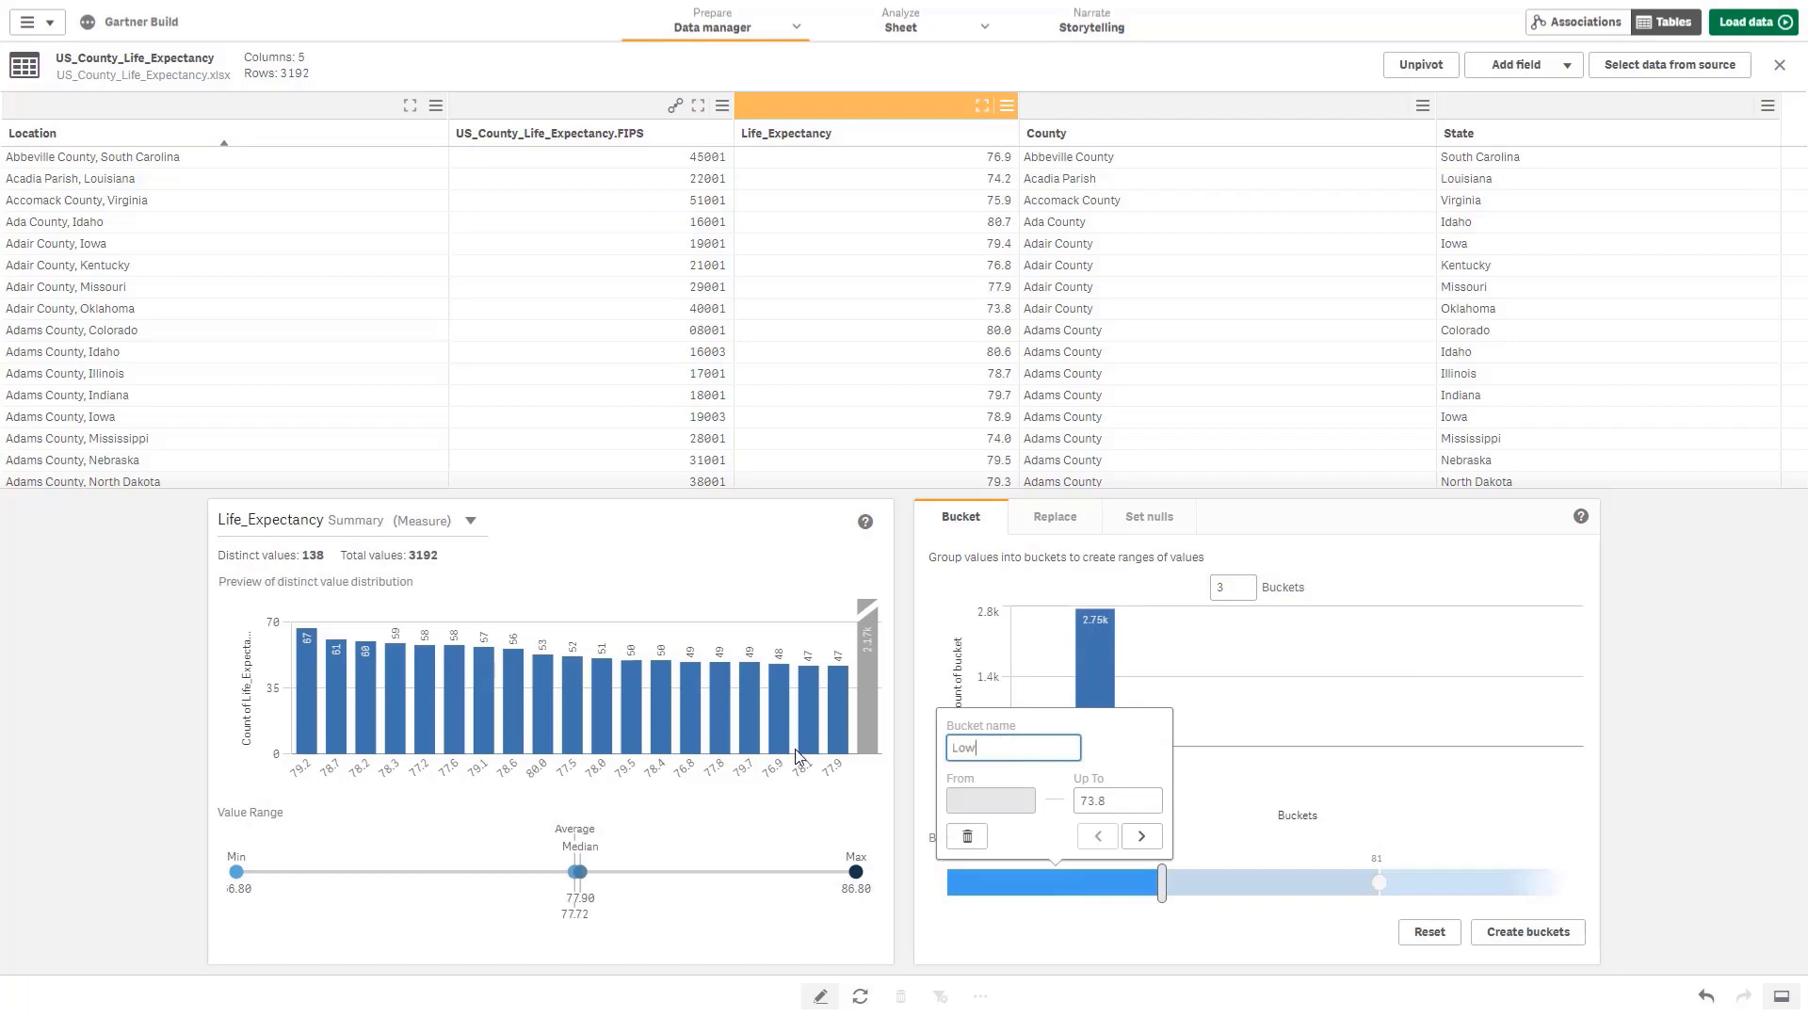
pyautogui.click(1140, 838)
pyautogui.write('Medium')
pyautogui.click(1358, 837)
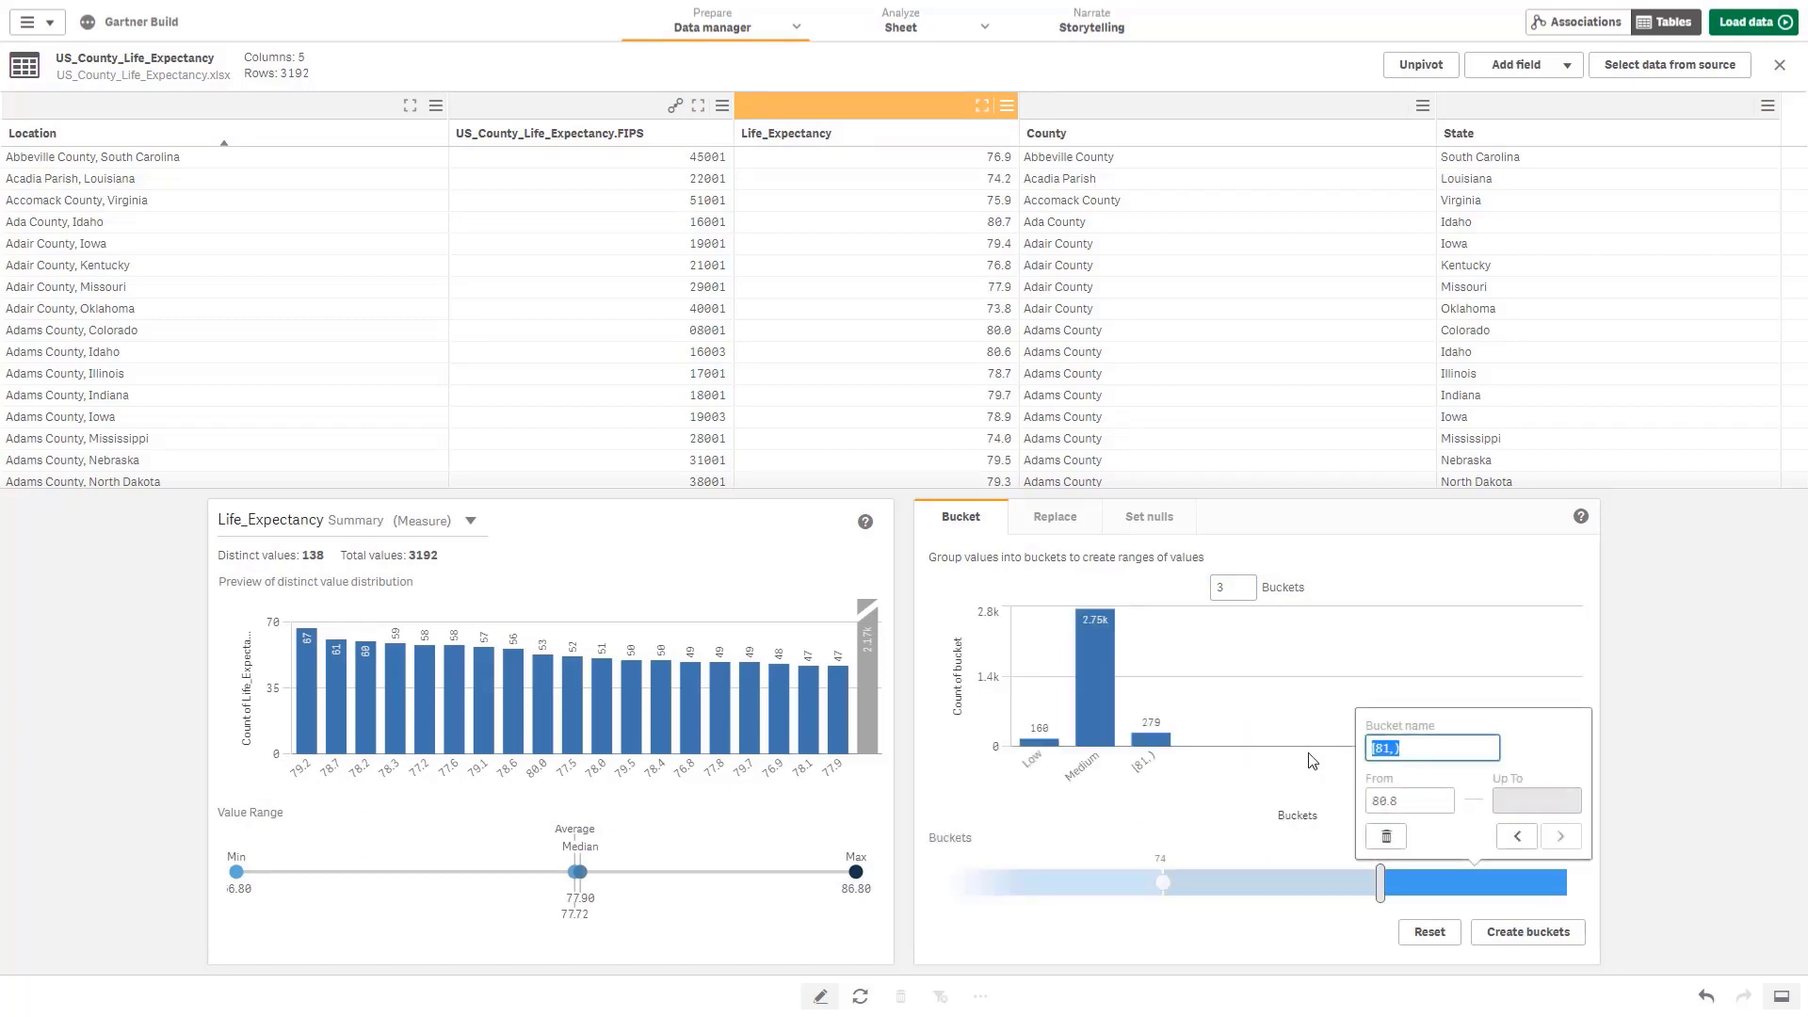
pyautogui.write('High')
pyautogui.click(1518, 841)
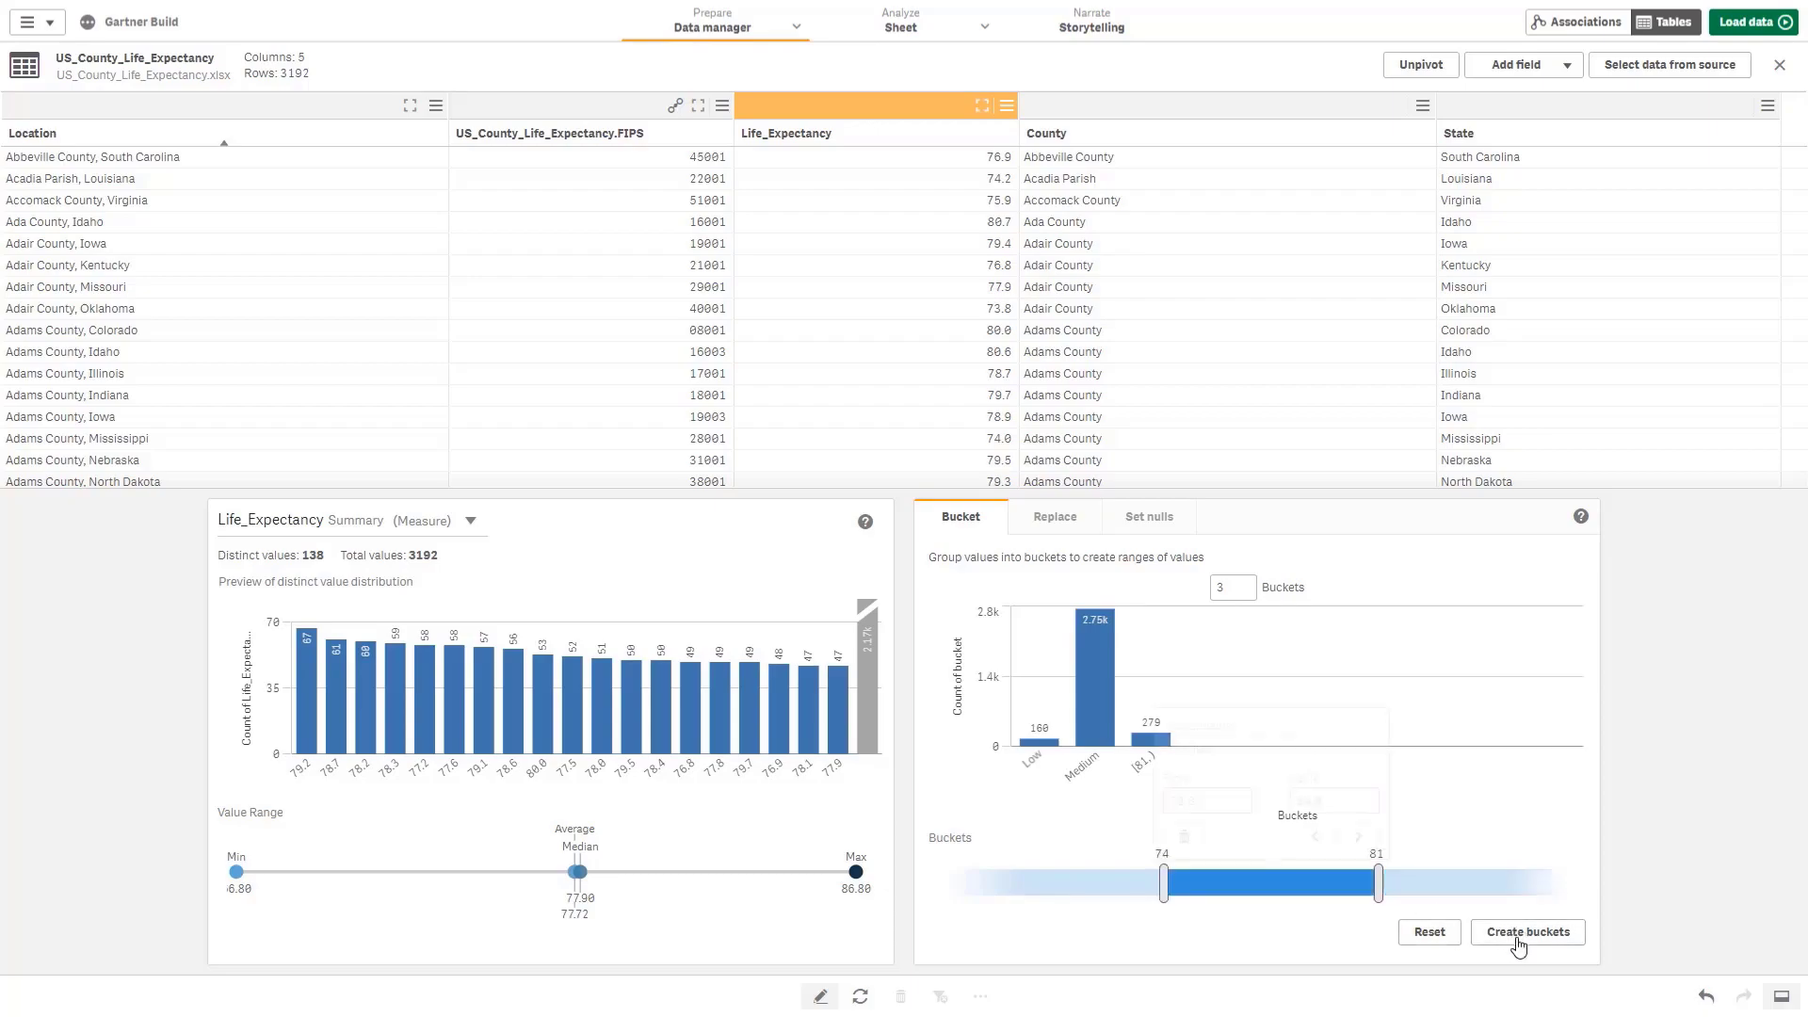
pyautogui.click(1517, 937)
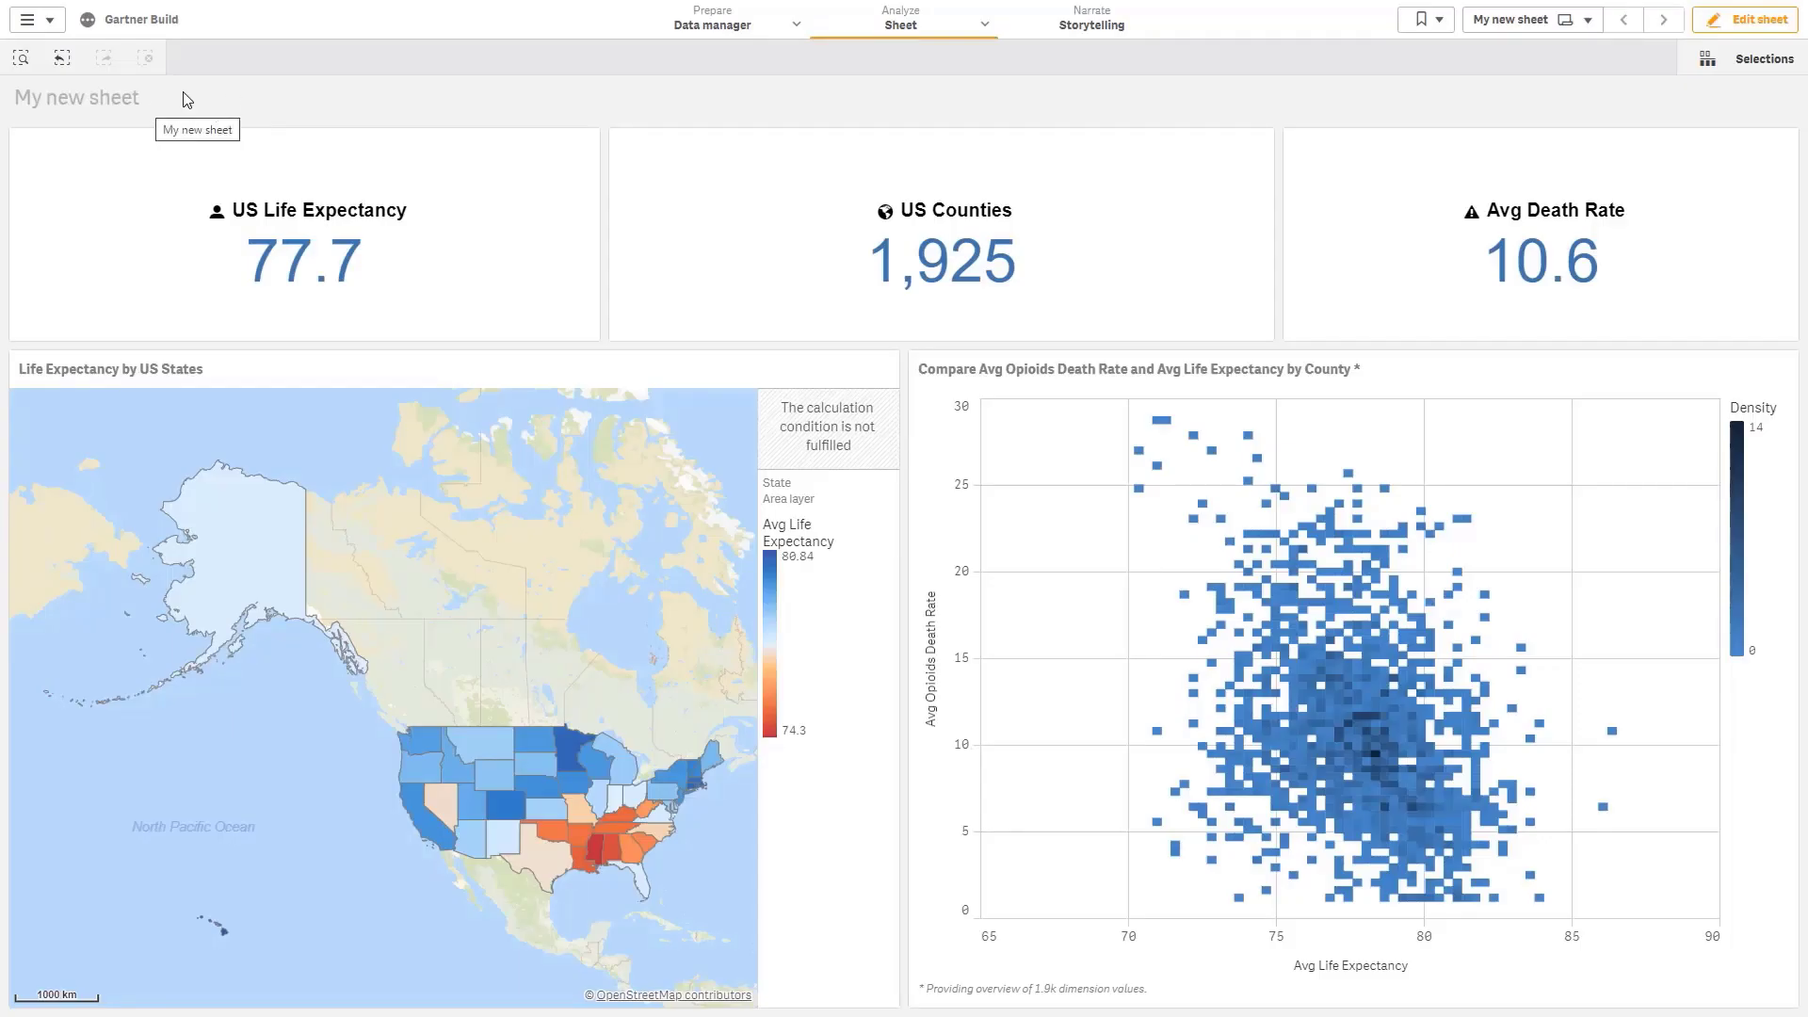
# - Smart-search 'low medium Kentucky' and apply the Kentucky, Low and Medium selections
pyautogui.click(21, 58)
pyautogui.write('low')
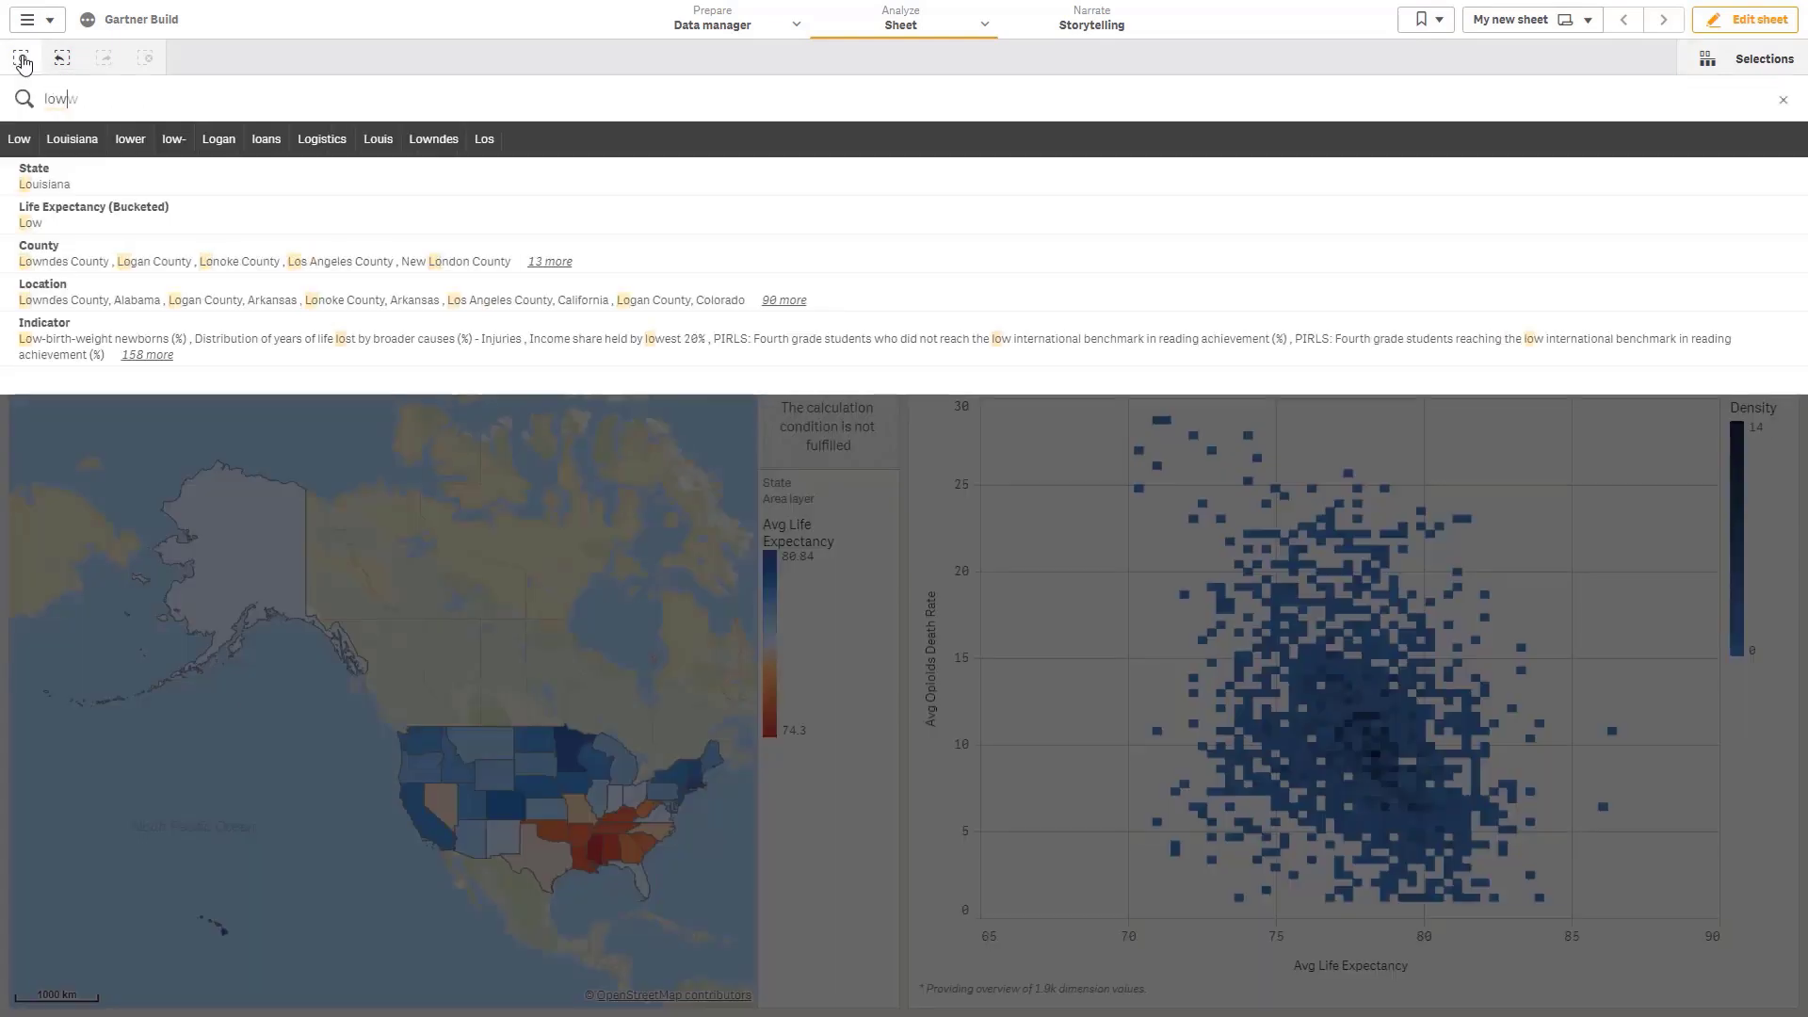
pyautogui.write(' medium')
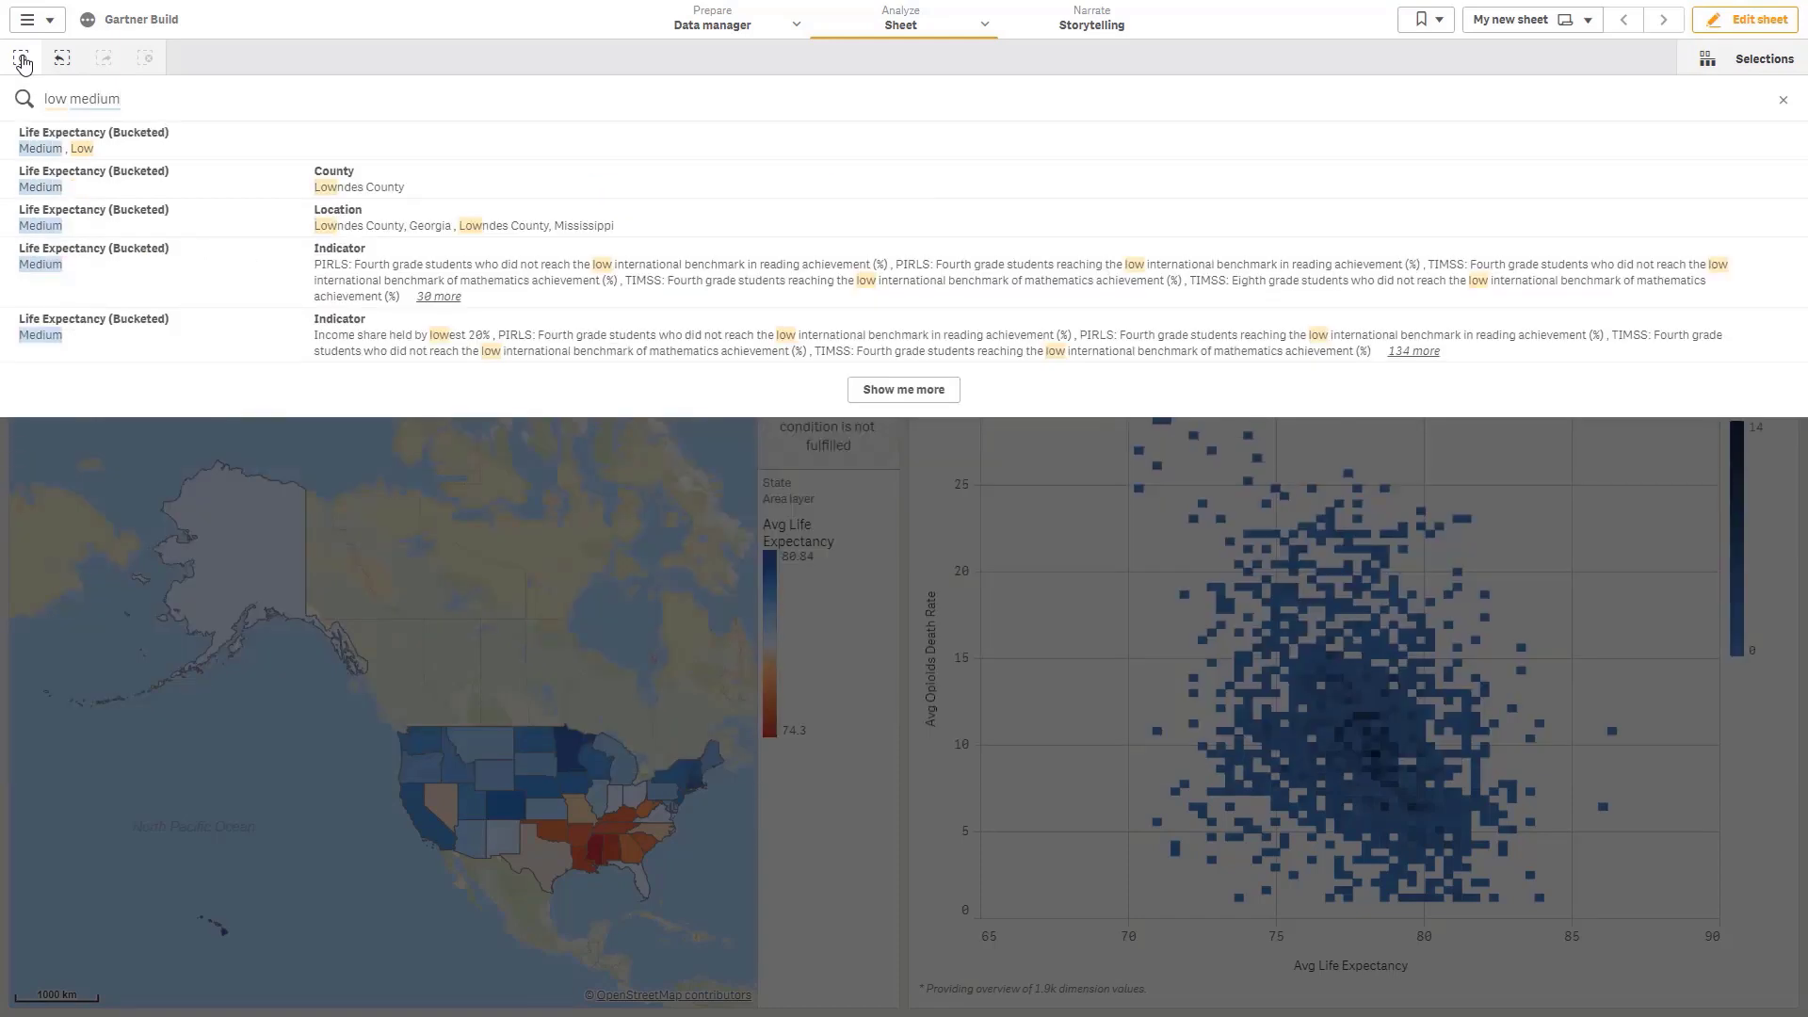
pyautogui.write(' ken')
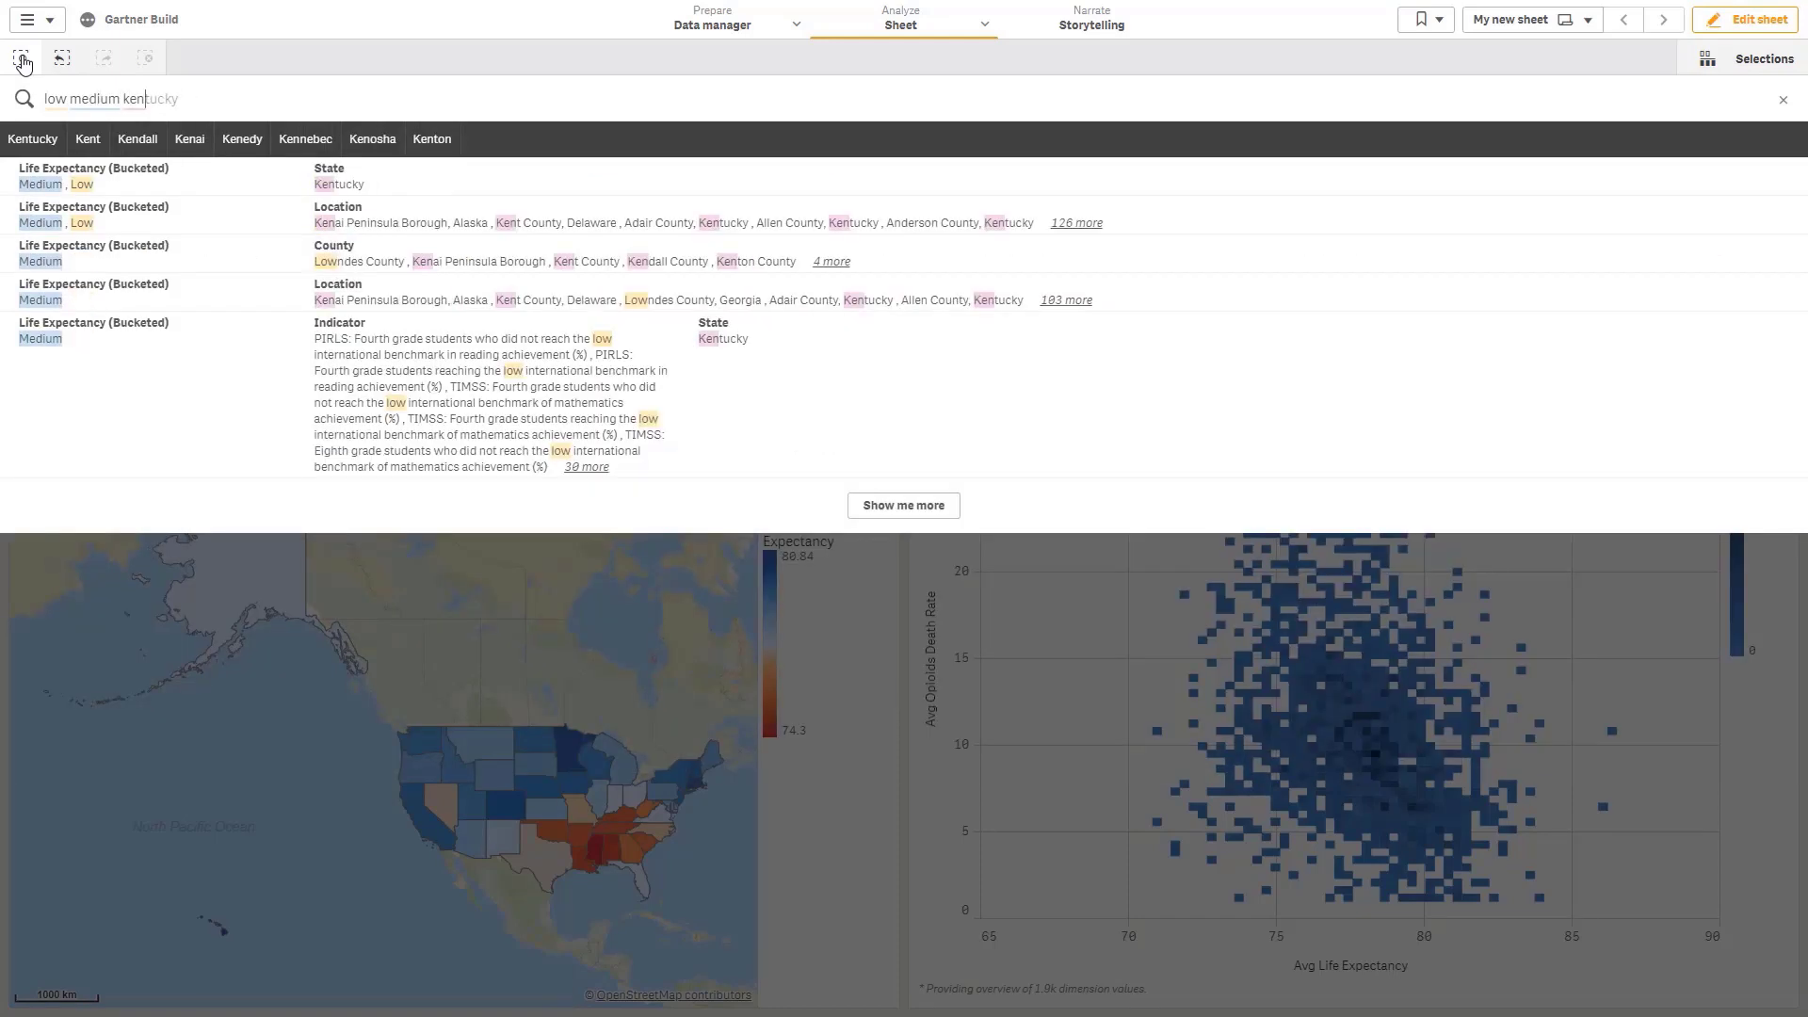
pyautogui.click(32, 139)
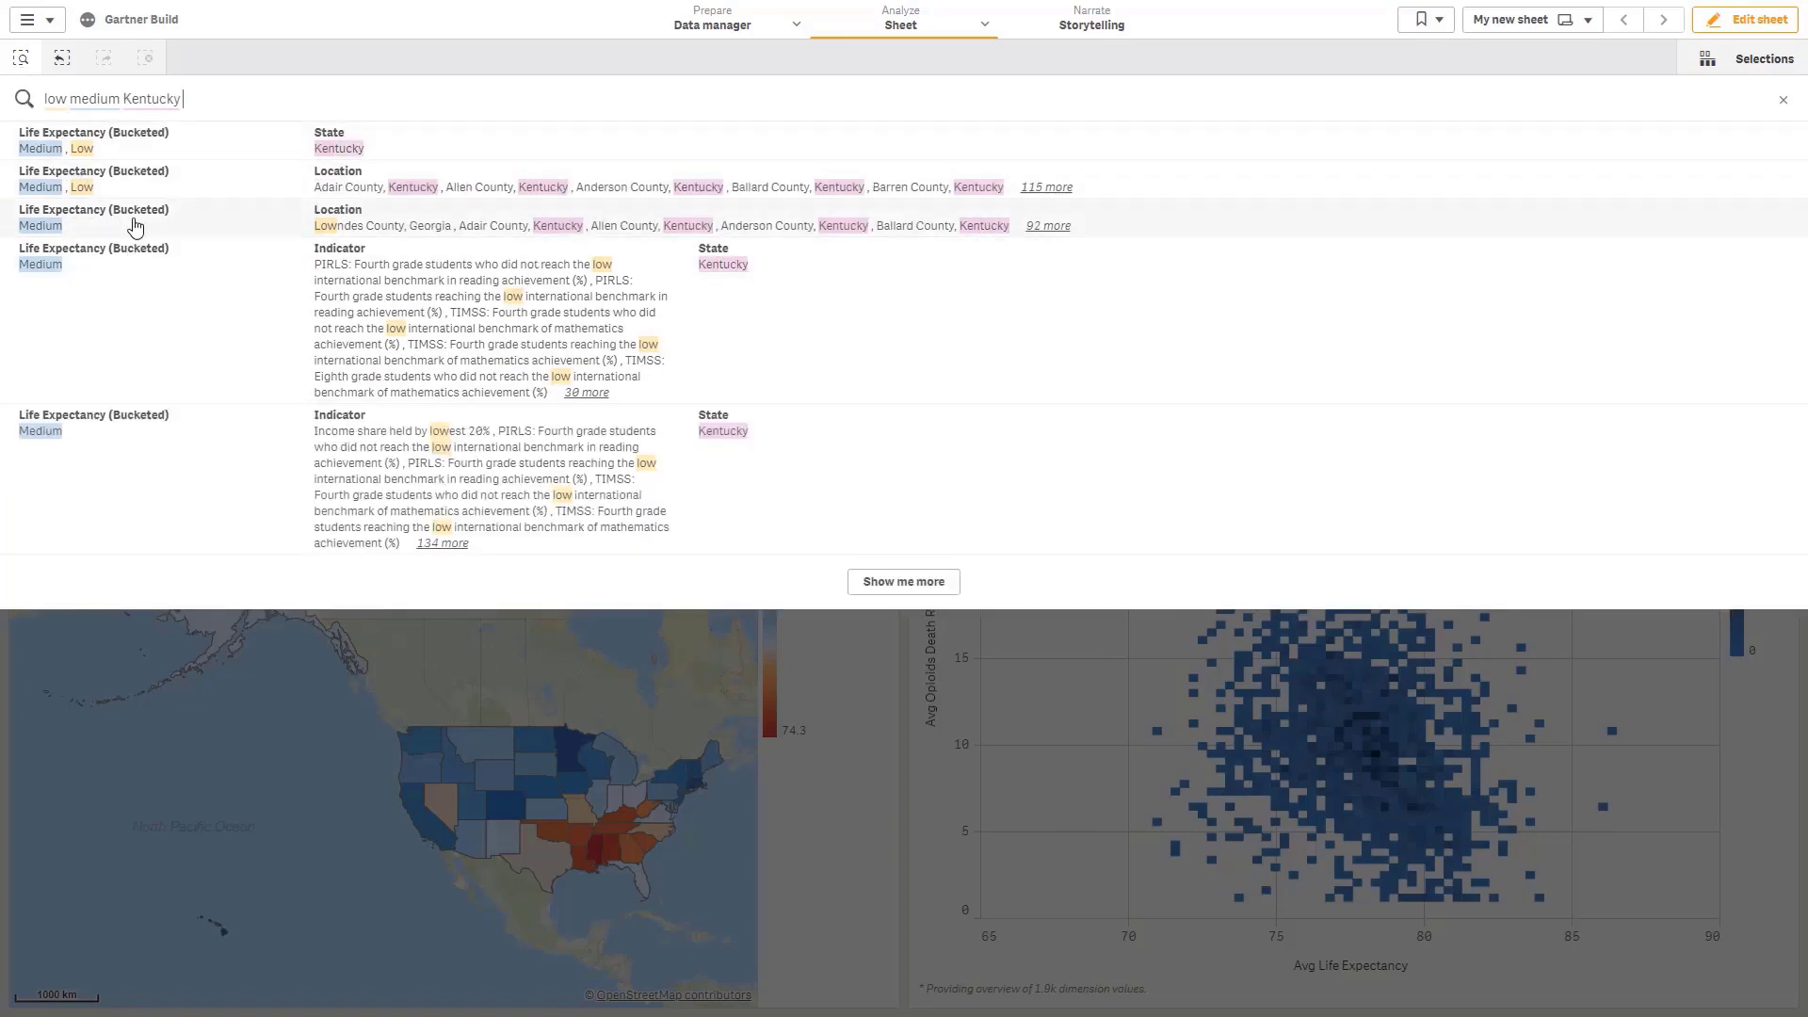
pyautogui.click(143, 151)
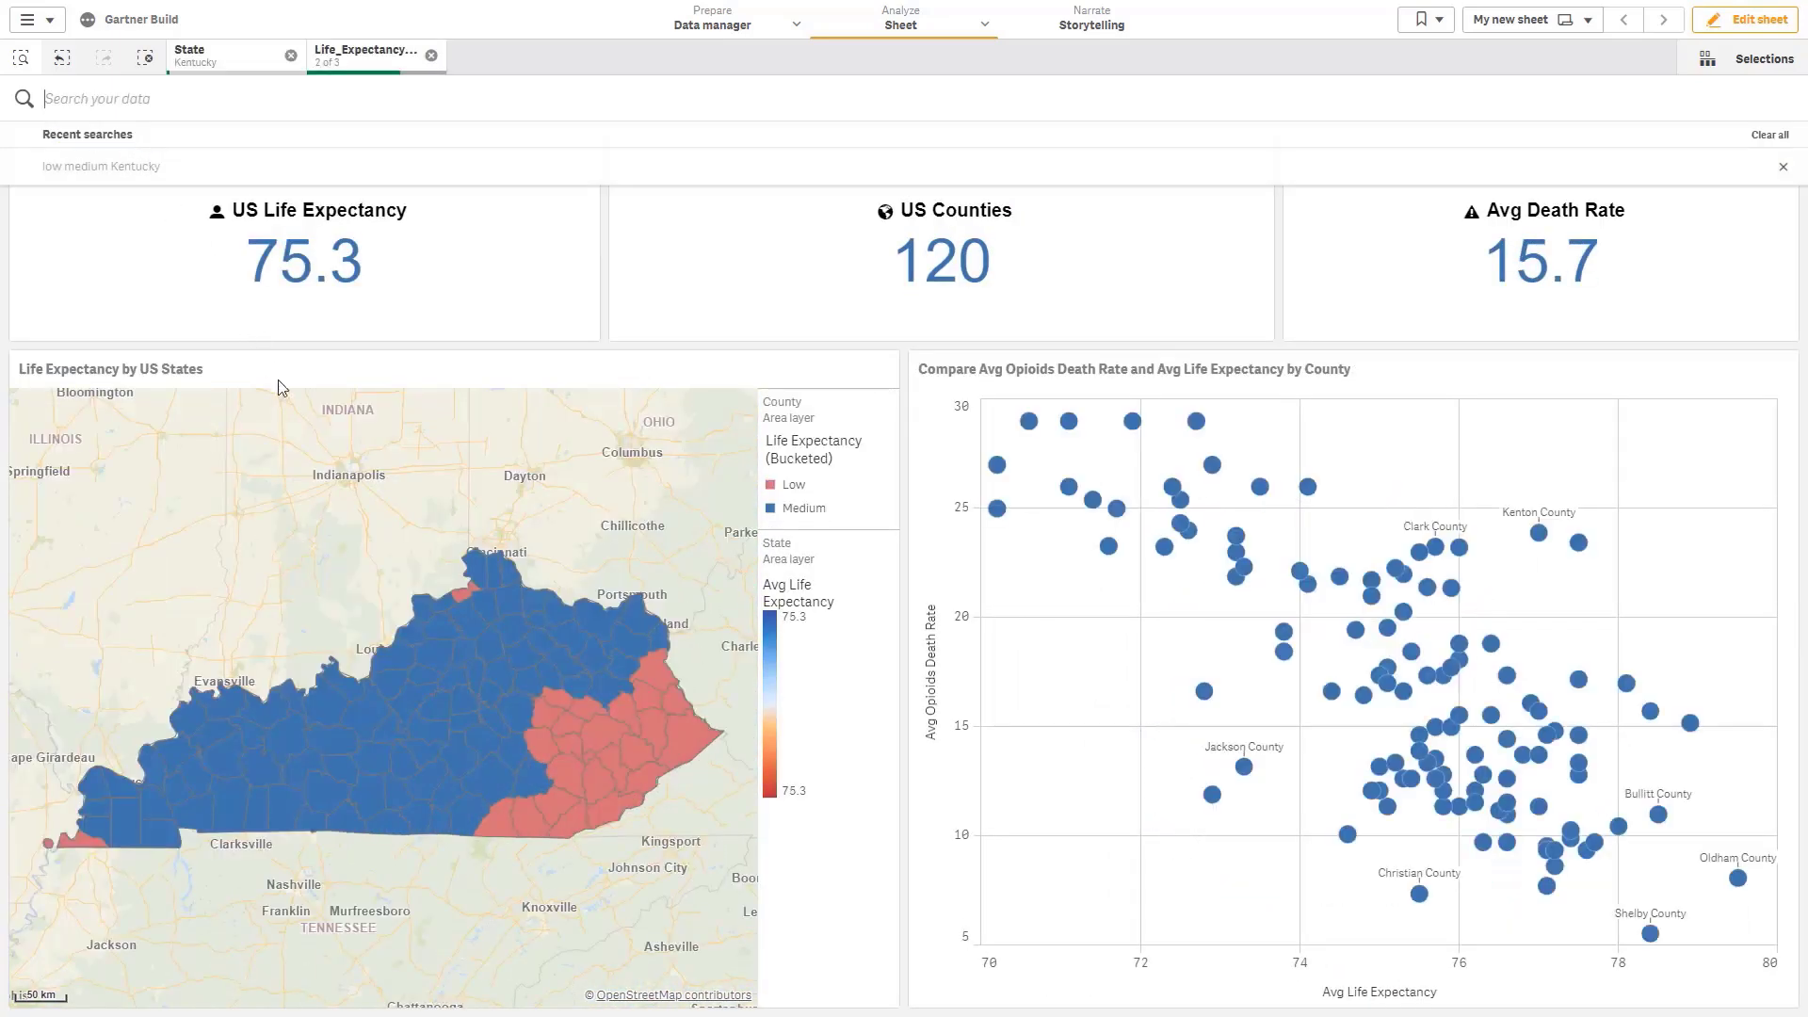
# - Select the Low life-expectancy counties on the map, then review the bucket and state selection lists
pyautogui.click(786, 485)
pyautogui.click(868, 329)
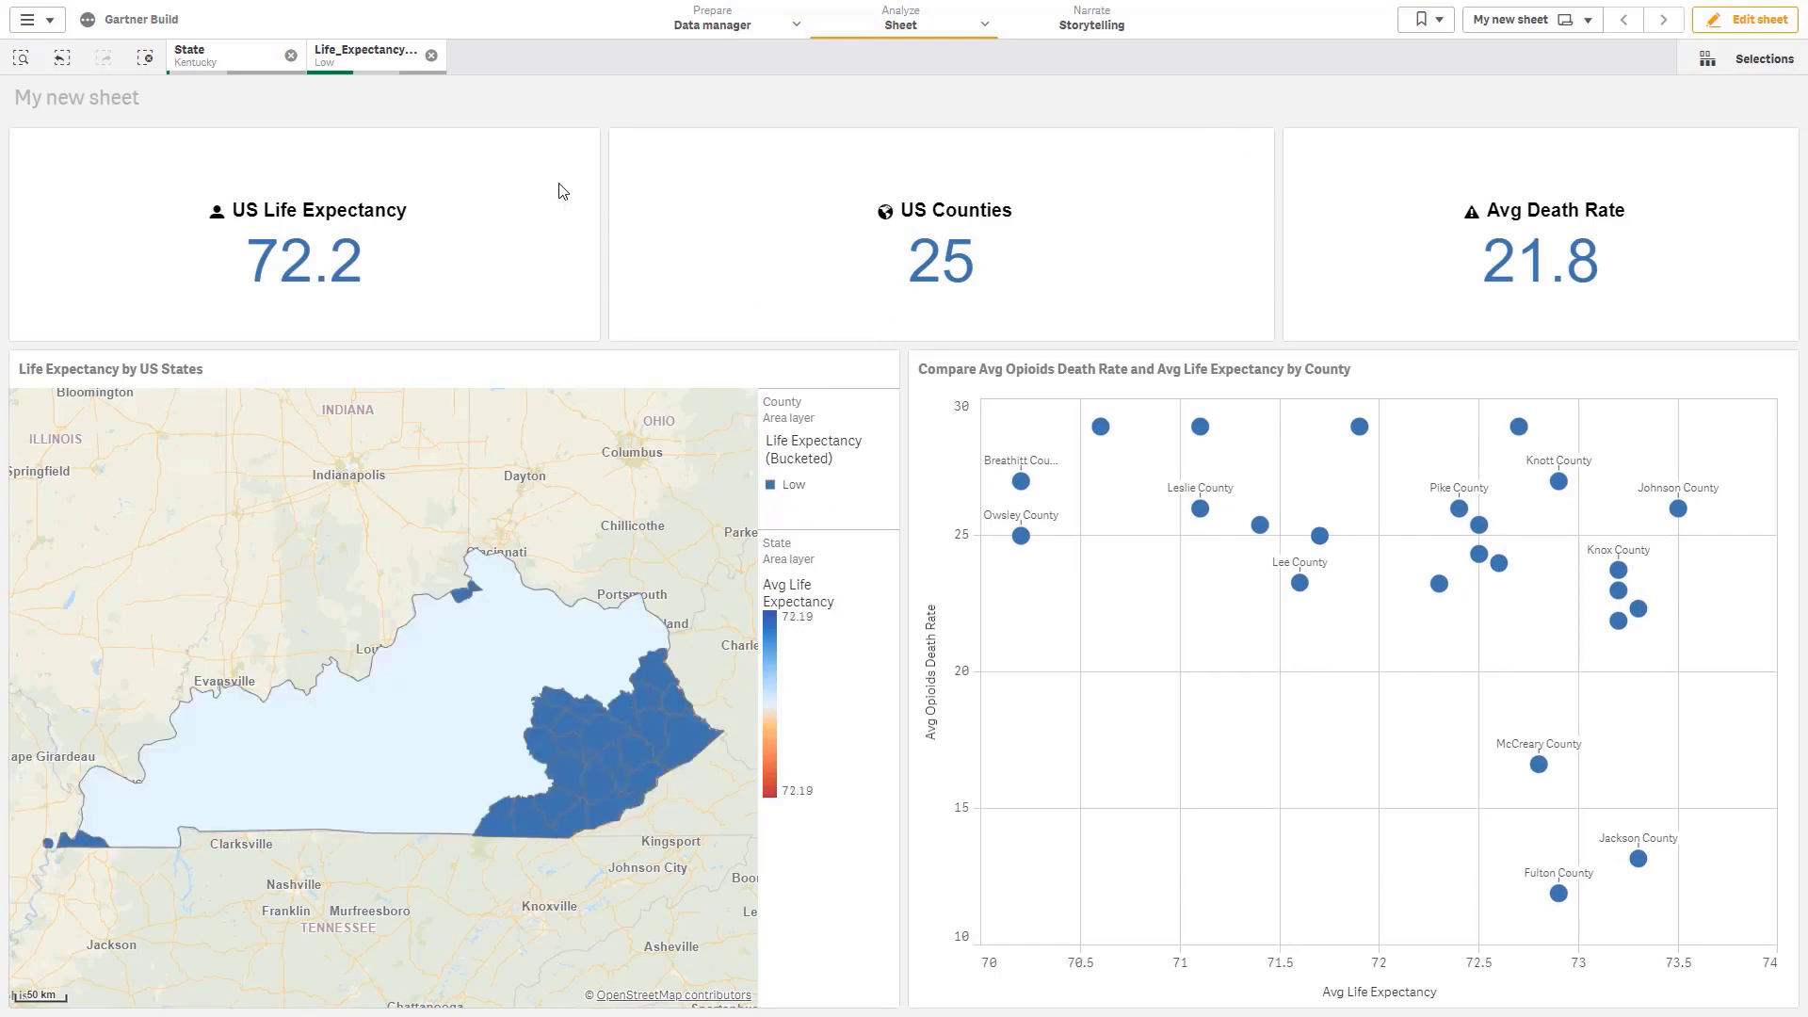
pyautogui.click(375, 58)
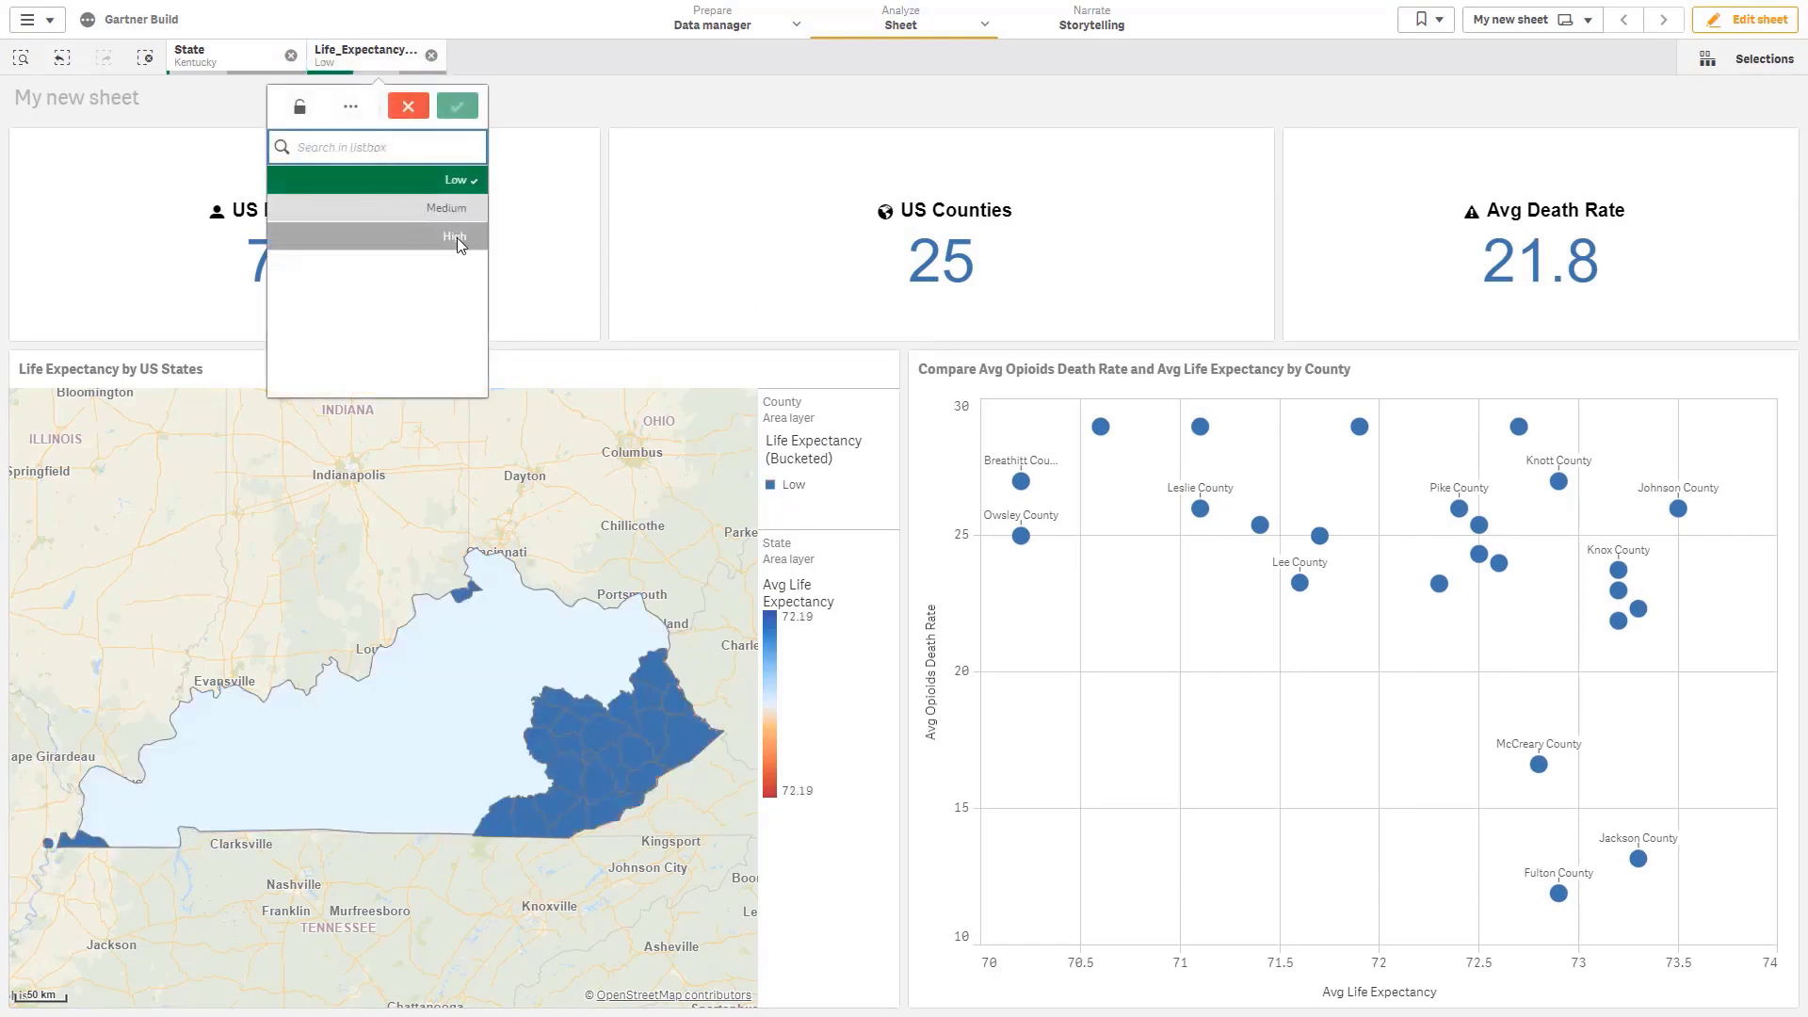
pyautogui.click(230, 61)
pyautogui.scroll(-6, 229, 291)
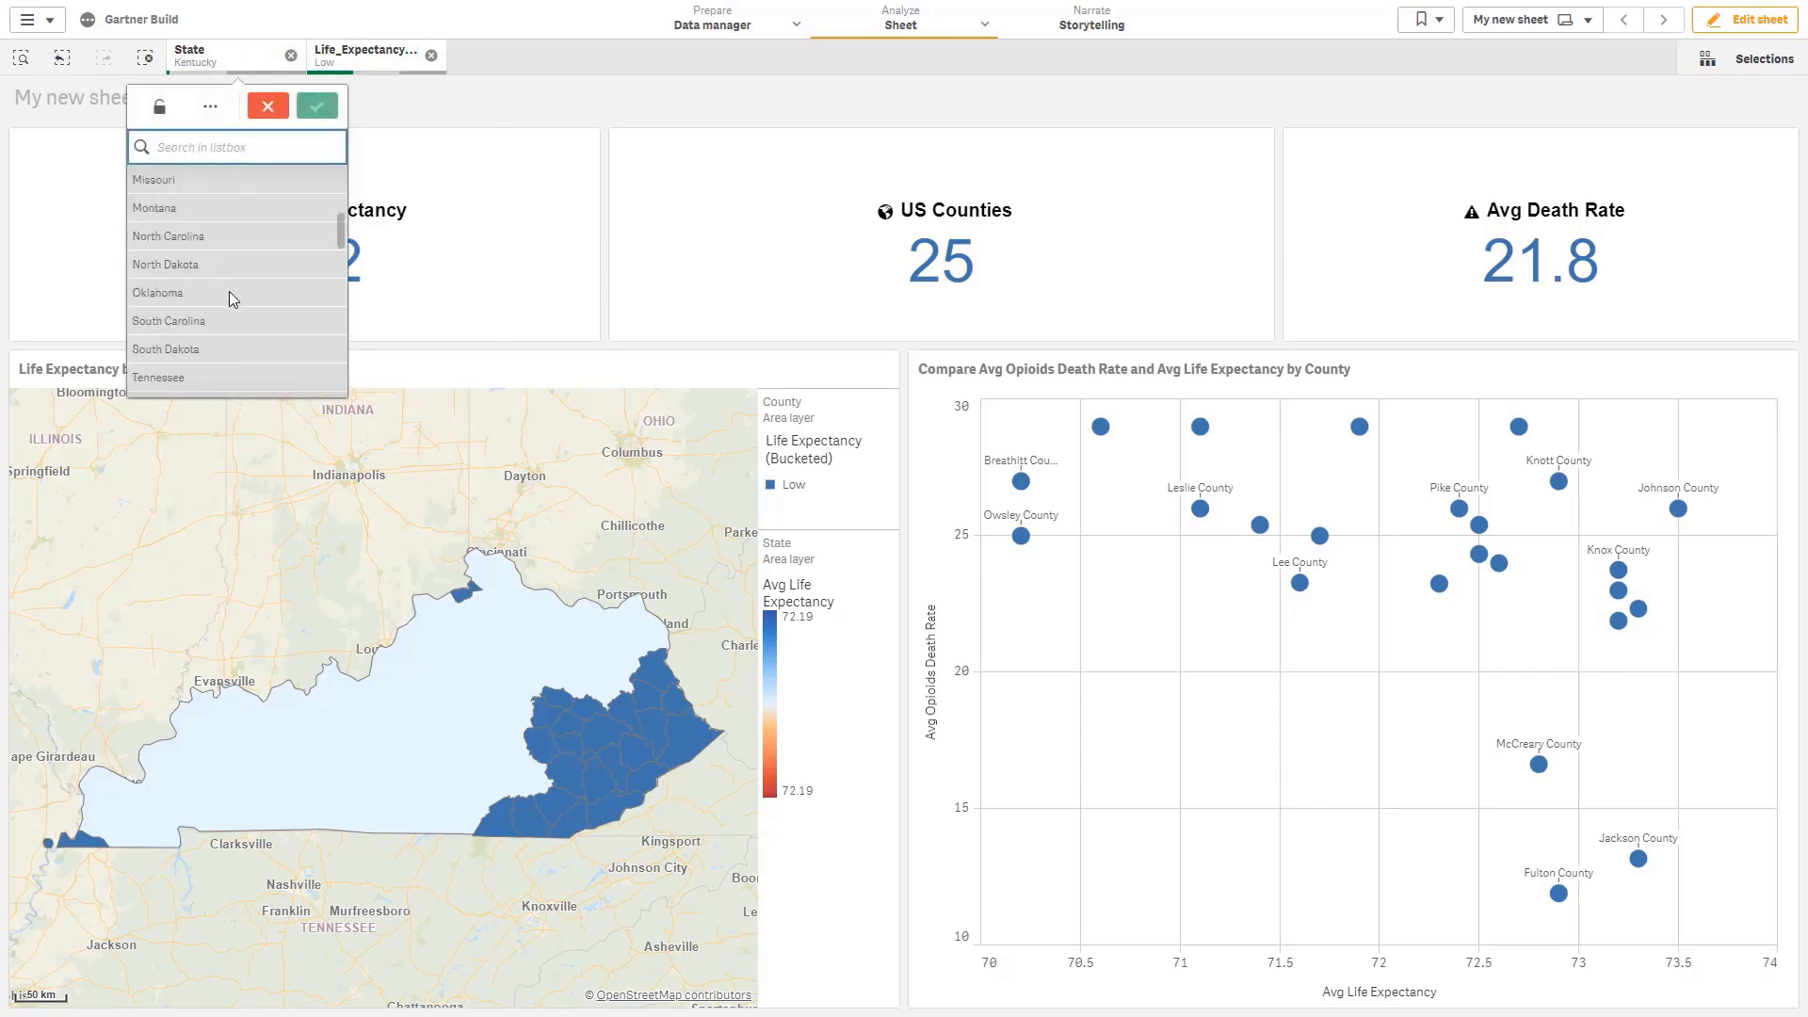
pyautogui.scroll(-2, 228, 300)
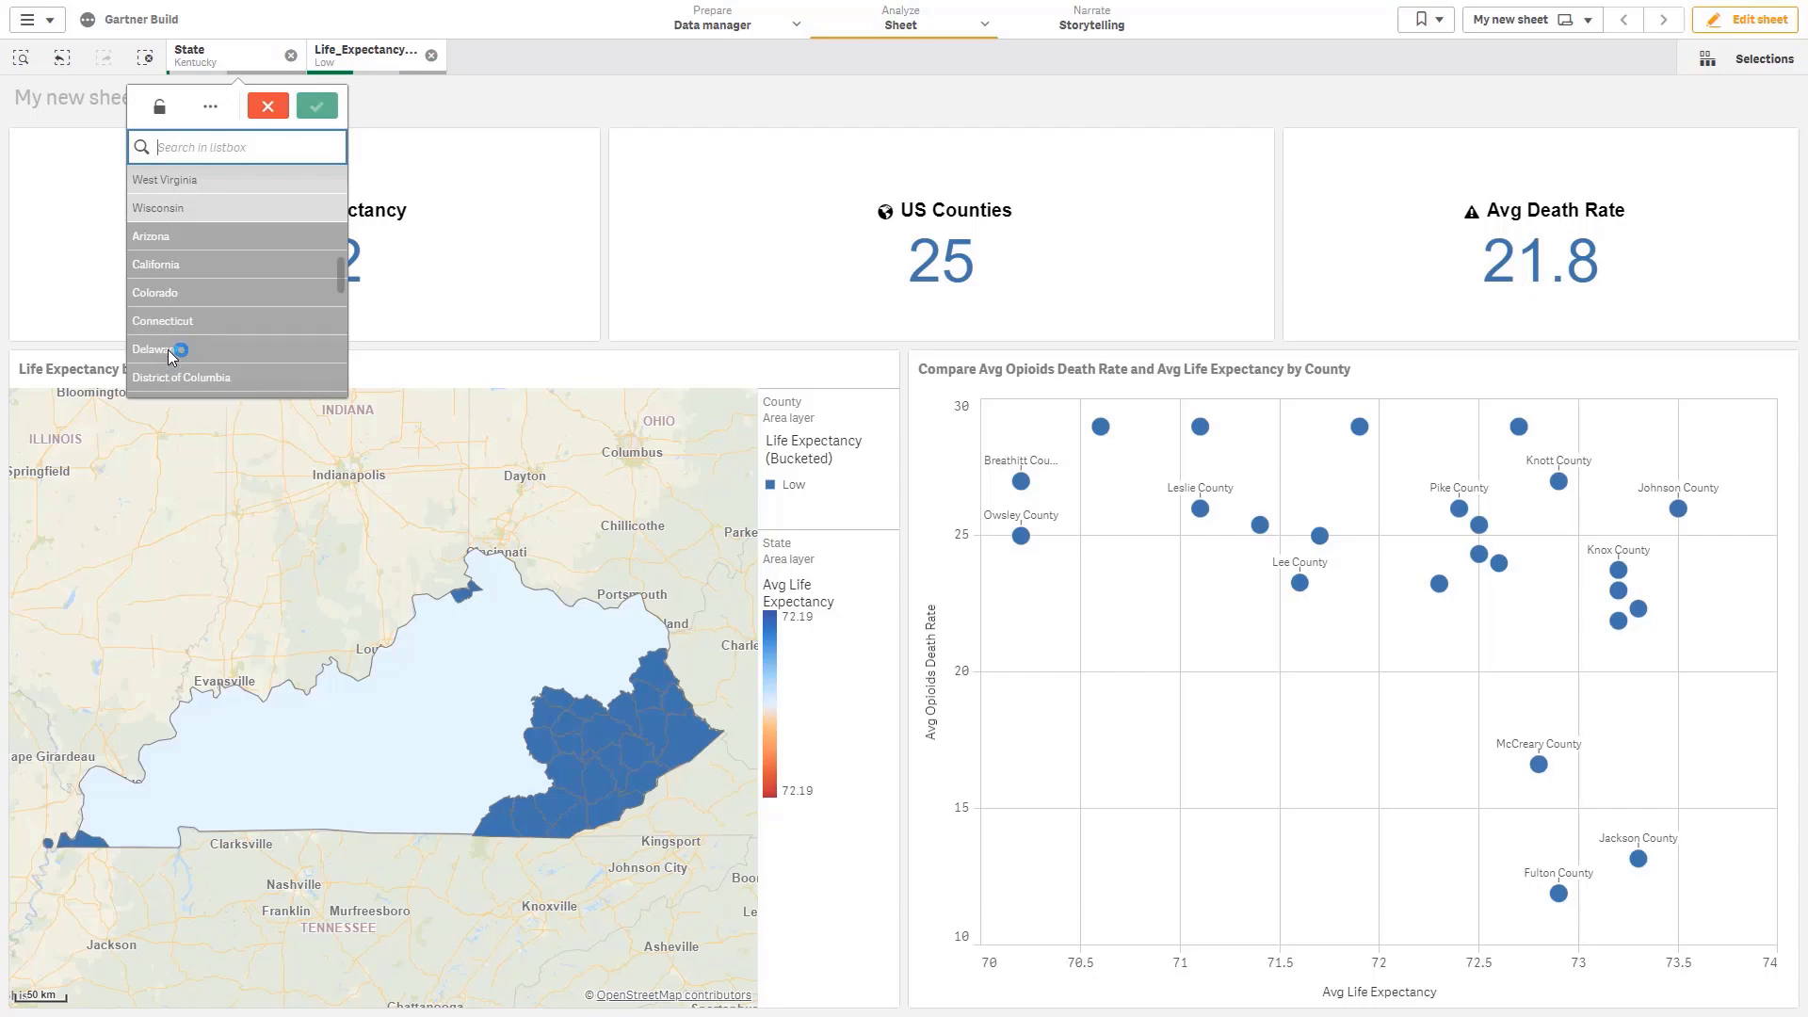
pyautogui.click(545, 73)
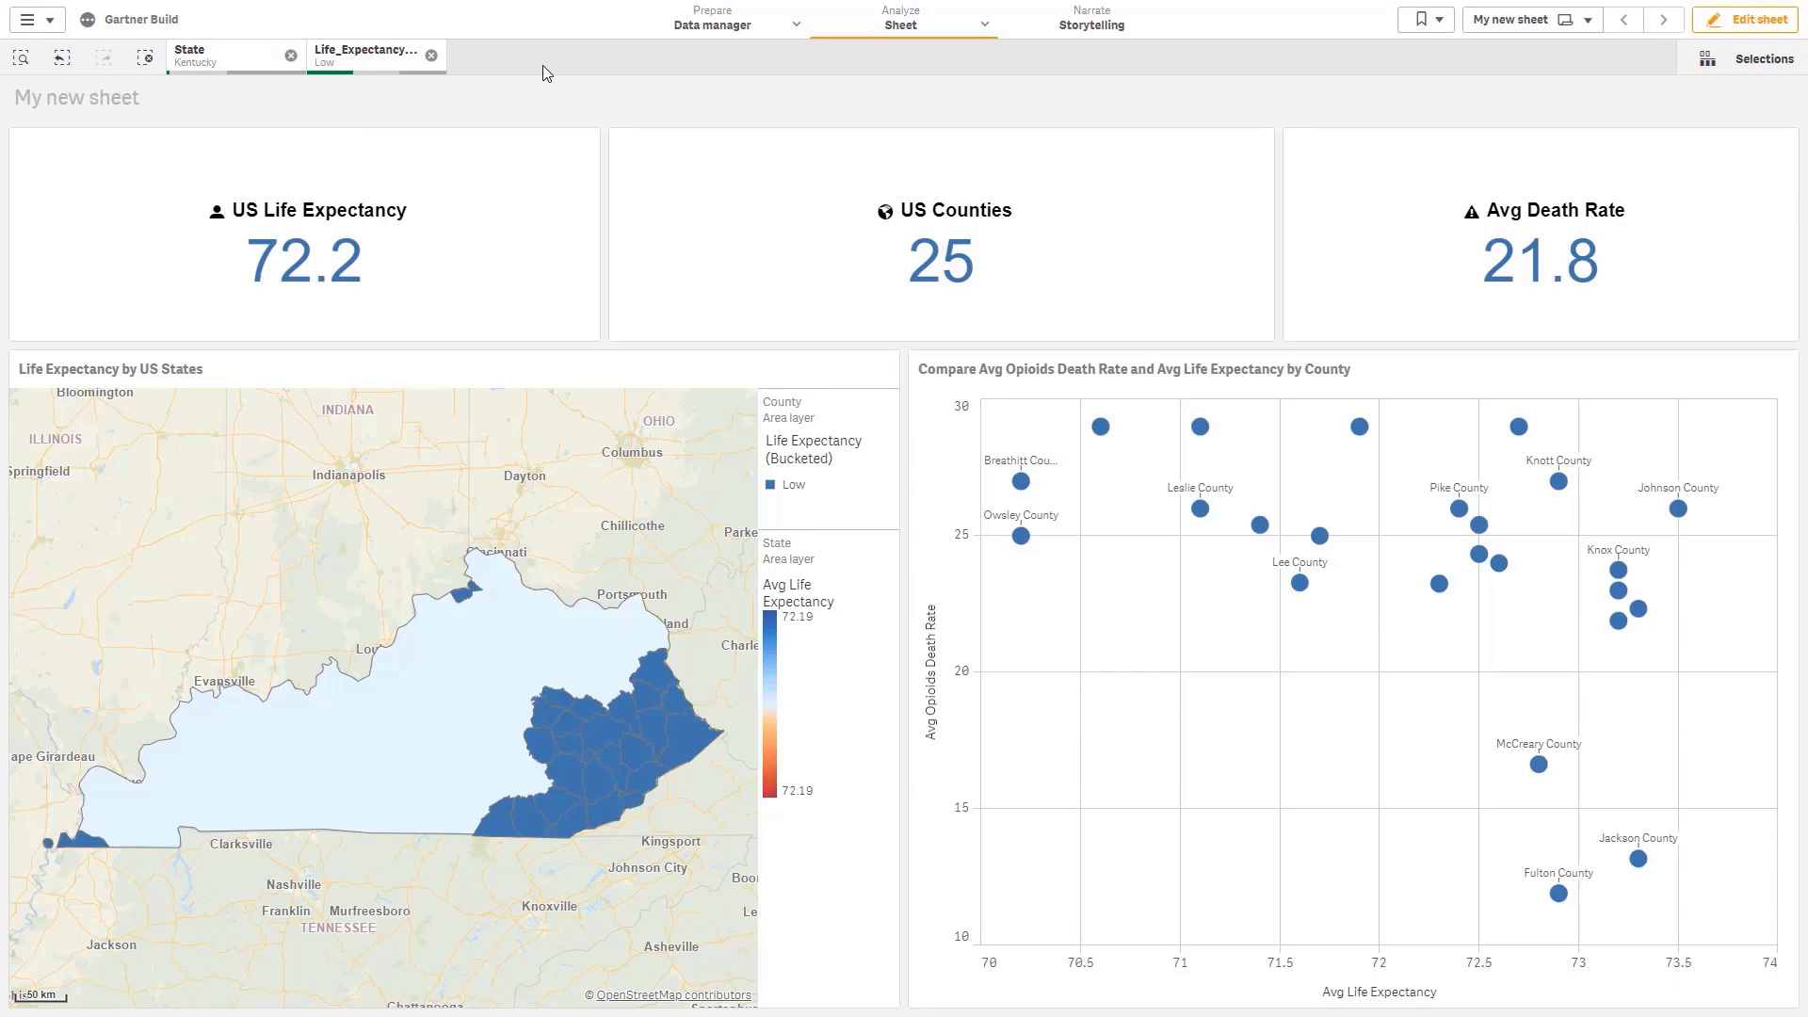
# - Clear the bucket filter and colour the scatter plot dots by Life Expectancy (Bucketed)
pyautogui.click(431, 56)
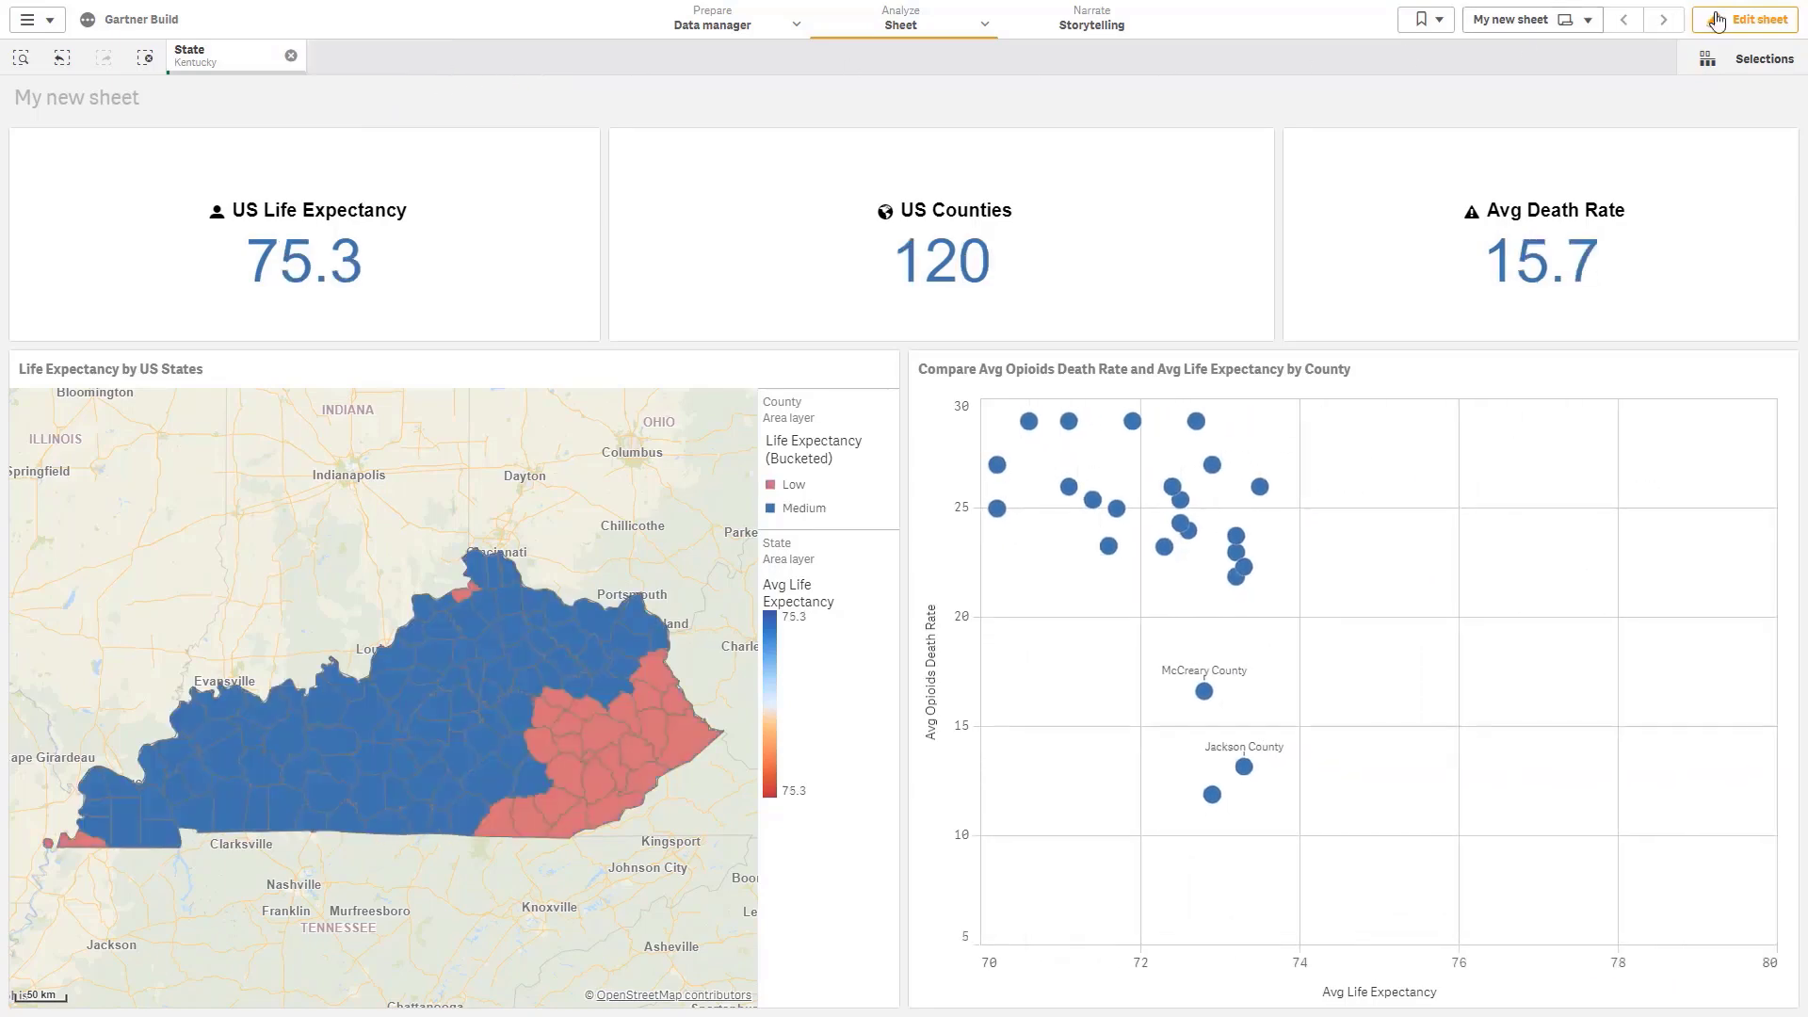
pyautogui.click(1747, 18)
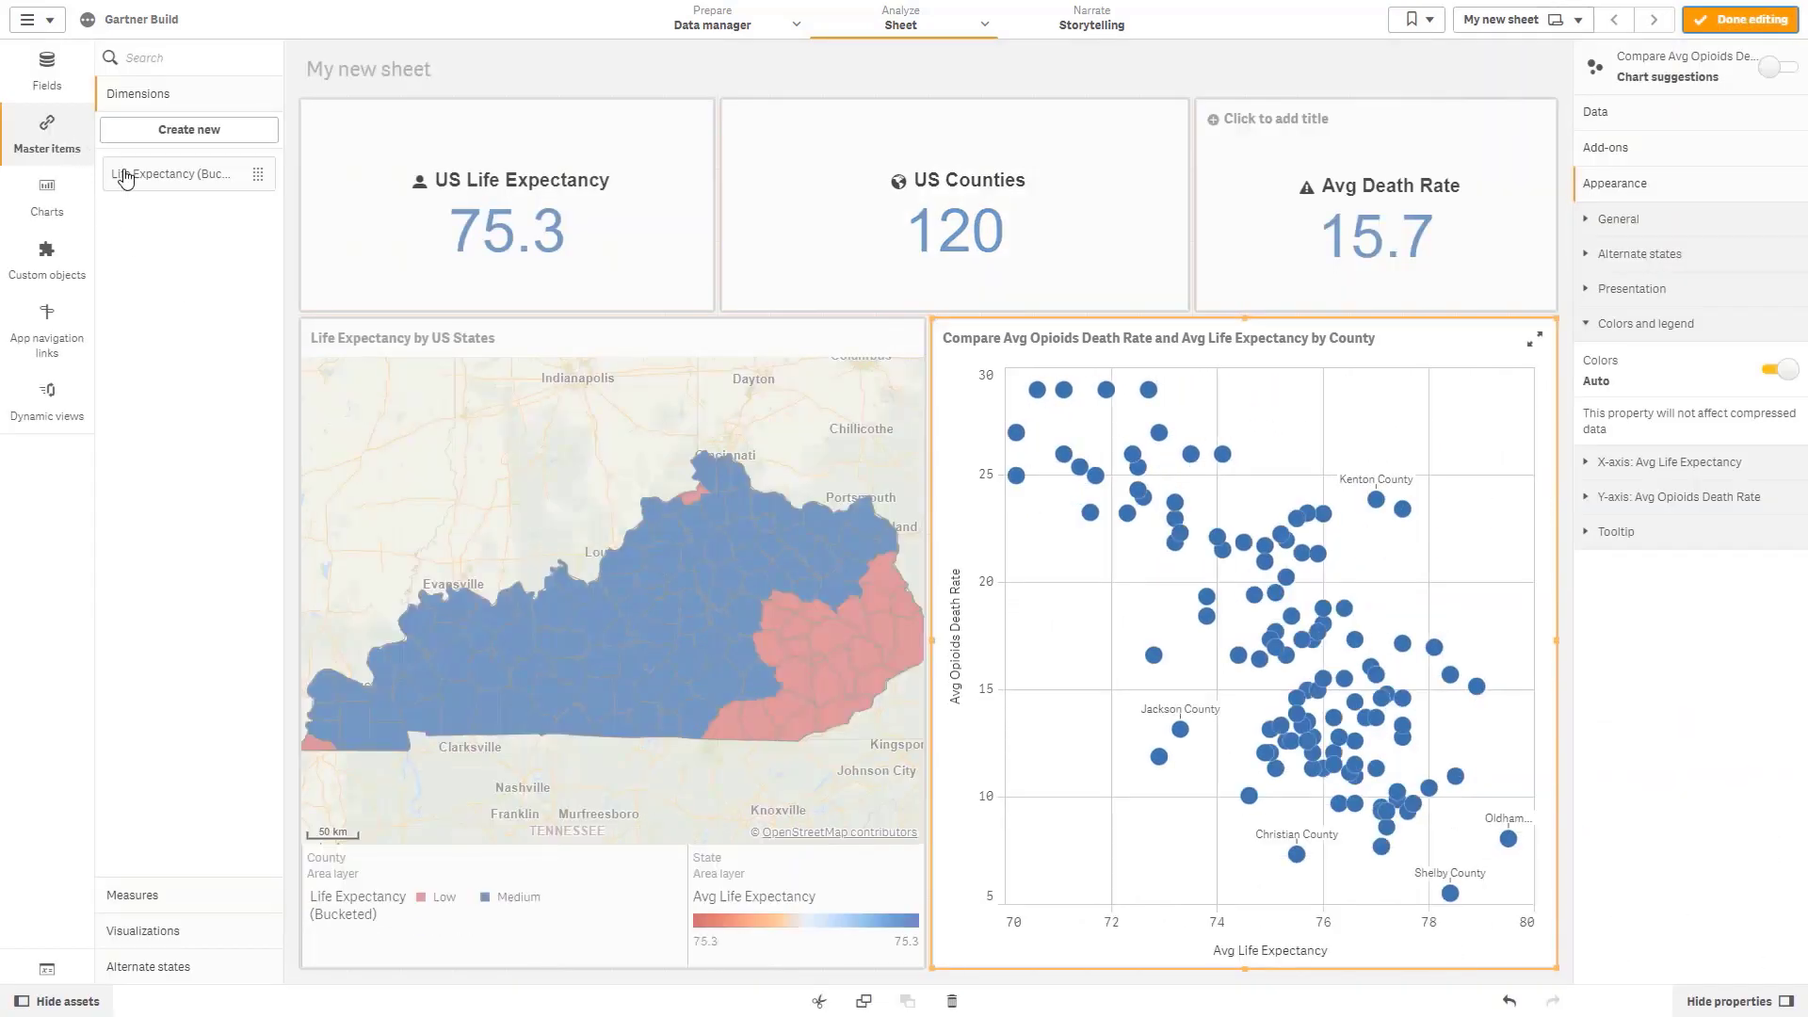
pyautogui.moveTo(141, 182); pyautogui.dragTo(1215, 612)
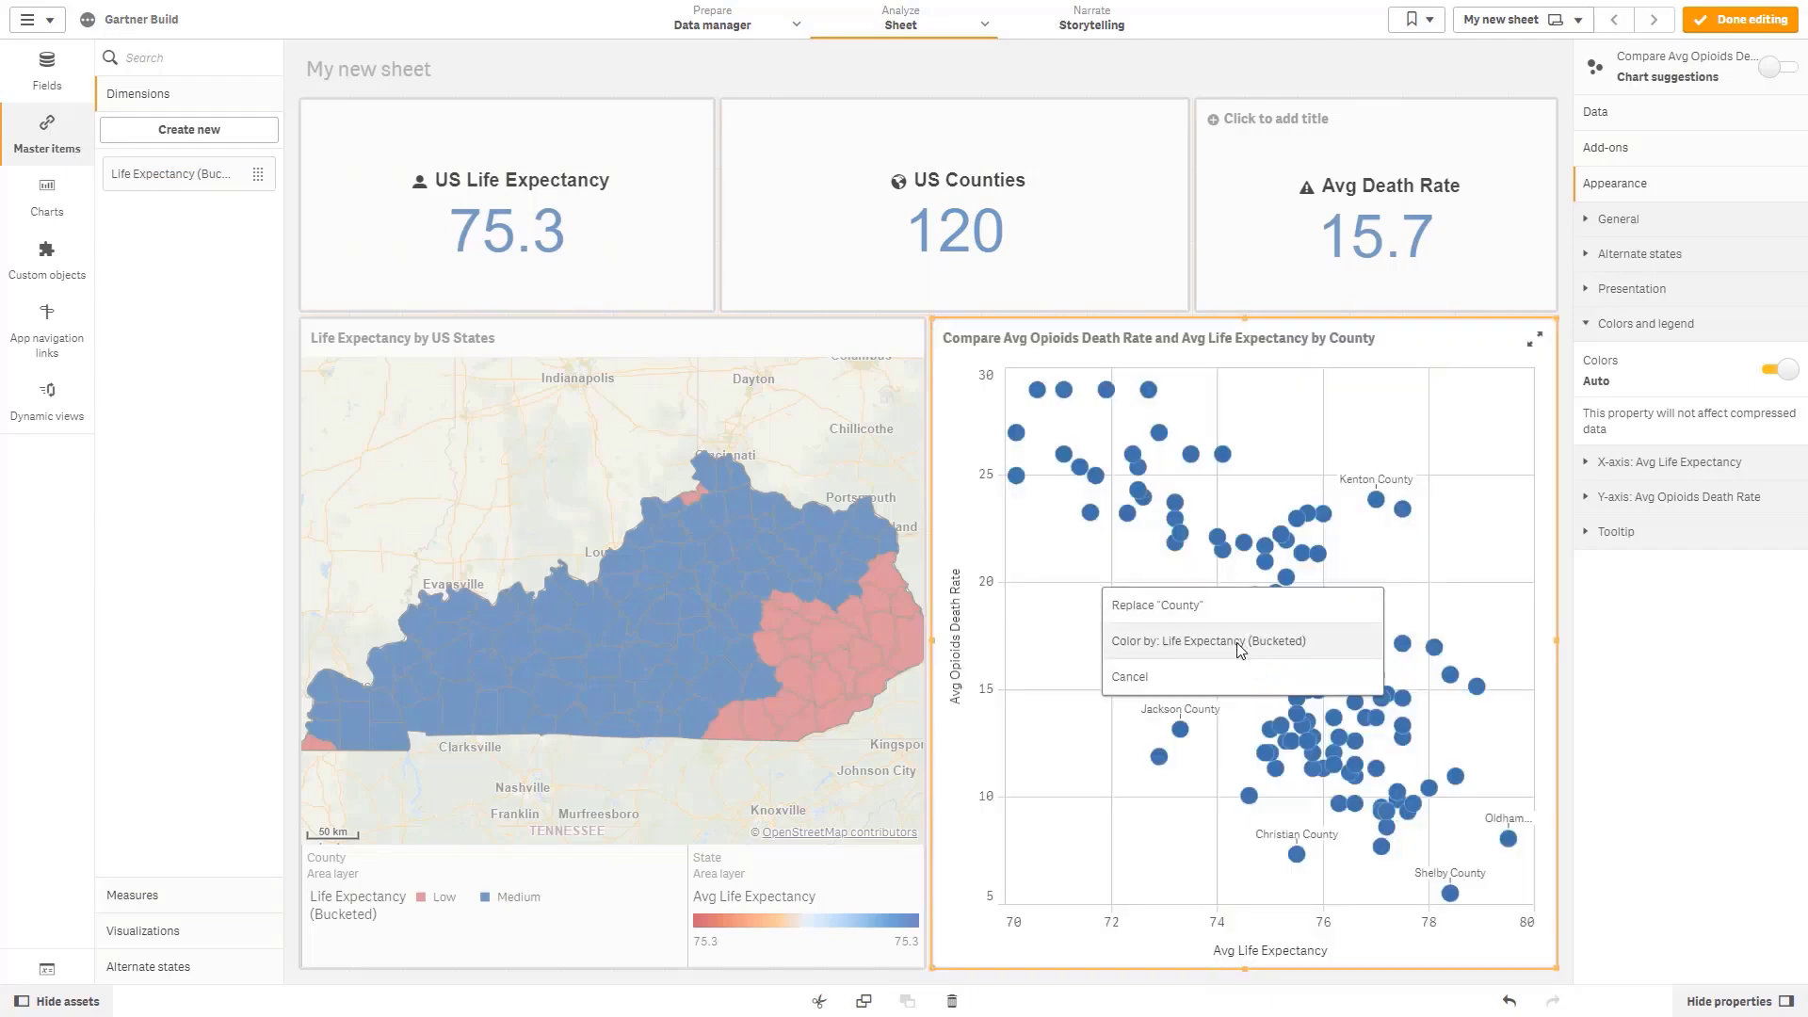
pyautogui.click(1236, 642)
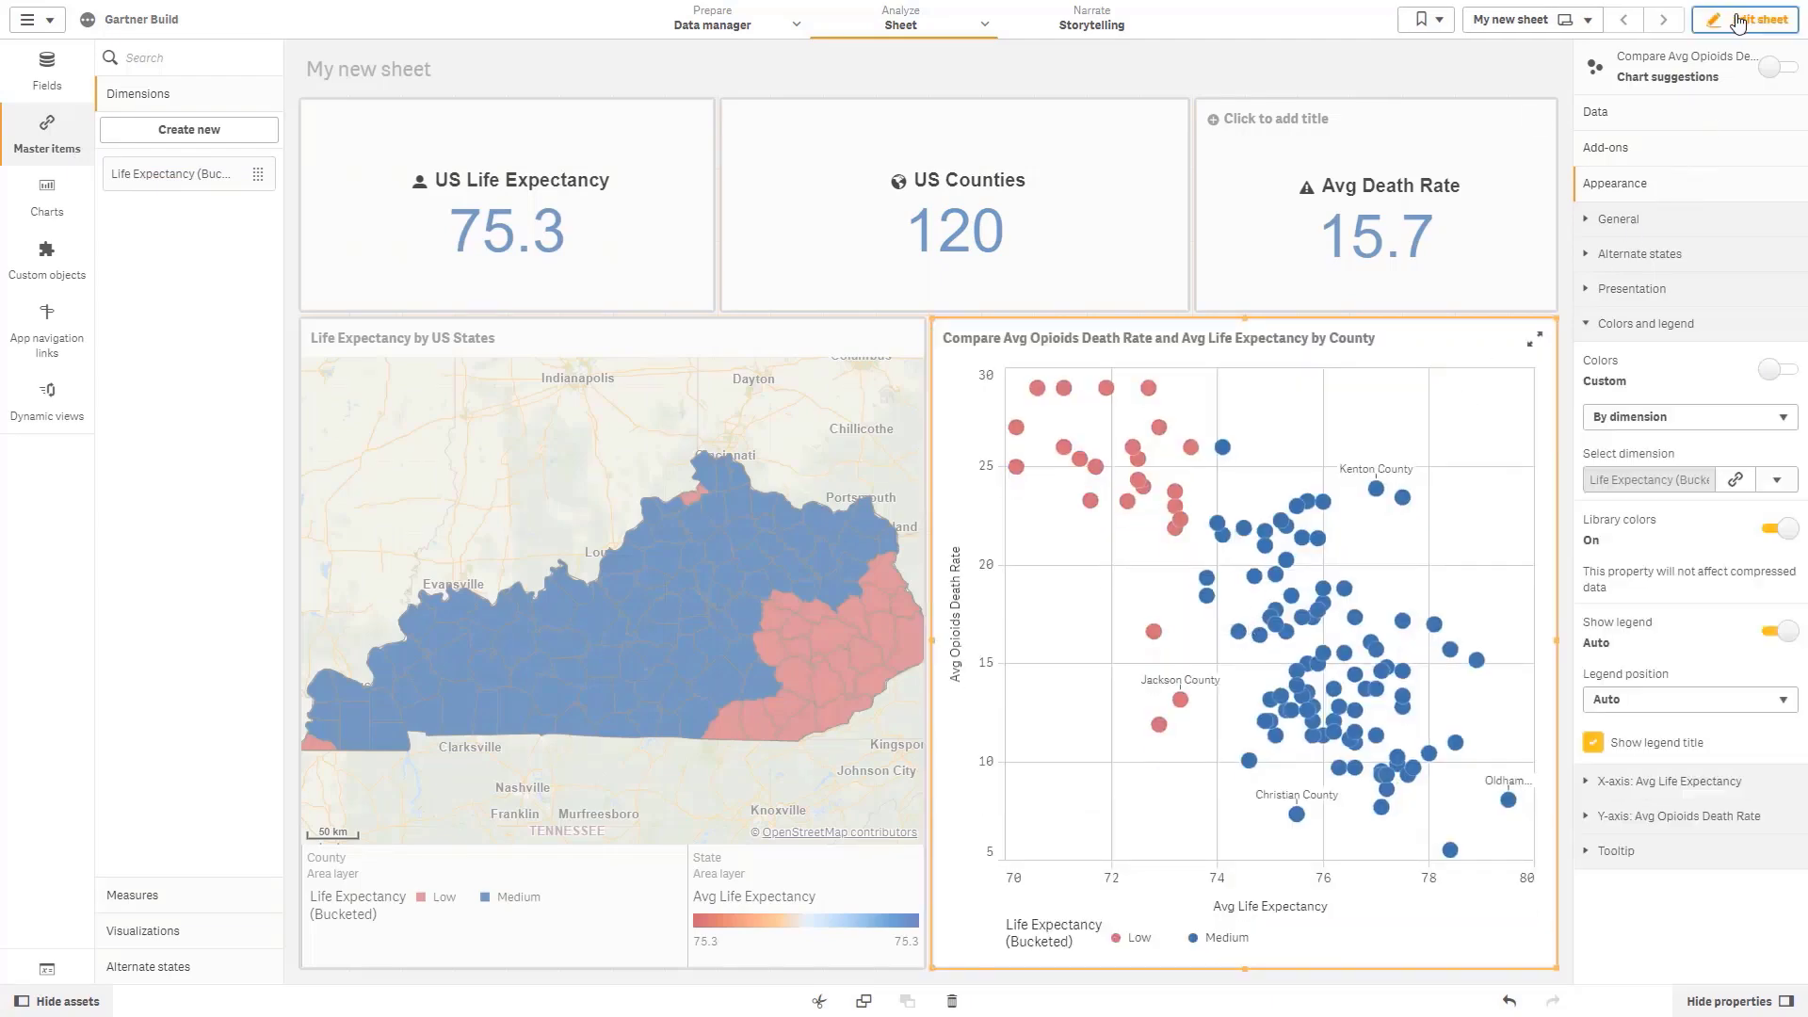
pyautogui.click(1738, 24)
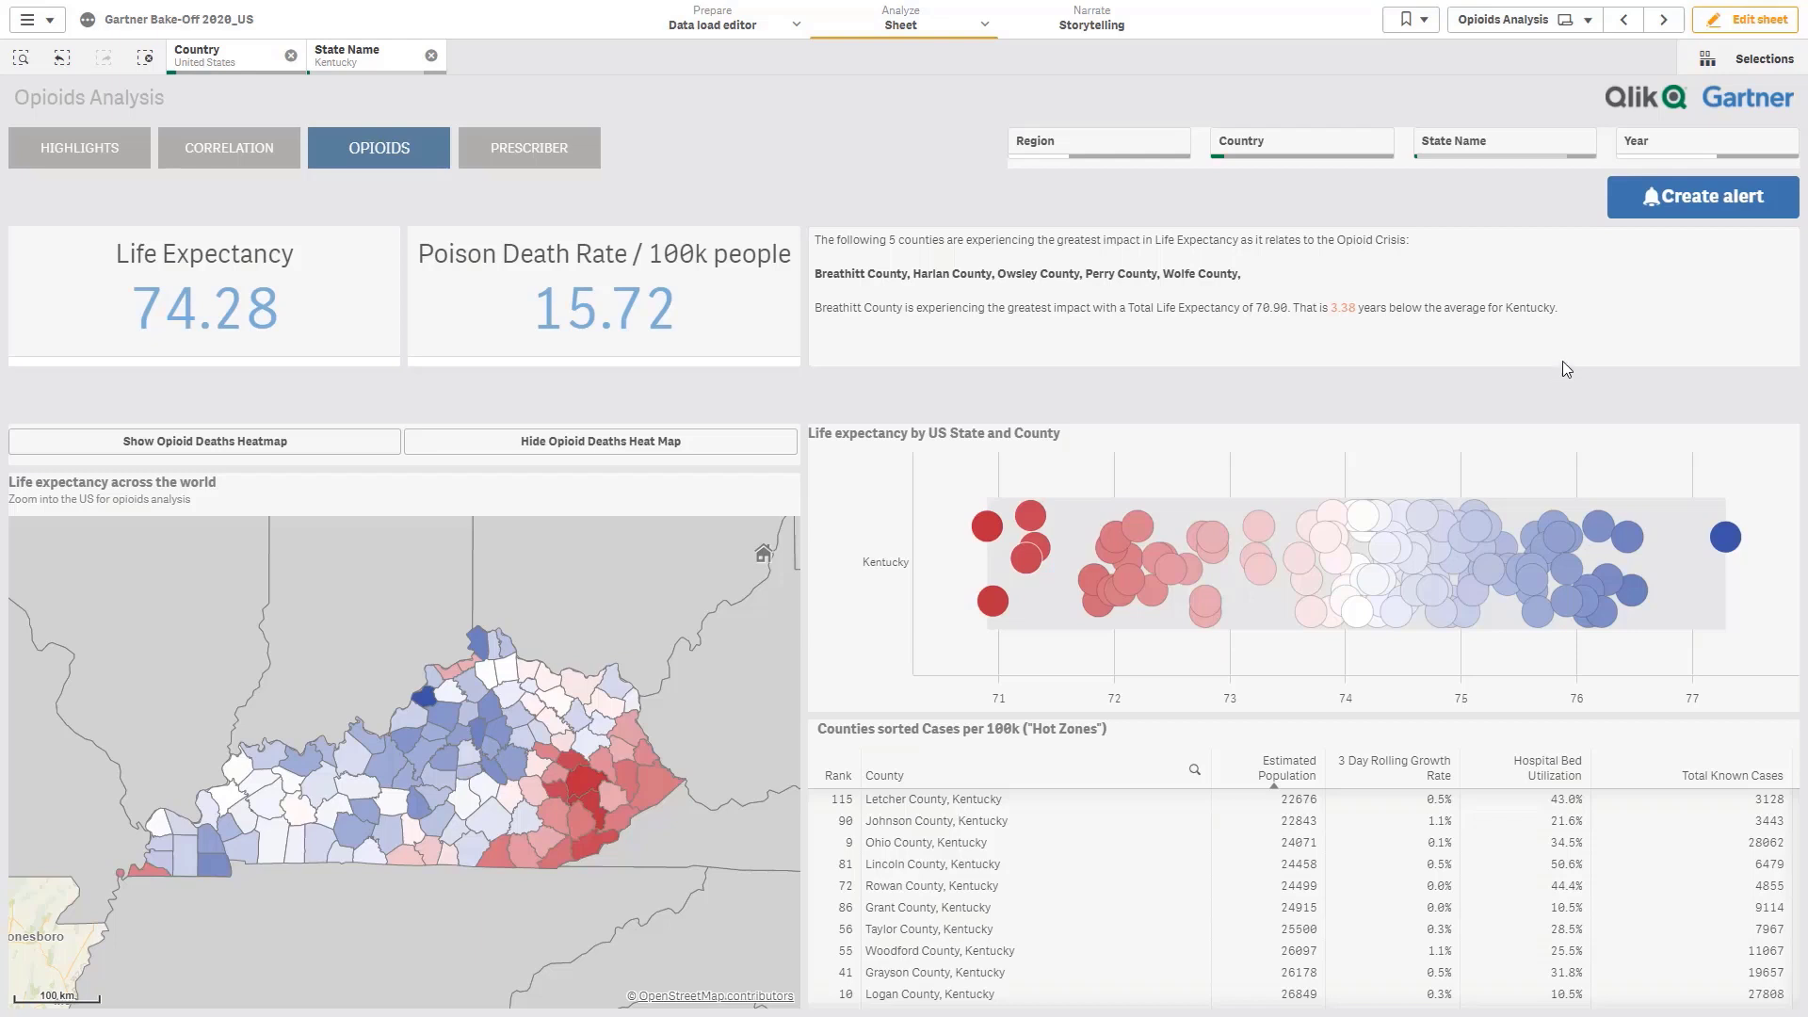
# - Start a new alert using a suggested name and move on to its data settings
pyautogui.click(1637, 203)
pyautogui.click(730, 415)
pyautogui.click(603, 556)
pyautogui.click(1304, 521)
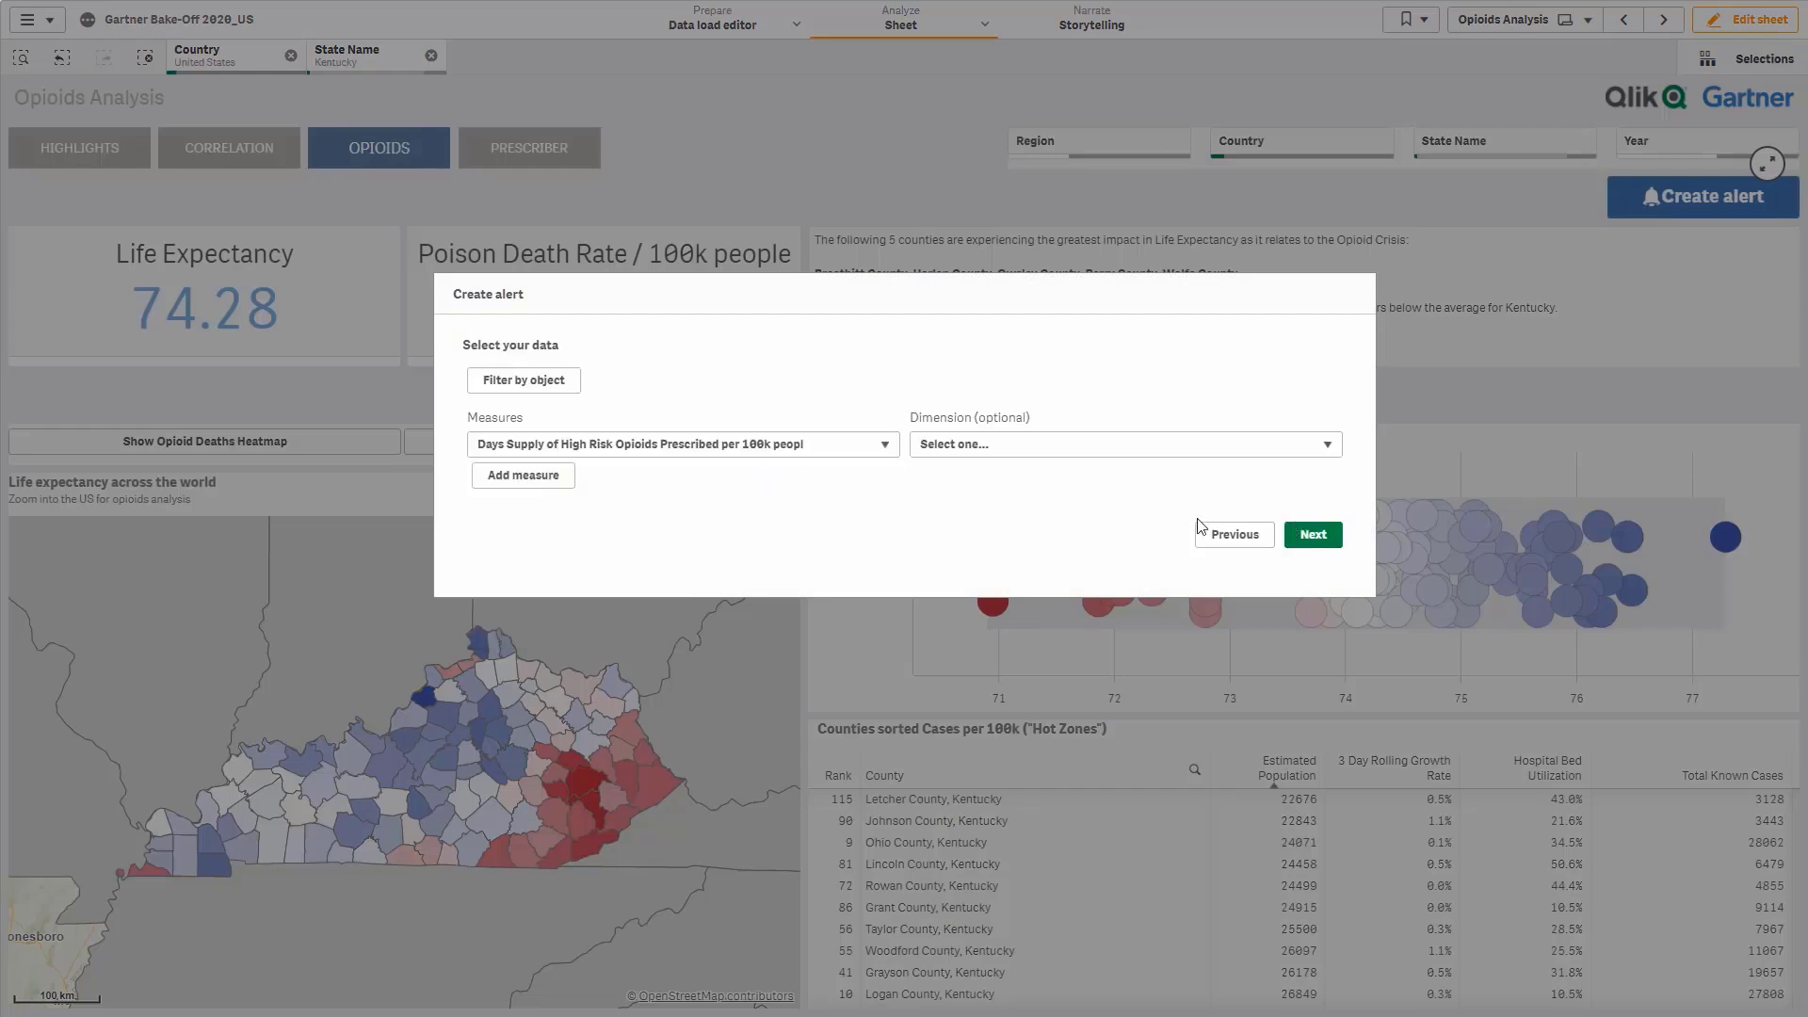
pyautogui.click(880, 446)
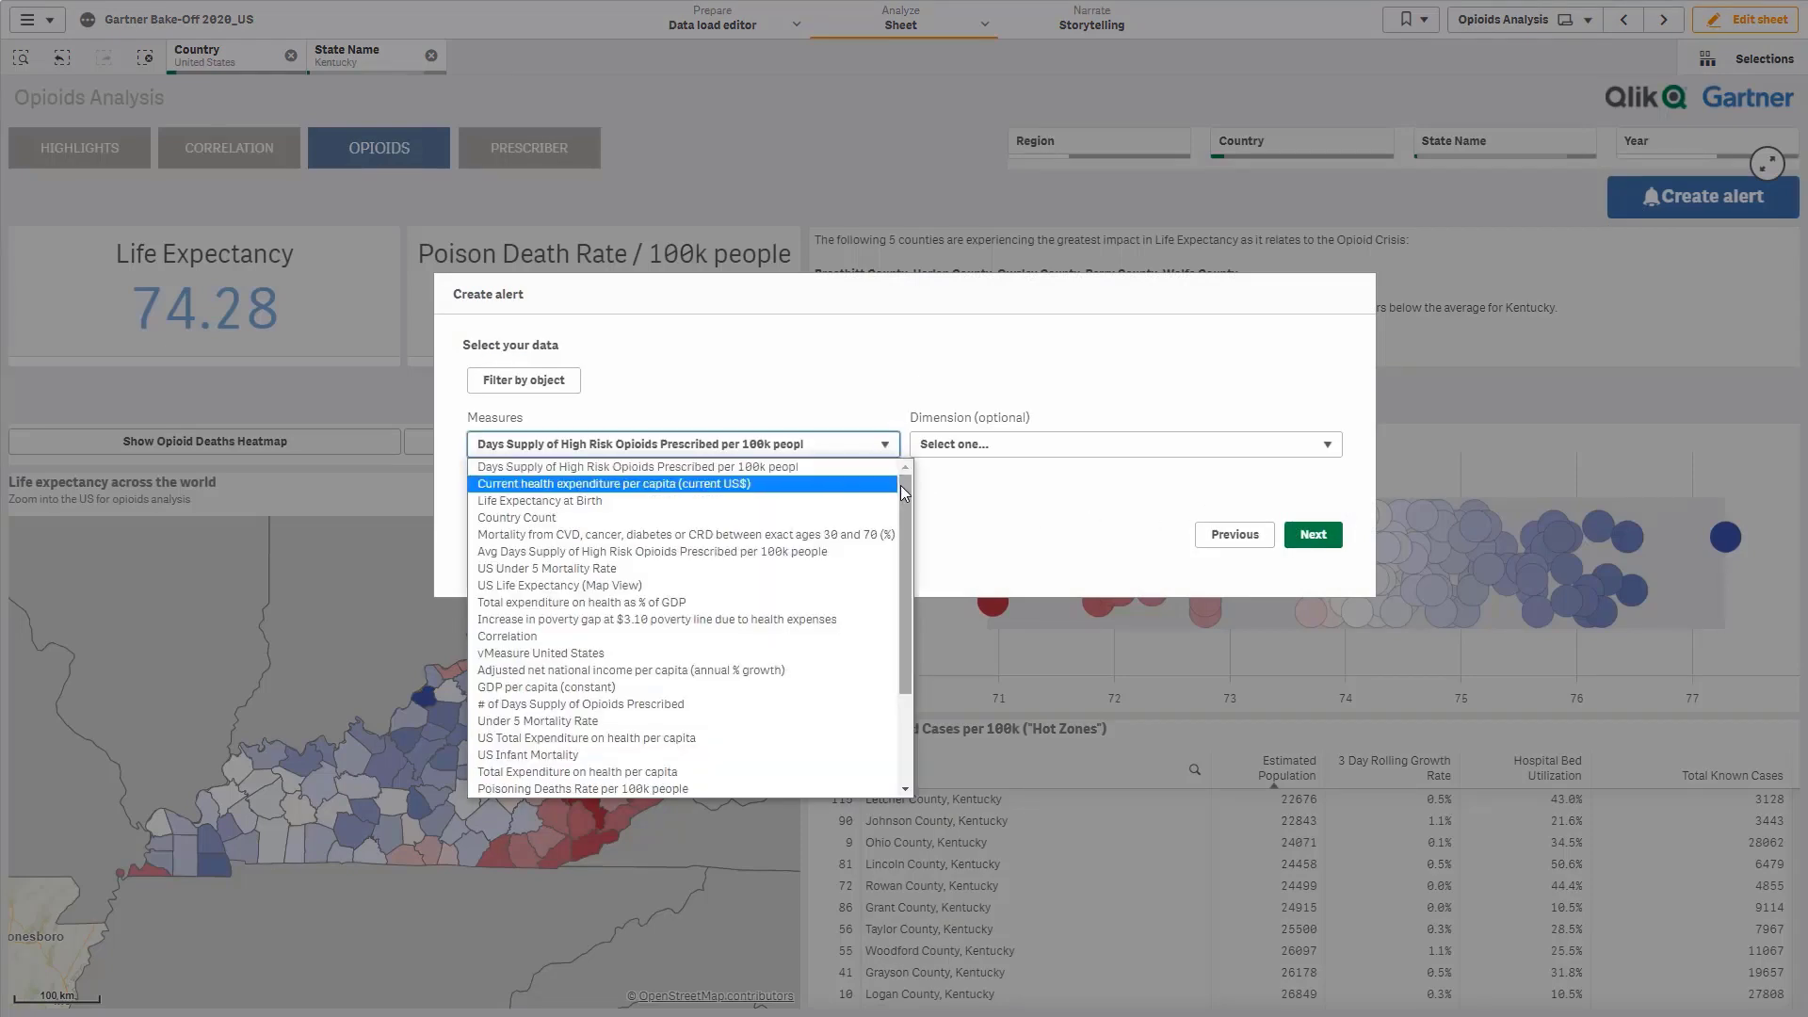
pyautogui.moveTo(901, 486)
pyautogui.mouseDown()
pyautogui.moveTo(902, 608)
pyautogui.moveTo(914, 500)
pyautogui.mouseUp()
pyautogui.click(861, 382)
# - Base the alert on the Hot Zones table: 3 Day Rolling Growth Rate and Hospital Bed Utilization by County
pyautogui.click(523, 381)
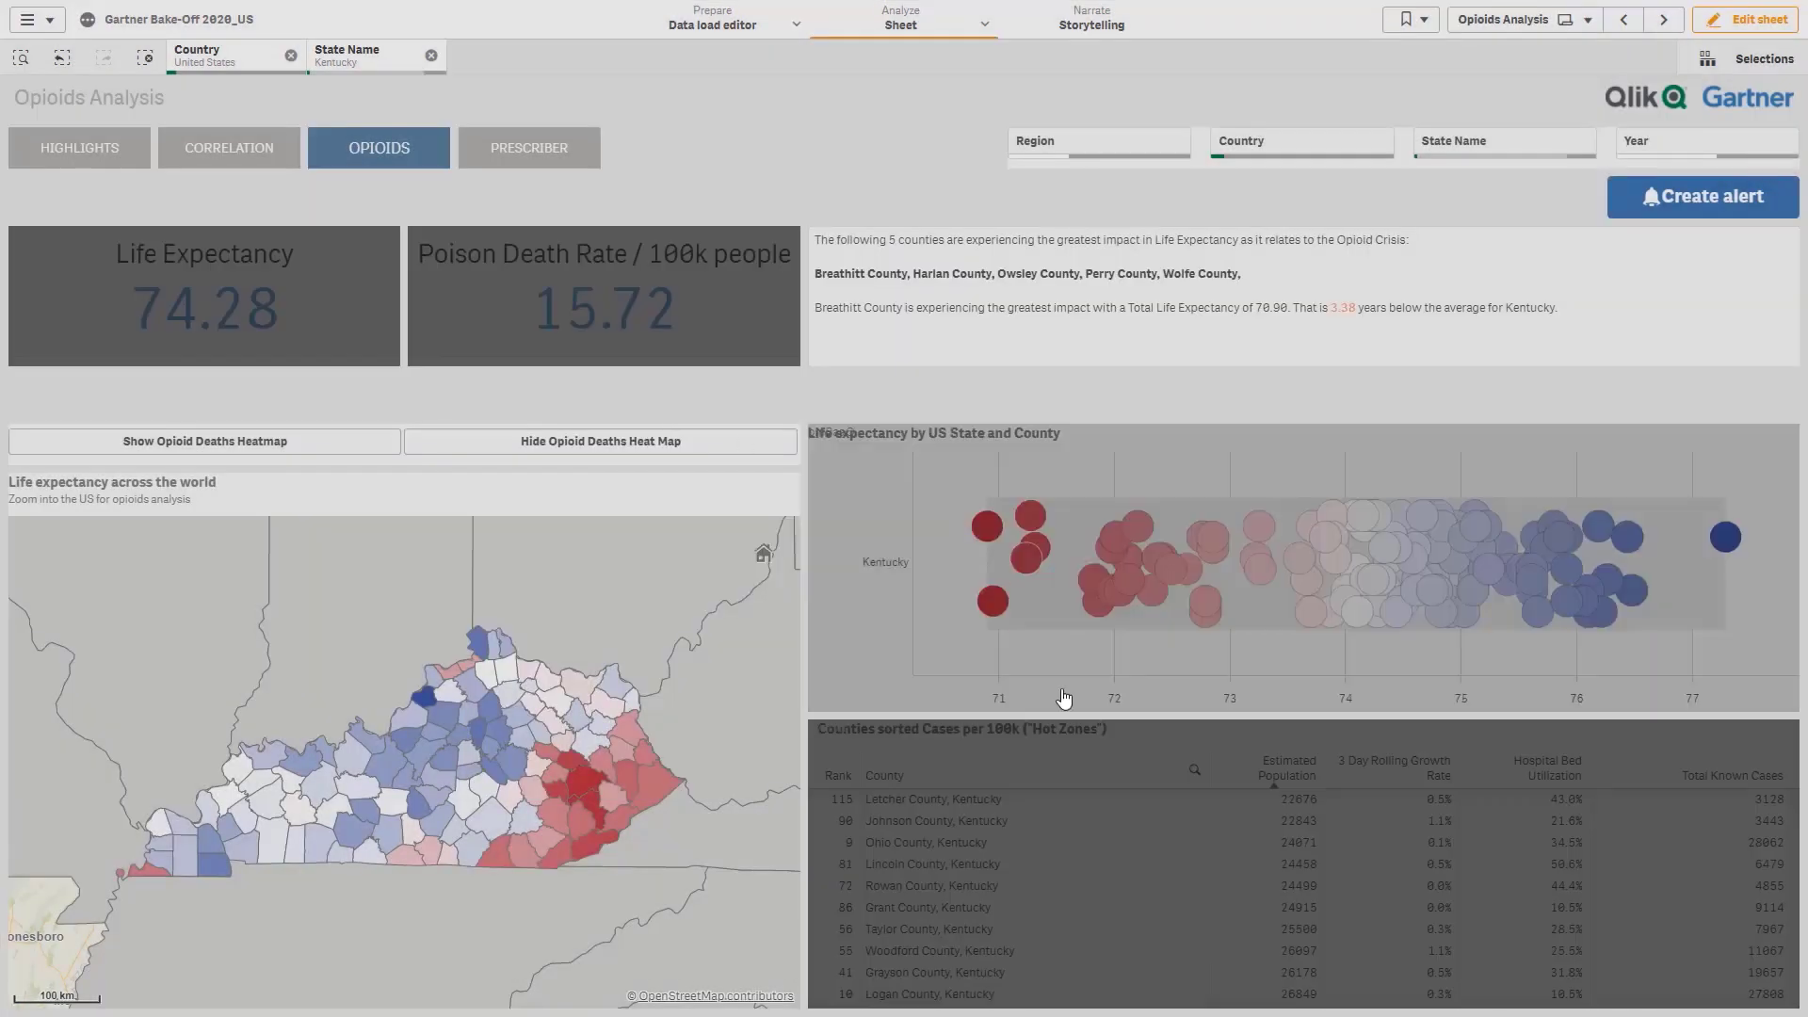
pyautogui.click(1121, 824)
pyautogui.click(560, 500)
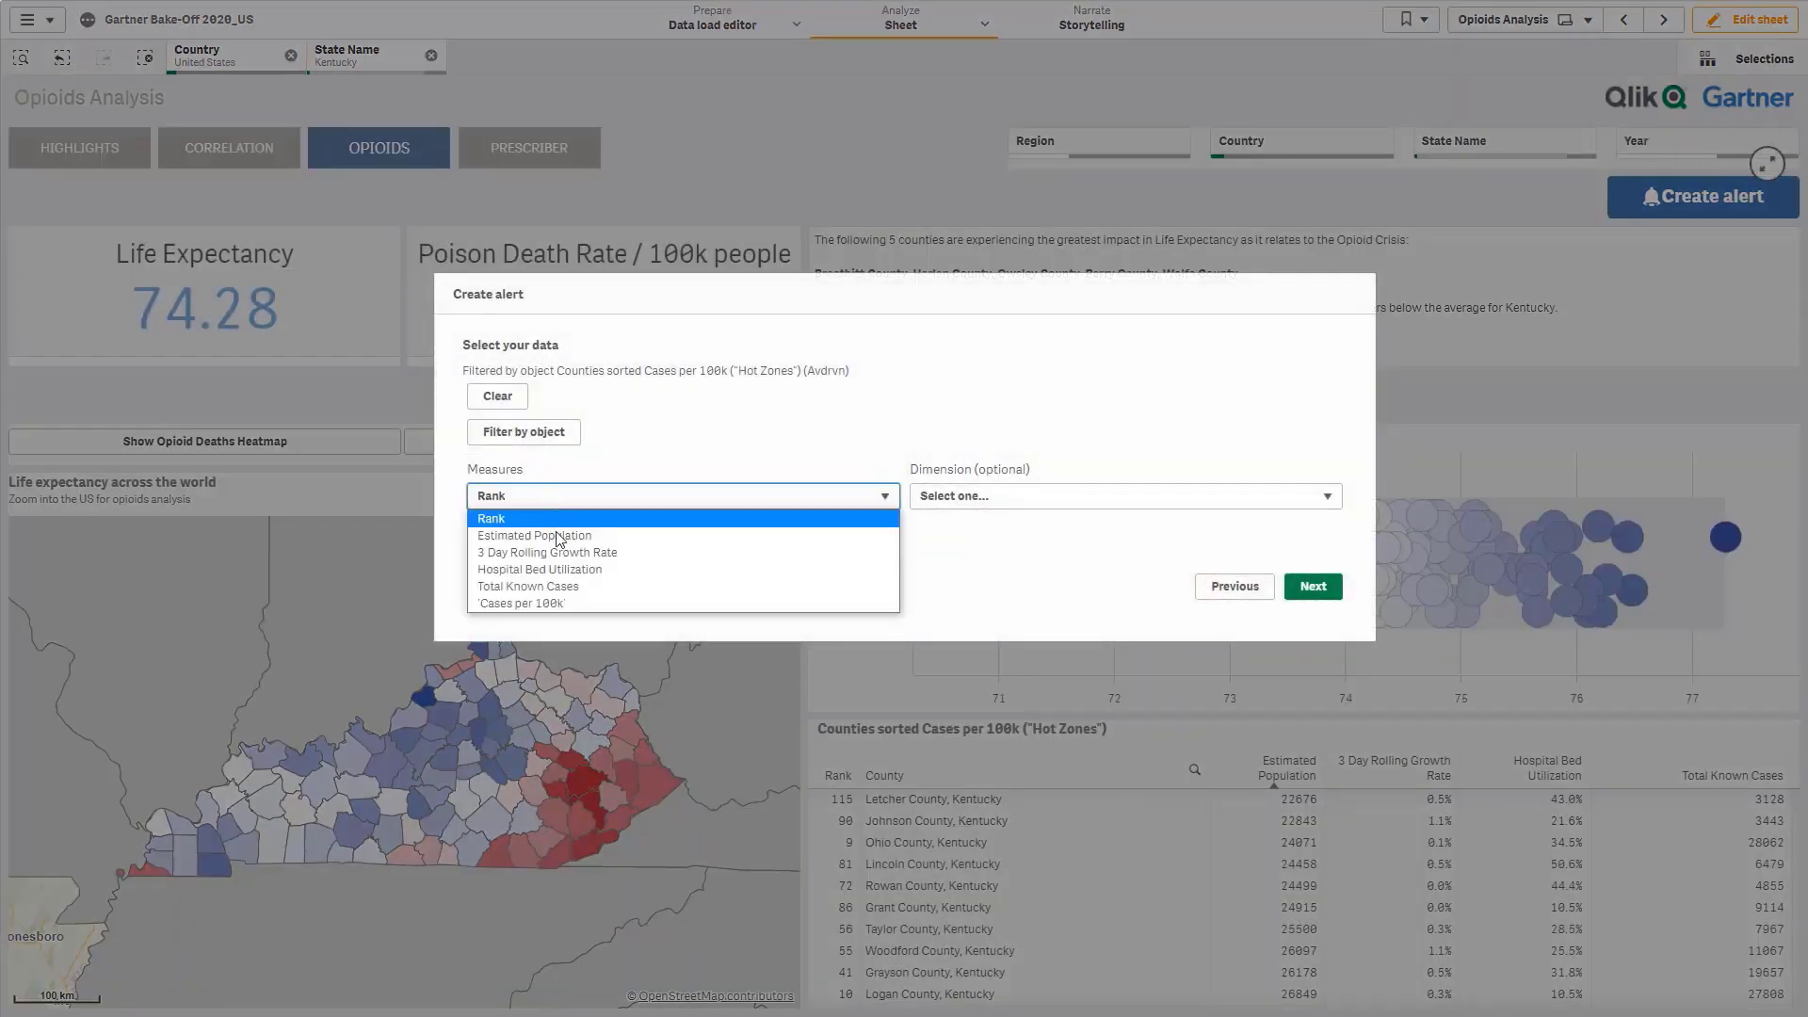
pyautogui.click(556, 548)
pyautogui.click(546, 507)
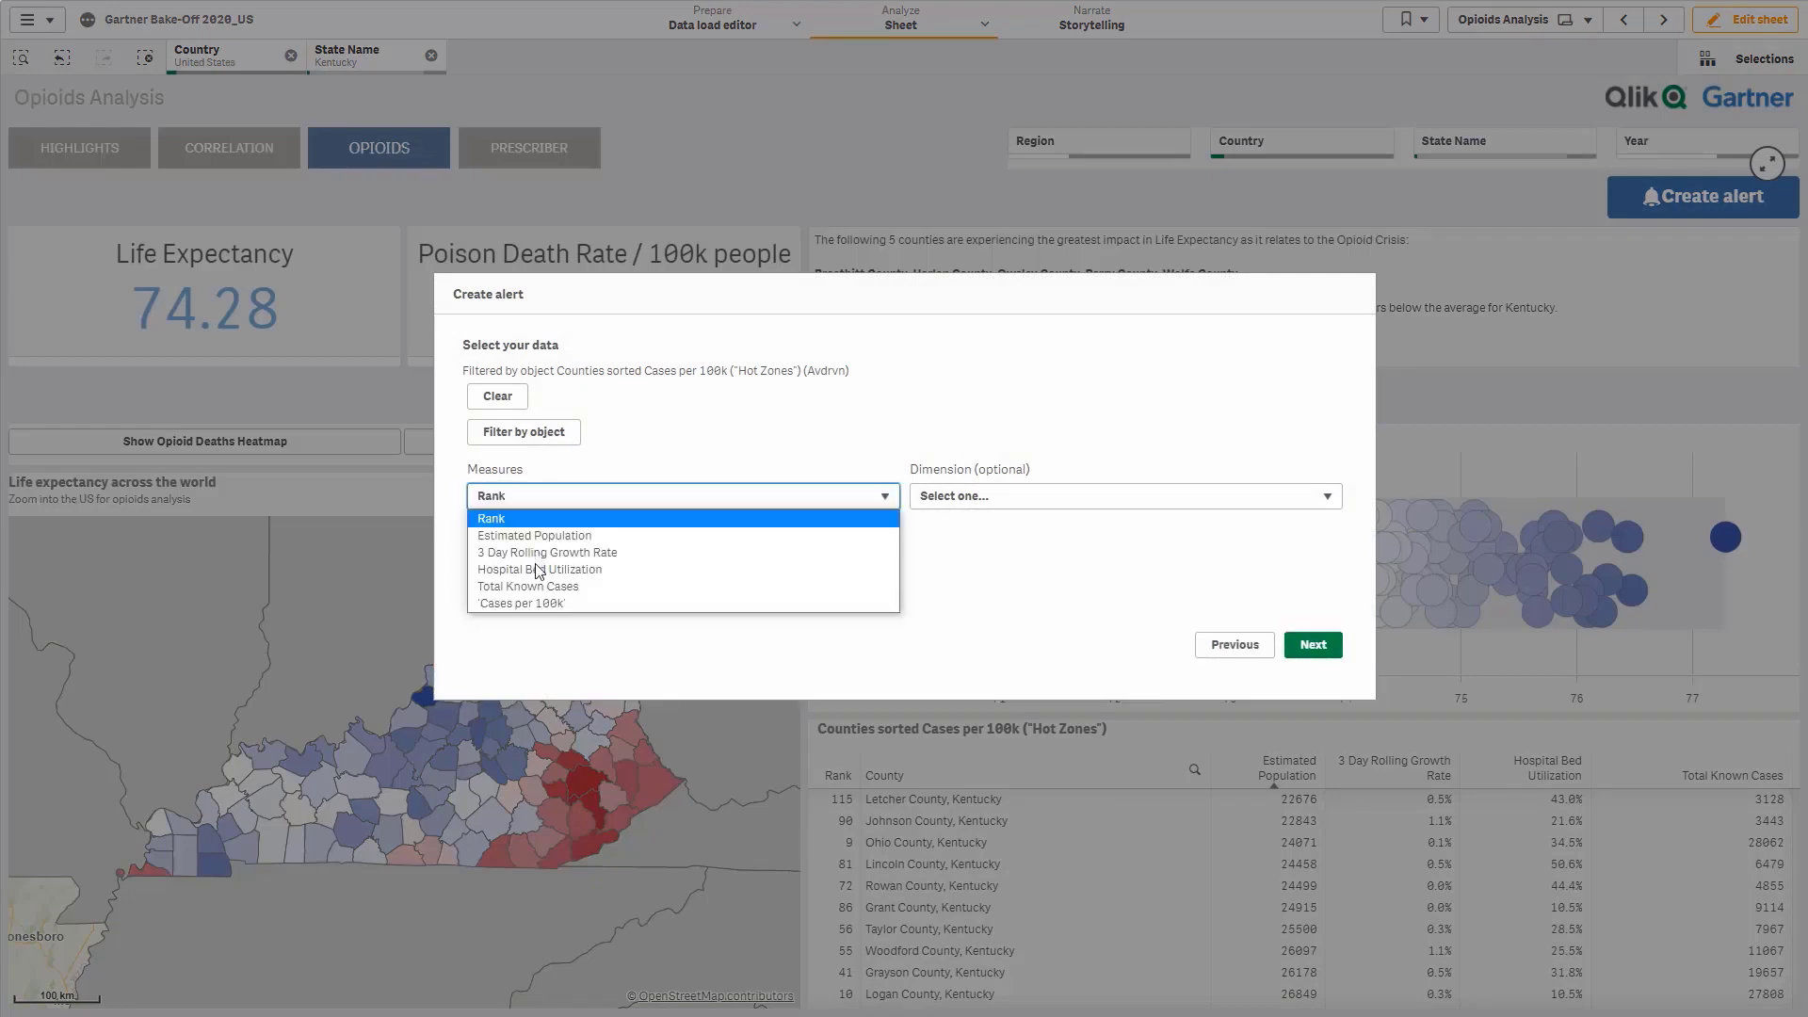
pyautogui.click(535, 569)
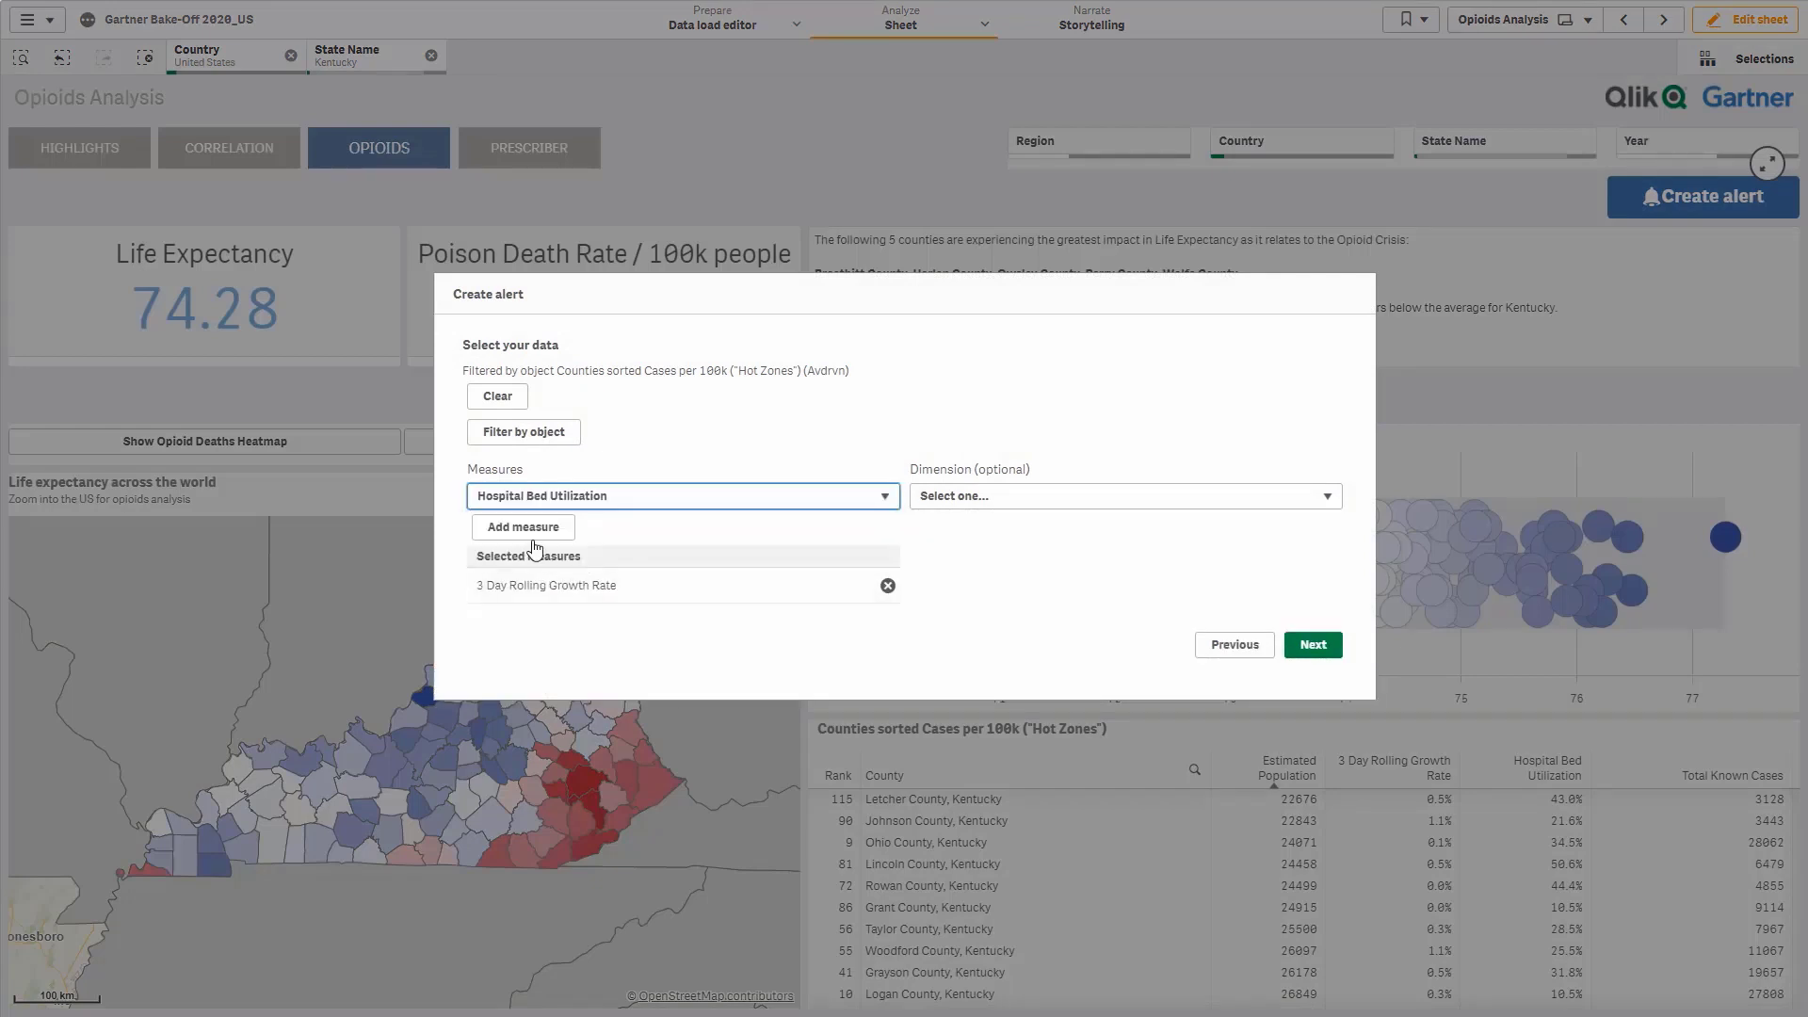
pyautogui.click(932, 496)
pyautogui.click(959, 531)
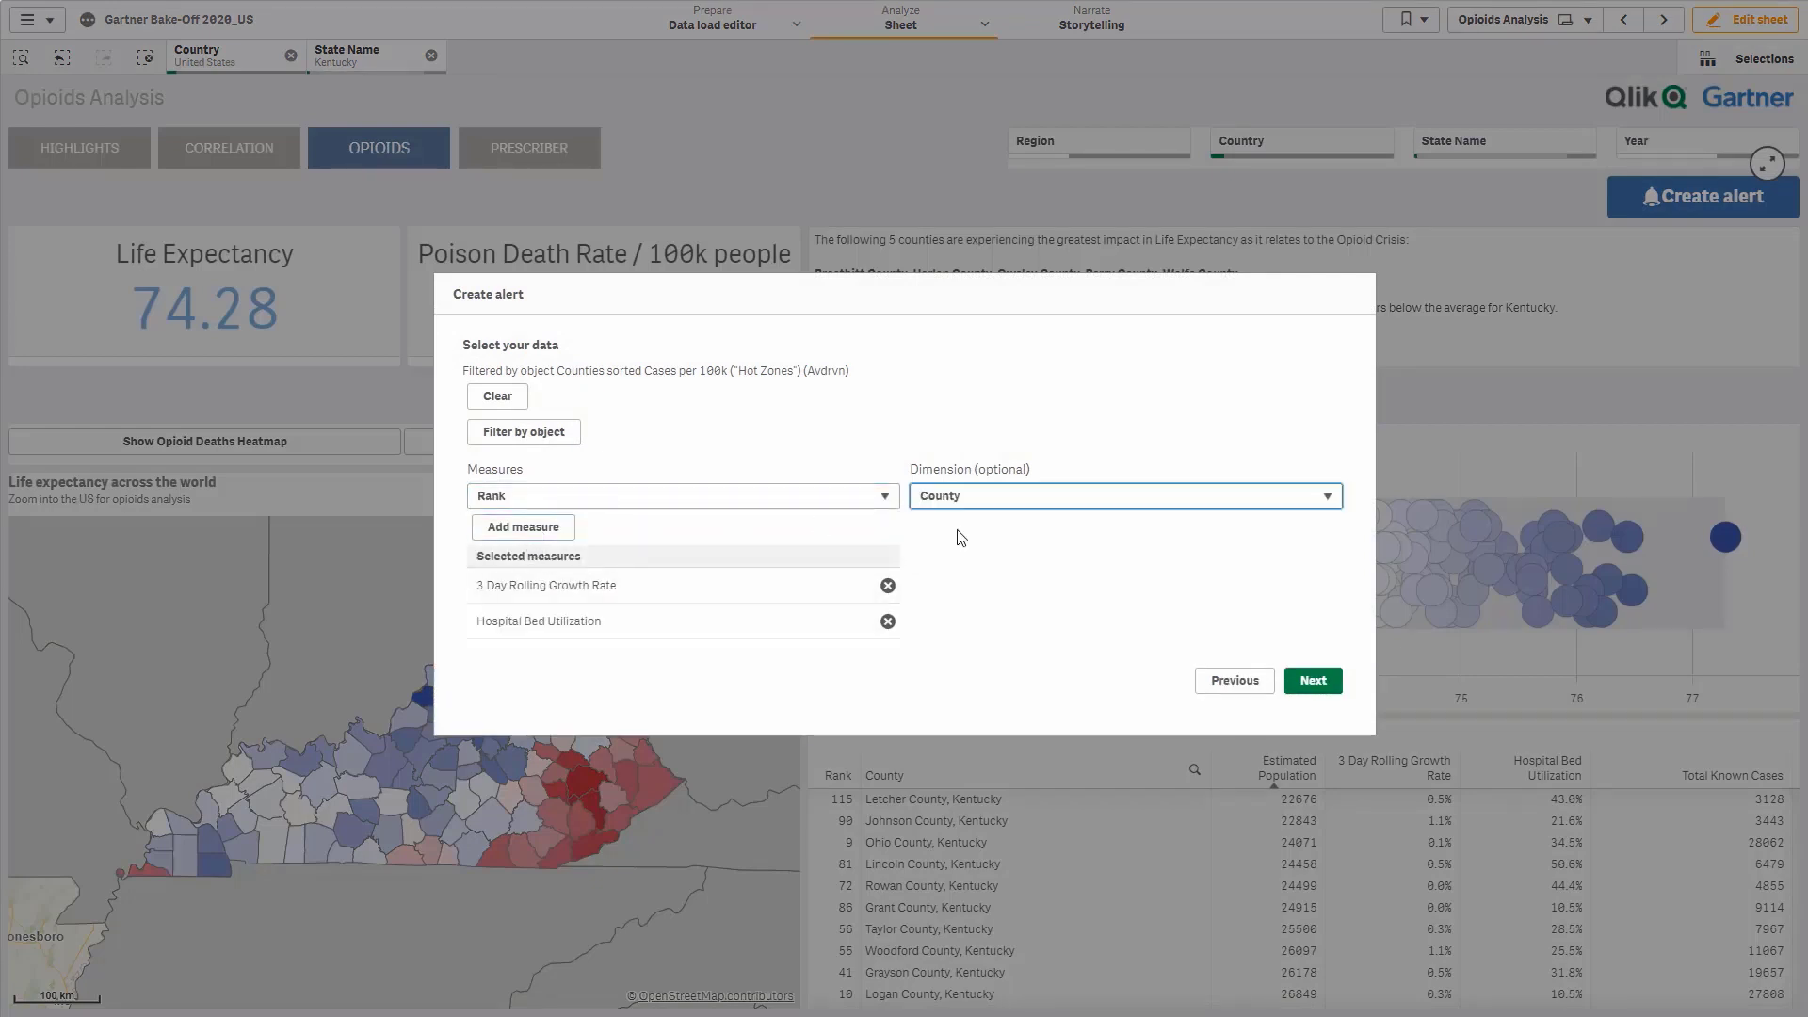
pyautogui.click(1324, 687)
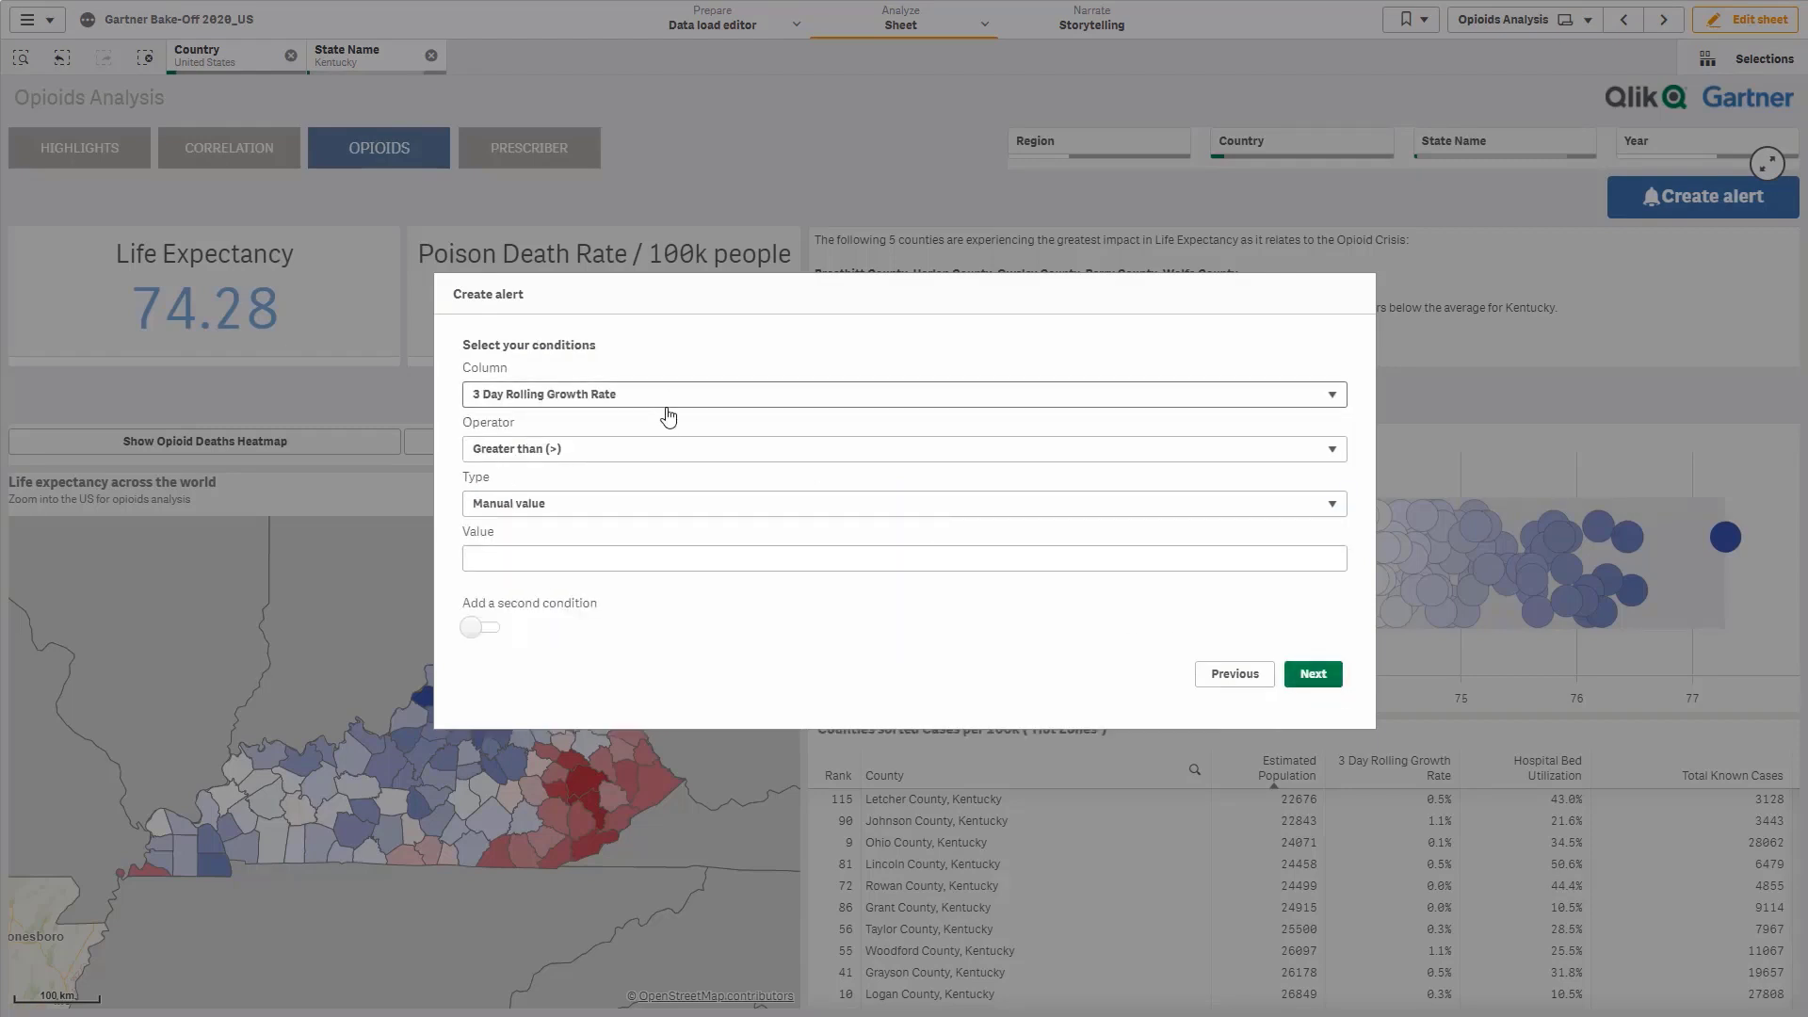
# - Set the first condition to a Manual value threshold of .05 for 3 Day Rolling Growth Rate
pyautogui.click(647, 516)
pyautogui.click(622, 570)
pyautogui.click(605, 557)
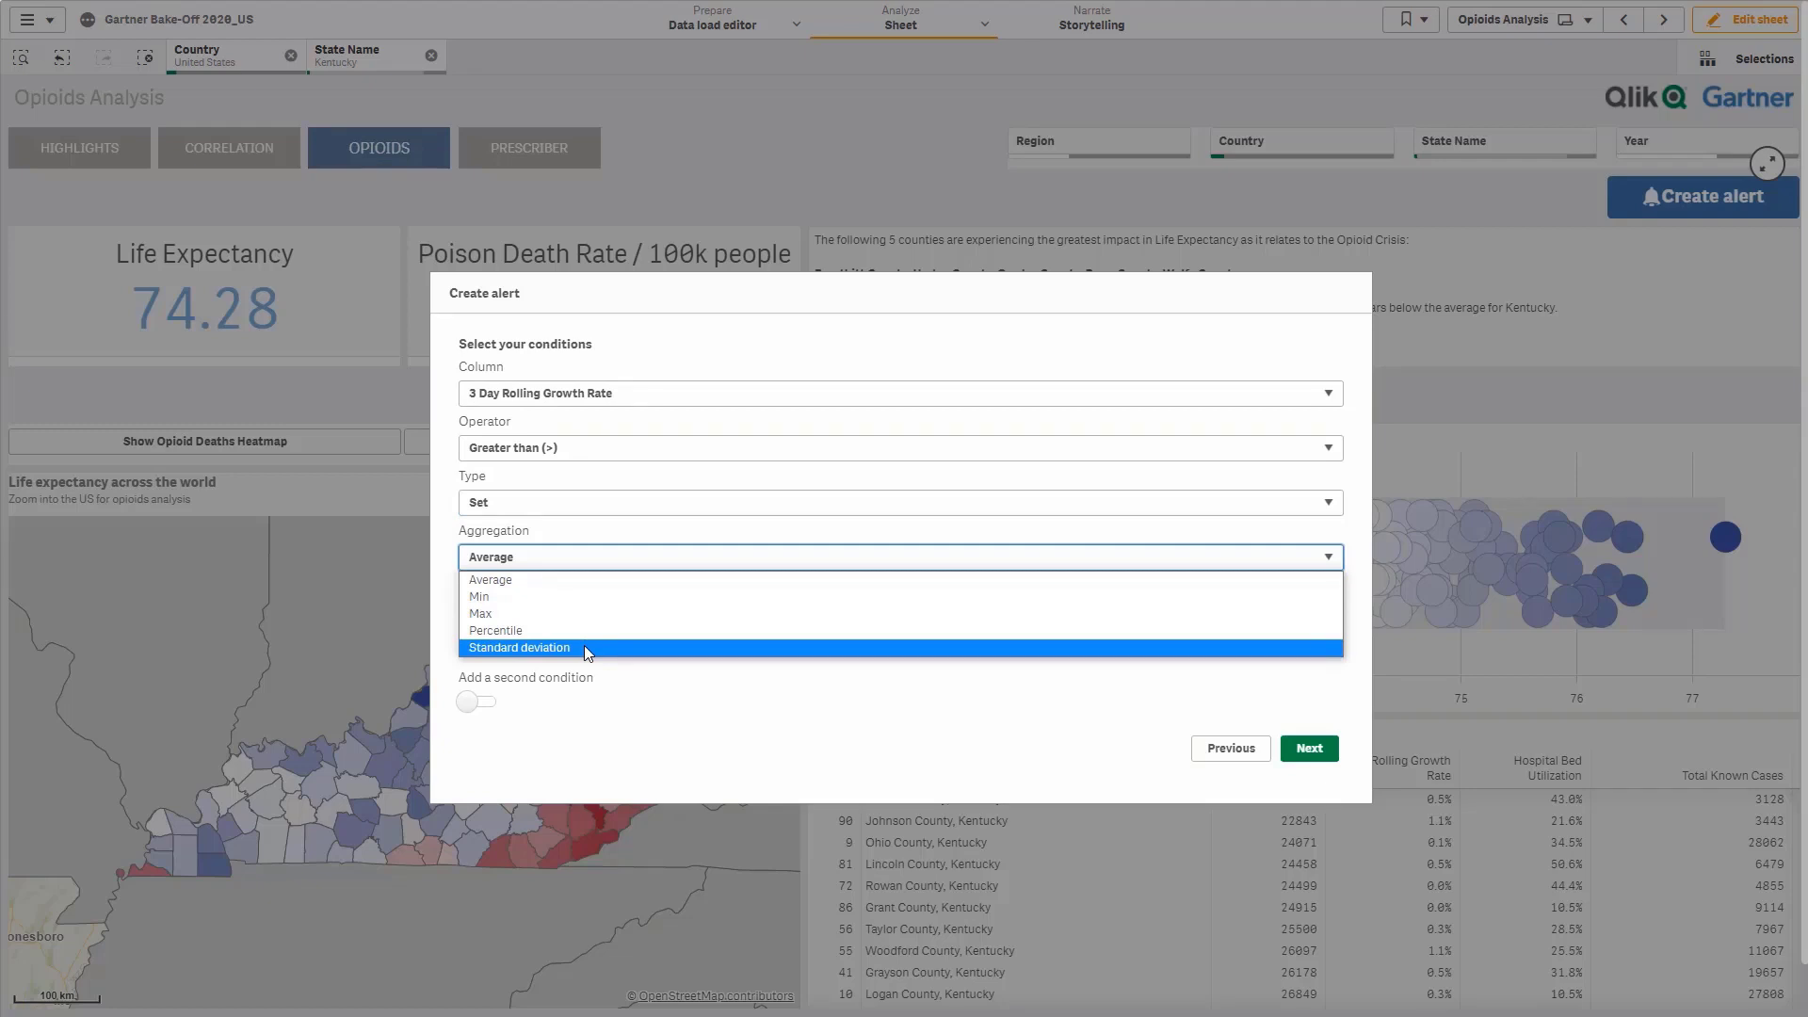
pyautogui.click(565, 511)
pyautogui.click(559, 534)
pyautogui.click(545, 556)
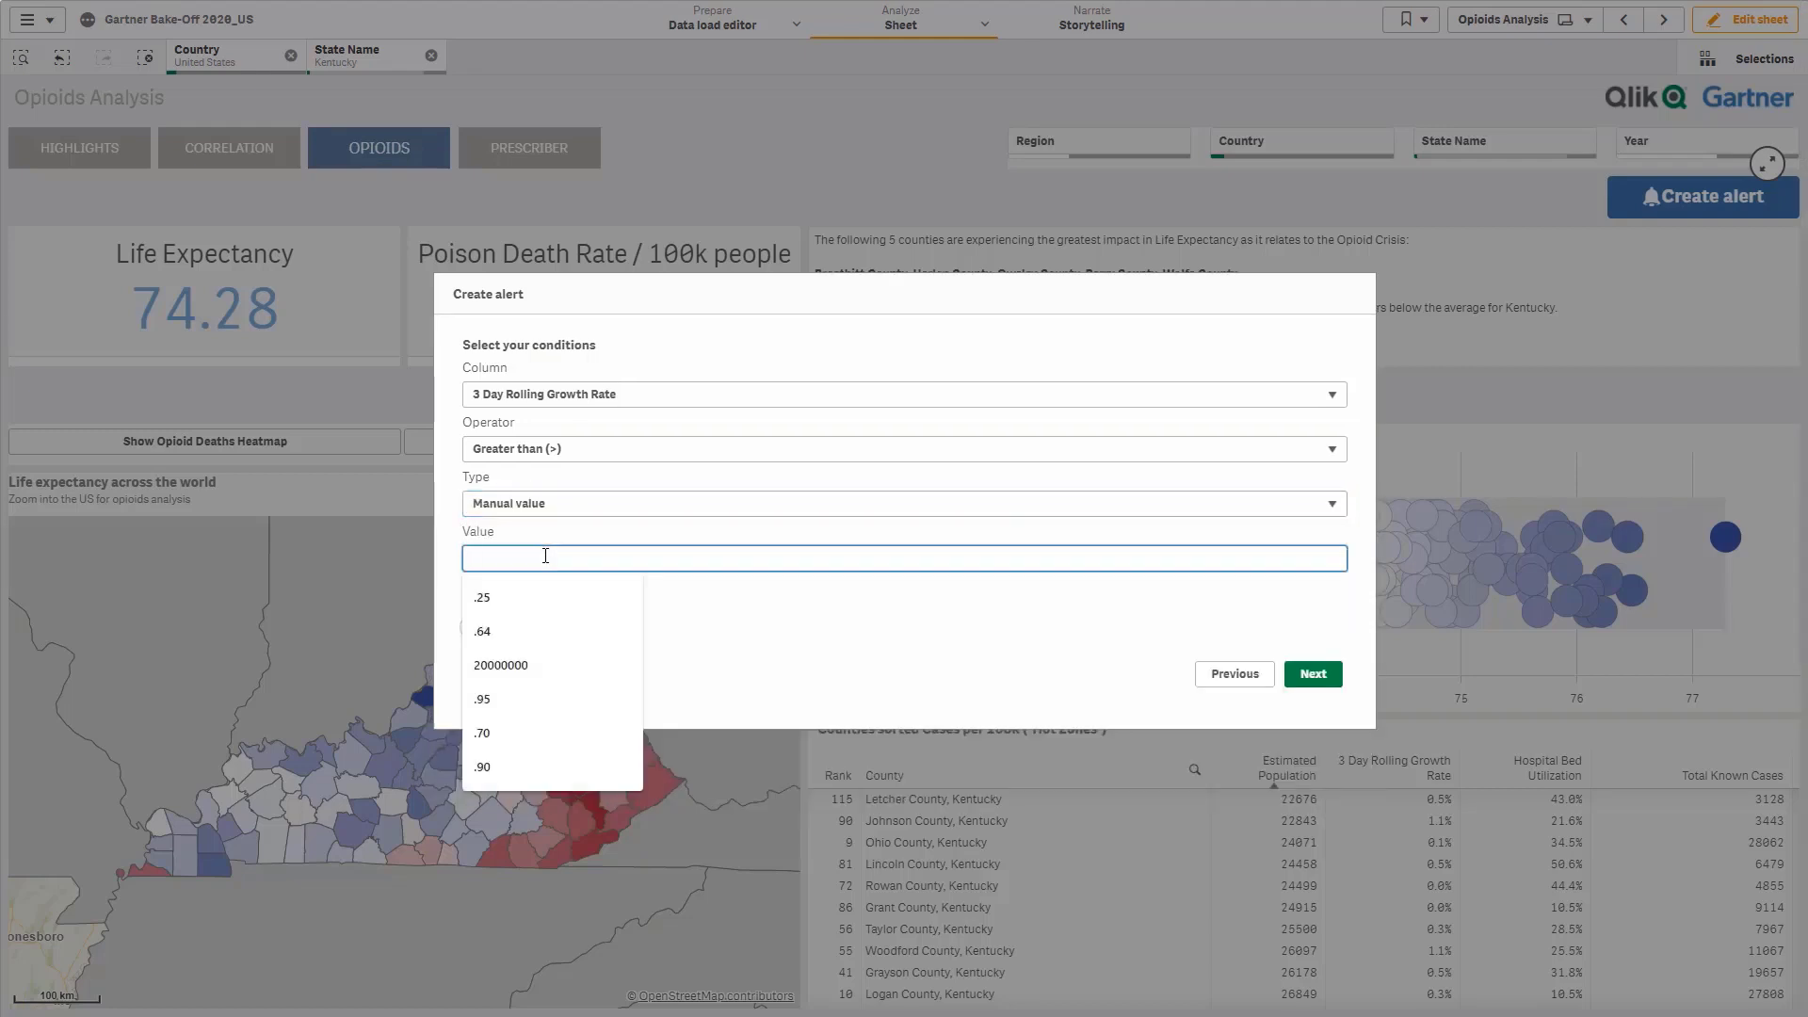
pyautogui.write('.05')
# - Add a second condition on Hospital Bed Utilization and begin entering its threshold
pyautogui.click(485, 628)
pyautogui.click(521, 713)
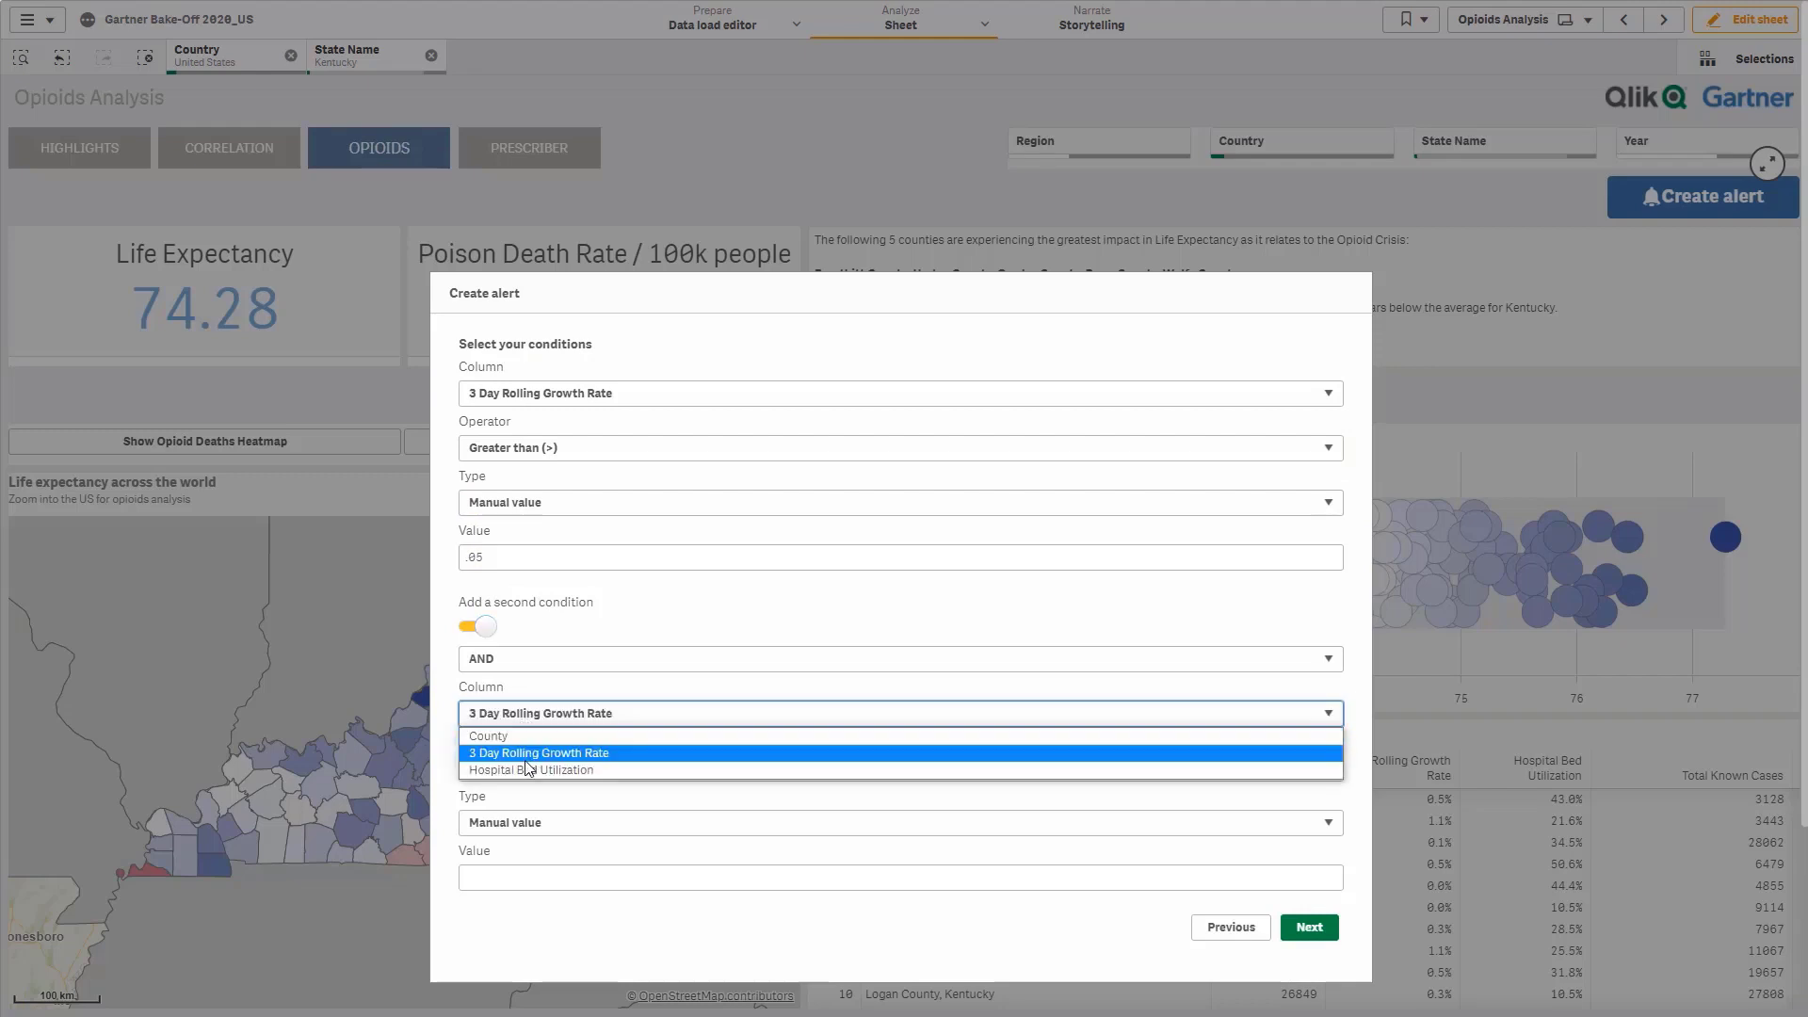
pyautogui.click(529, 763)
pyautogui.click(528, 876)
# - Enter .5, keep frequency Every time and channels All, and create the COVID-19 Hospital Capacity alert
pyautogui.write('.5')
pyautogui.click(1310, 928)
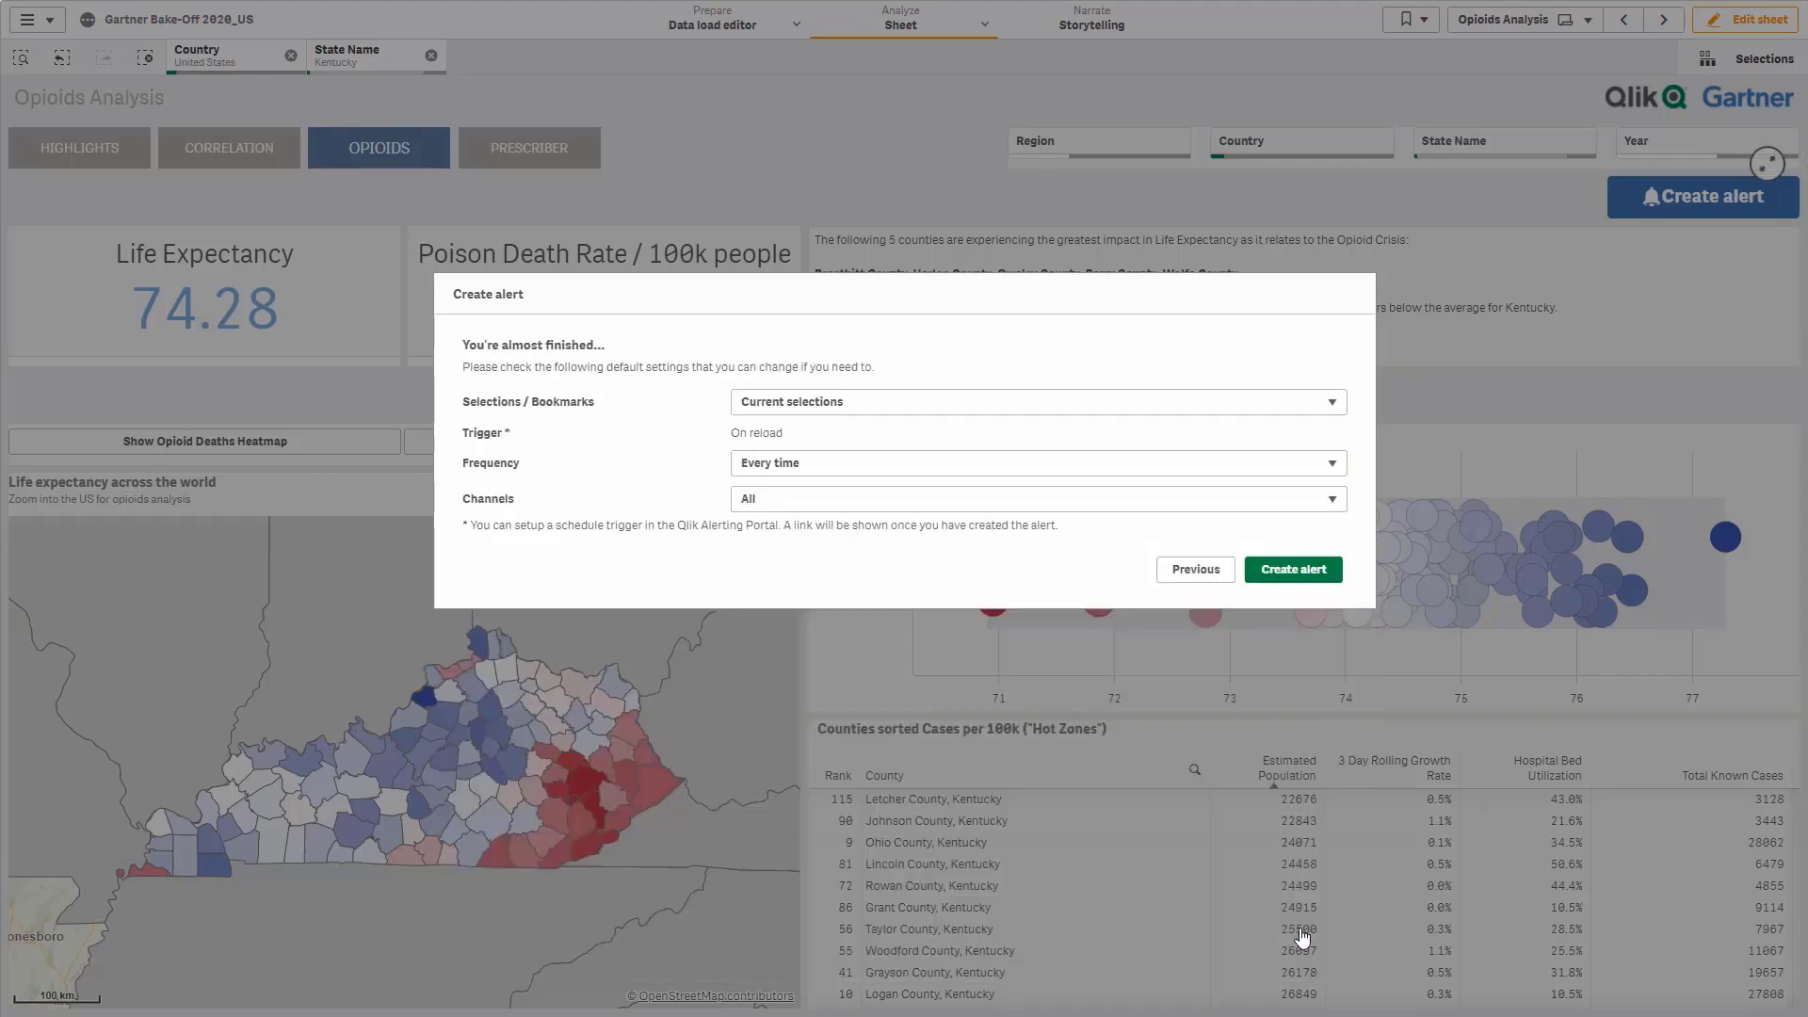
pyautogui.click(818, 465)
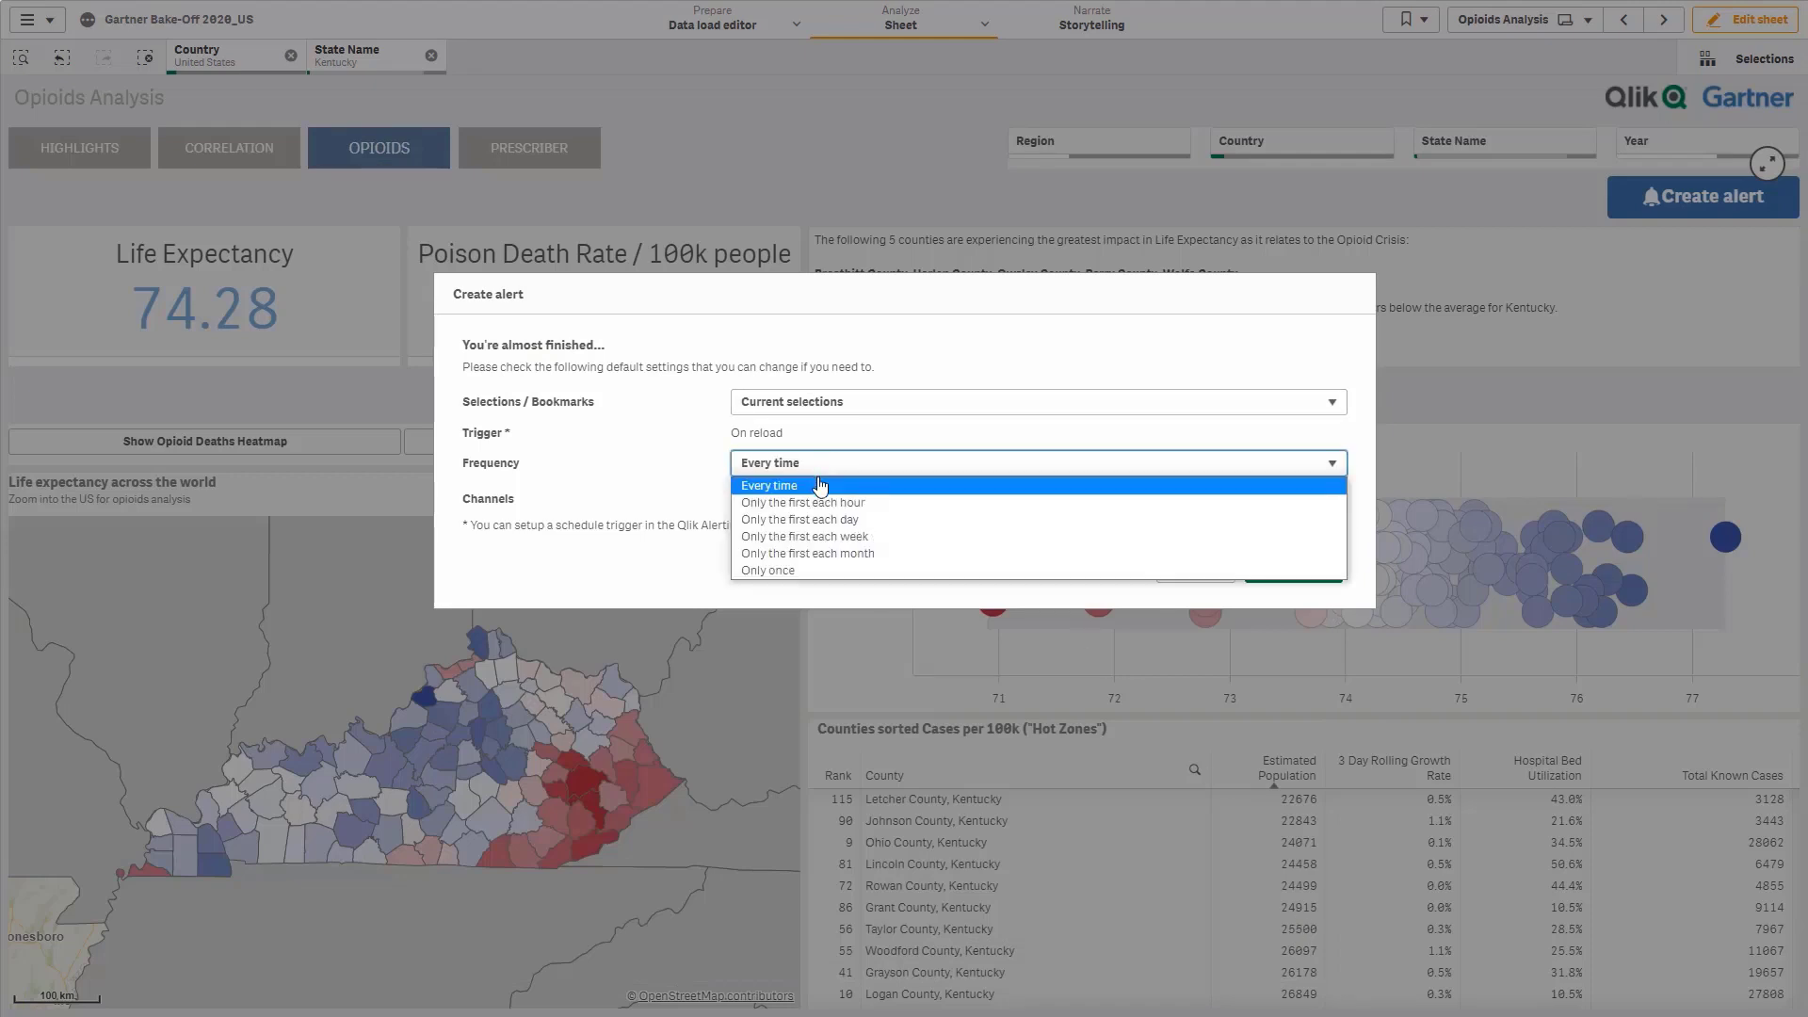
pyautogui.click(791, 485)
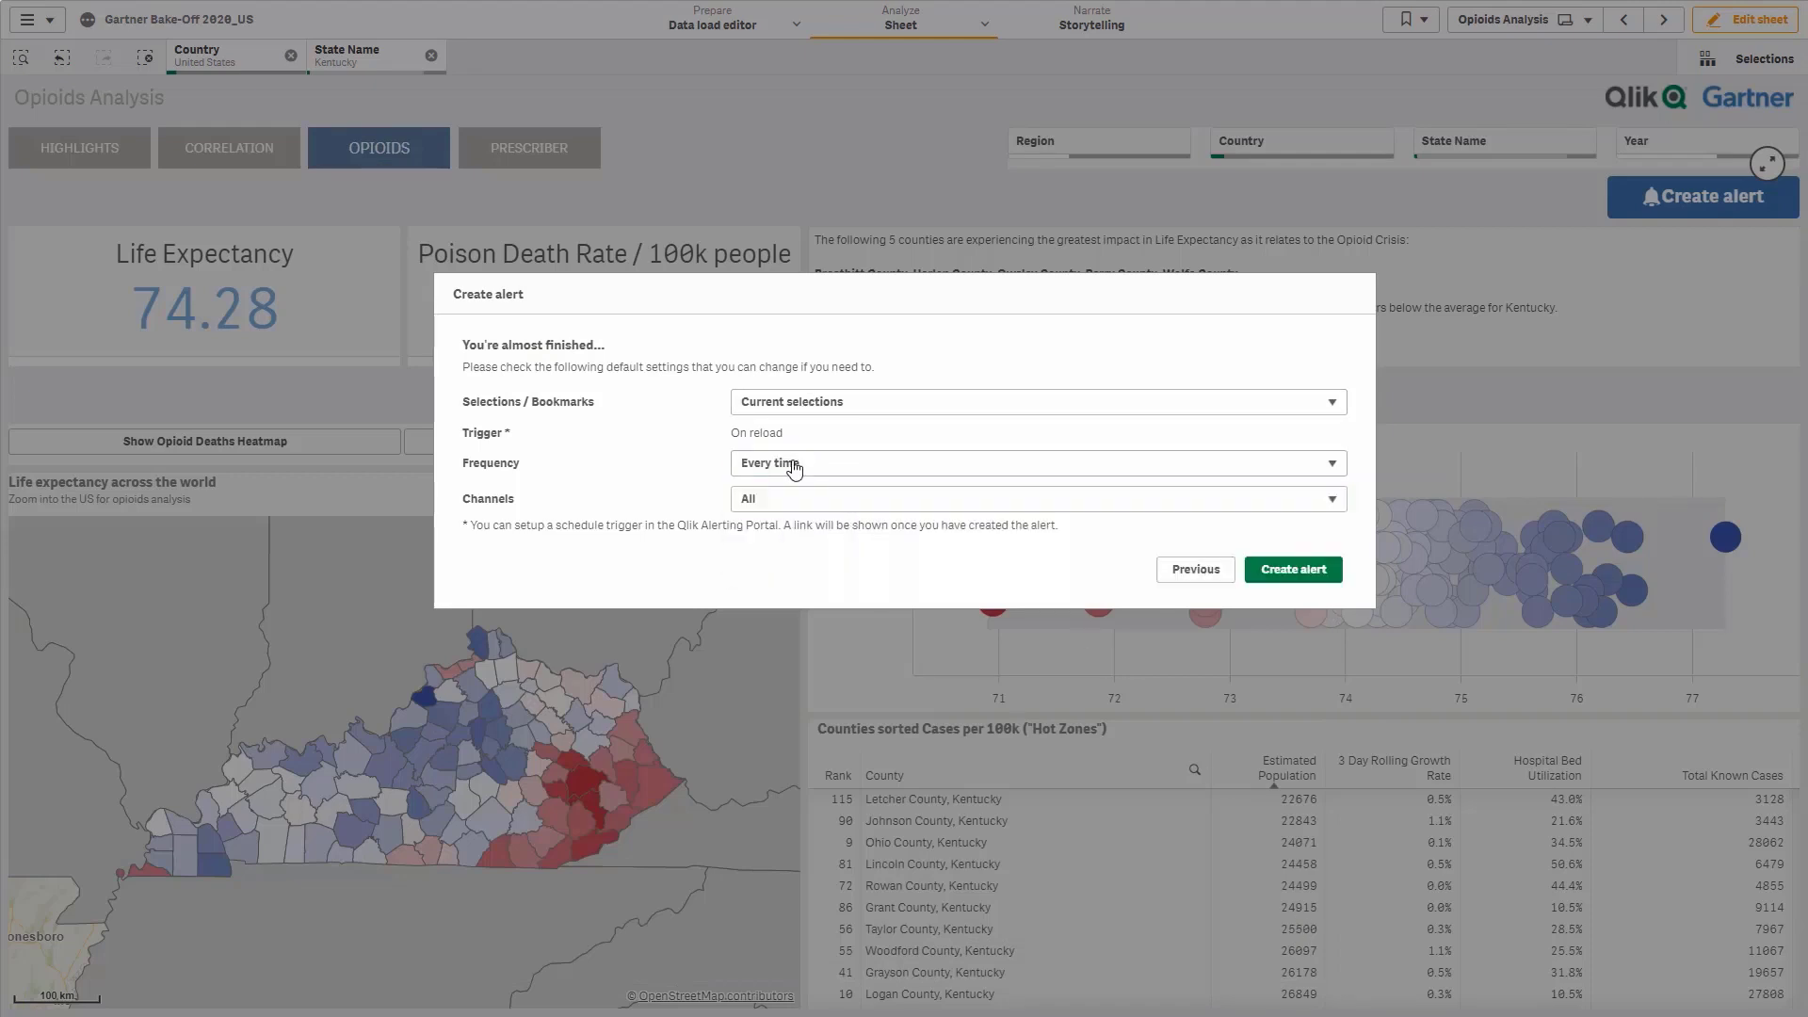
pyautogui.click(789, 499)
pyautogui.click(747, 505)
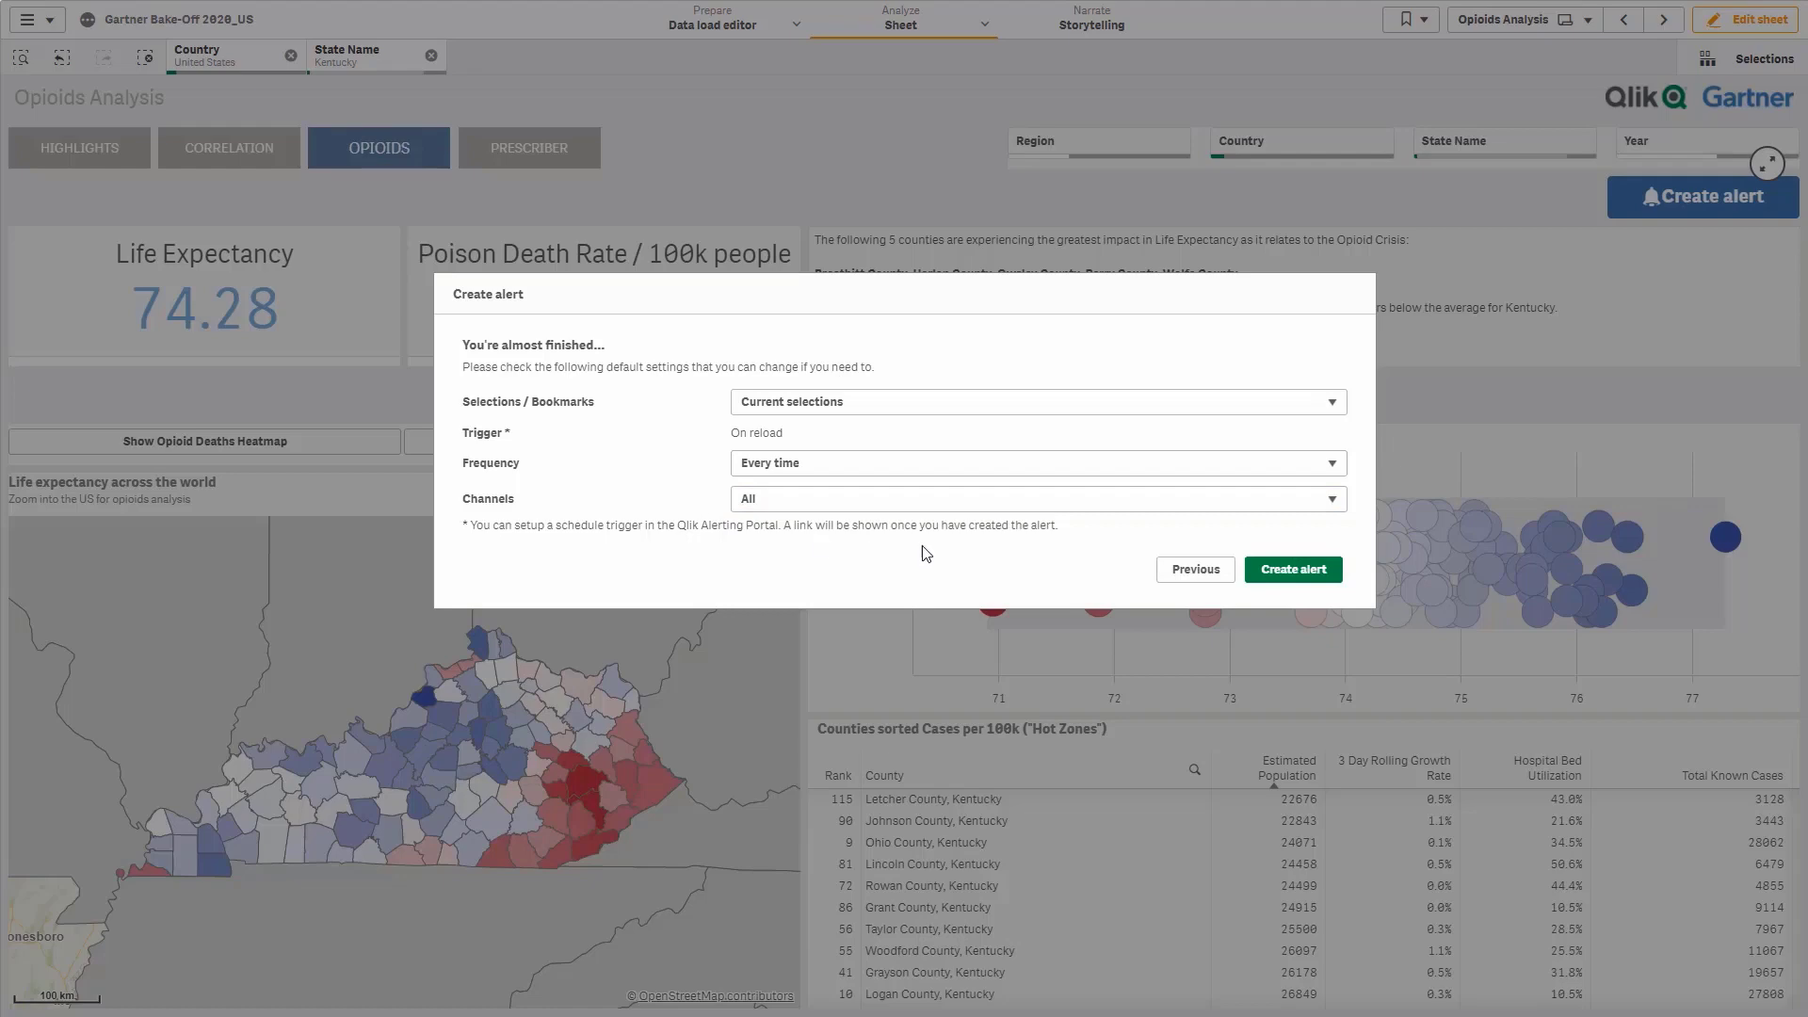
pyautogui.click(1271, 570)
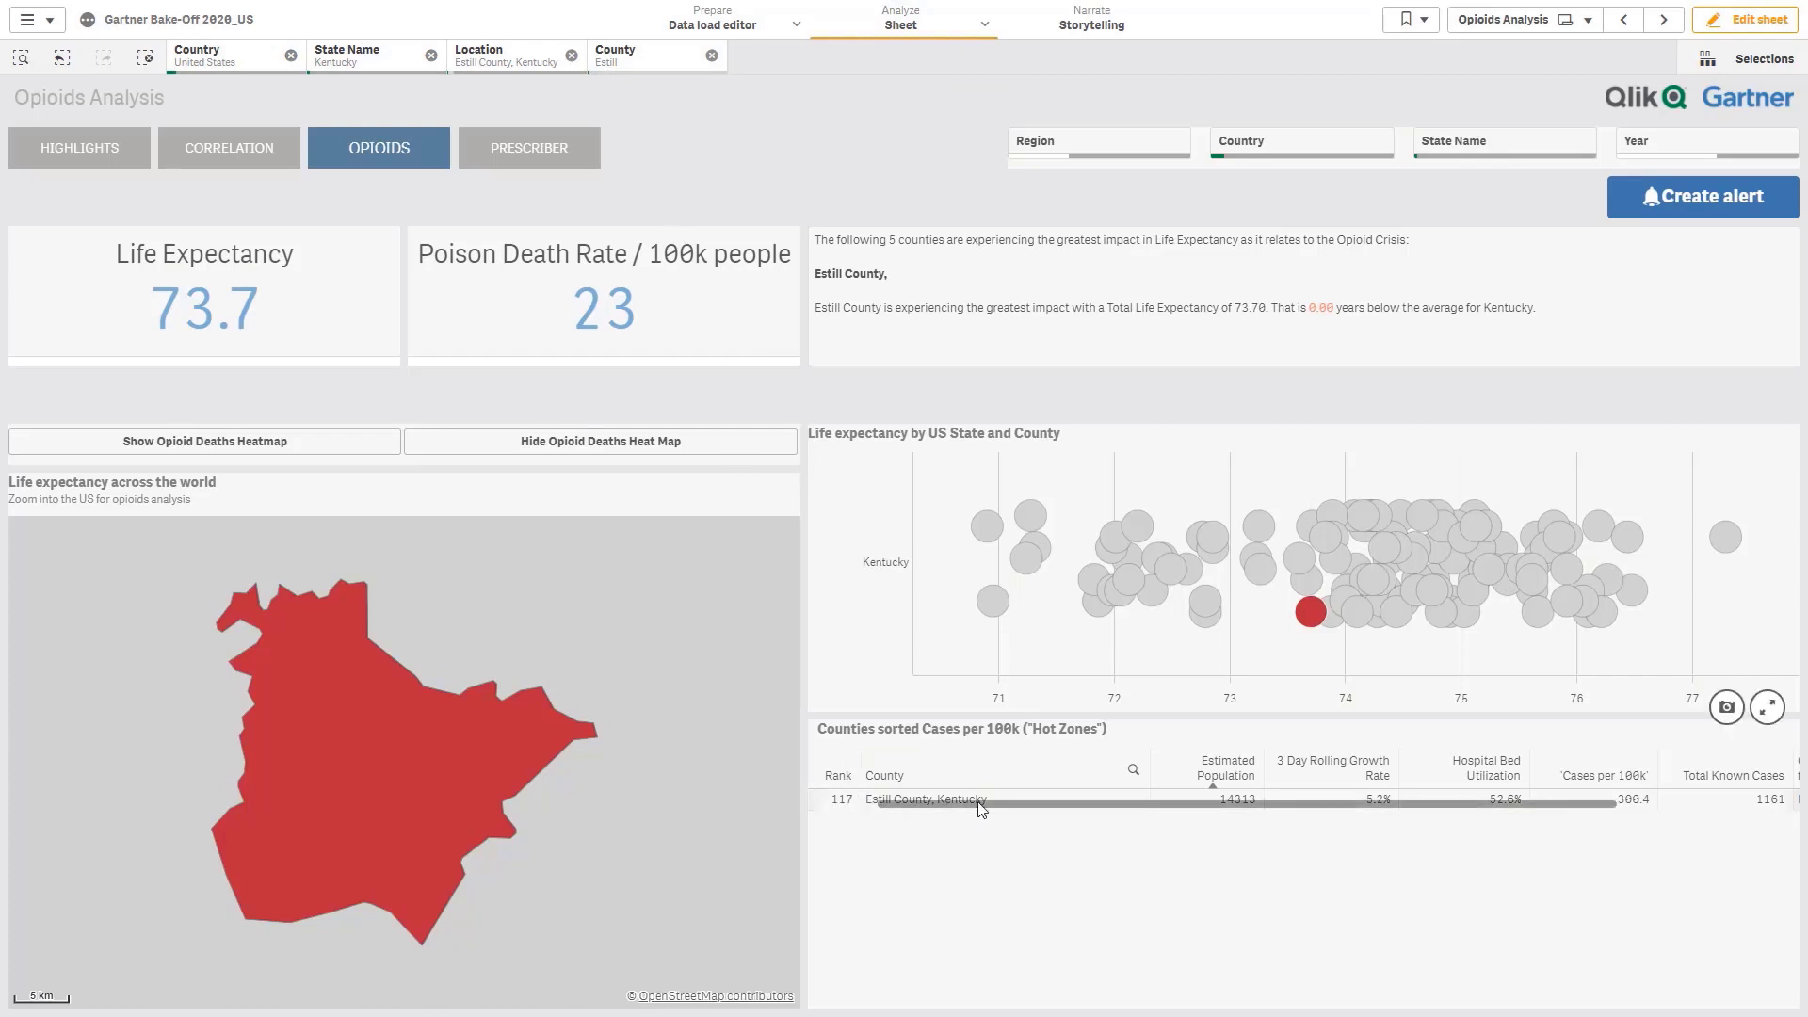
# - Scroll the Hot Zones table right and open Estill County's County News feed
pyautogui.moveTo(1027, 806); pyautogui.dragTo(1239, 806)
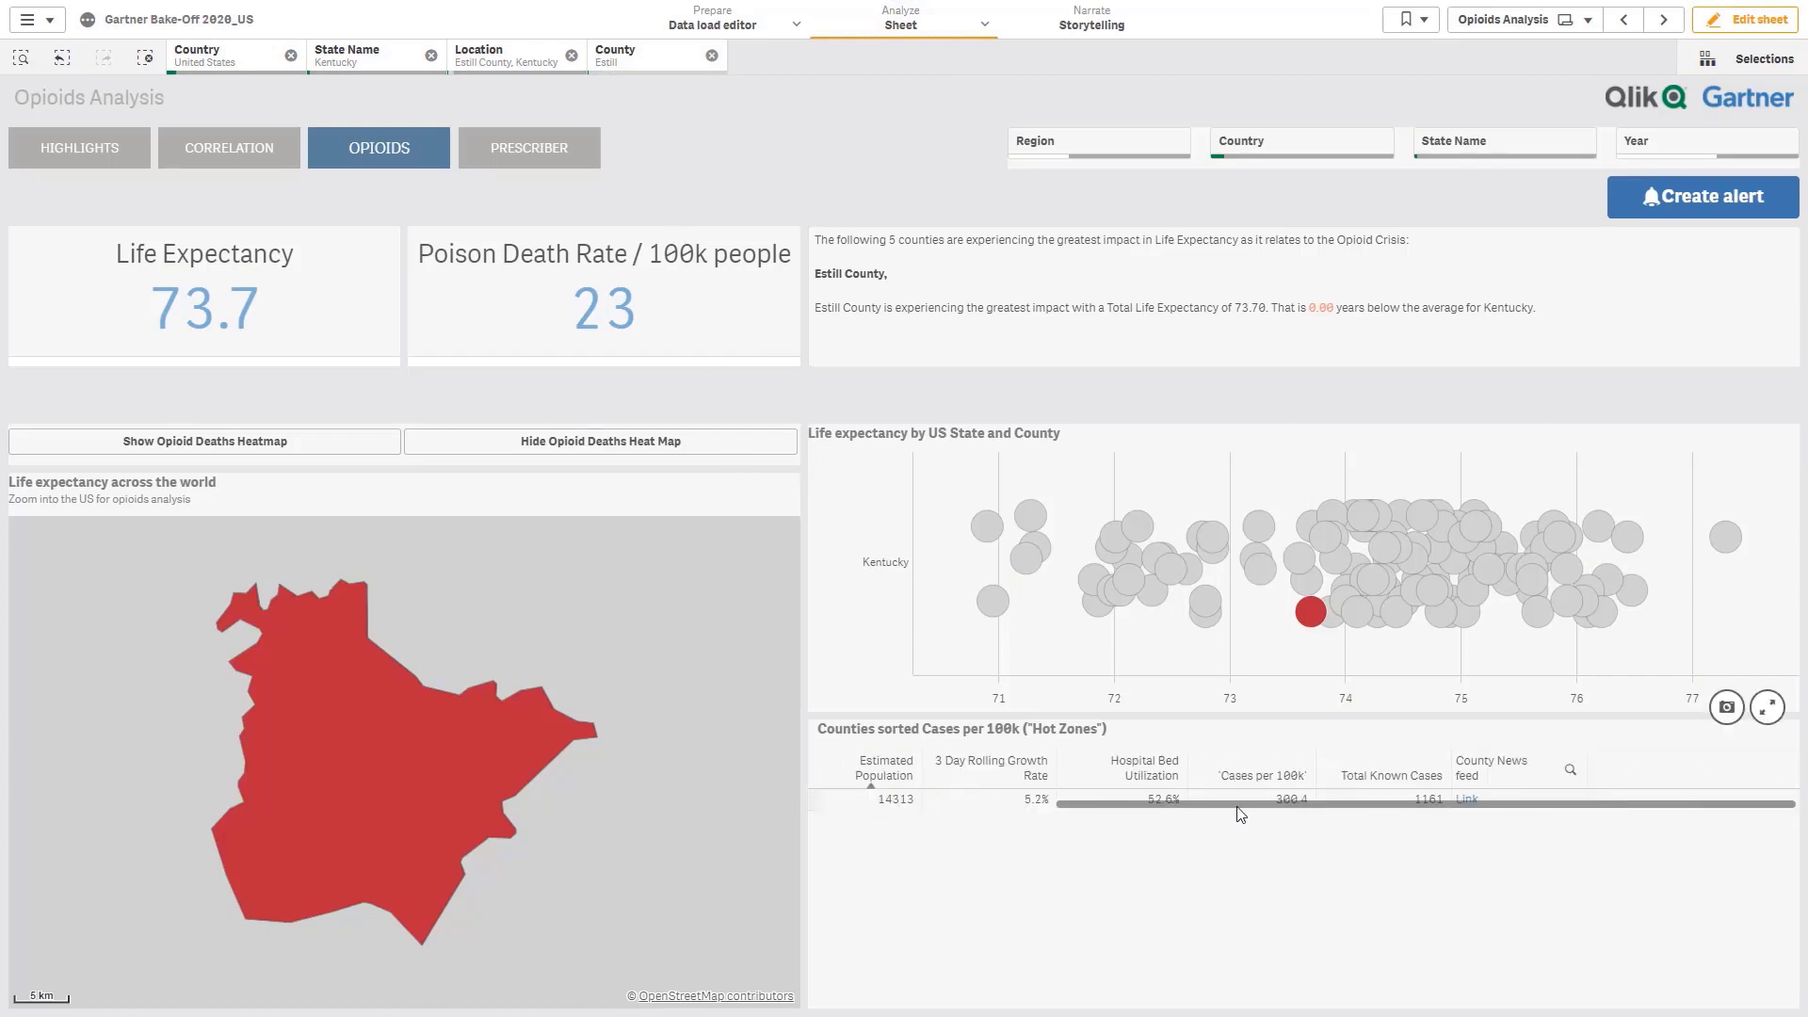
pyautogui.click(1465, 800)
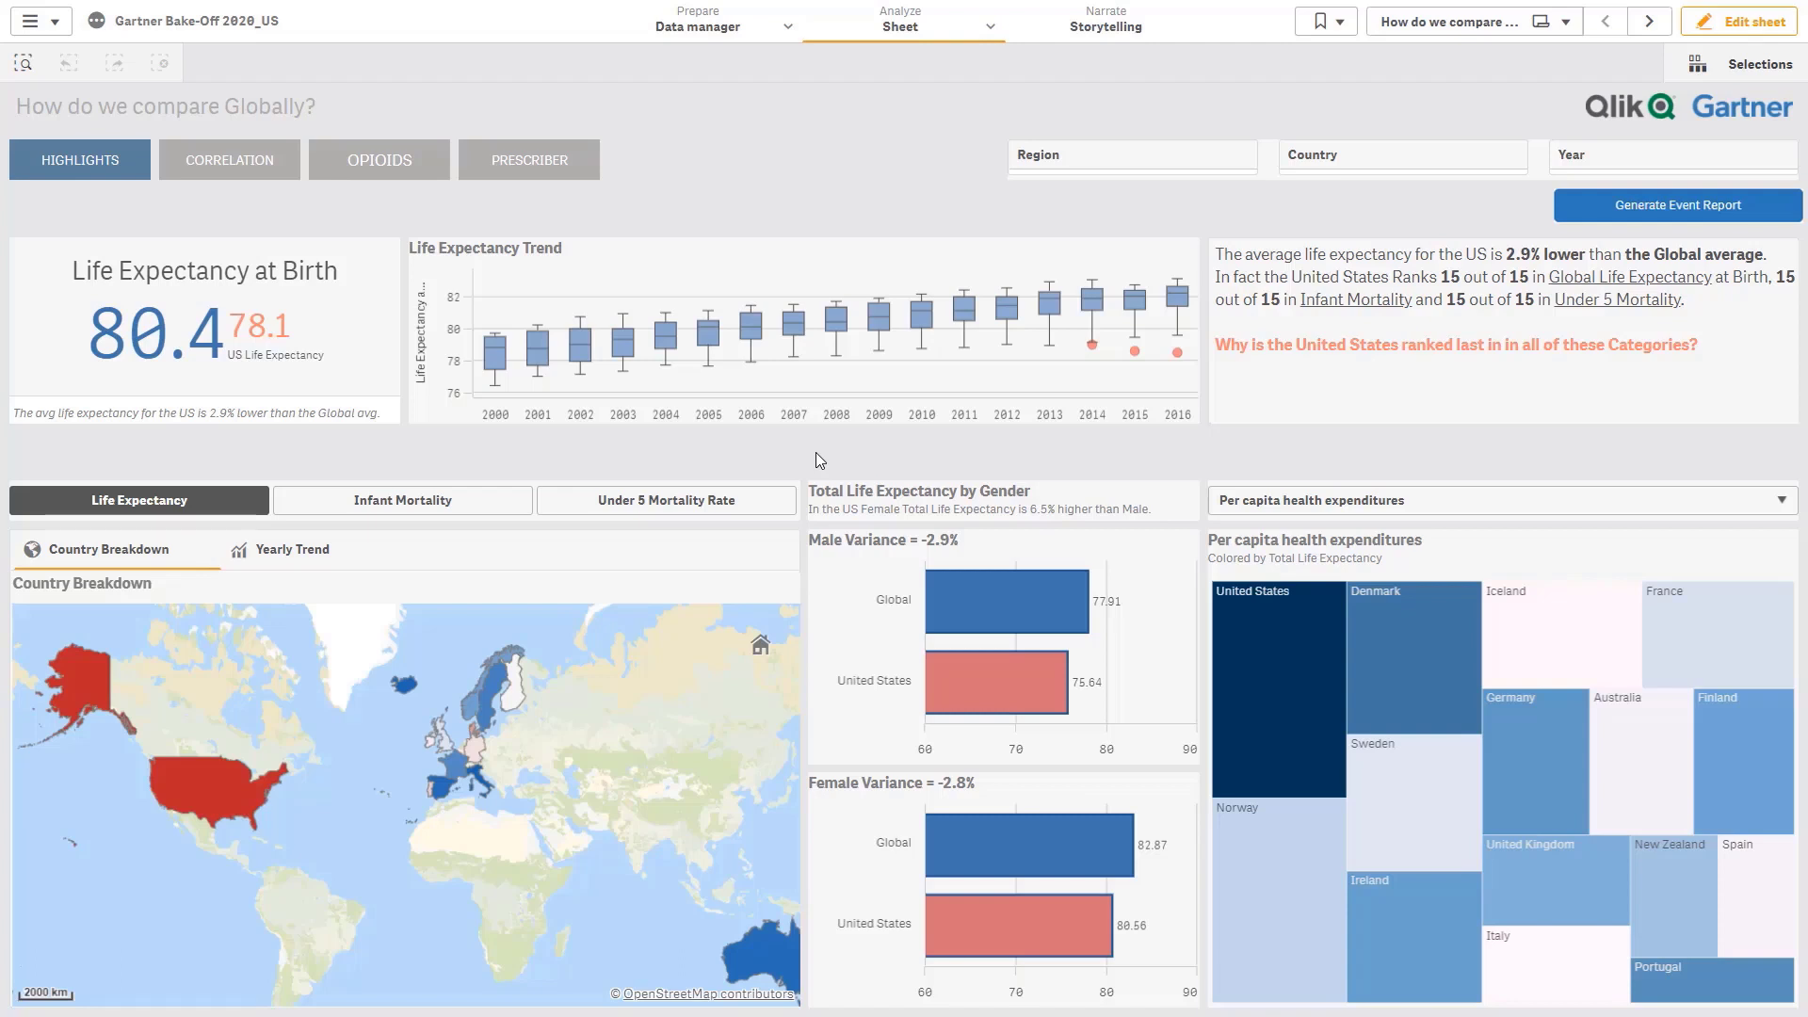
# - Select United States, Denmark and Sweden in the expenditure treemap and confirm the selection
pyautogui.click(1270, 681)
pyautogui.click(1392, 665)
pyautogui.click(1394, 801)
pyautogui.click(1637, 297)
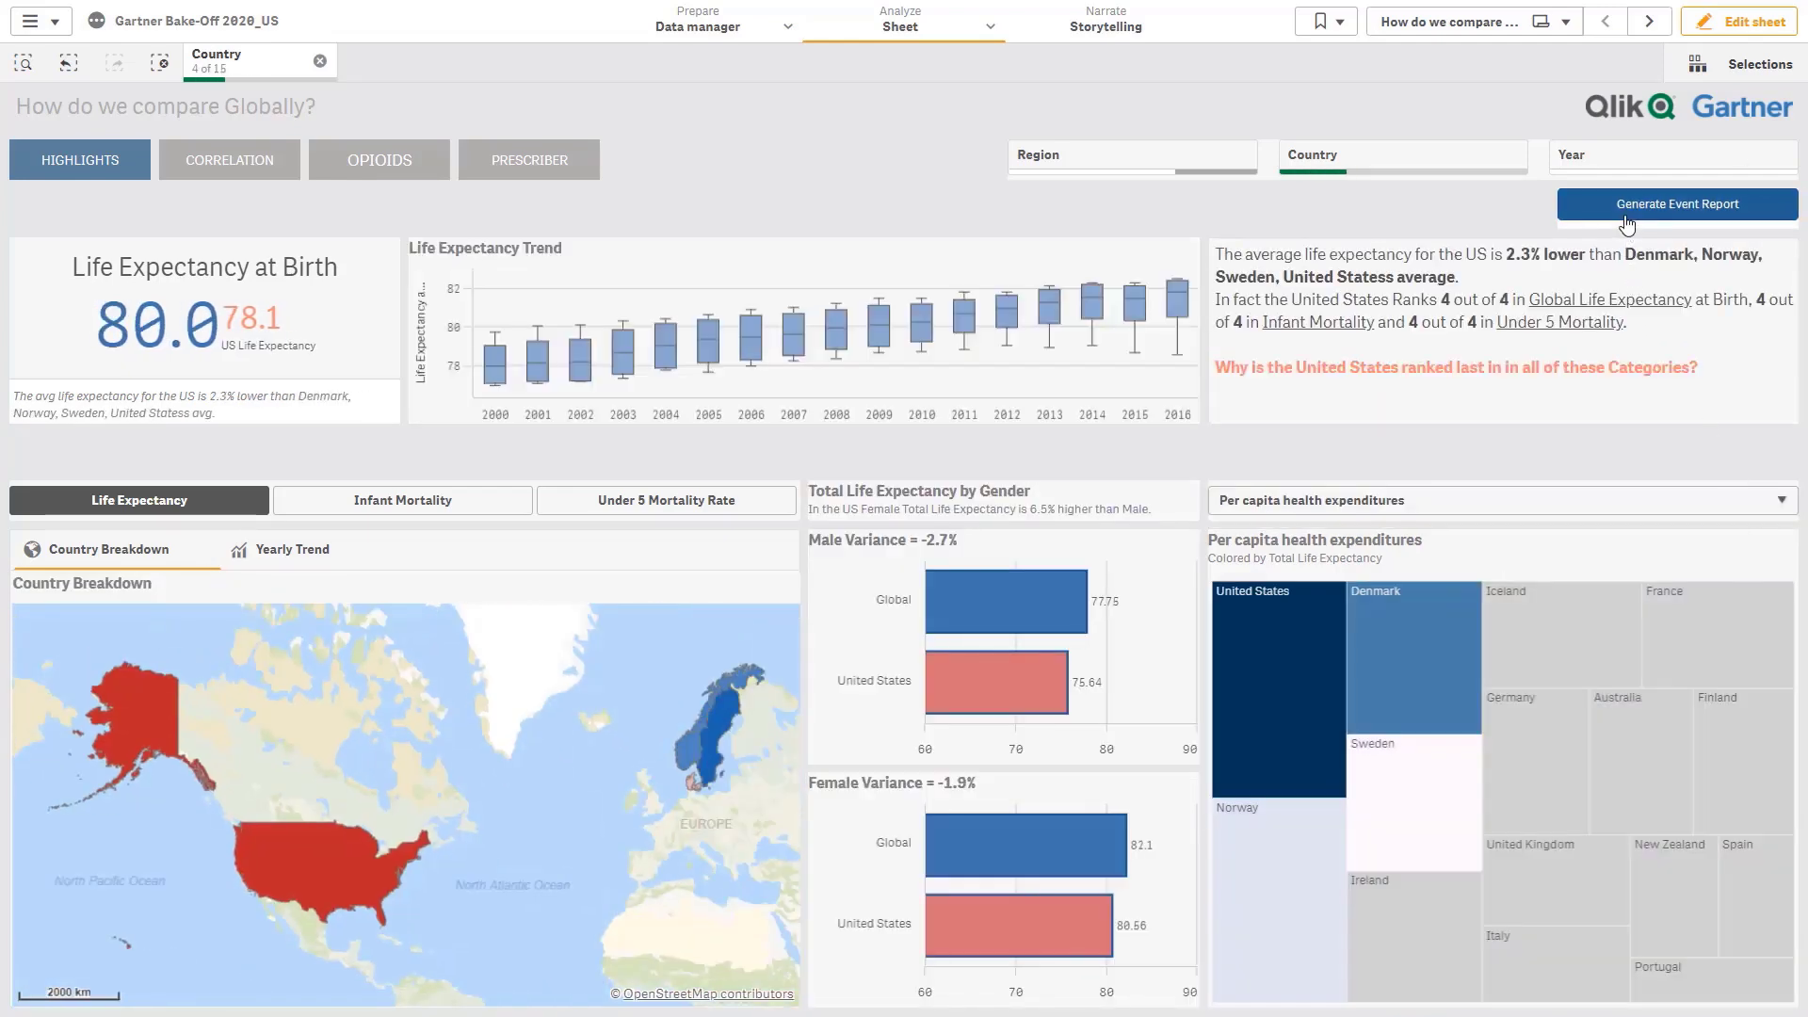
# - Generate the event report and save it to Downloads as Gartner US Report.pdf
pyautogui.click(1627, 213)
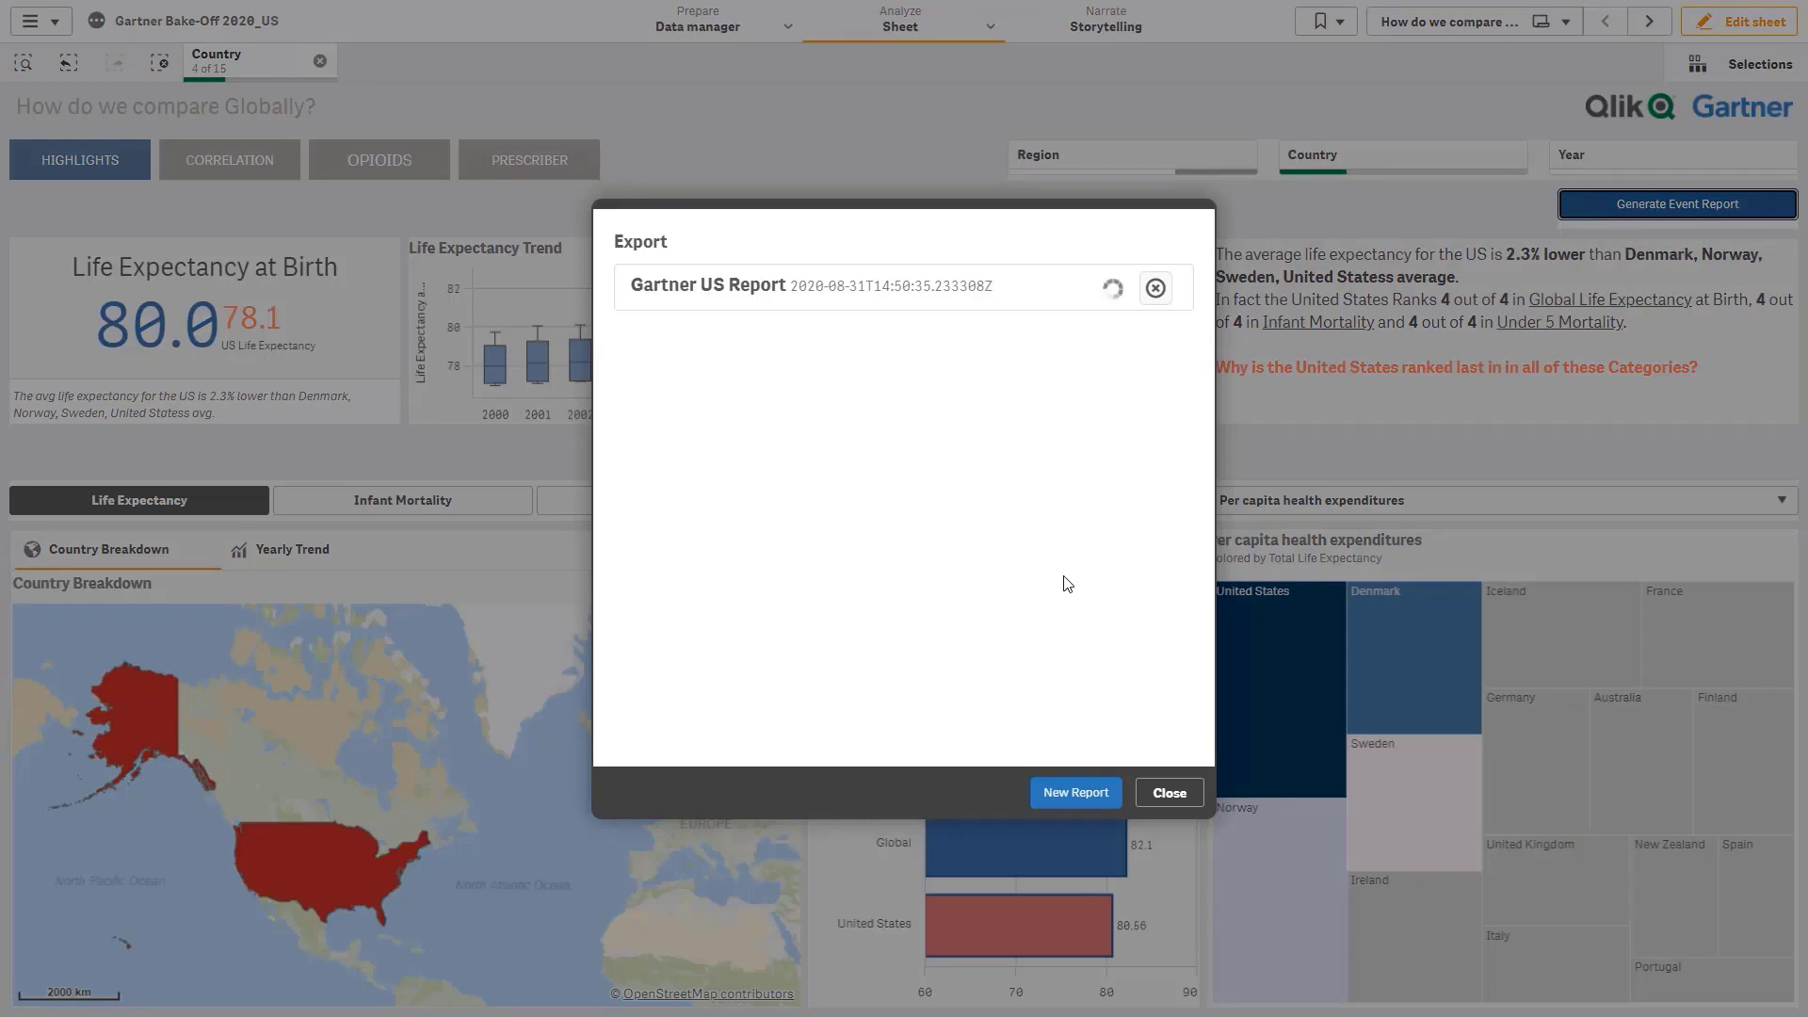
pyautogui.click(1110, 287)
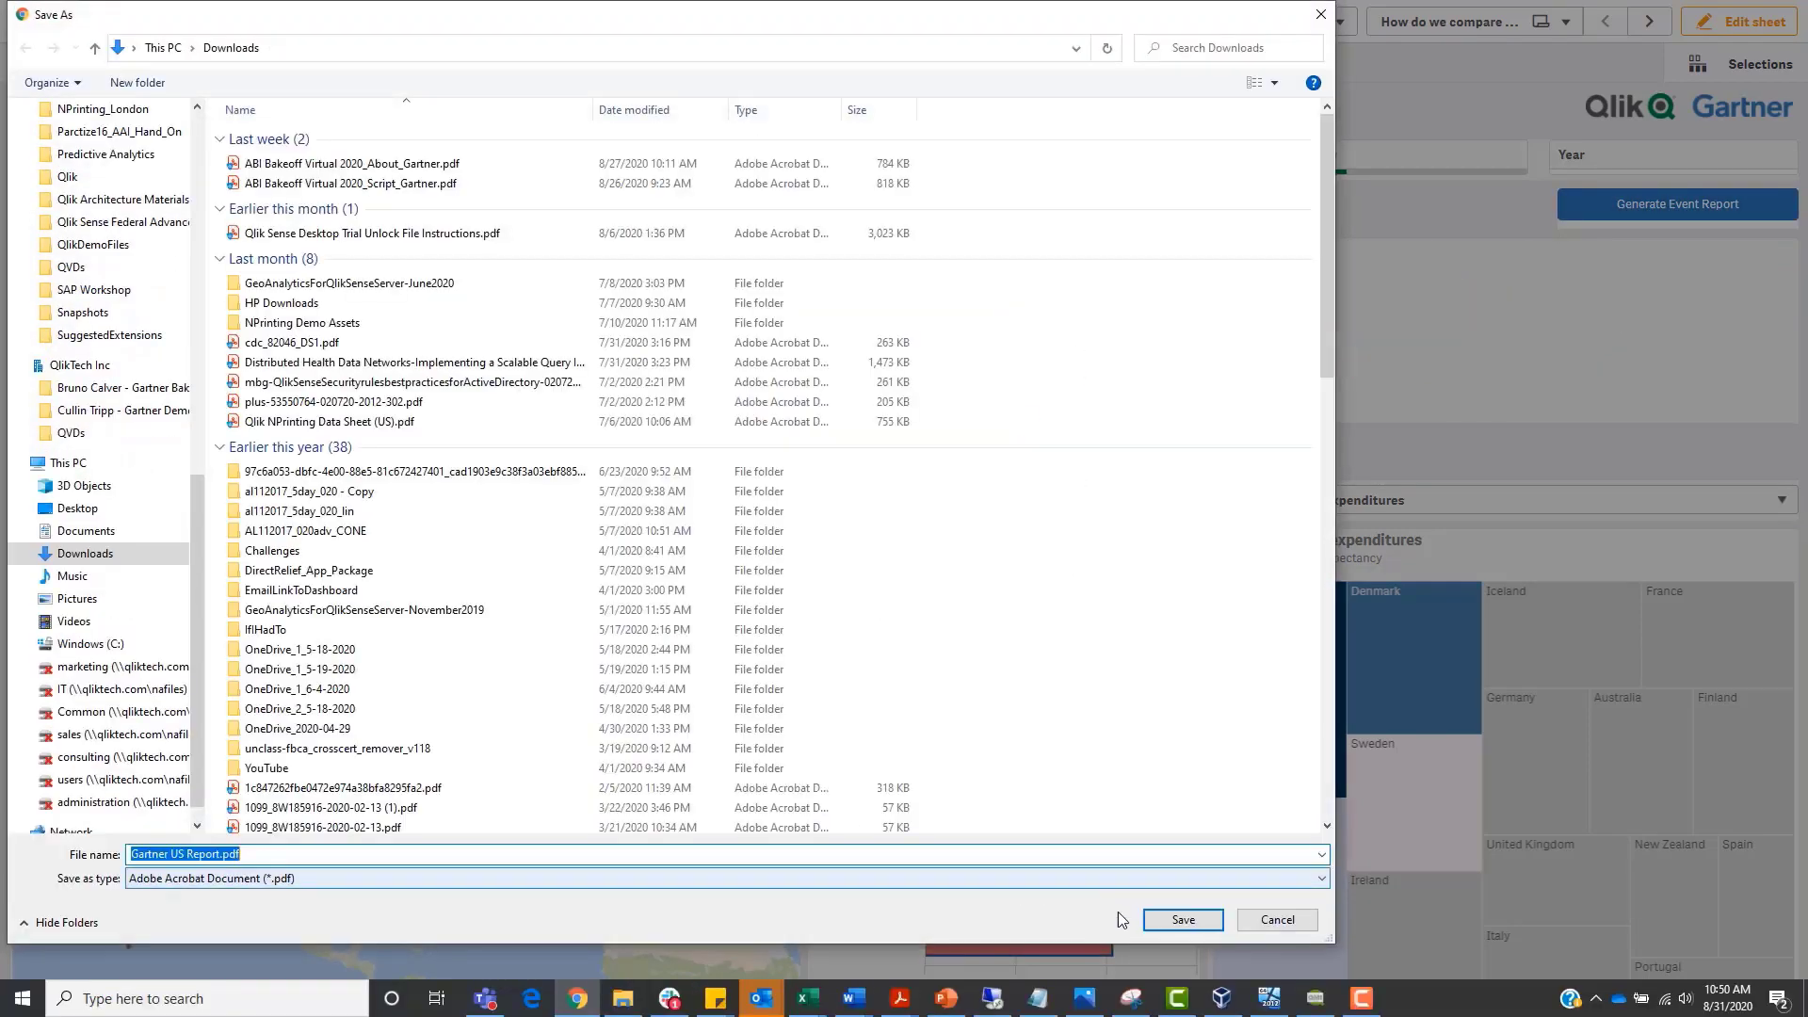
pyautogui.press('Return')
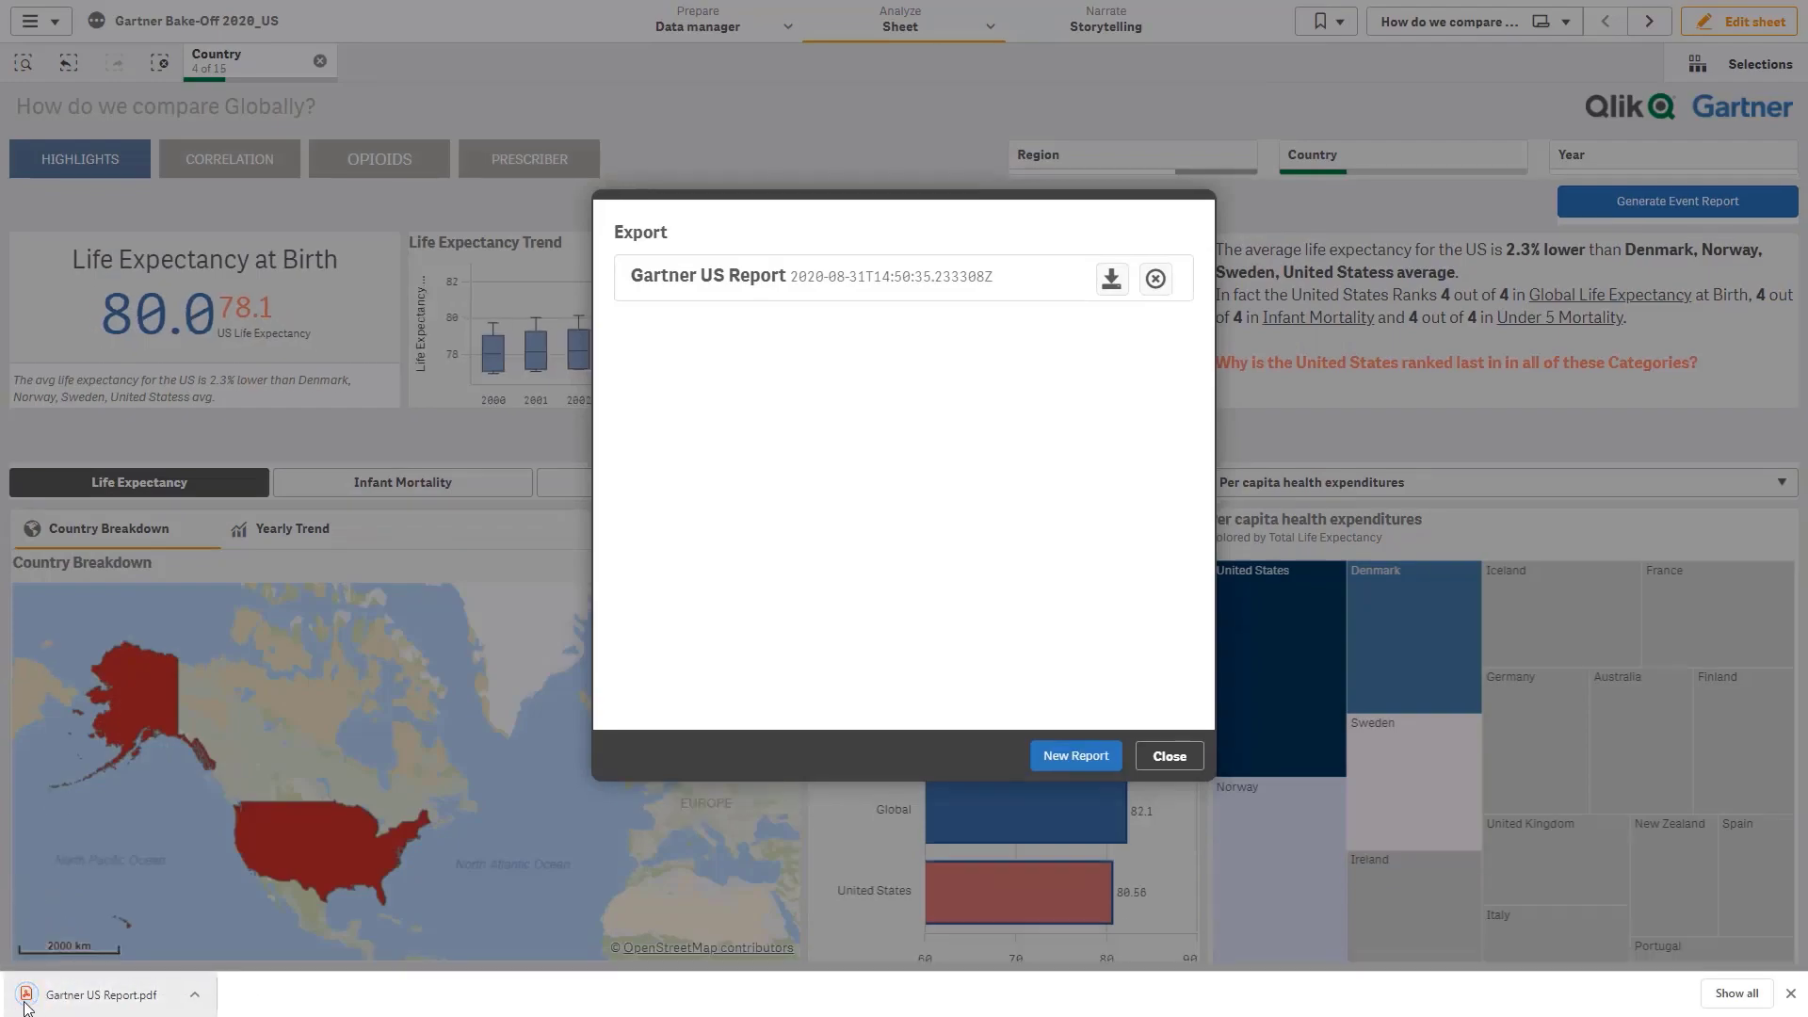
pyautogui.click(69, 1004)
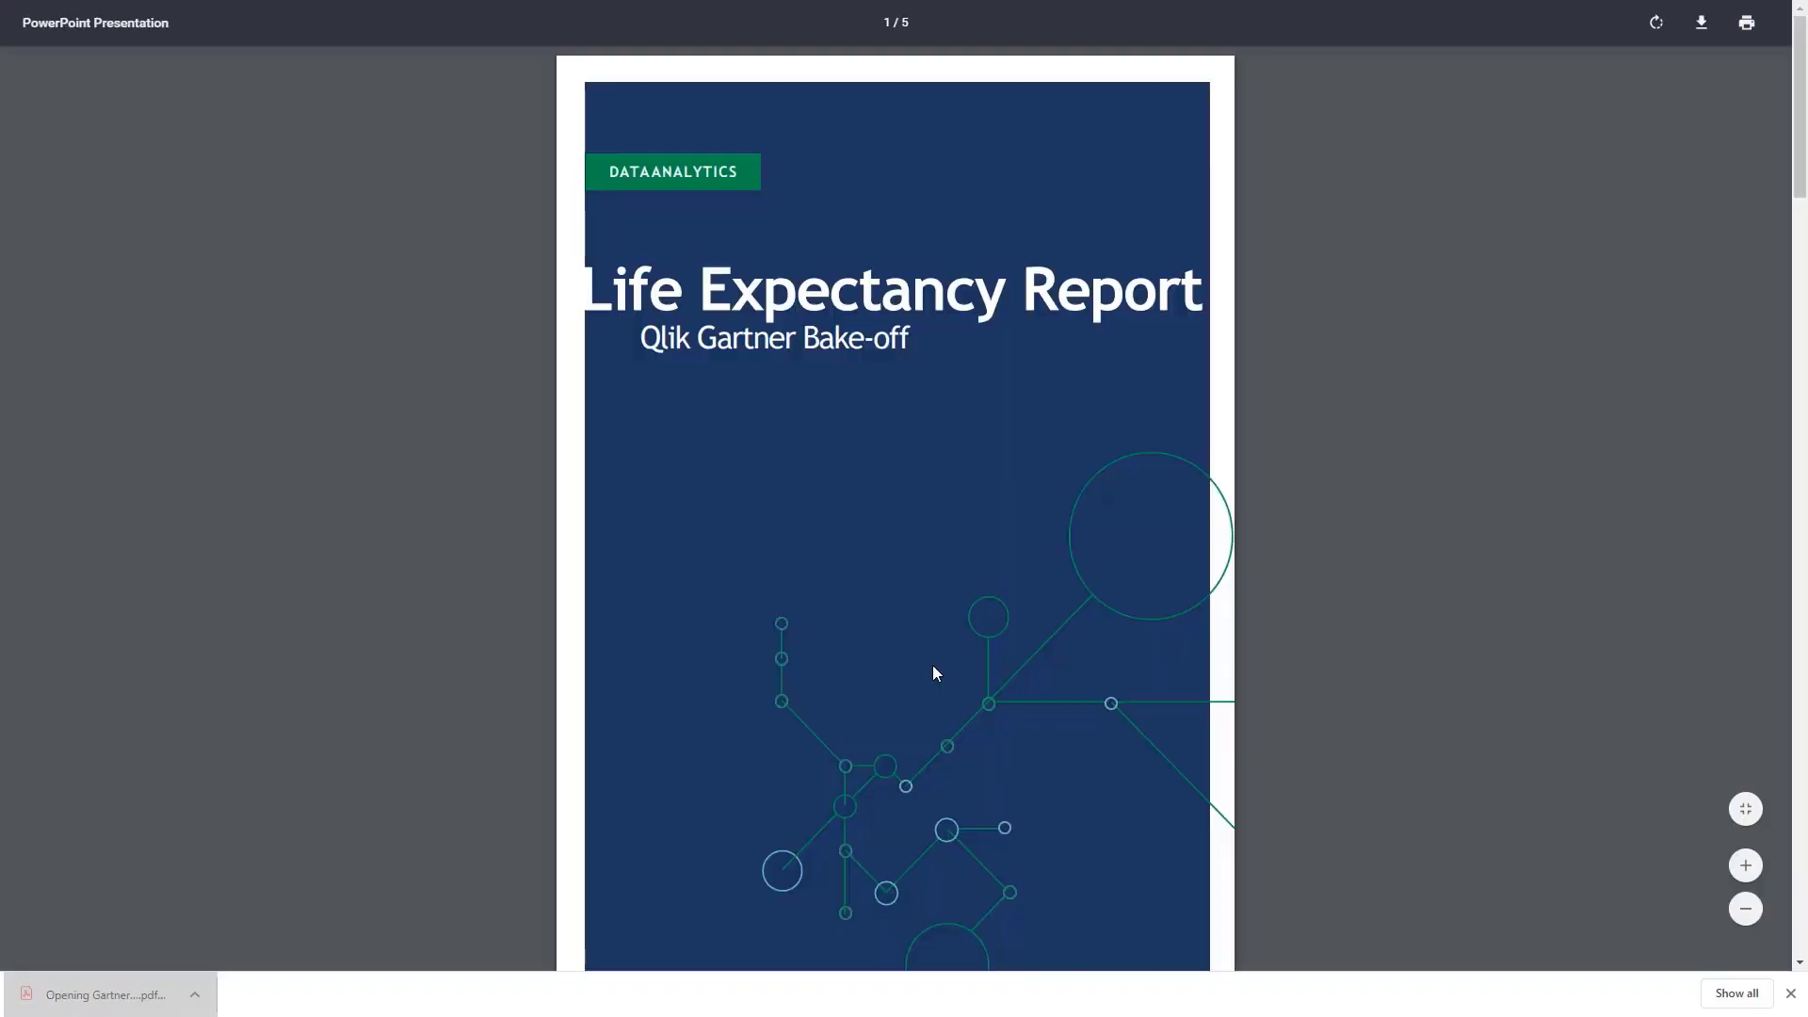
pyautogui.scroll(-8, 932, 665)
pyautogui.scroll(-6, 935, 674)
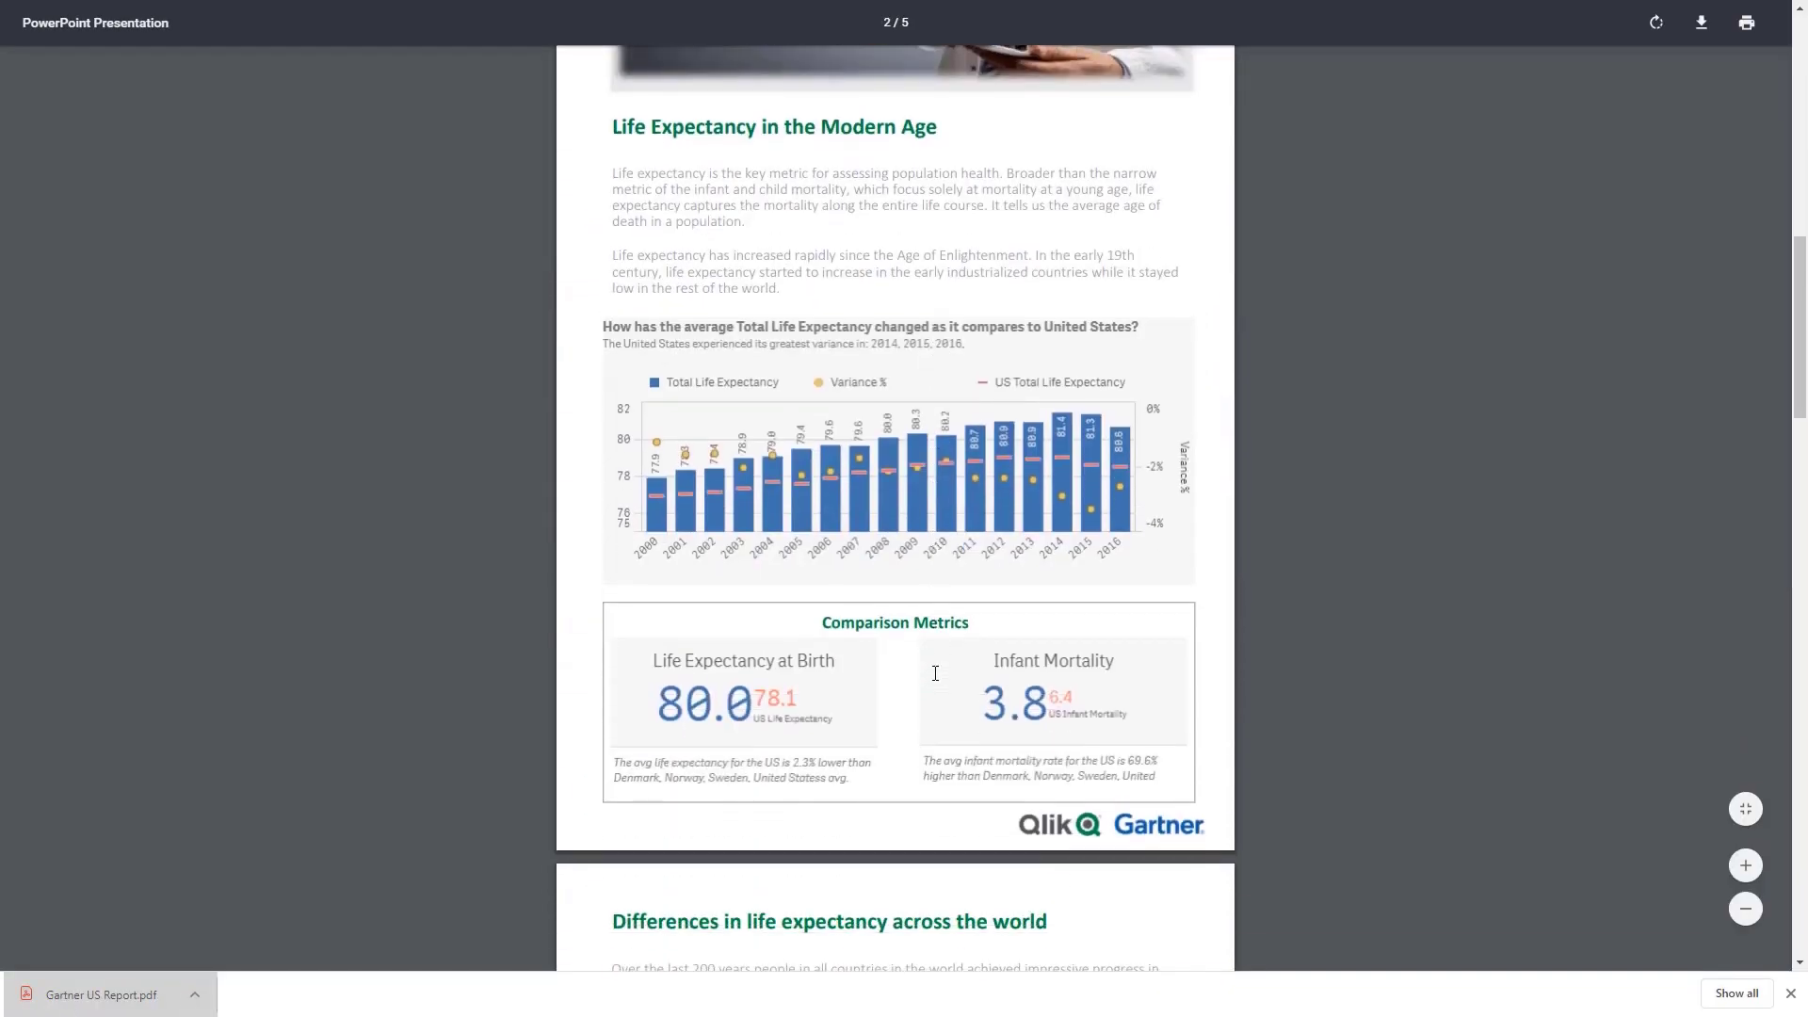
pyautogui.scroll(-8, 935, 674)
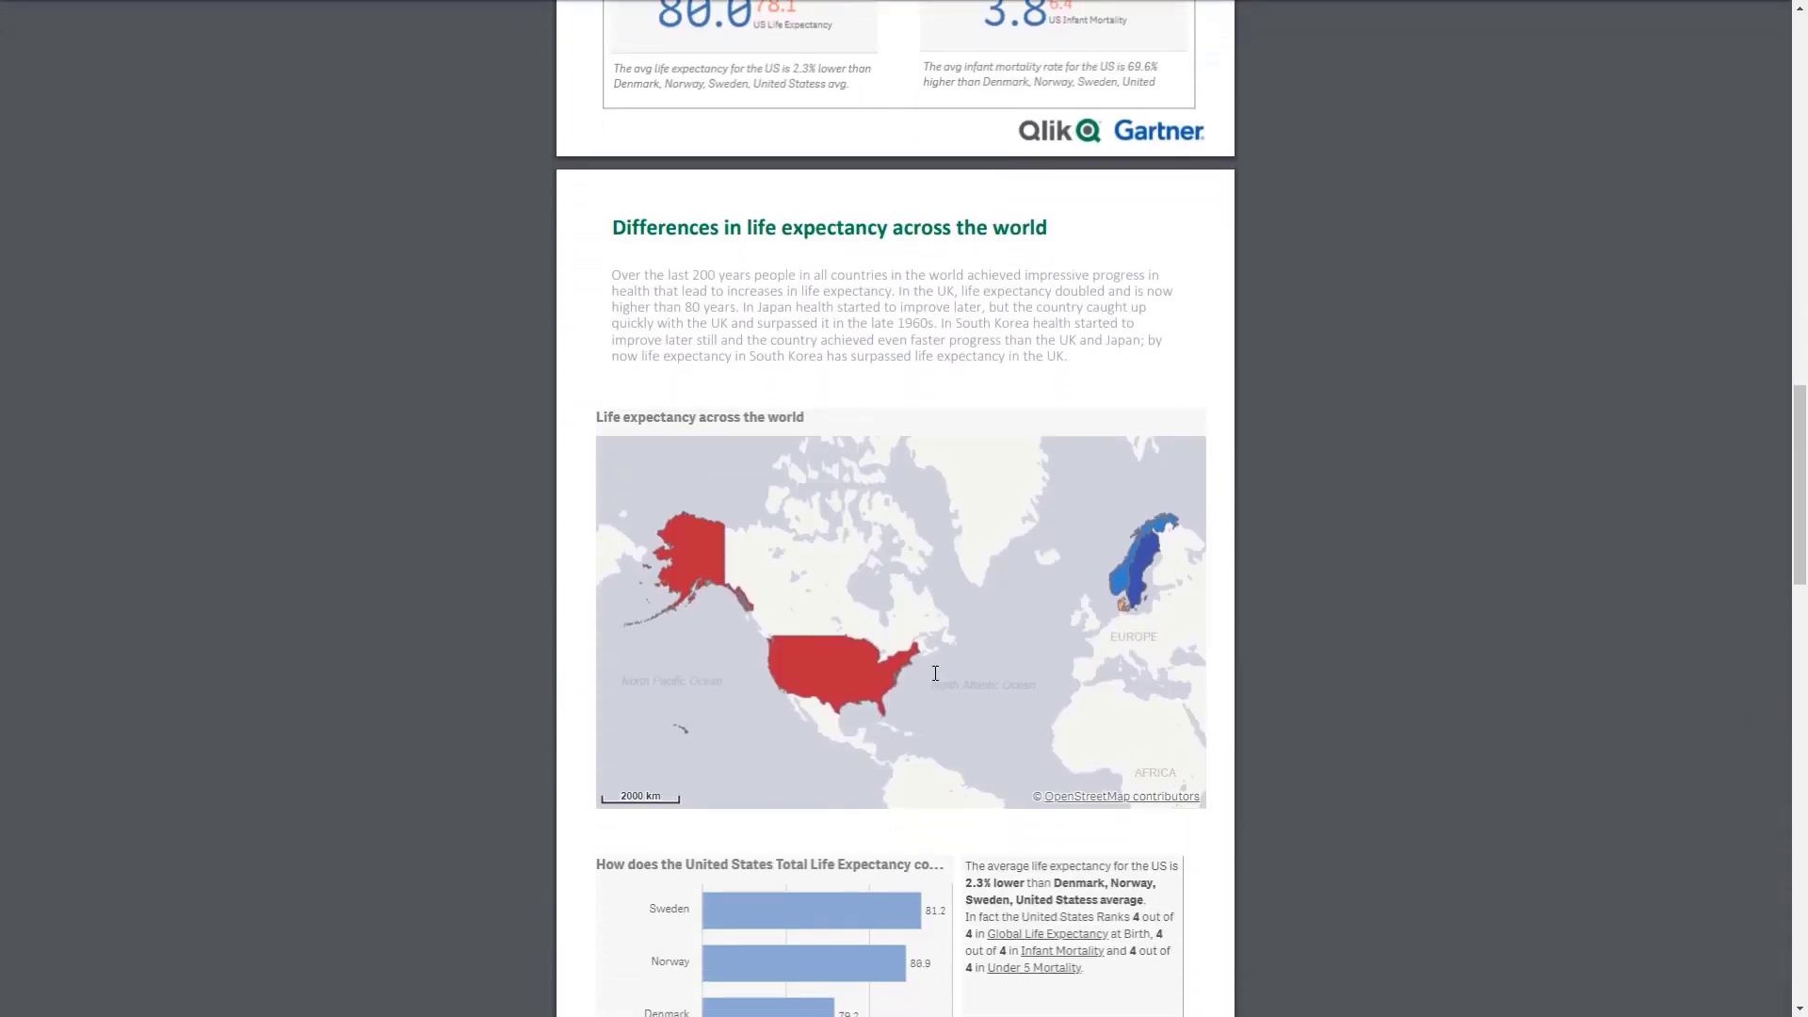
pyautogui.scroll(-2, 1039, 681)
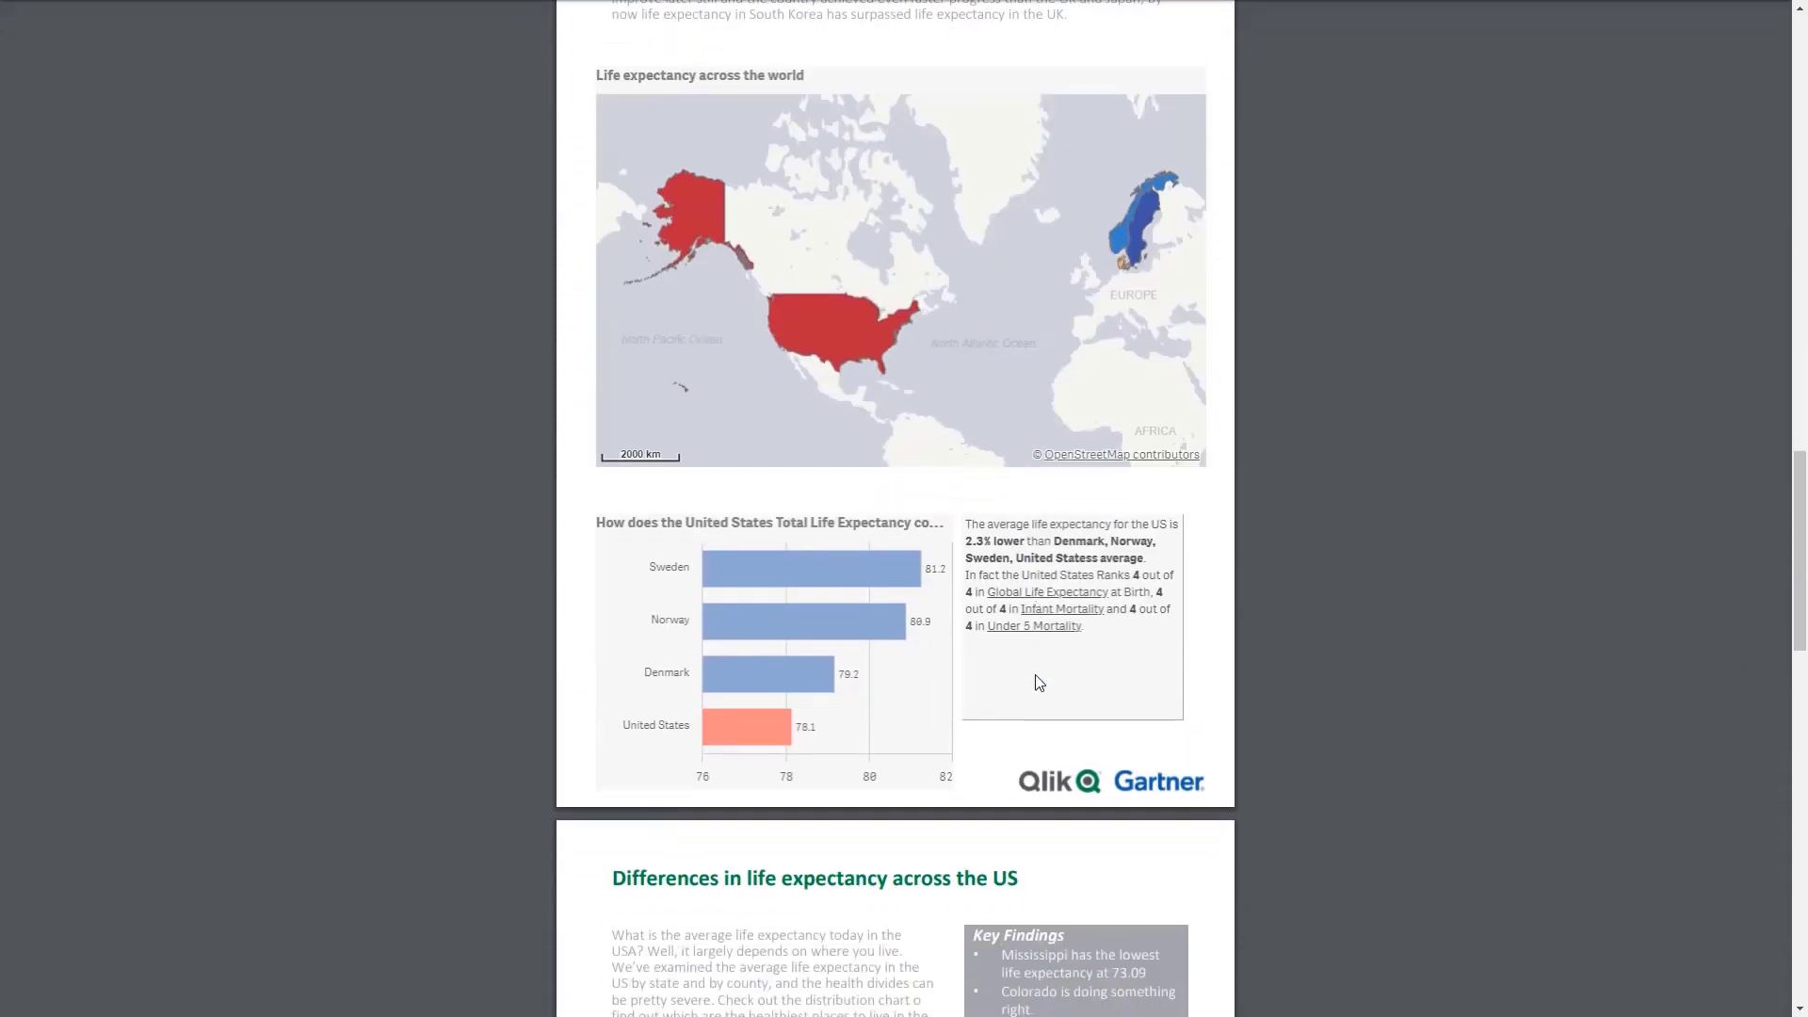
pyautogui.scroll(-1, 1039, 681)
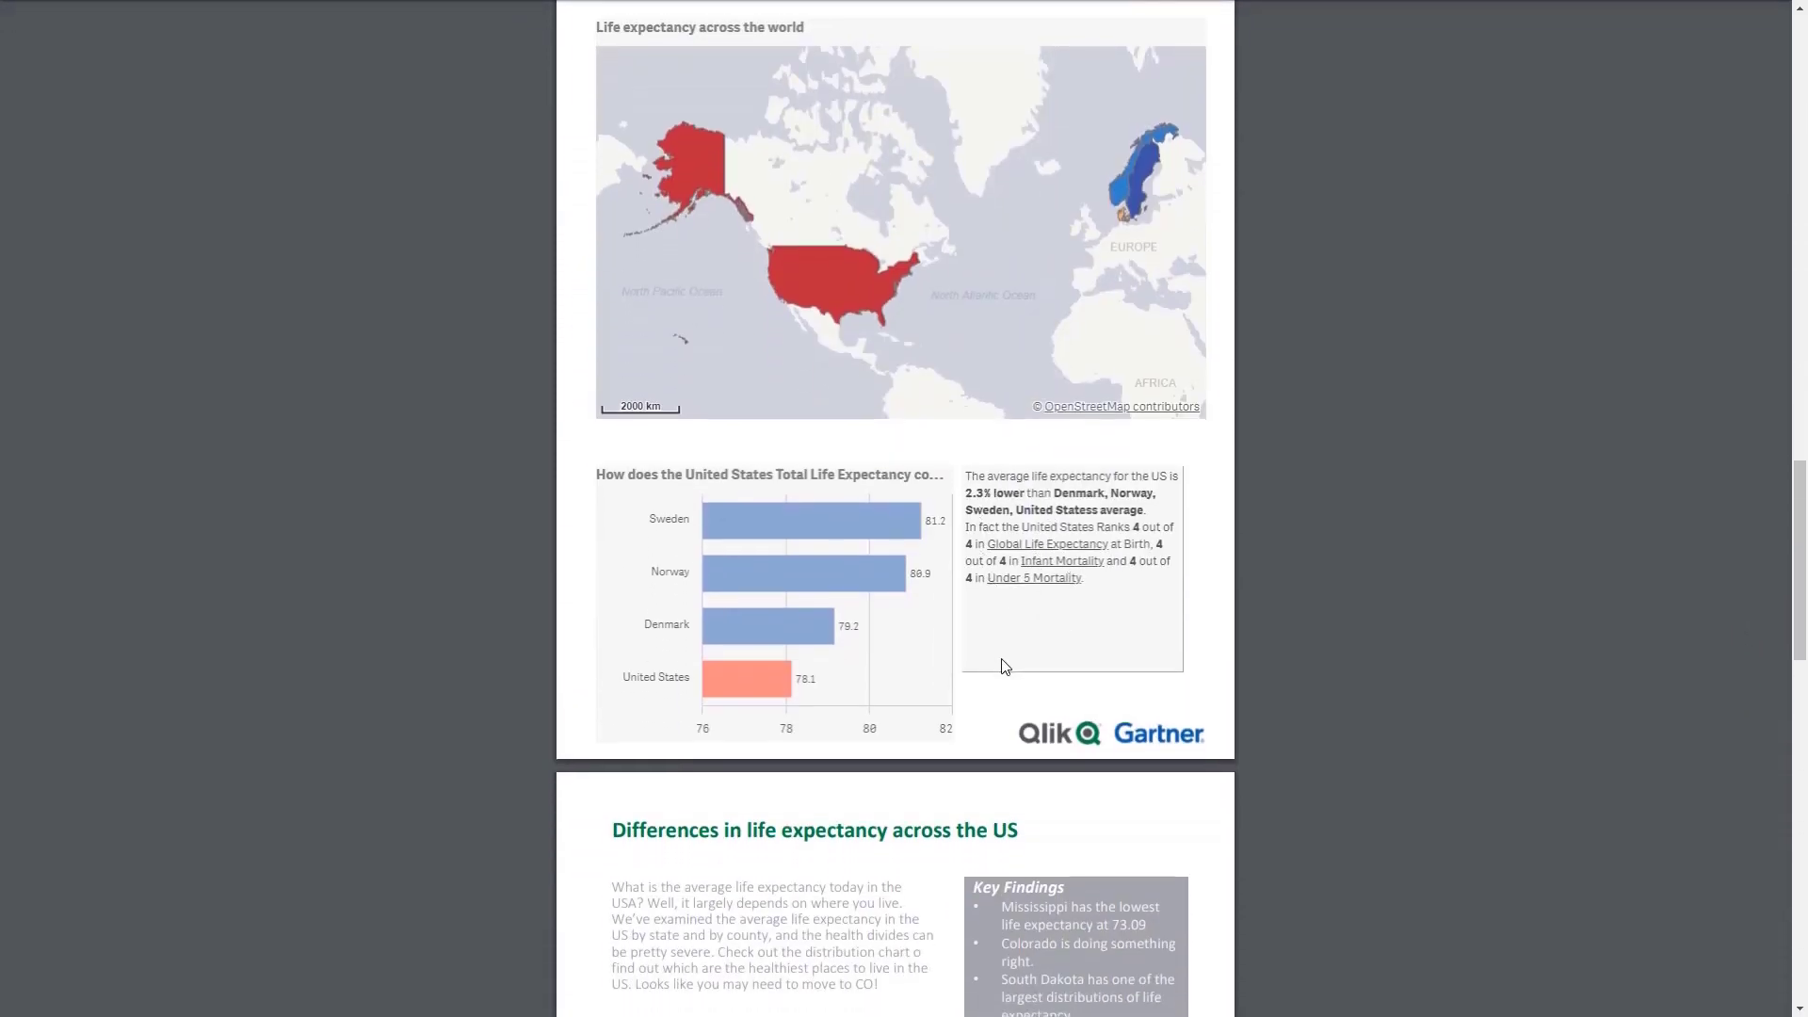
pyautogui.scroll(-10, 1006, 666)
pyautogui.scroll(-7, 1006, 667)
pyautogui.scroll(-5, 1002, 667)
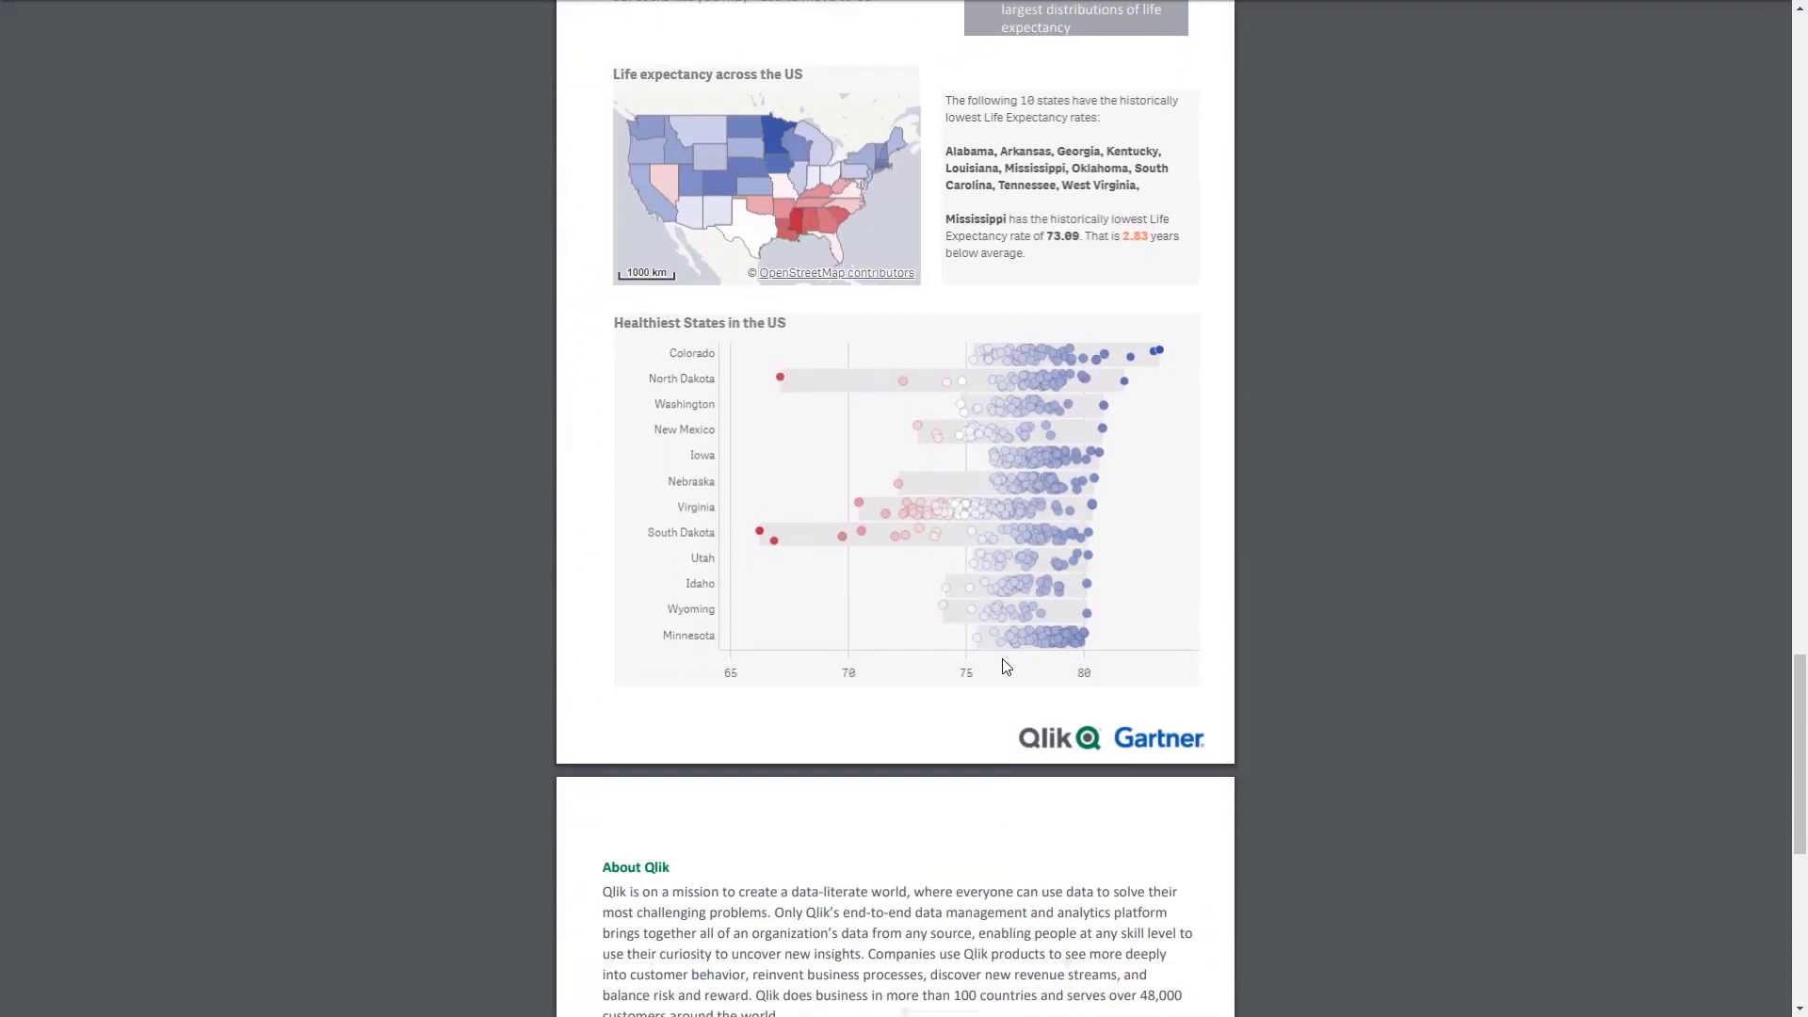
pyautogui.scroll(13, 1006, 666)
# - Open the Gartner US Report preview and page forward three times to the world life-expectancy section
pyautogui.scroll(5, 1006, 665)
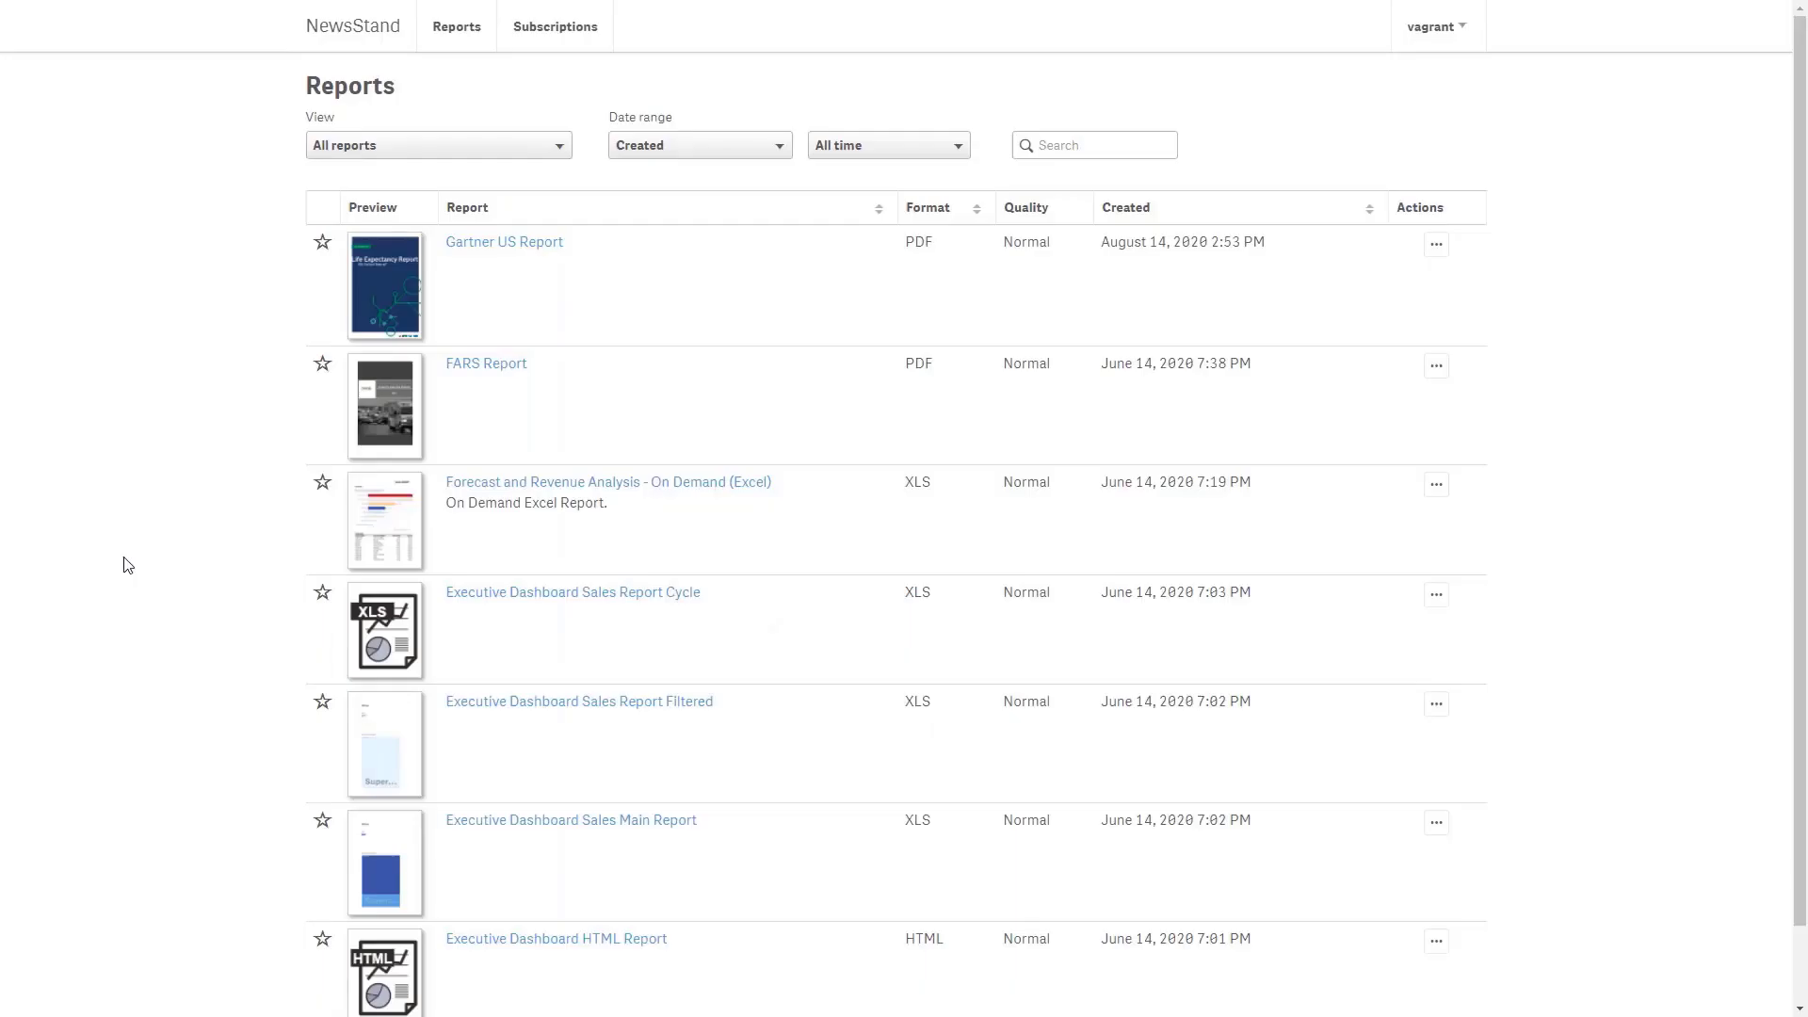
pyautogui.scroll(-2, 127, 565)
pyautogui.scroll(2, 188, 508)
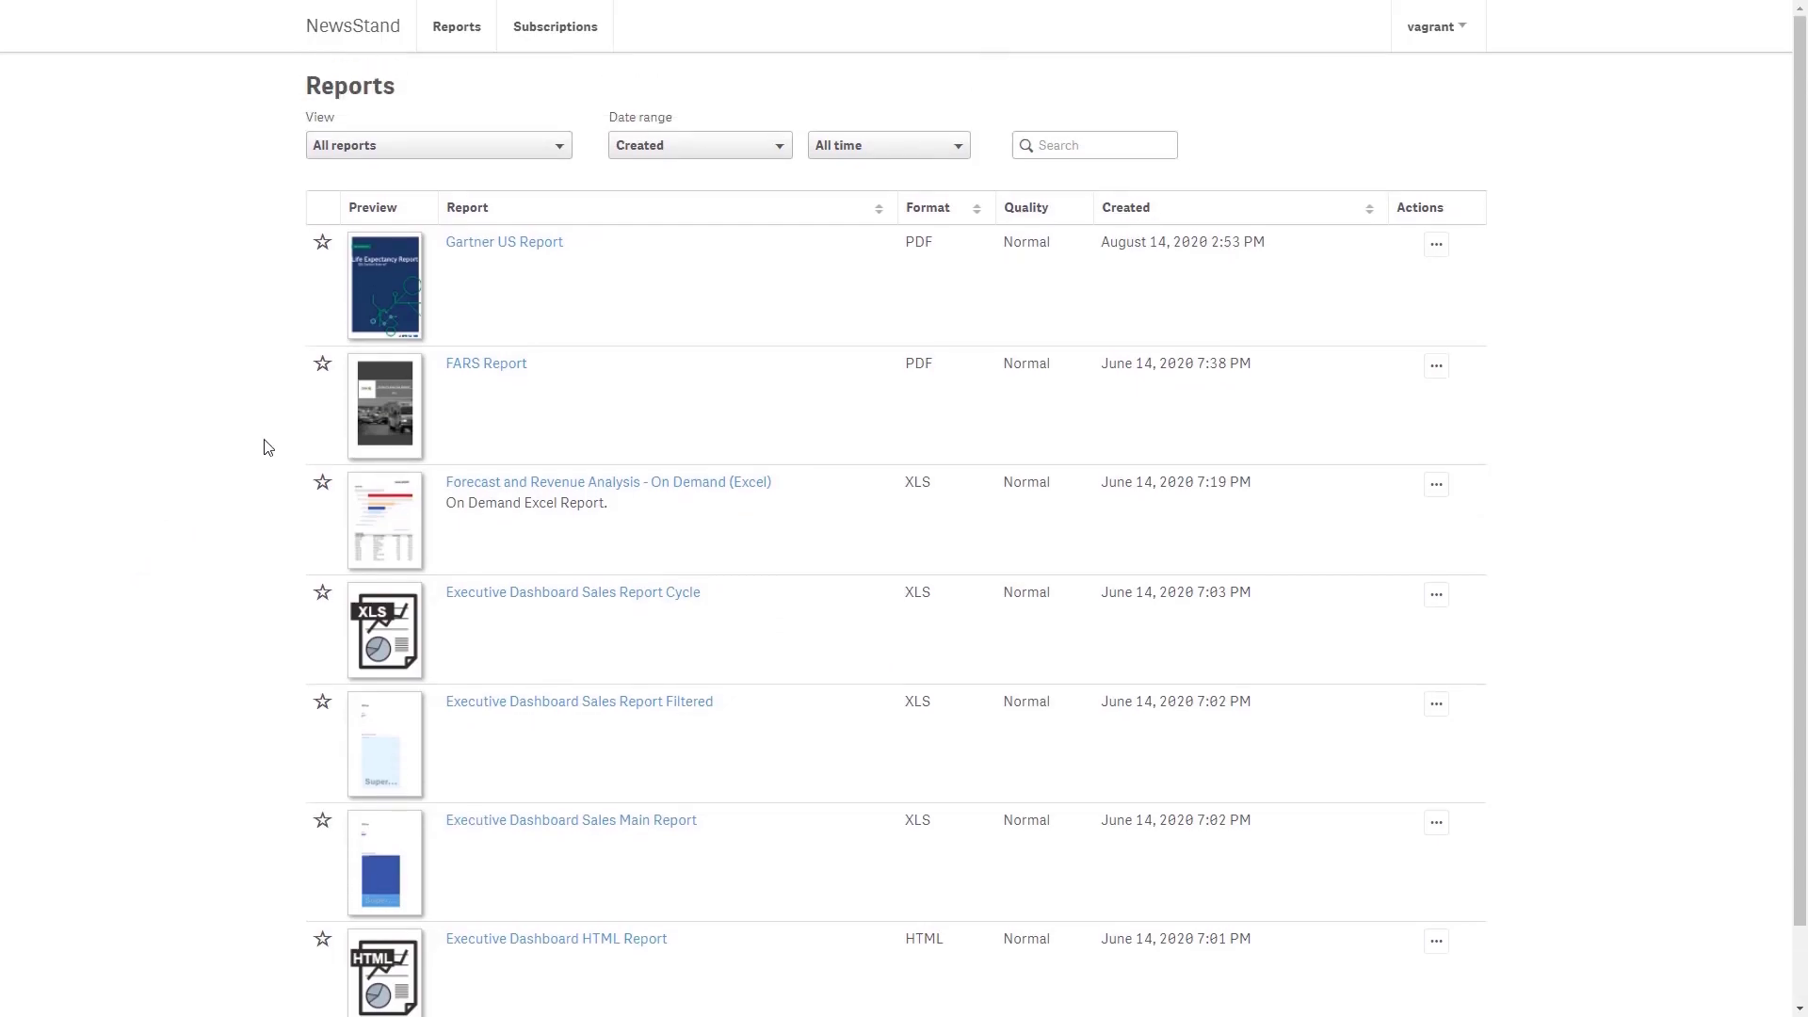
pyautogui.click(389, 313)
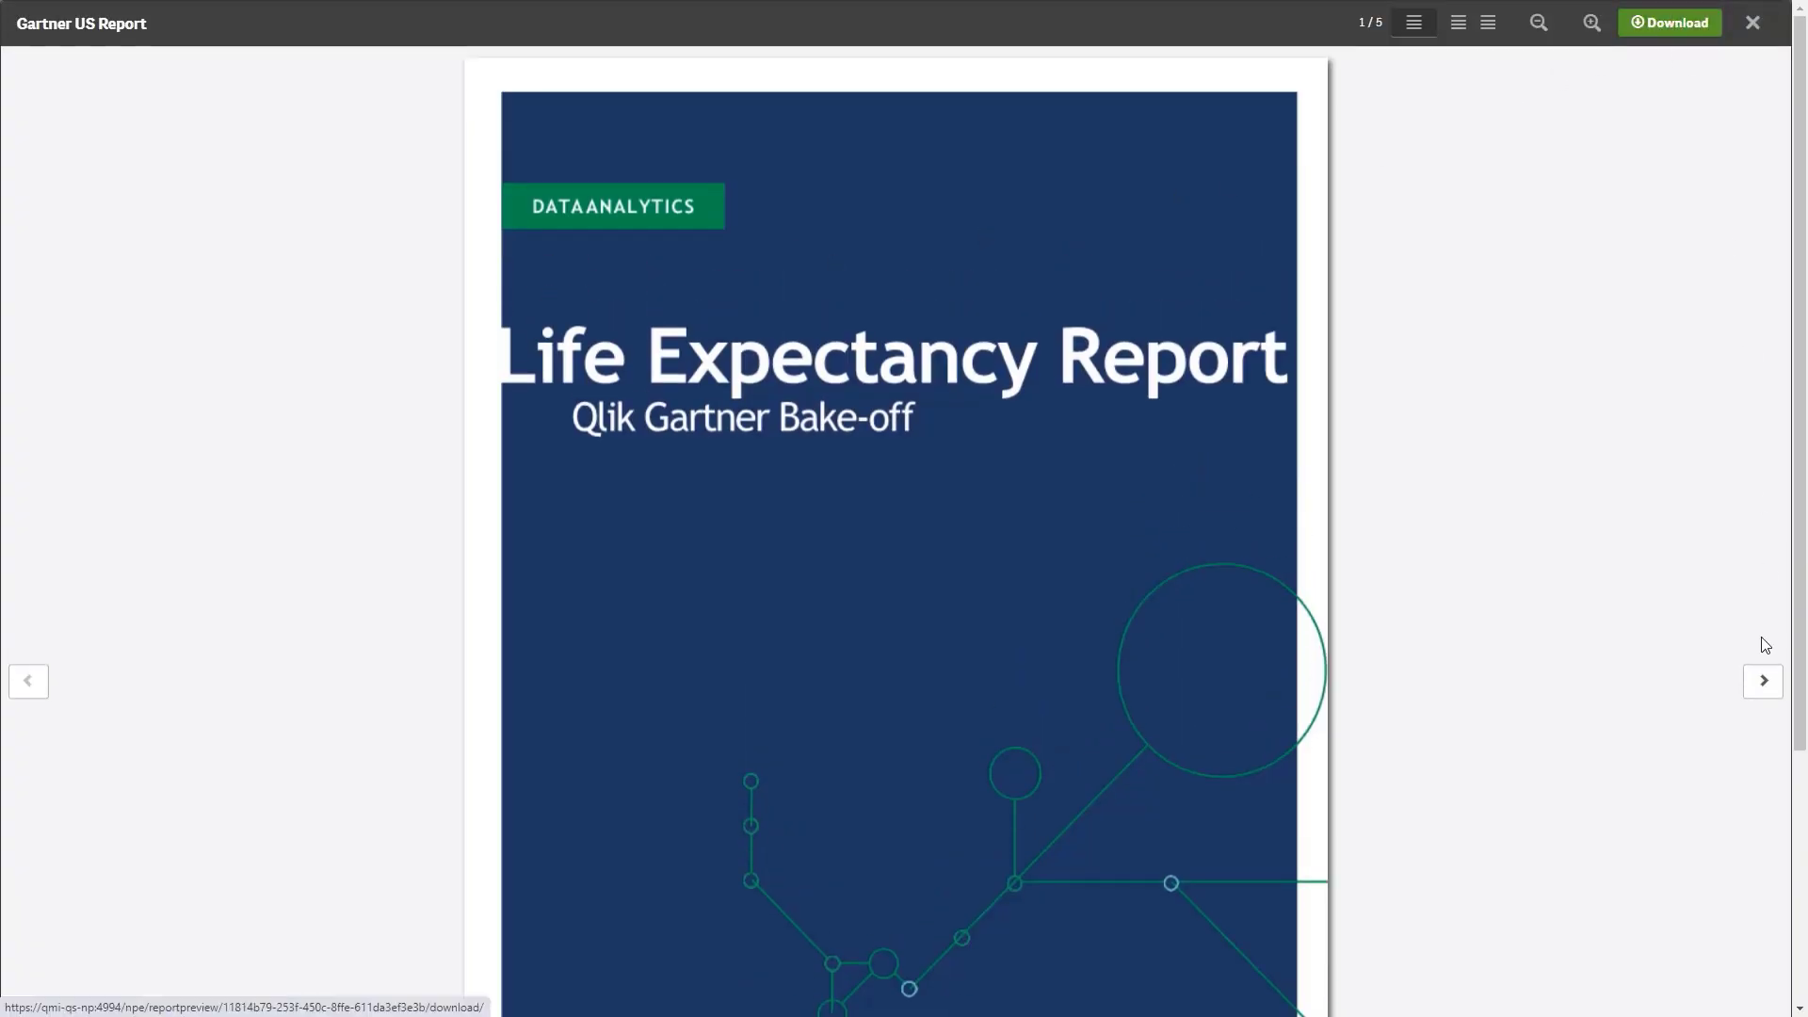
pyautogui.click(1767, 681)
pyautogui.click(1767, 681)
pyautogui.click(1767, 681)
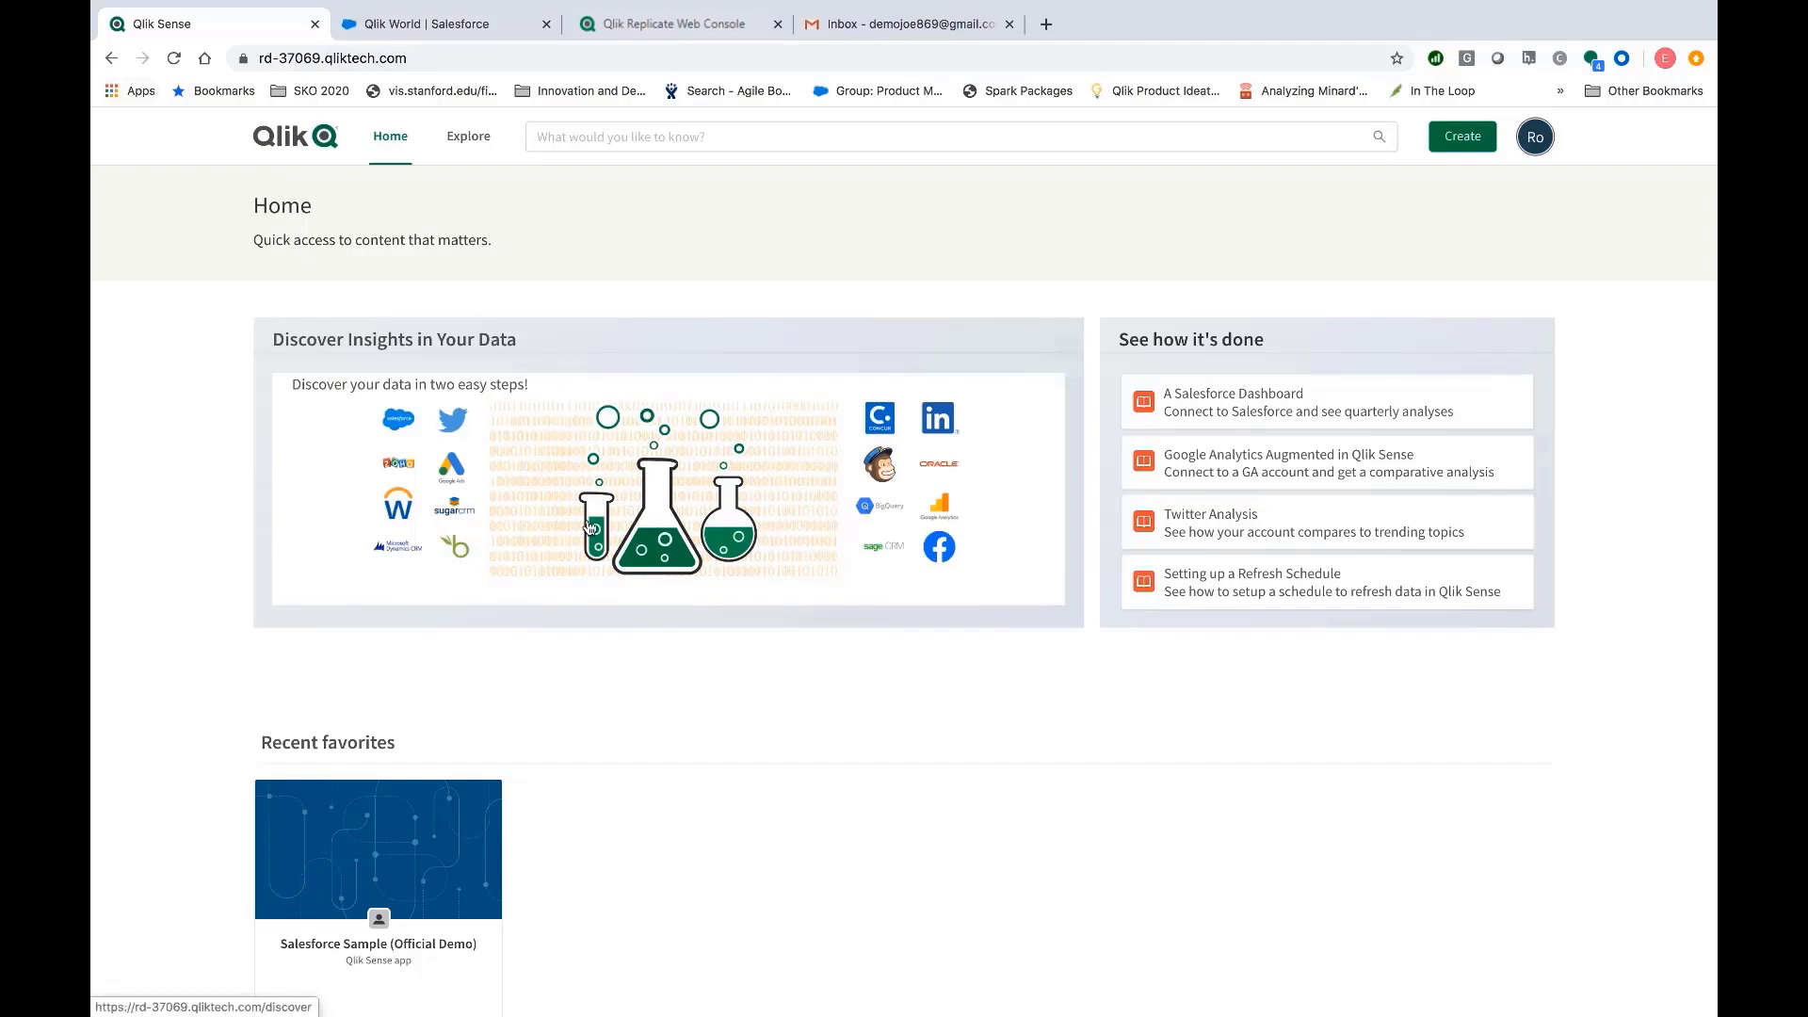
# - Open Discover Insights, try a custom topic with Forecasting, Opportunities, Impressions and Page Likes & Follows, then close it
pyautogui.click(618, 445)
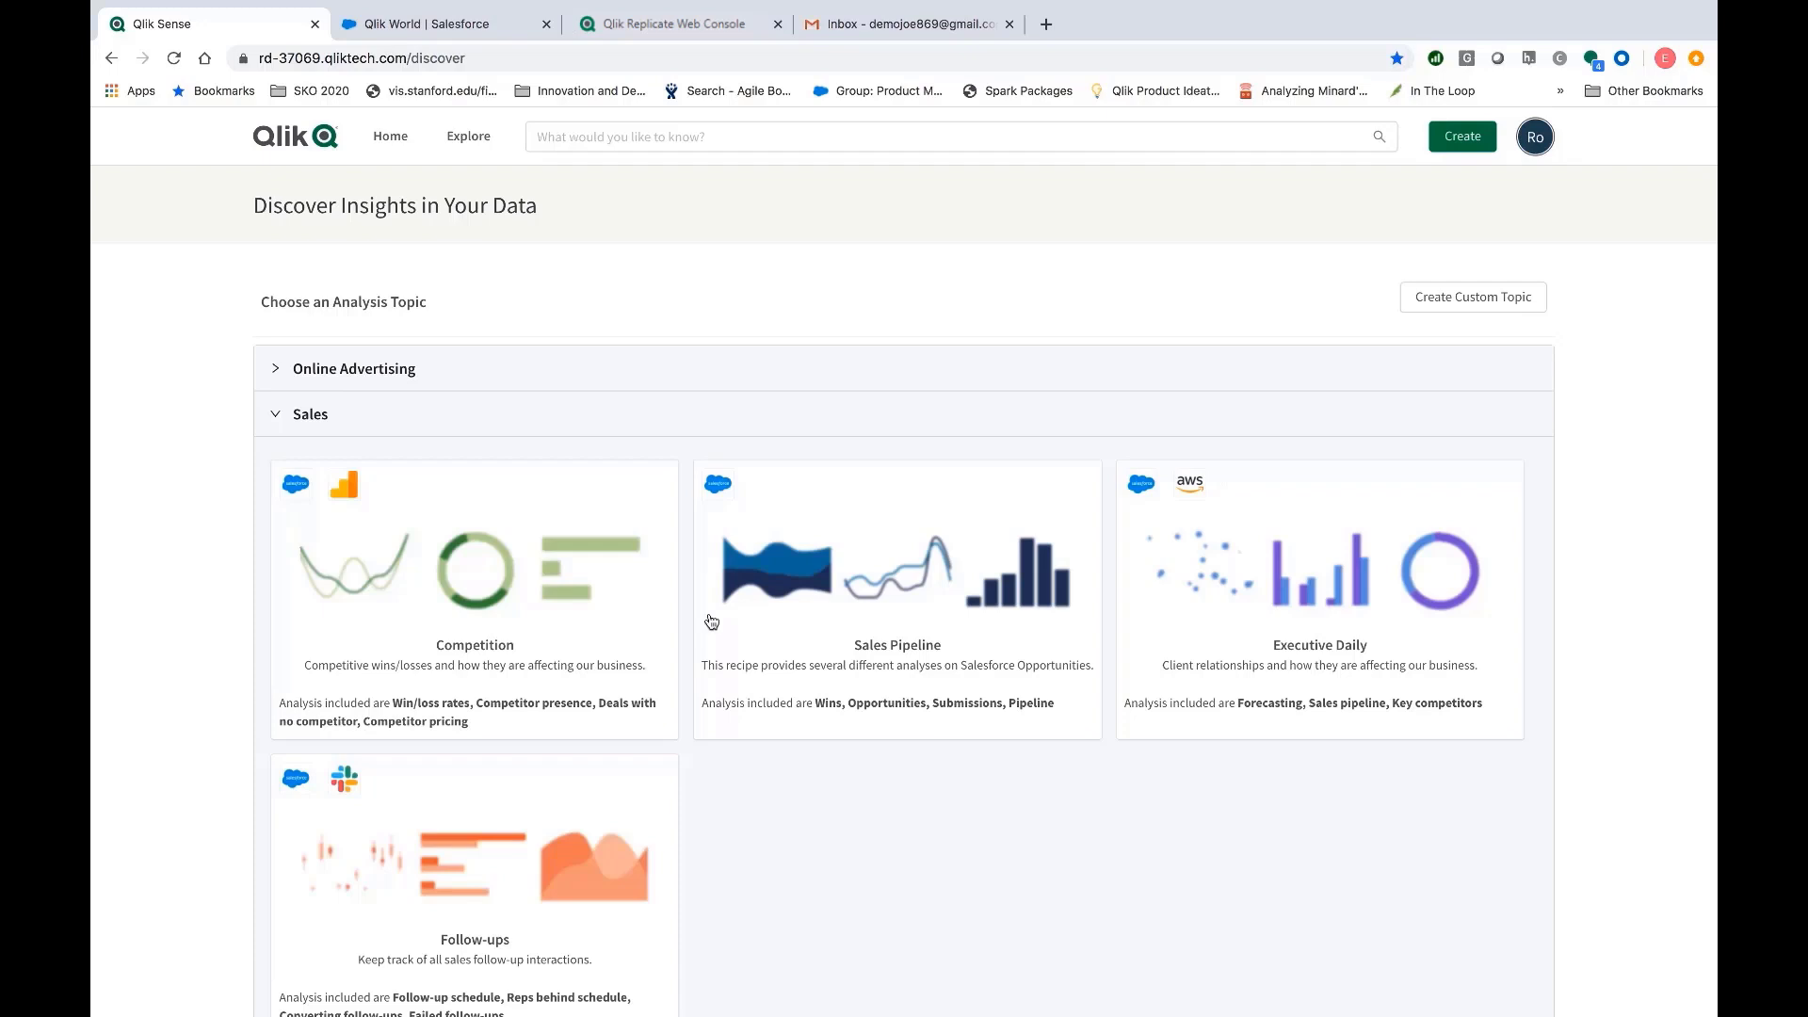
pyautogui.click(1501, 303)
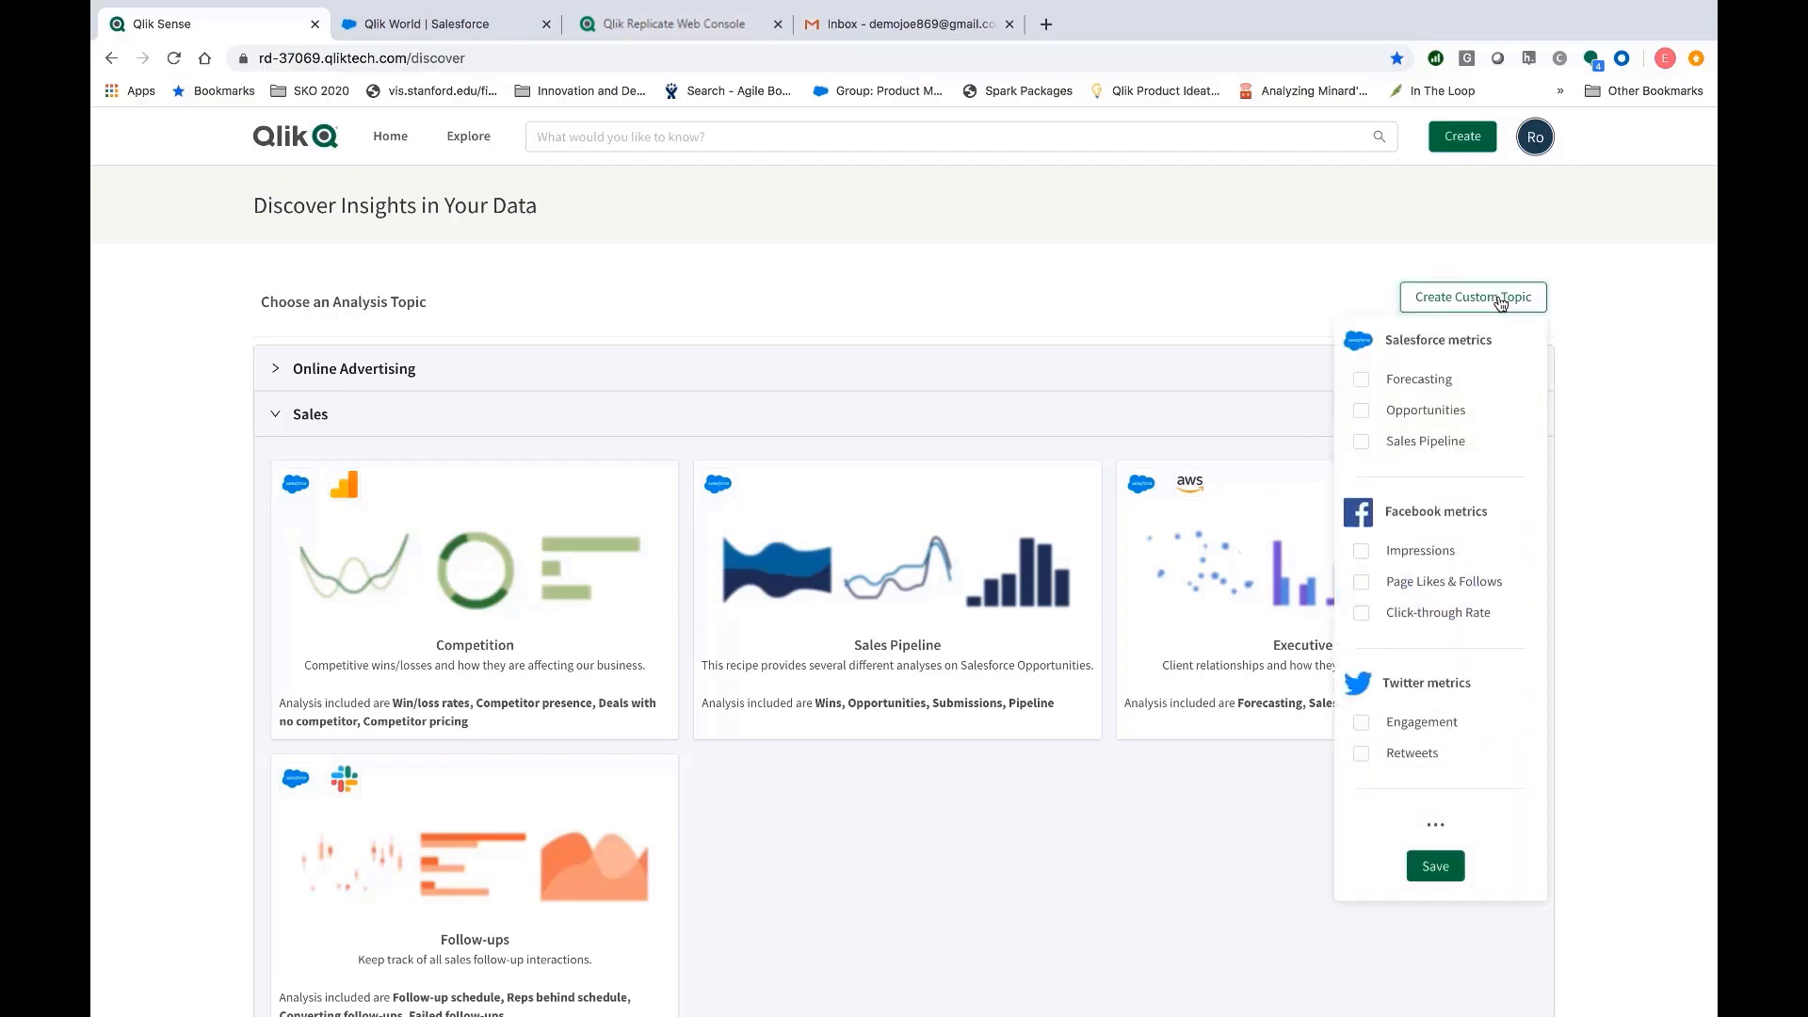
pyautogui.click(1361, 380)
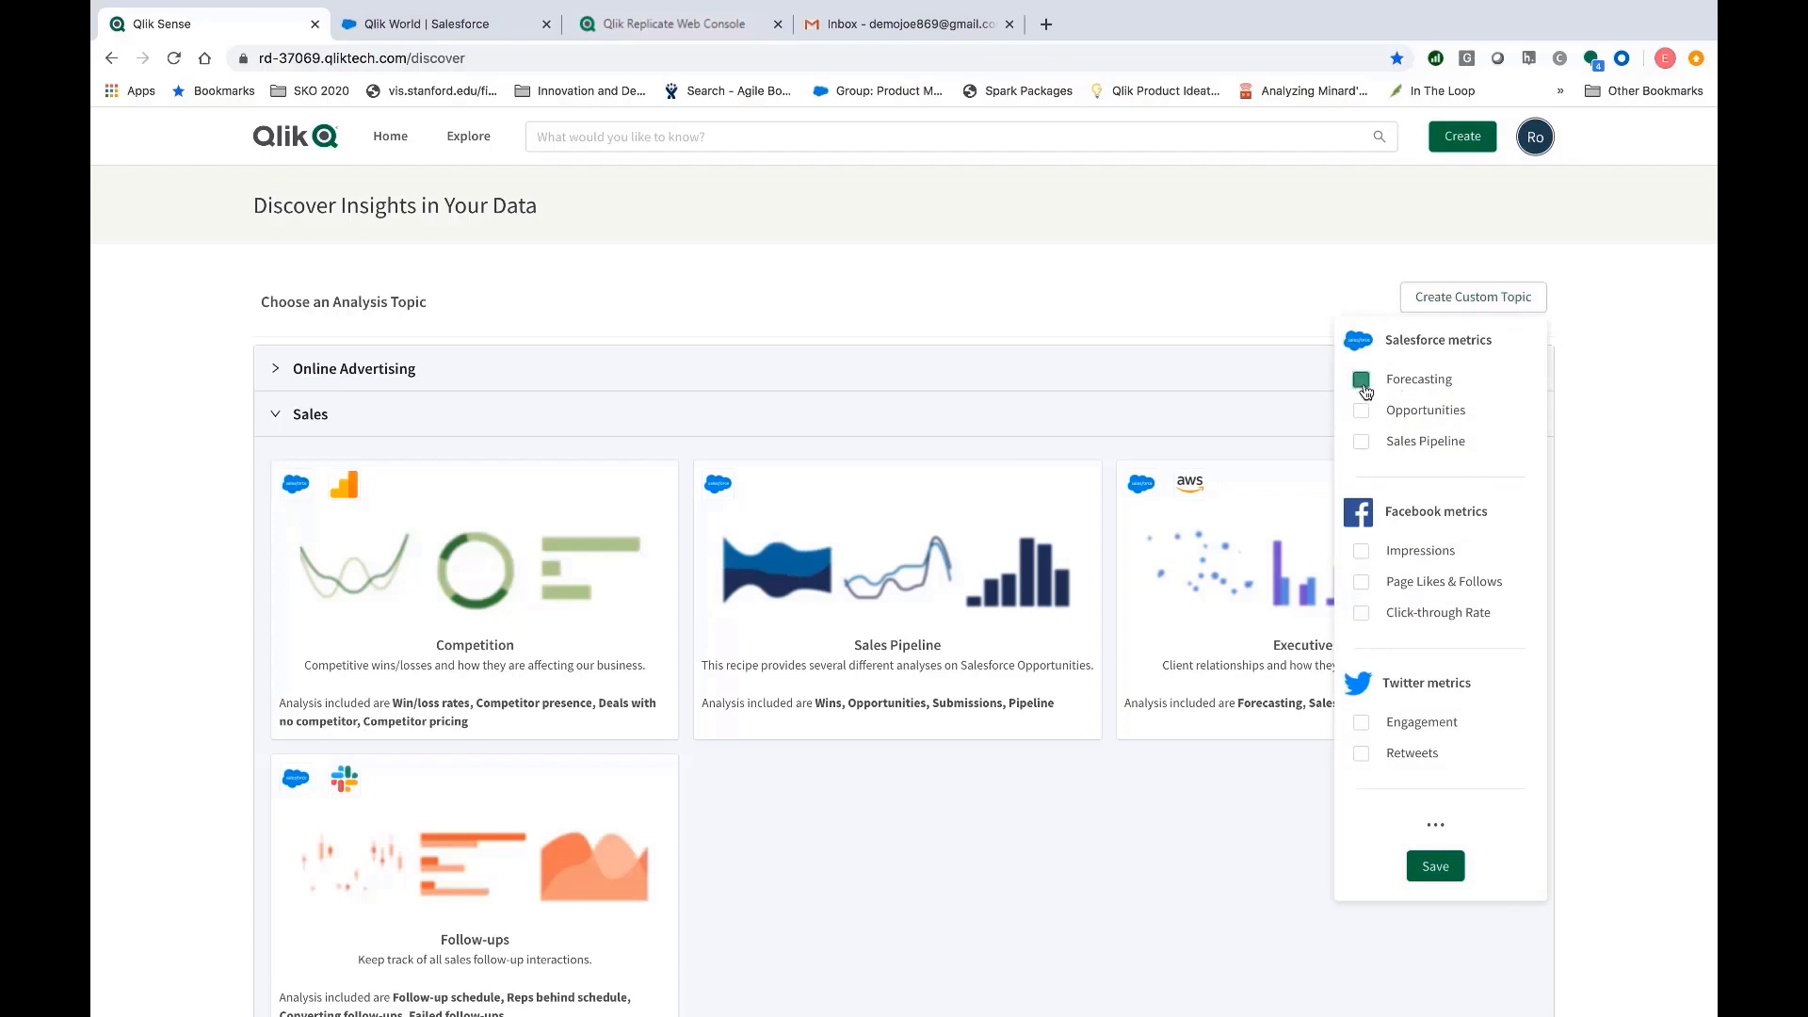
pyautogui.click(1361, 410)
pyautogui.click(1361, 551)
pyautogui.click(1361, 582)
pyautogui.click(1248, 279)
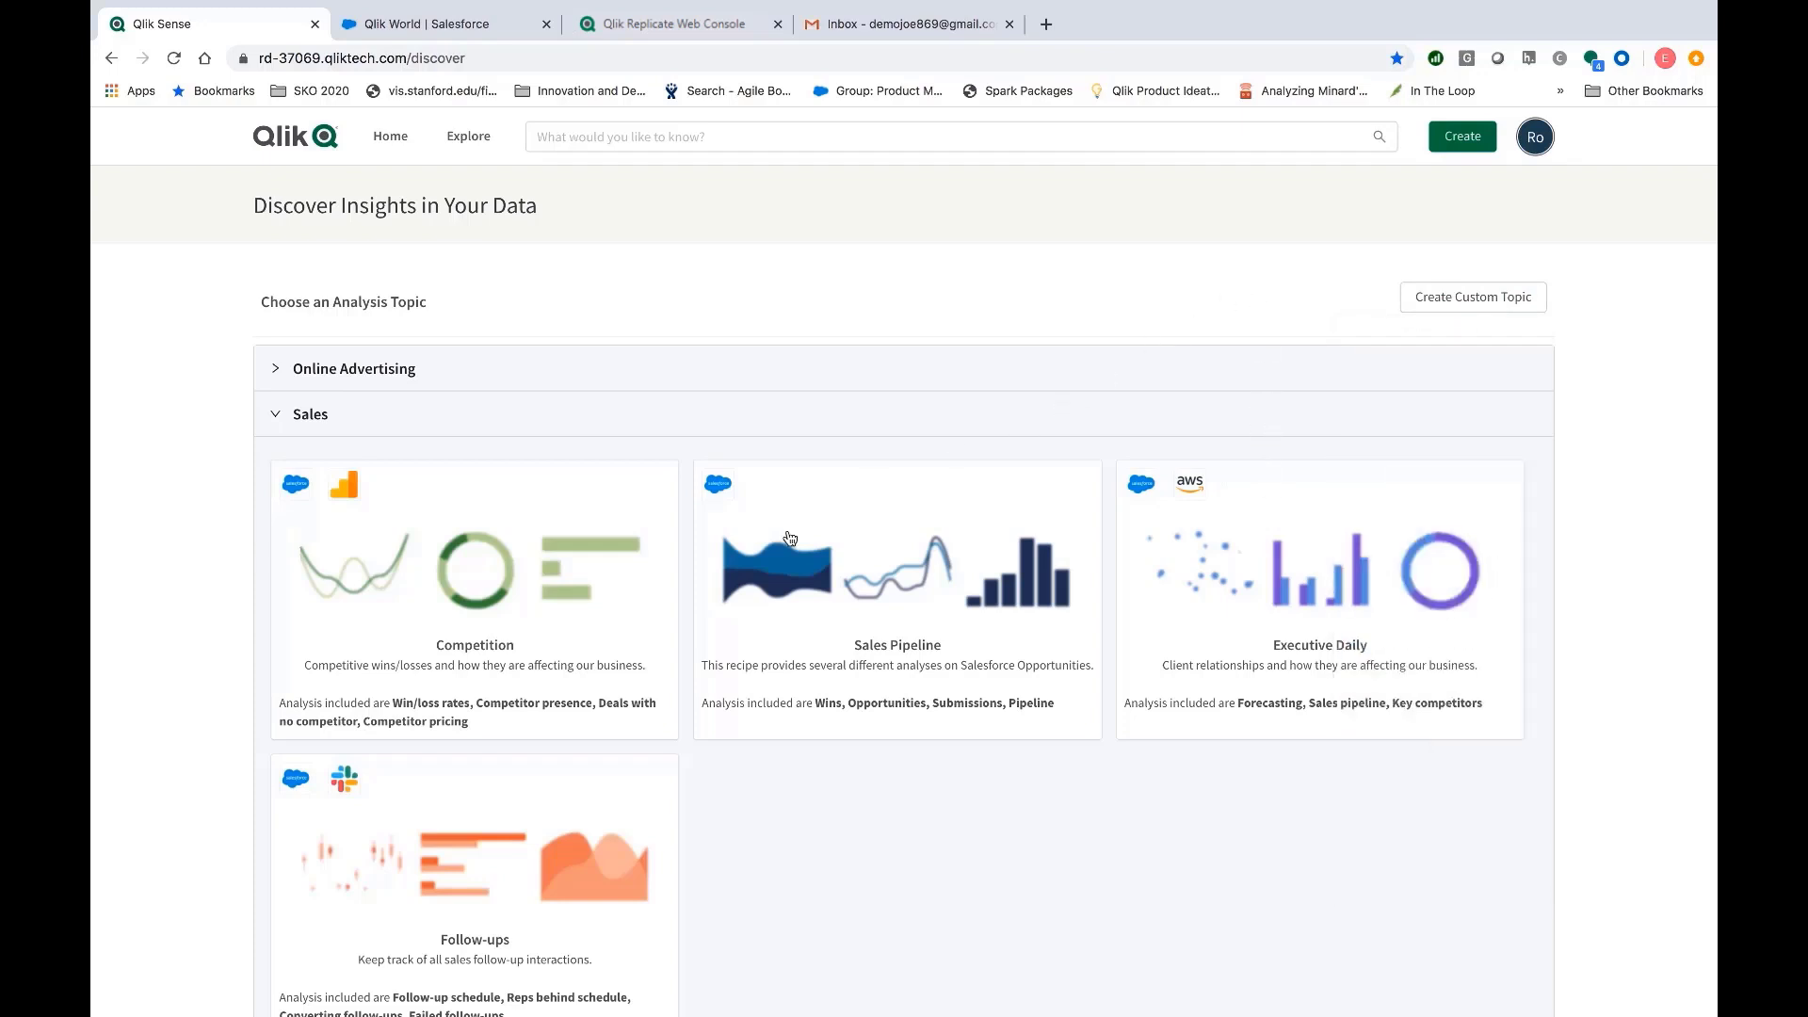
# - Open the Sales Pipeline topic and expand Wins to show Closed Won $258,260,000.00 with its charts
pyautogui.click(913, 605)
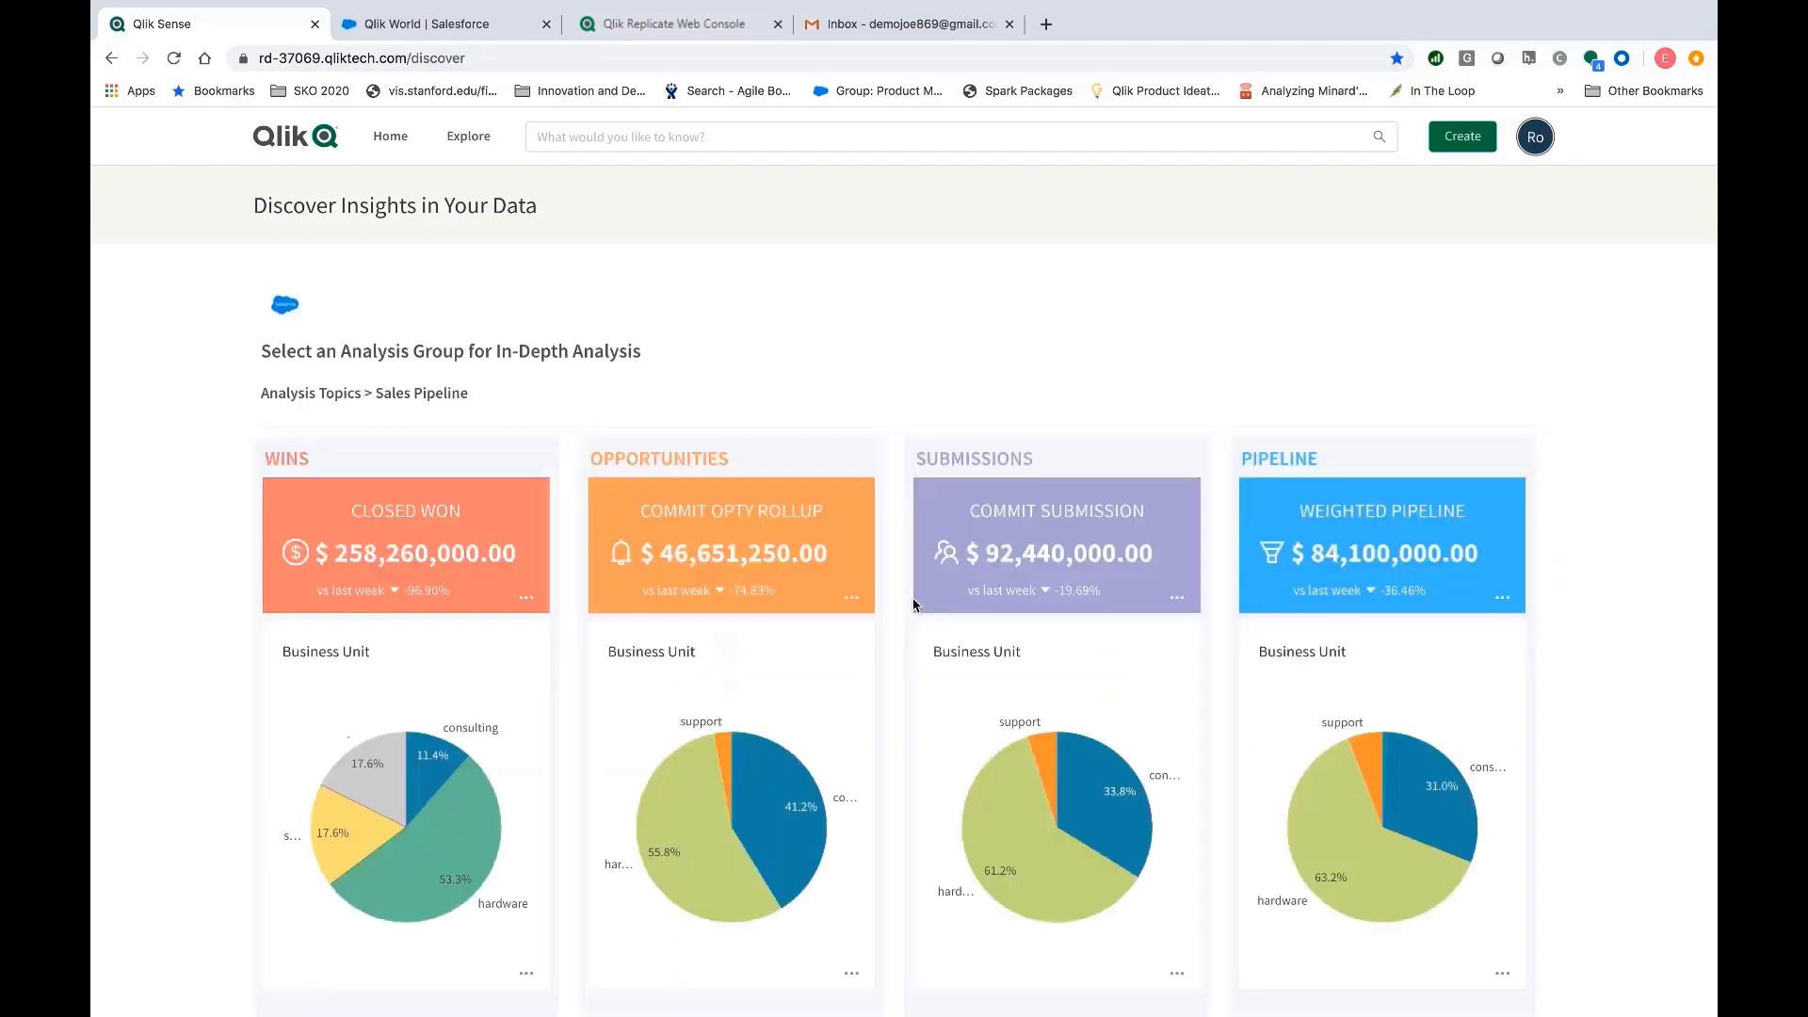
pyautogui.scroll(-3, 207, 534)
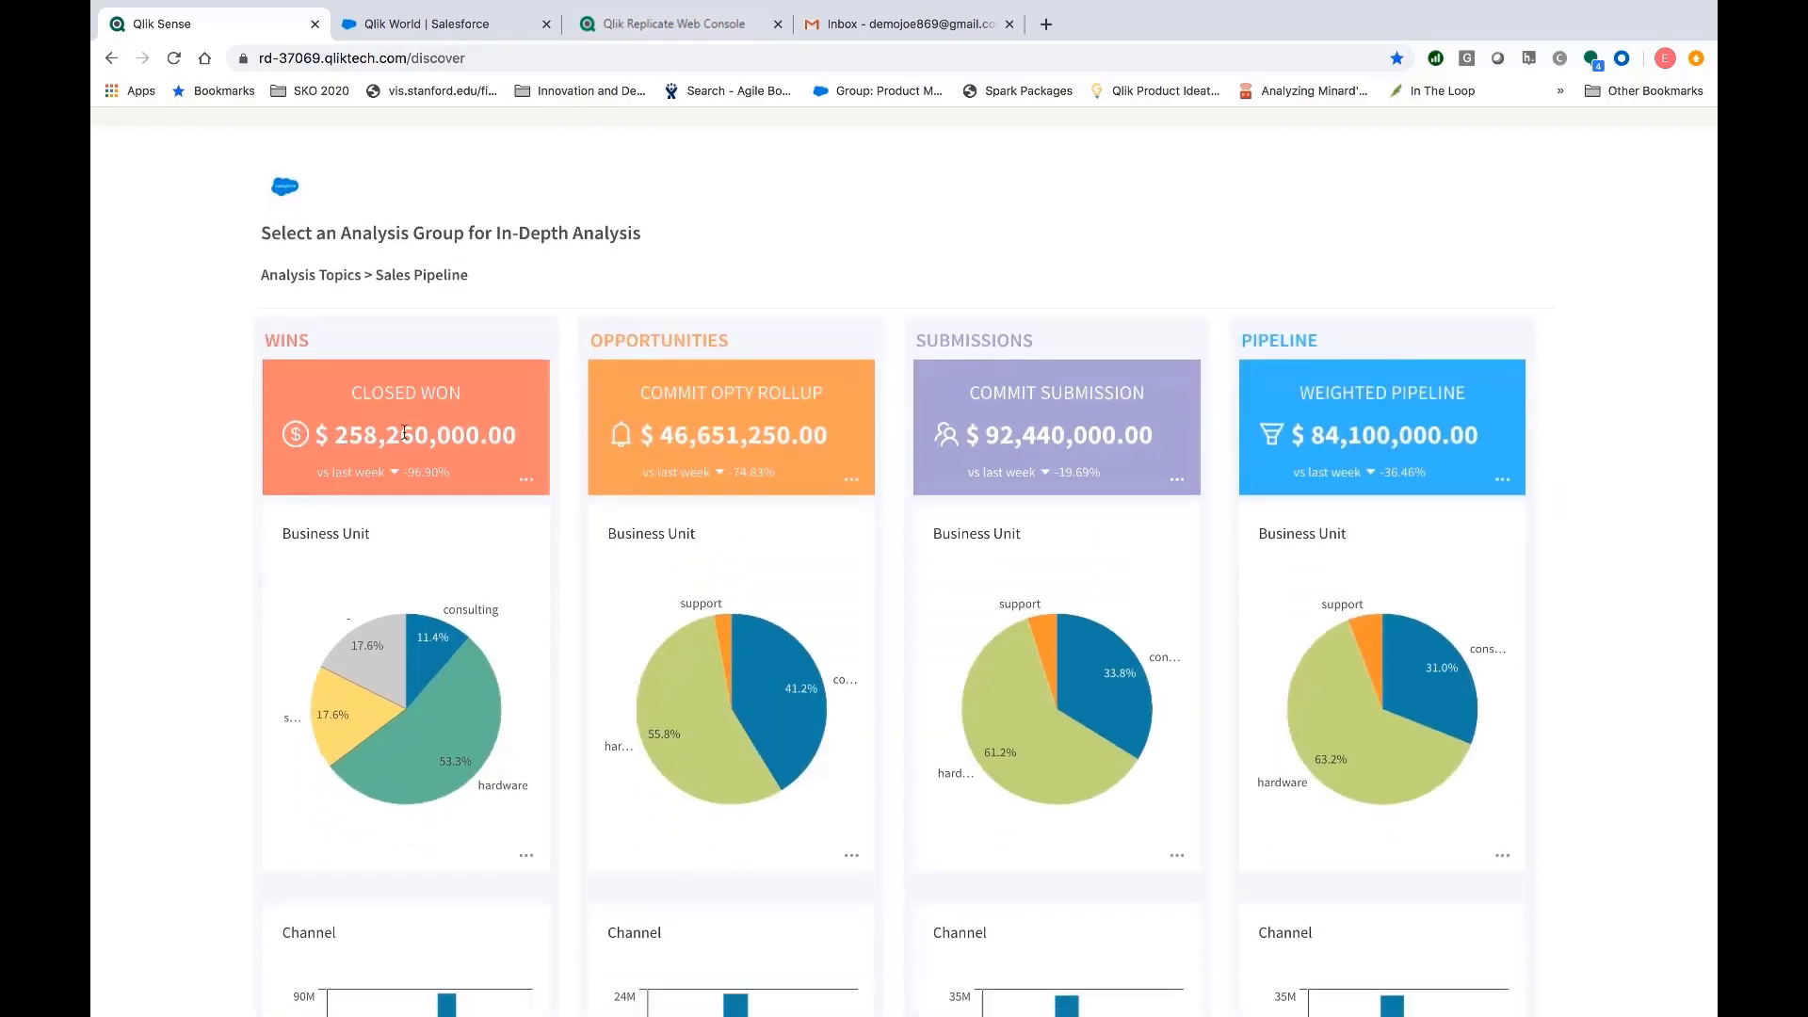
pyautogui.scroll(-3, 188, 574)
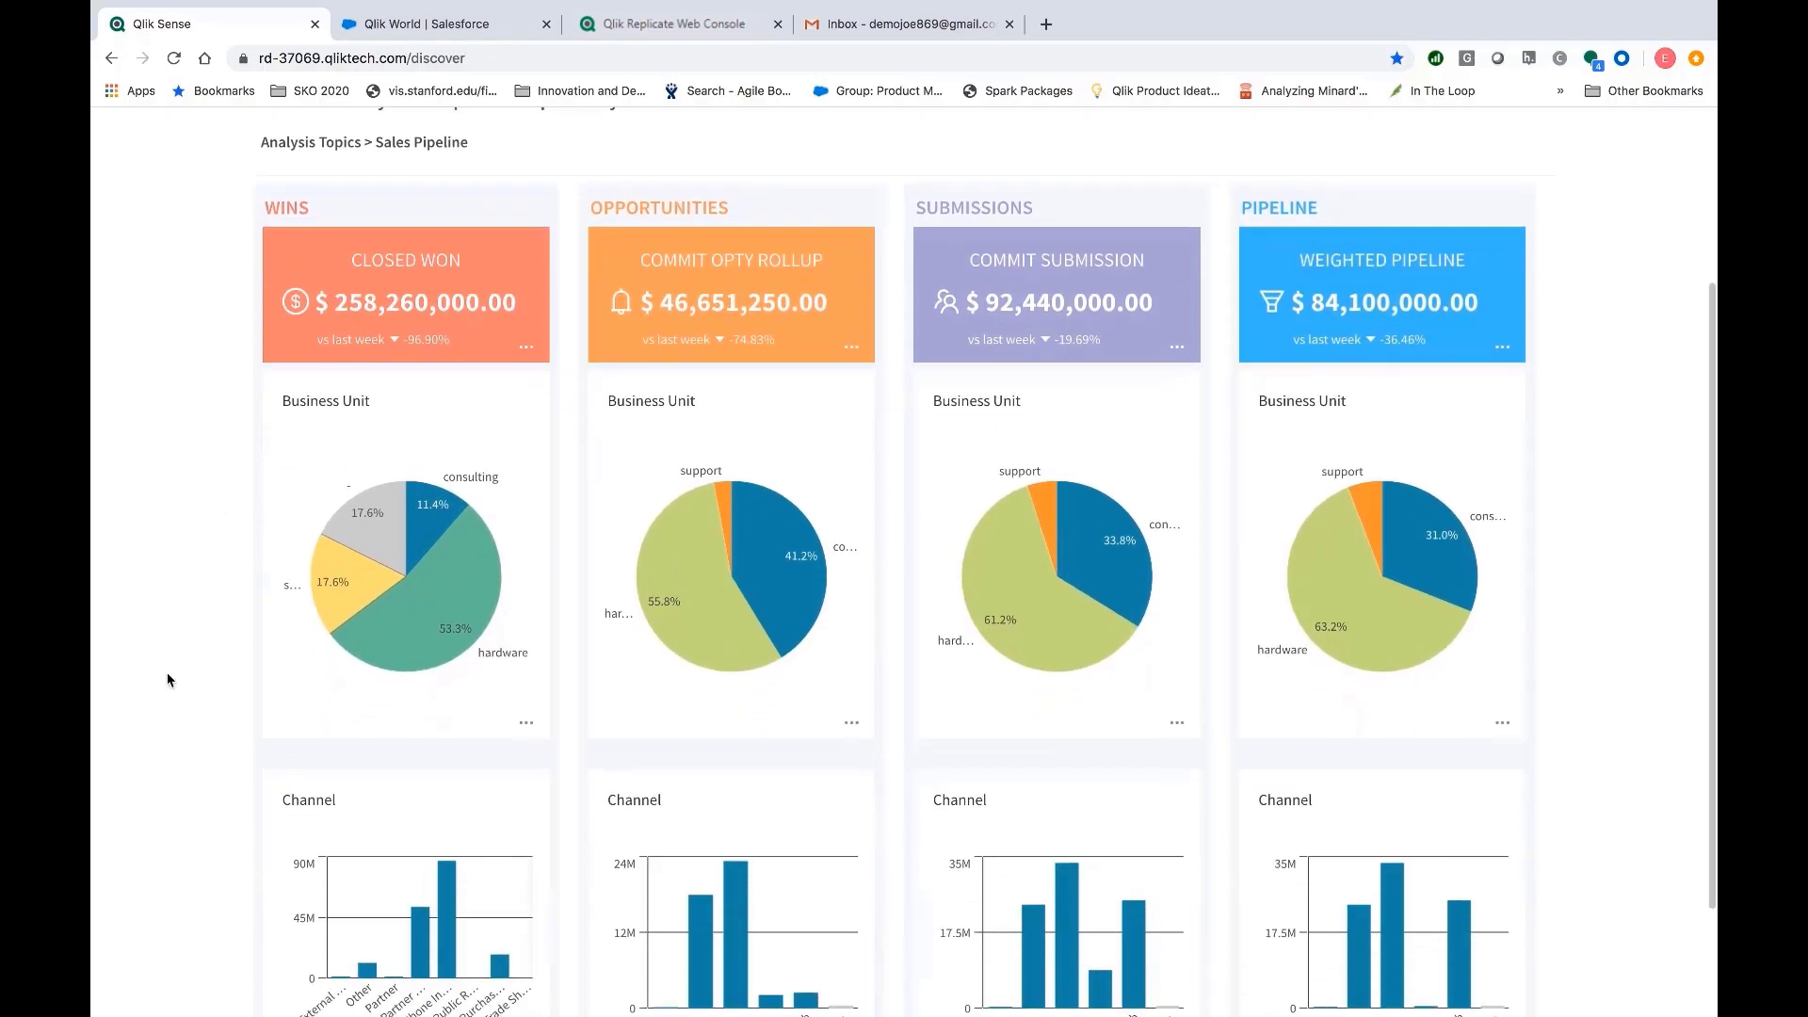
pyautogui.scroll(3, 189, 546)
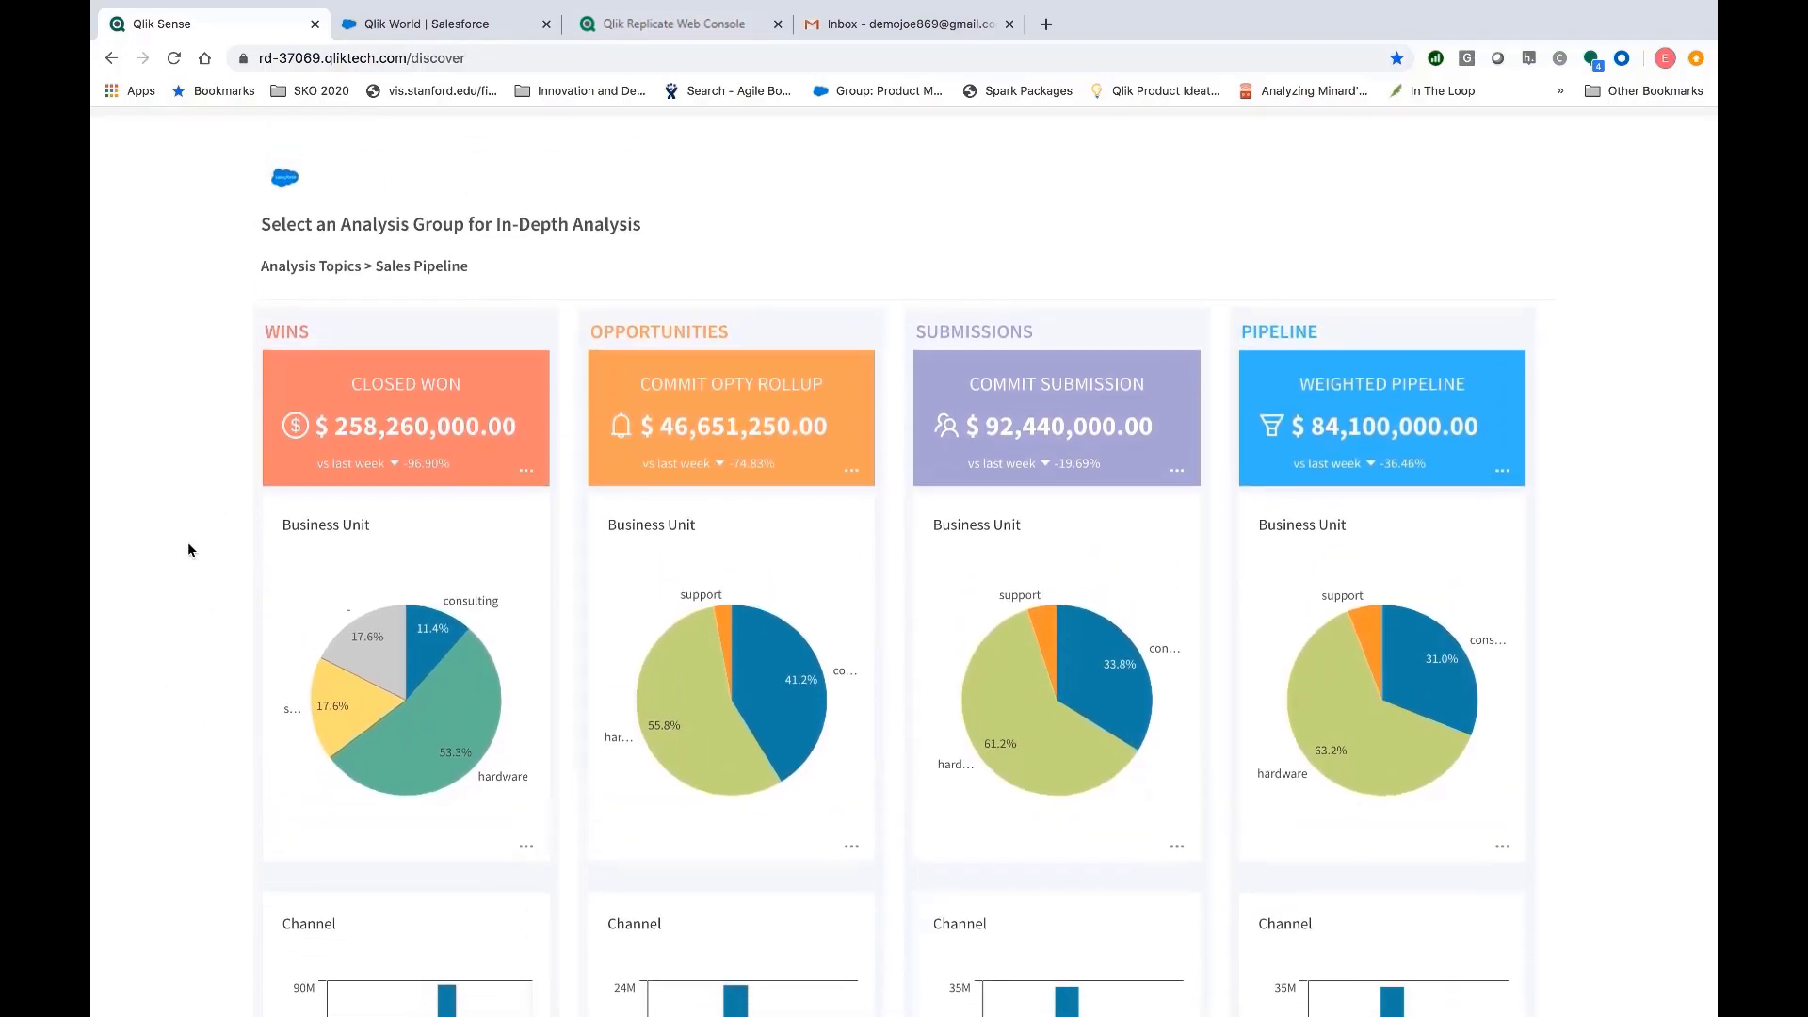
pyautogui.click(427, 337)
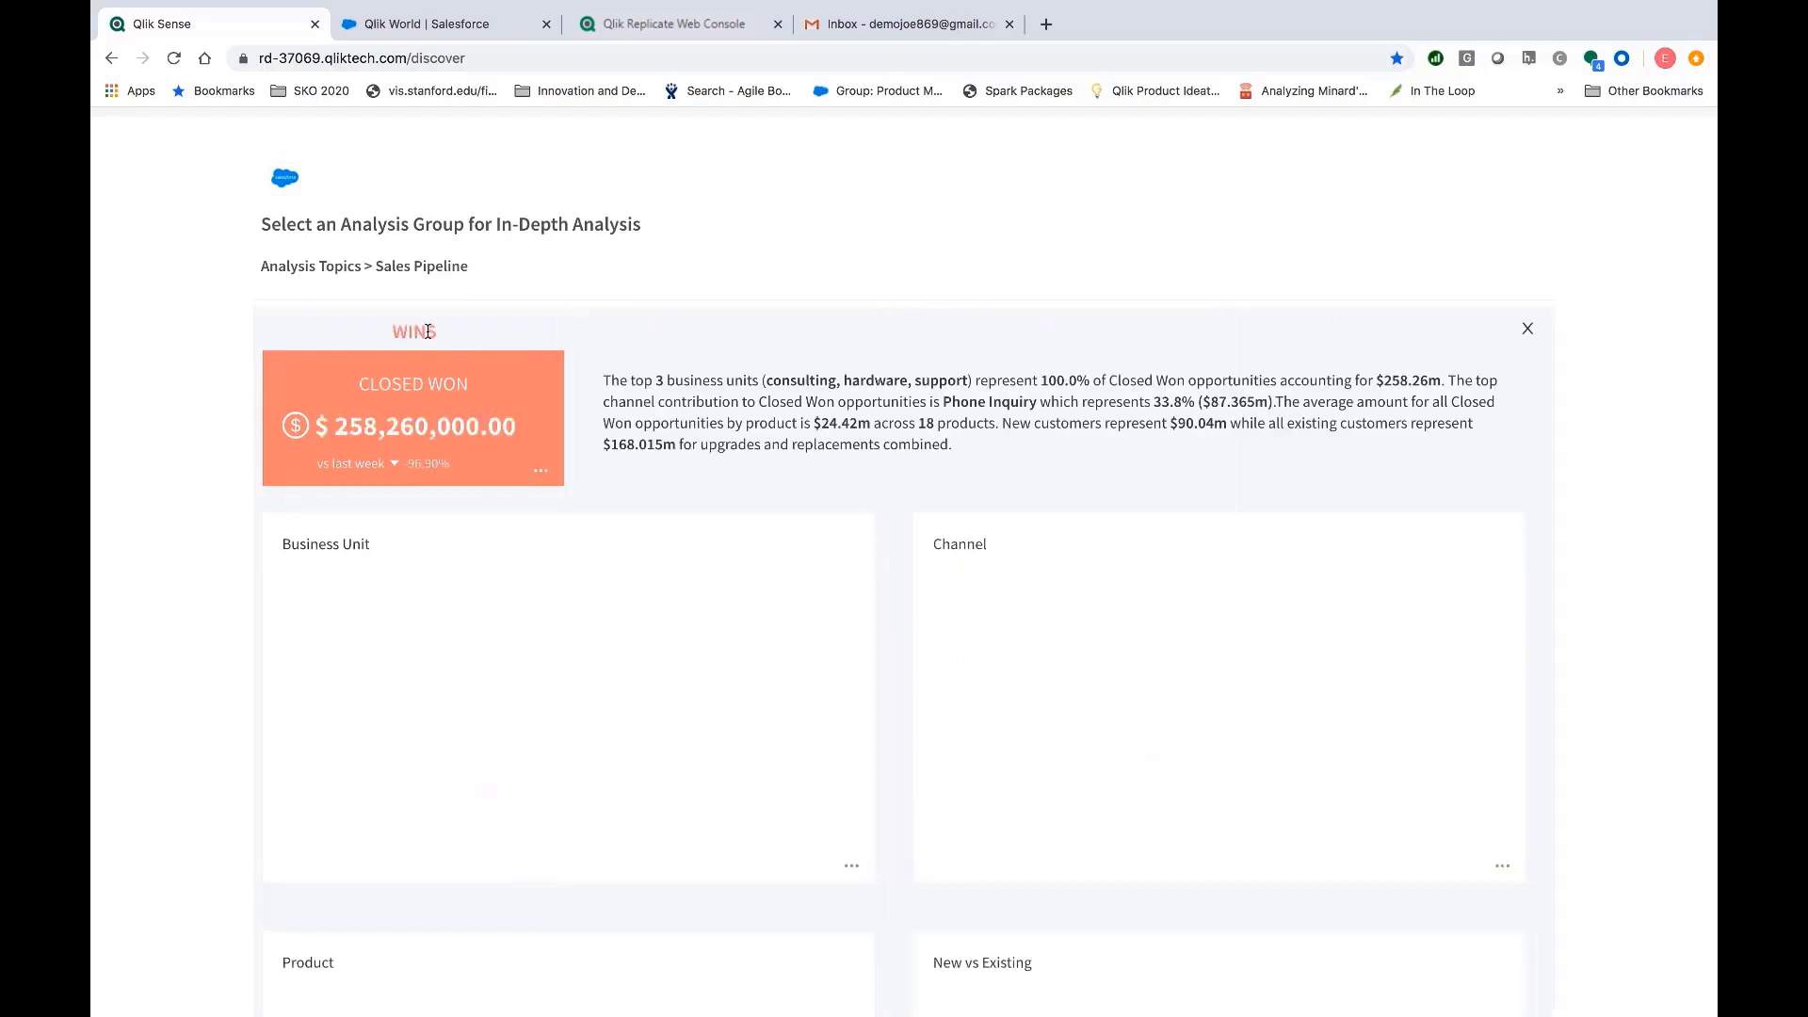
pyautogui.scroll(-3, 1634, 576)
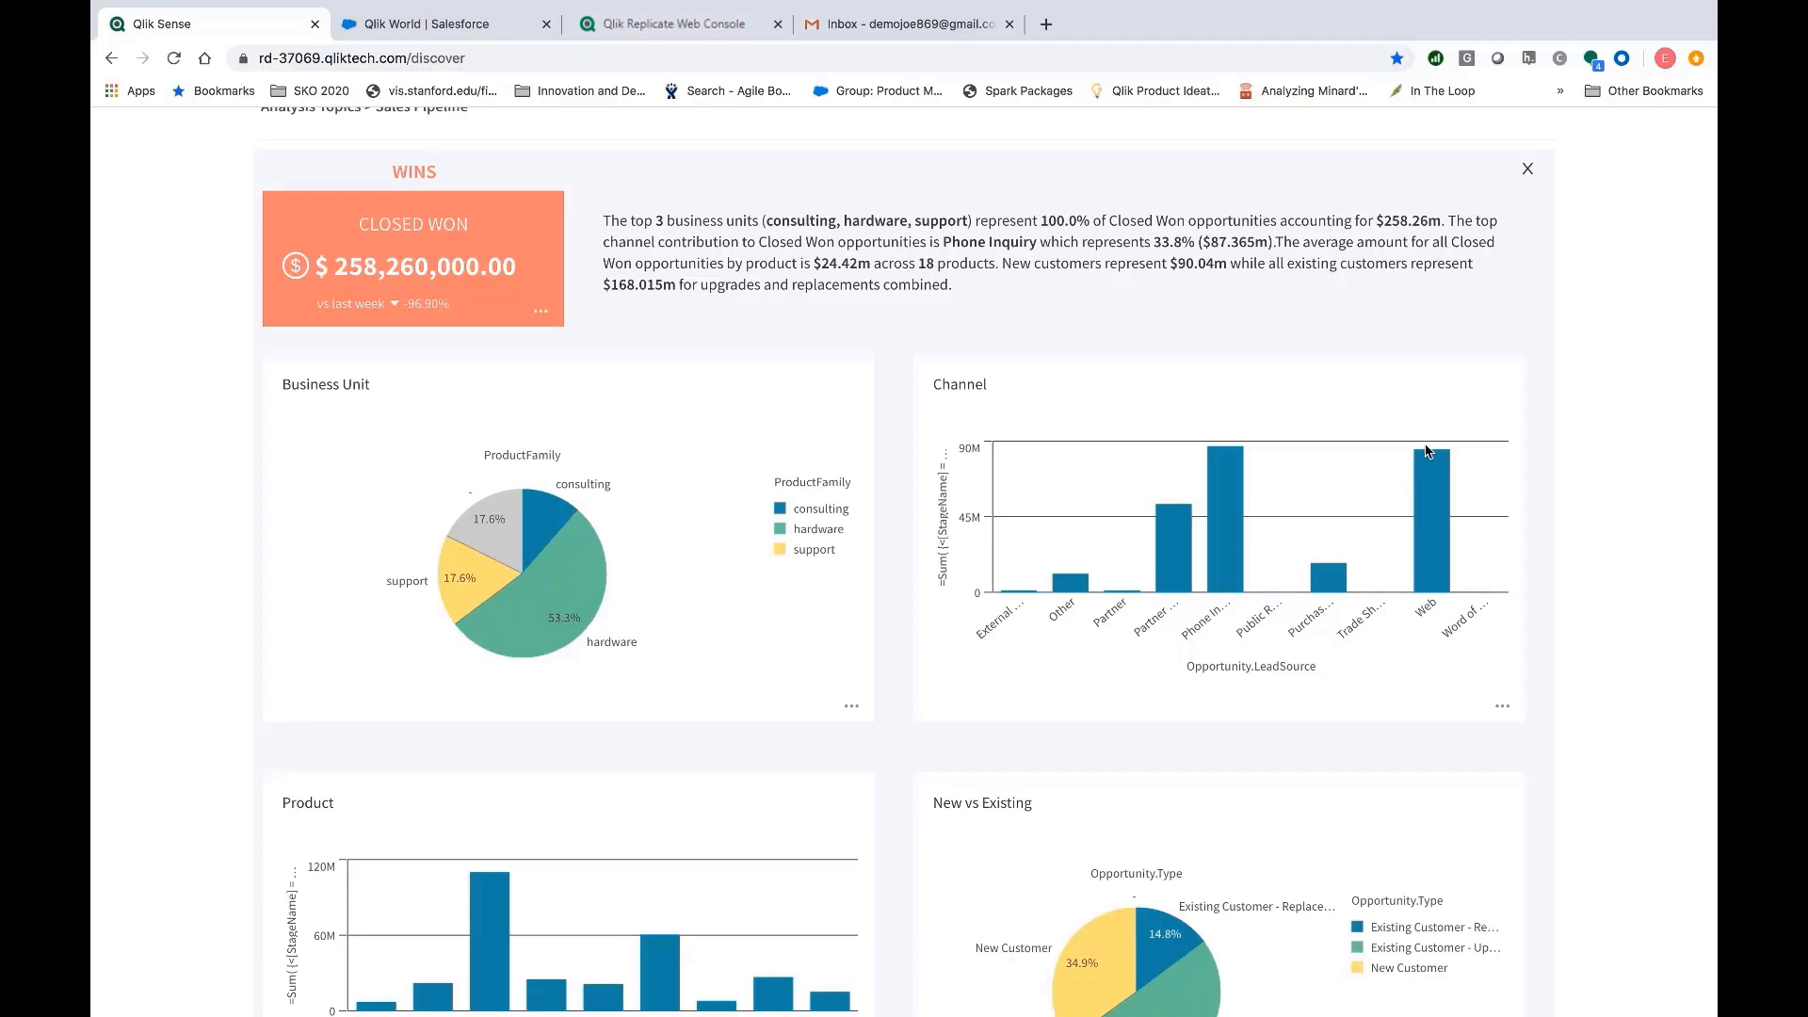
# - Filter the Wins analysis to the Web channel and switch to the Qlik Replicate console
pyautogui.click(1438, 537)
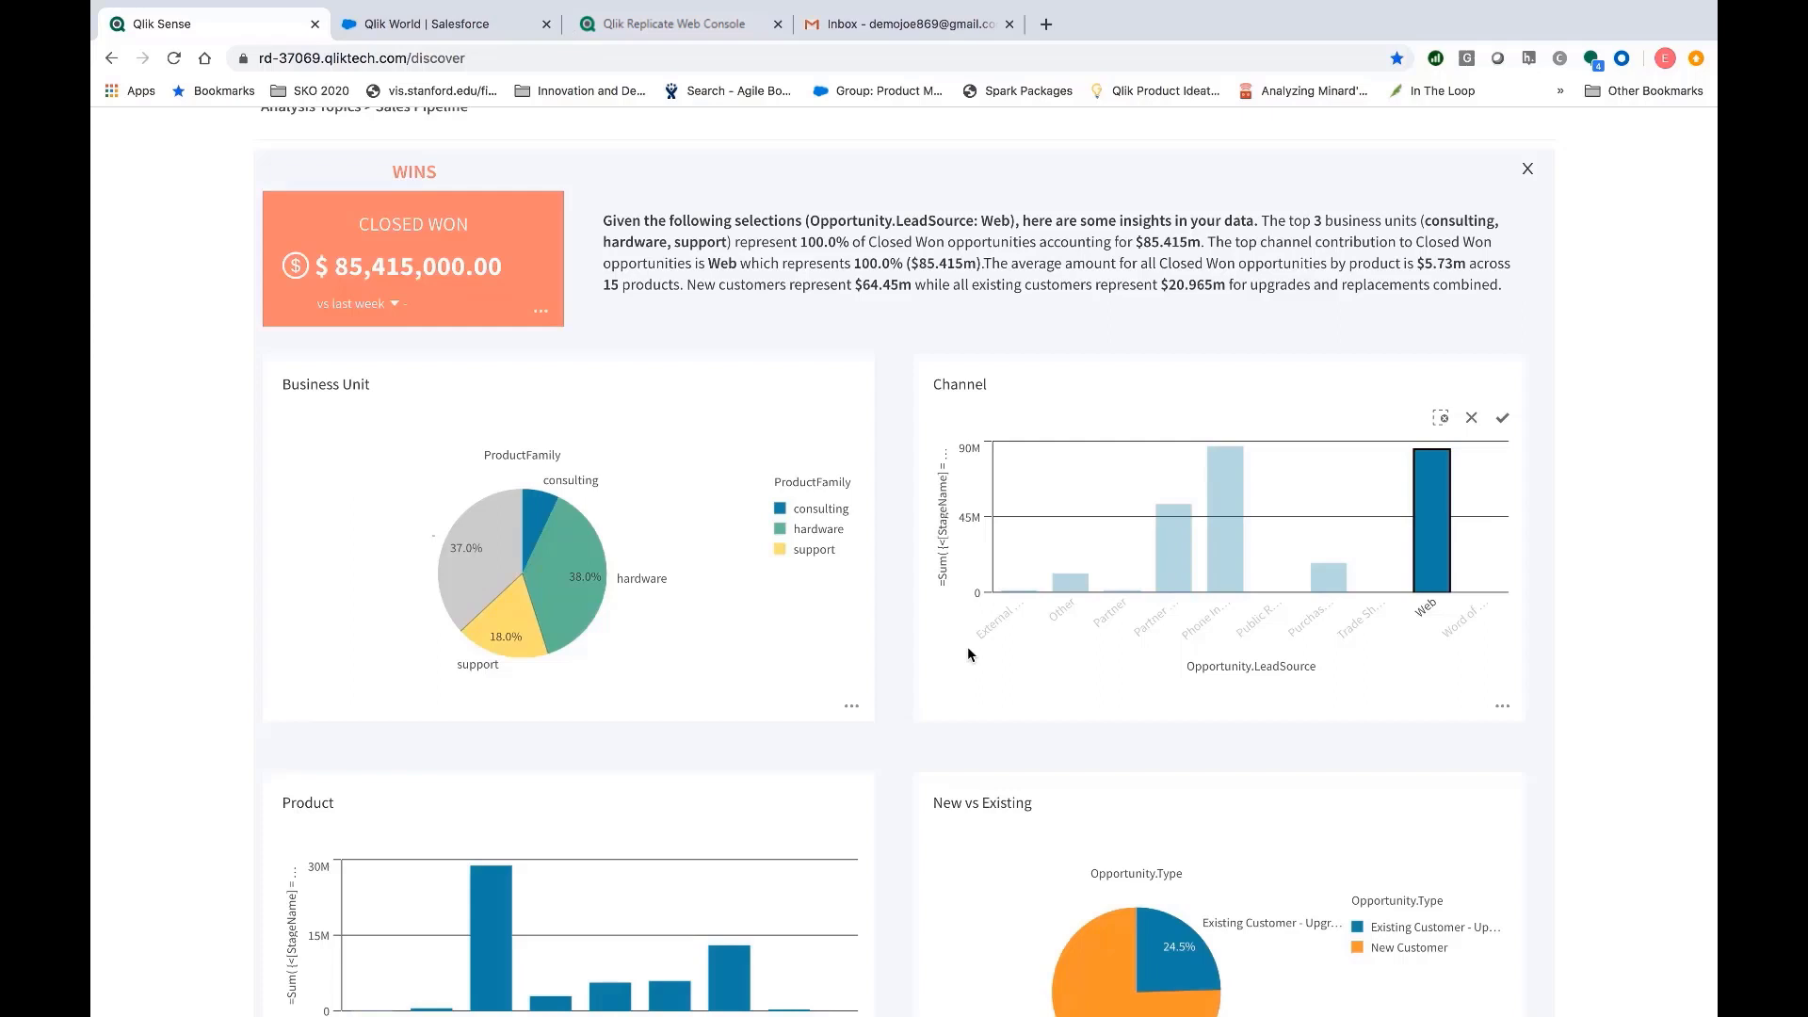
pyautogui.hotkey('ctrl', '3')
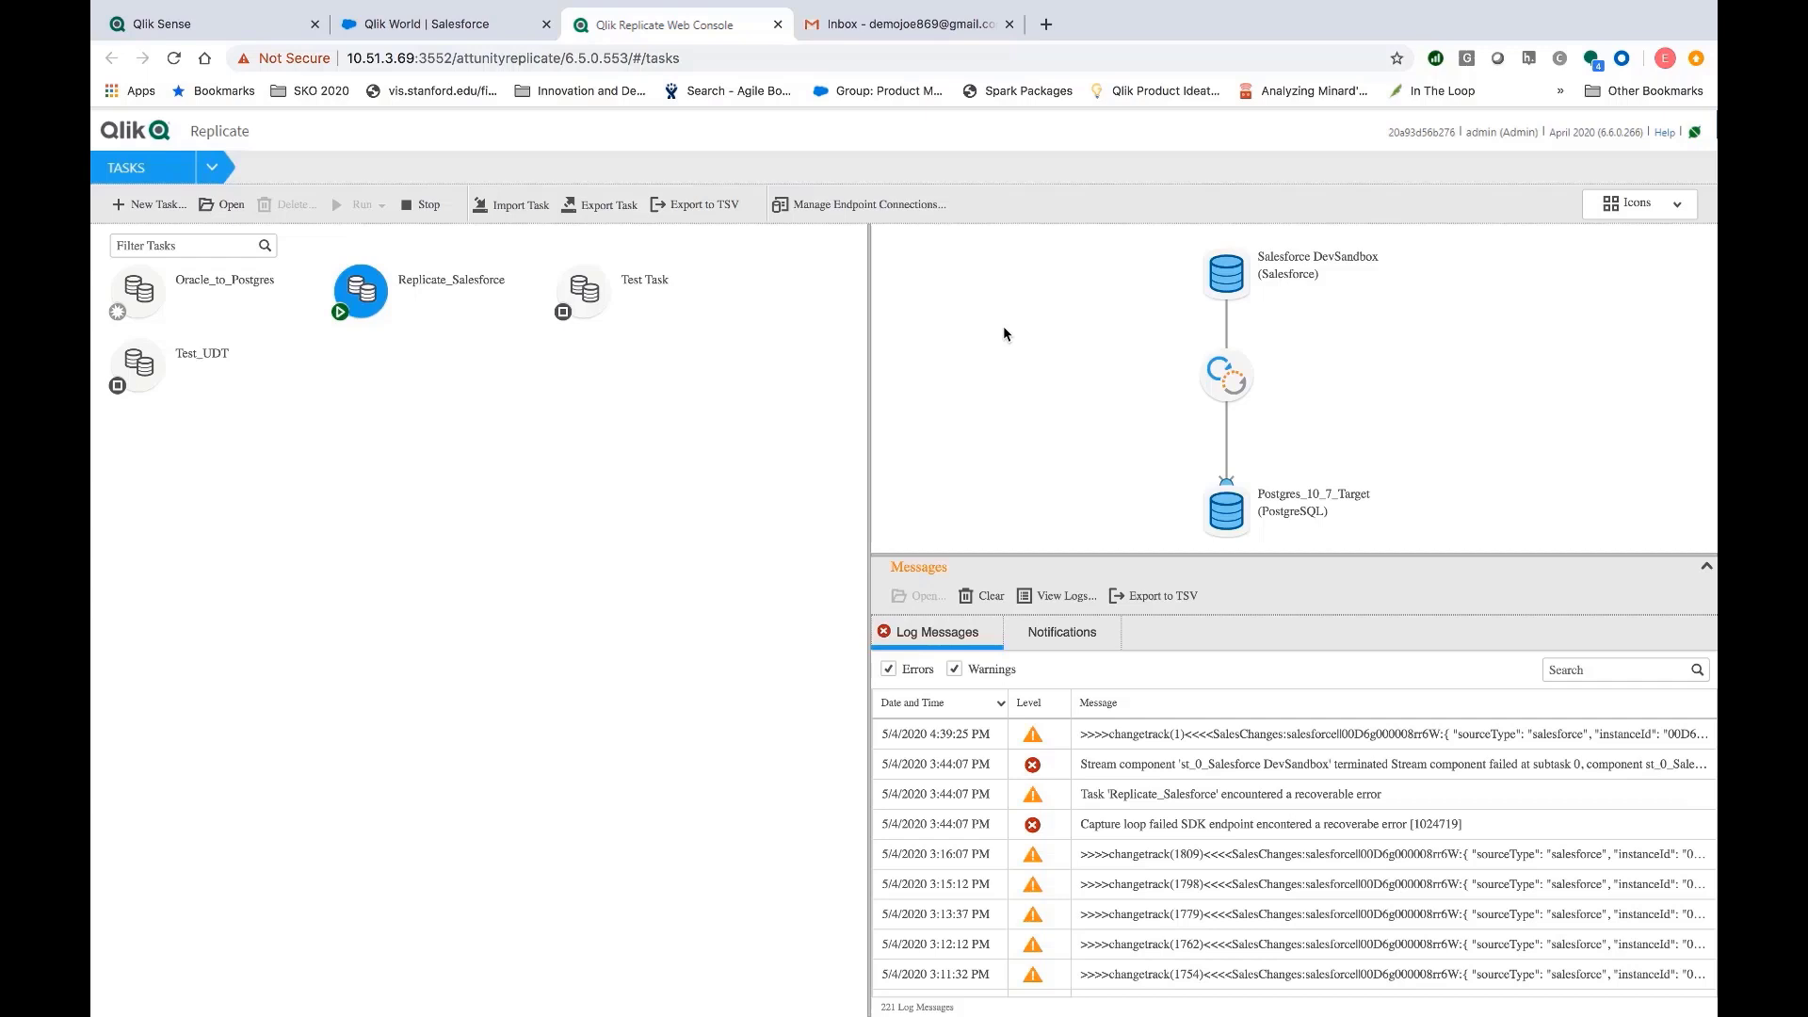
# - Return to Qlik Sense to see Closed Won refreshed to $258,760,000.00
pyautogui.click(253, 32)
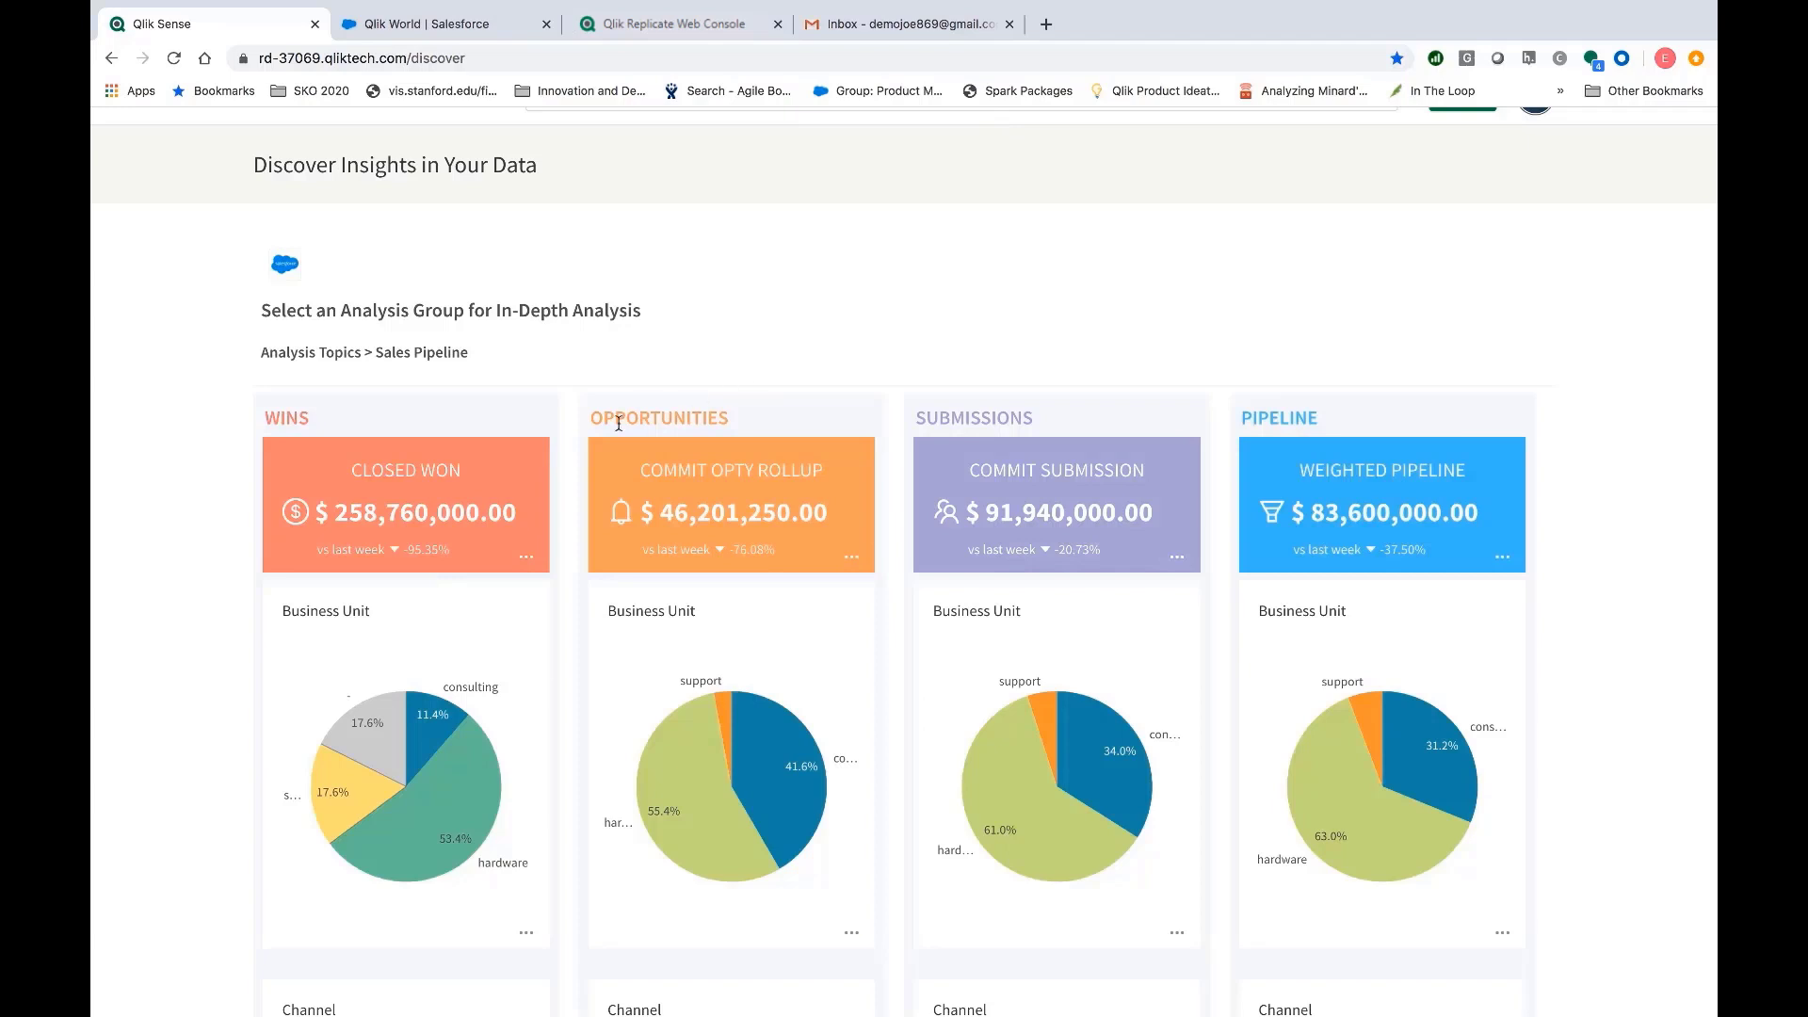
# - Set the Prepare replenishment order action on the Closed Won measure, then switch to Gmail
pyautogui.click(527, 562)
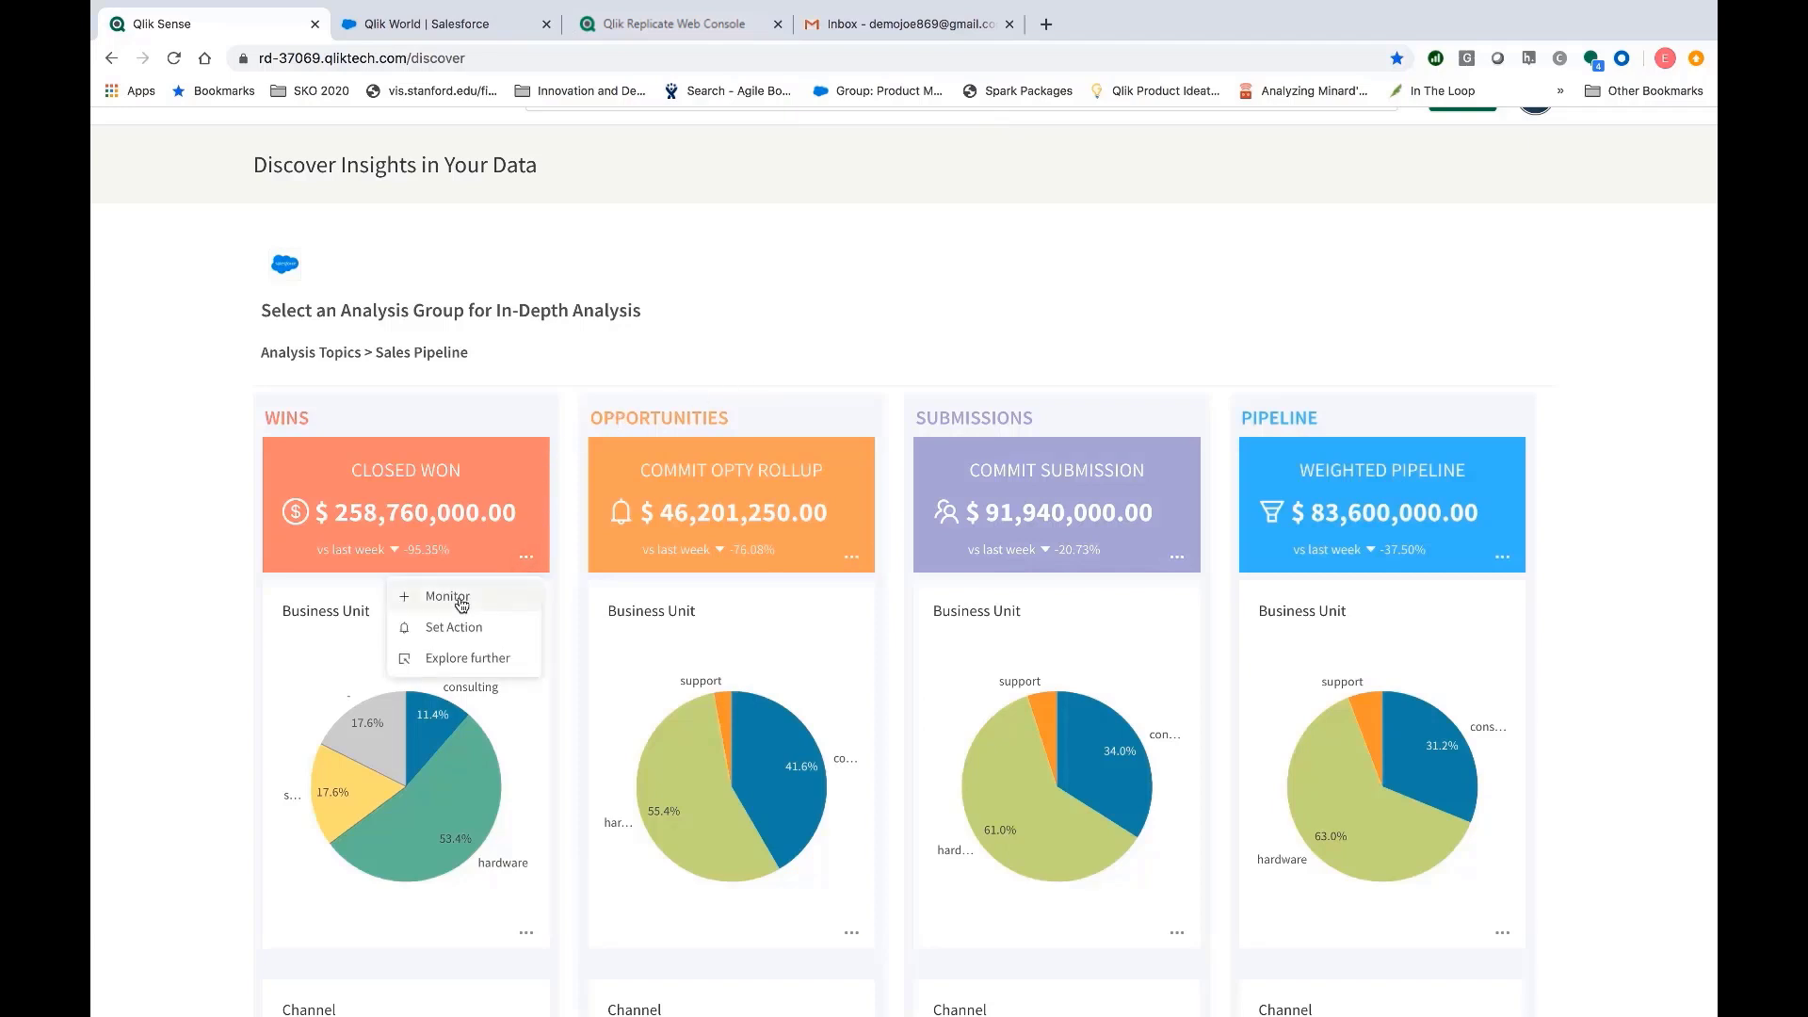
pyautogui.click(463, 635)
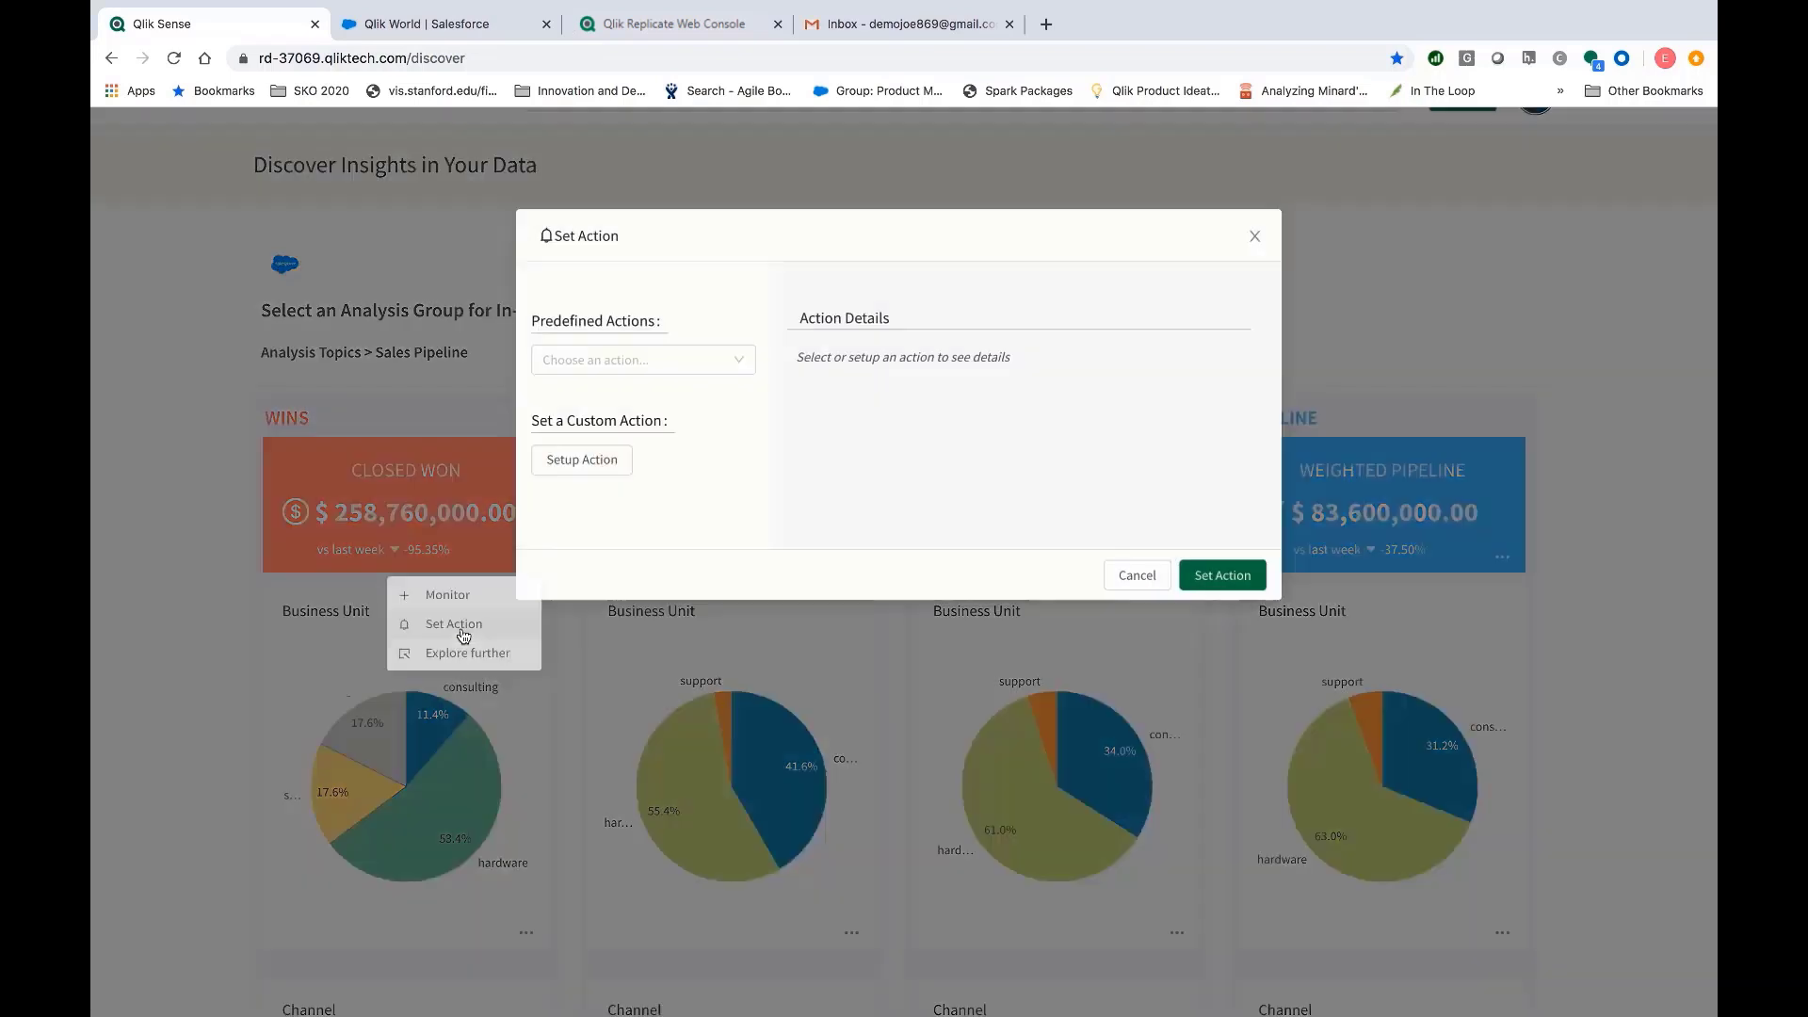
pyautogui.click(744, 358)
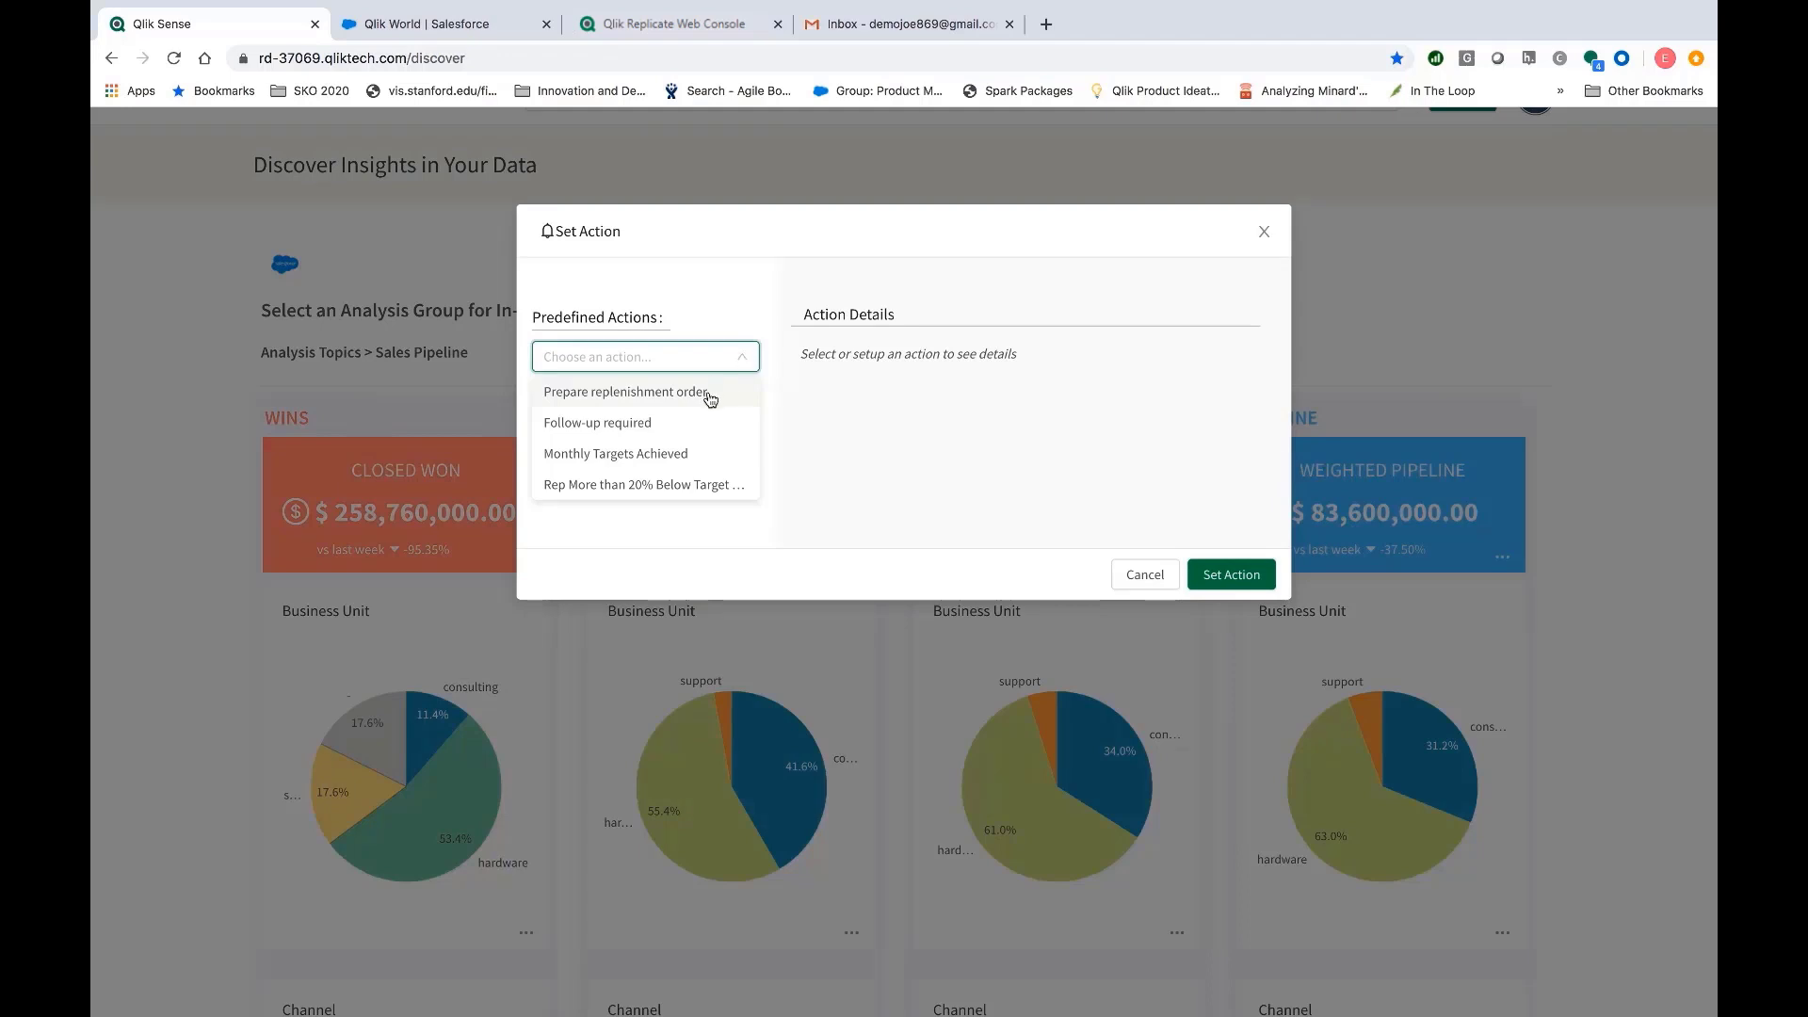
pyautogui.click(669, 399)
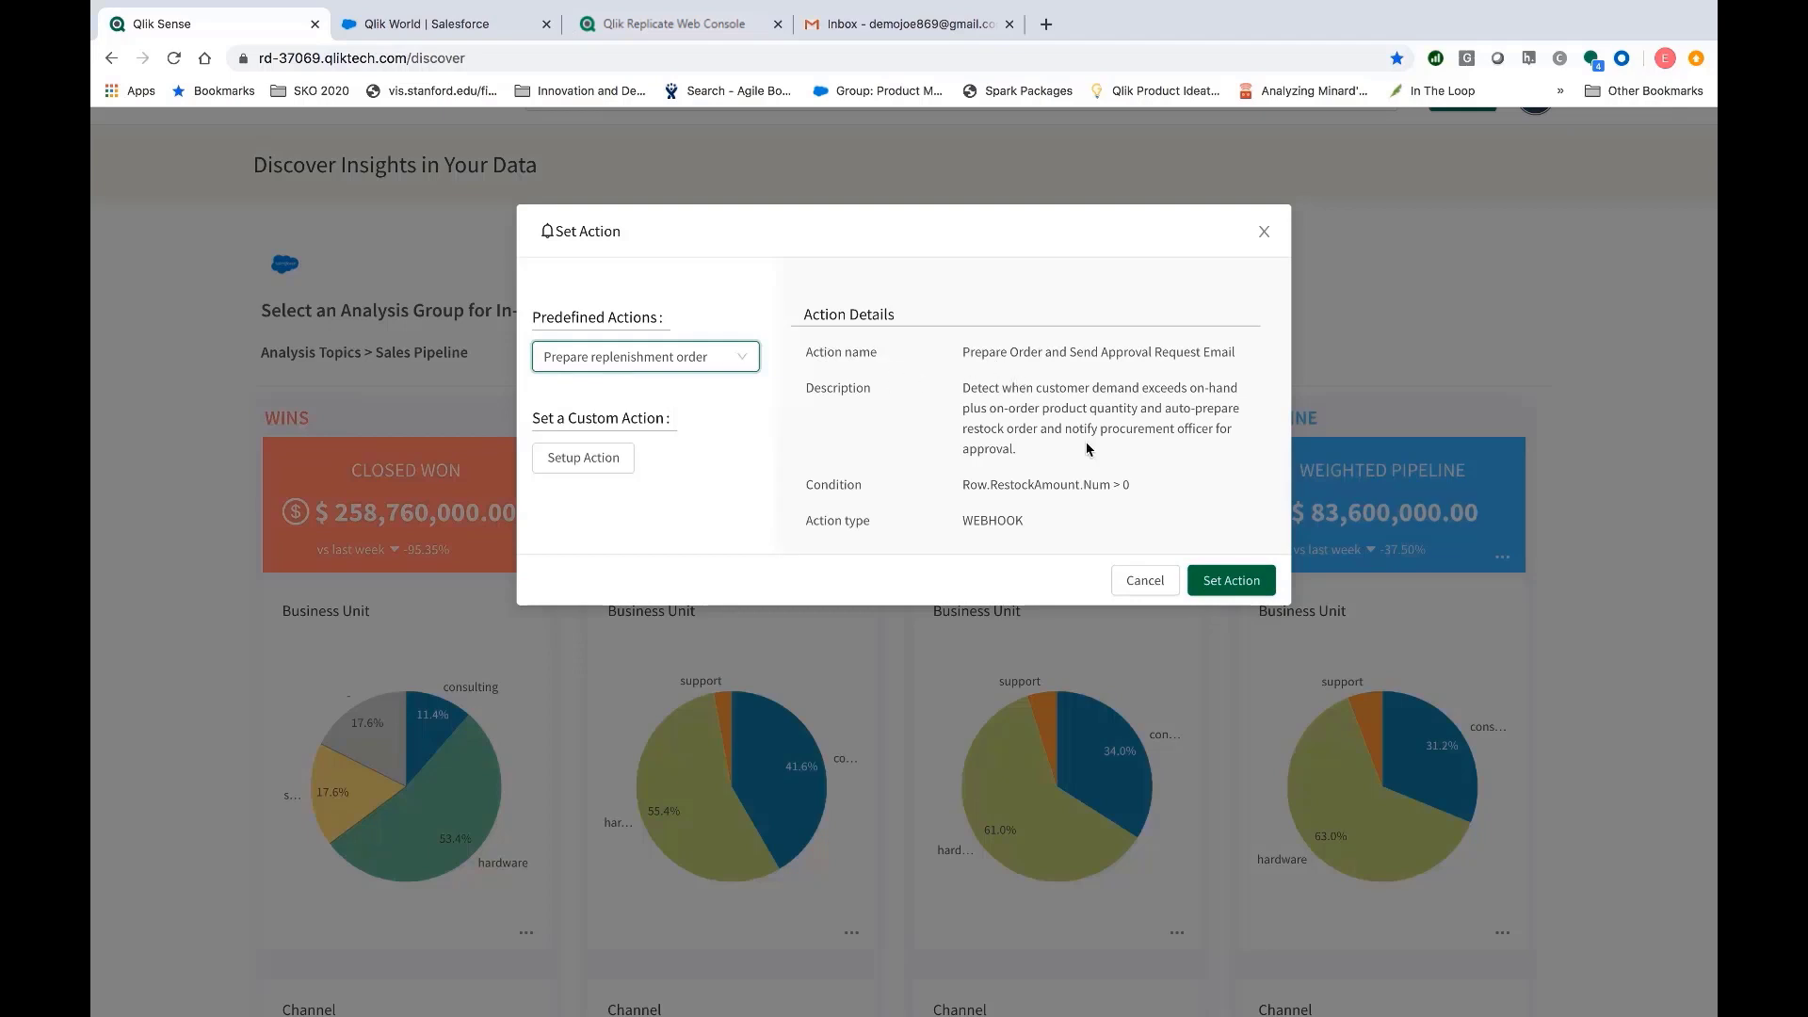
pyautogui.click(1231, 580)
pyautogui.press('super+4')
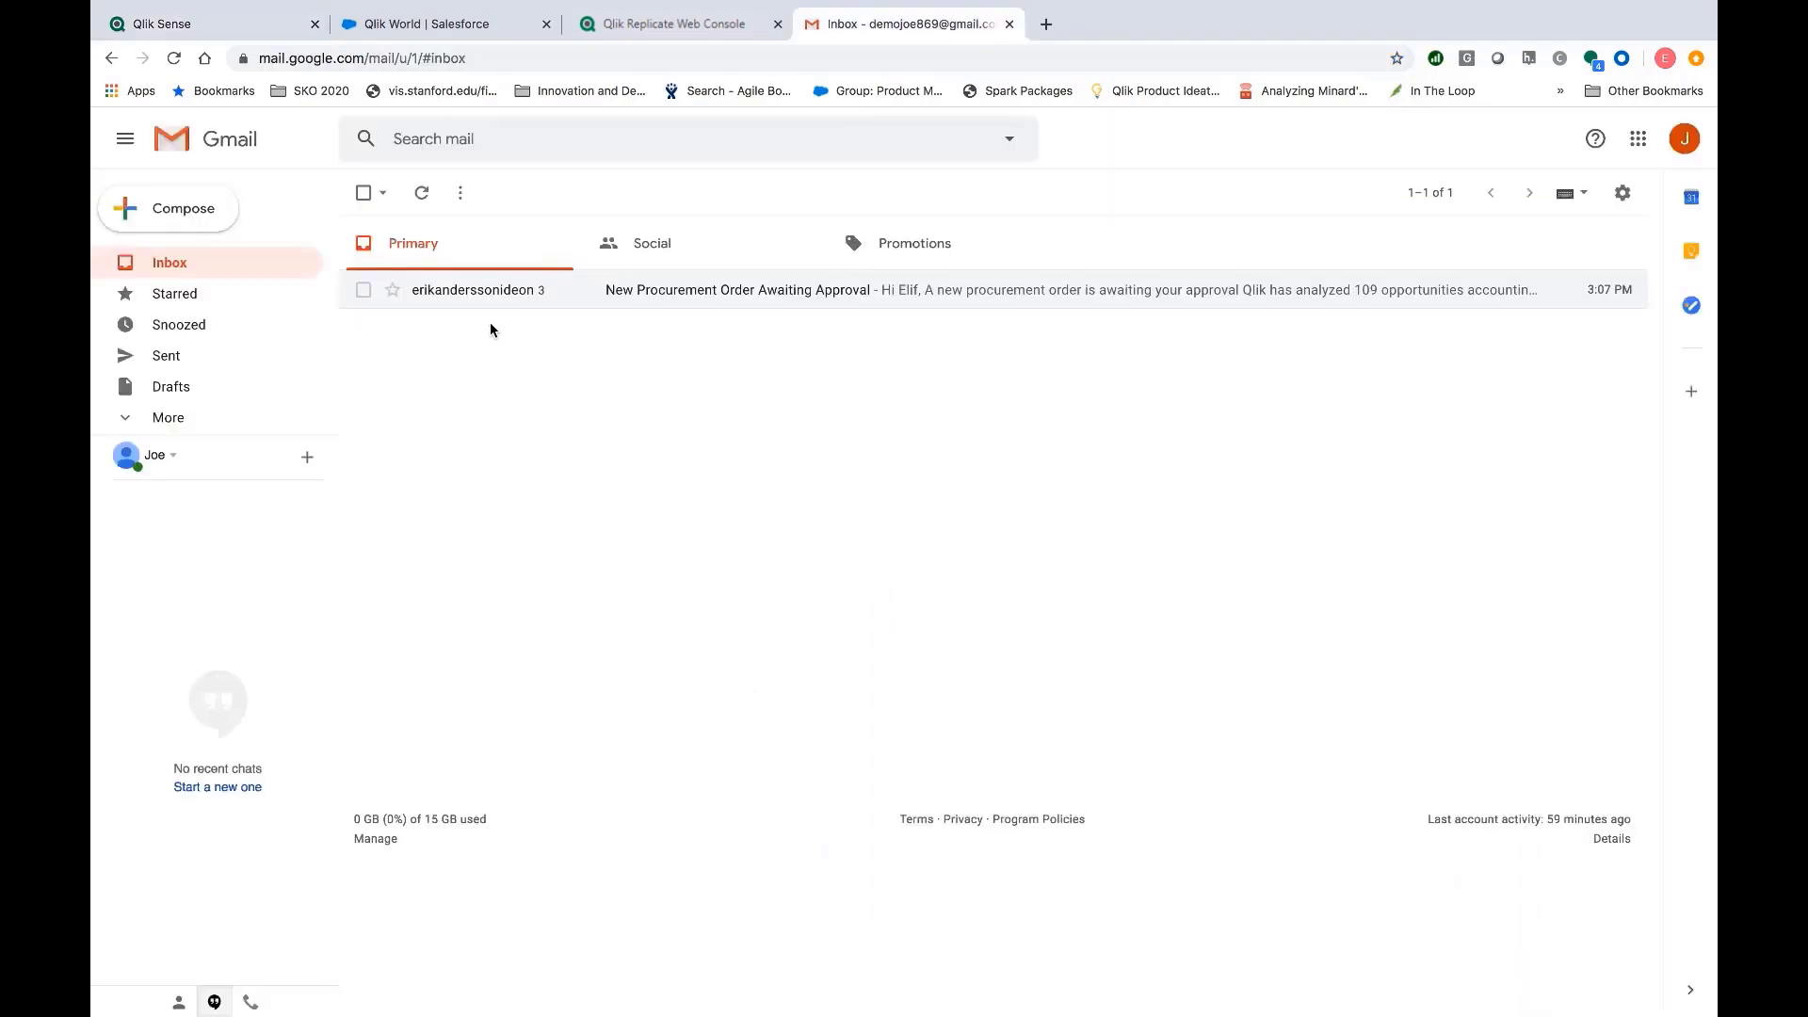
# - Open the New Procurement Order email, approve the linked ACME order, and return to Qlik Sense
pyautogui.click(486, 292)
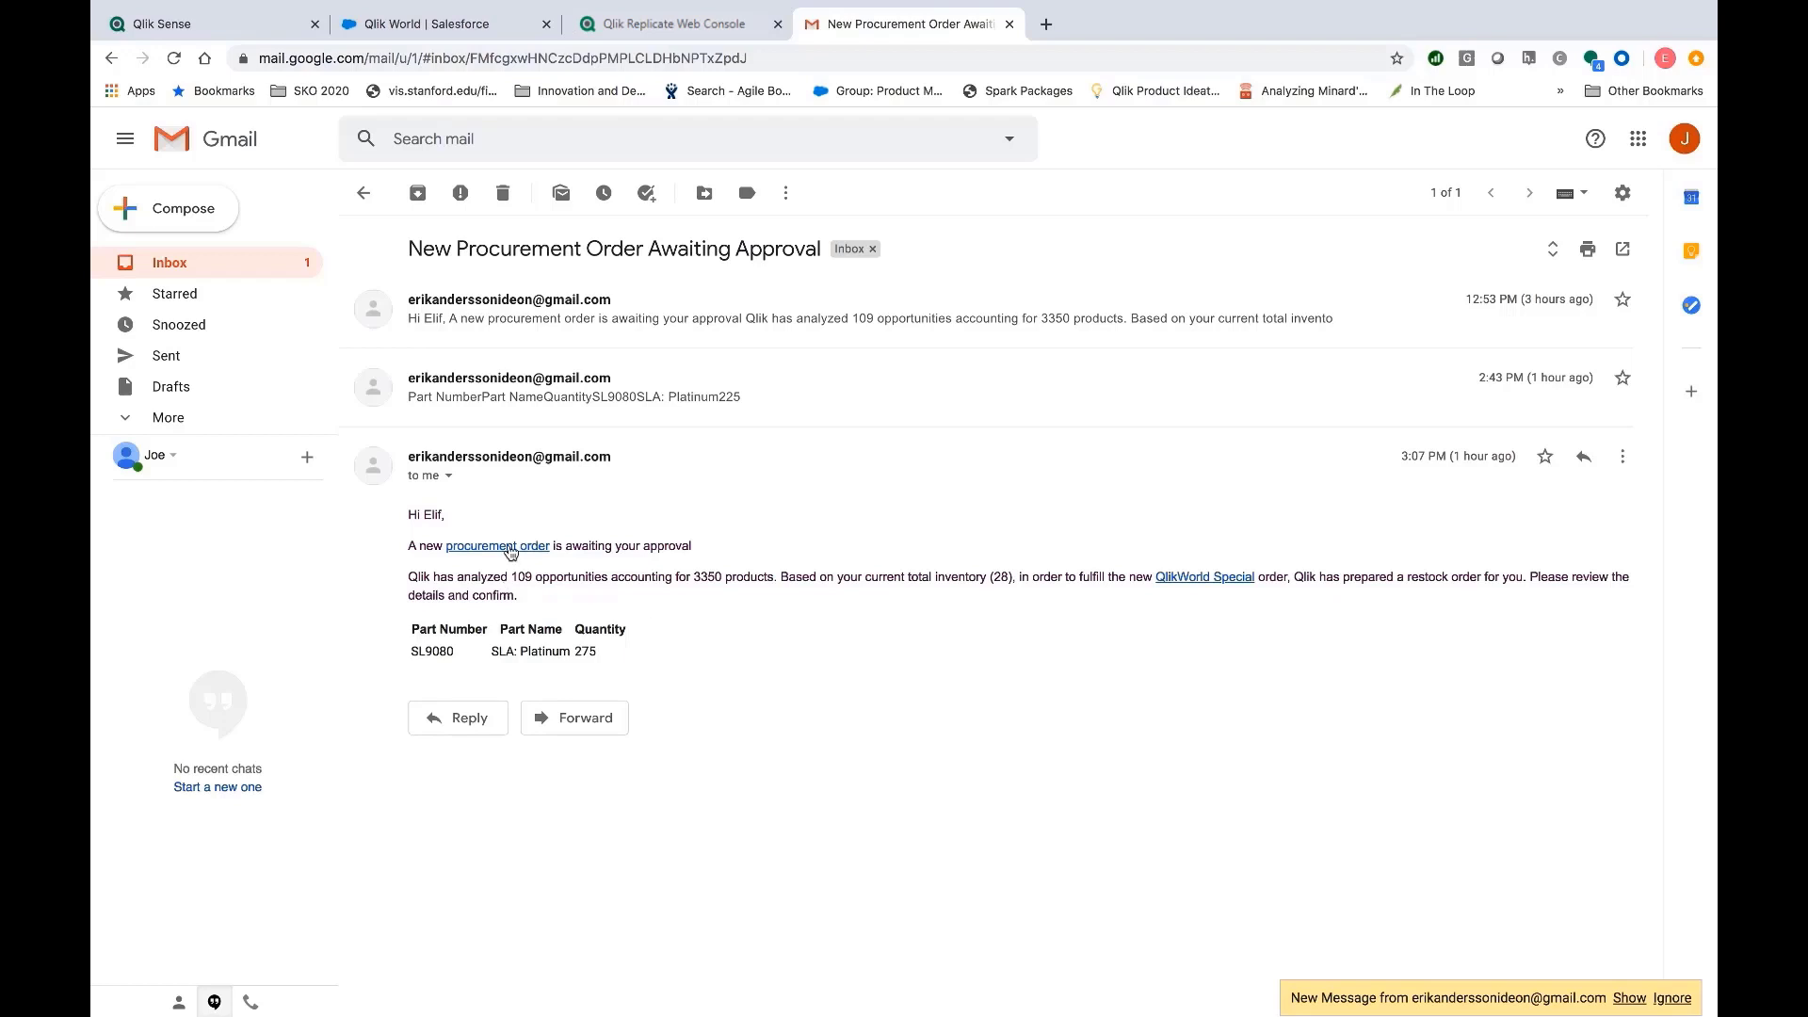
pyautogui.click(506, 548)
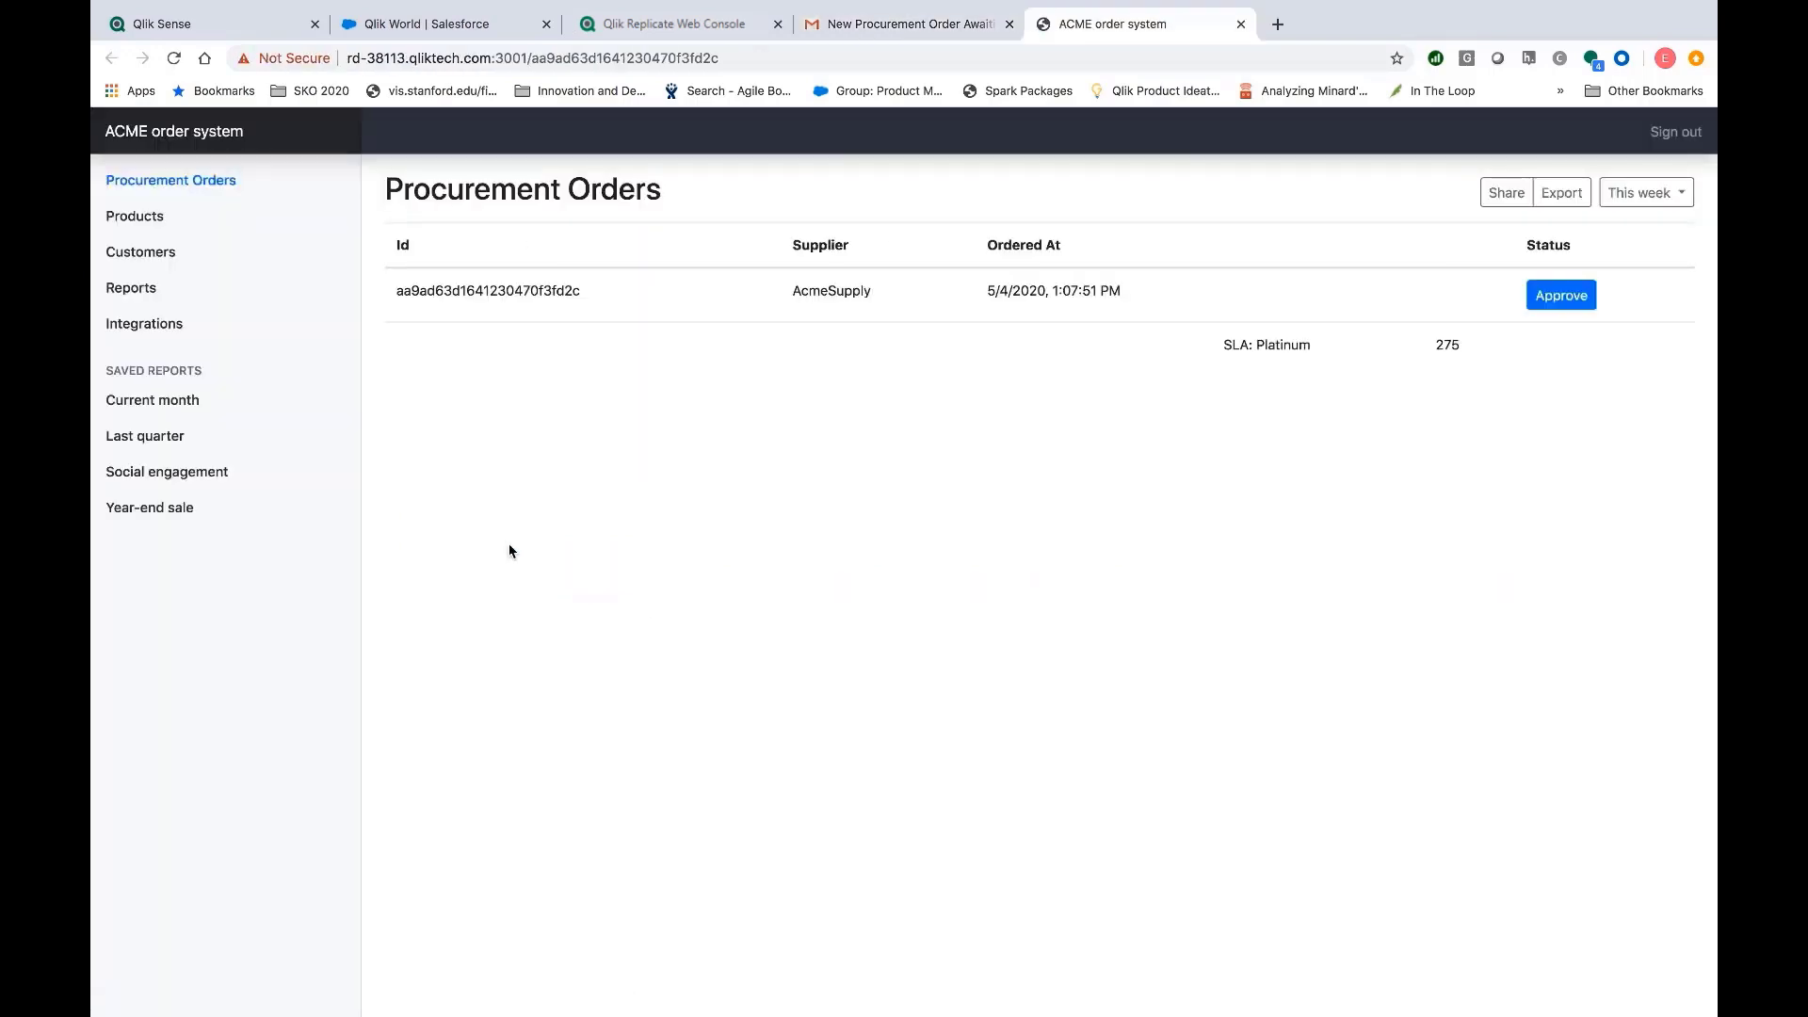
pyautogui.click(1573, 296)
pyautogui.click(238, 28)
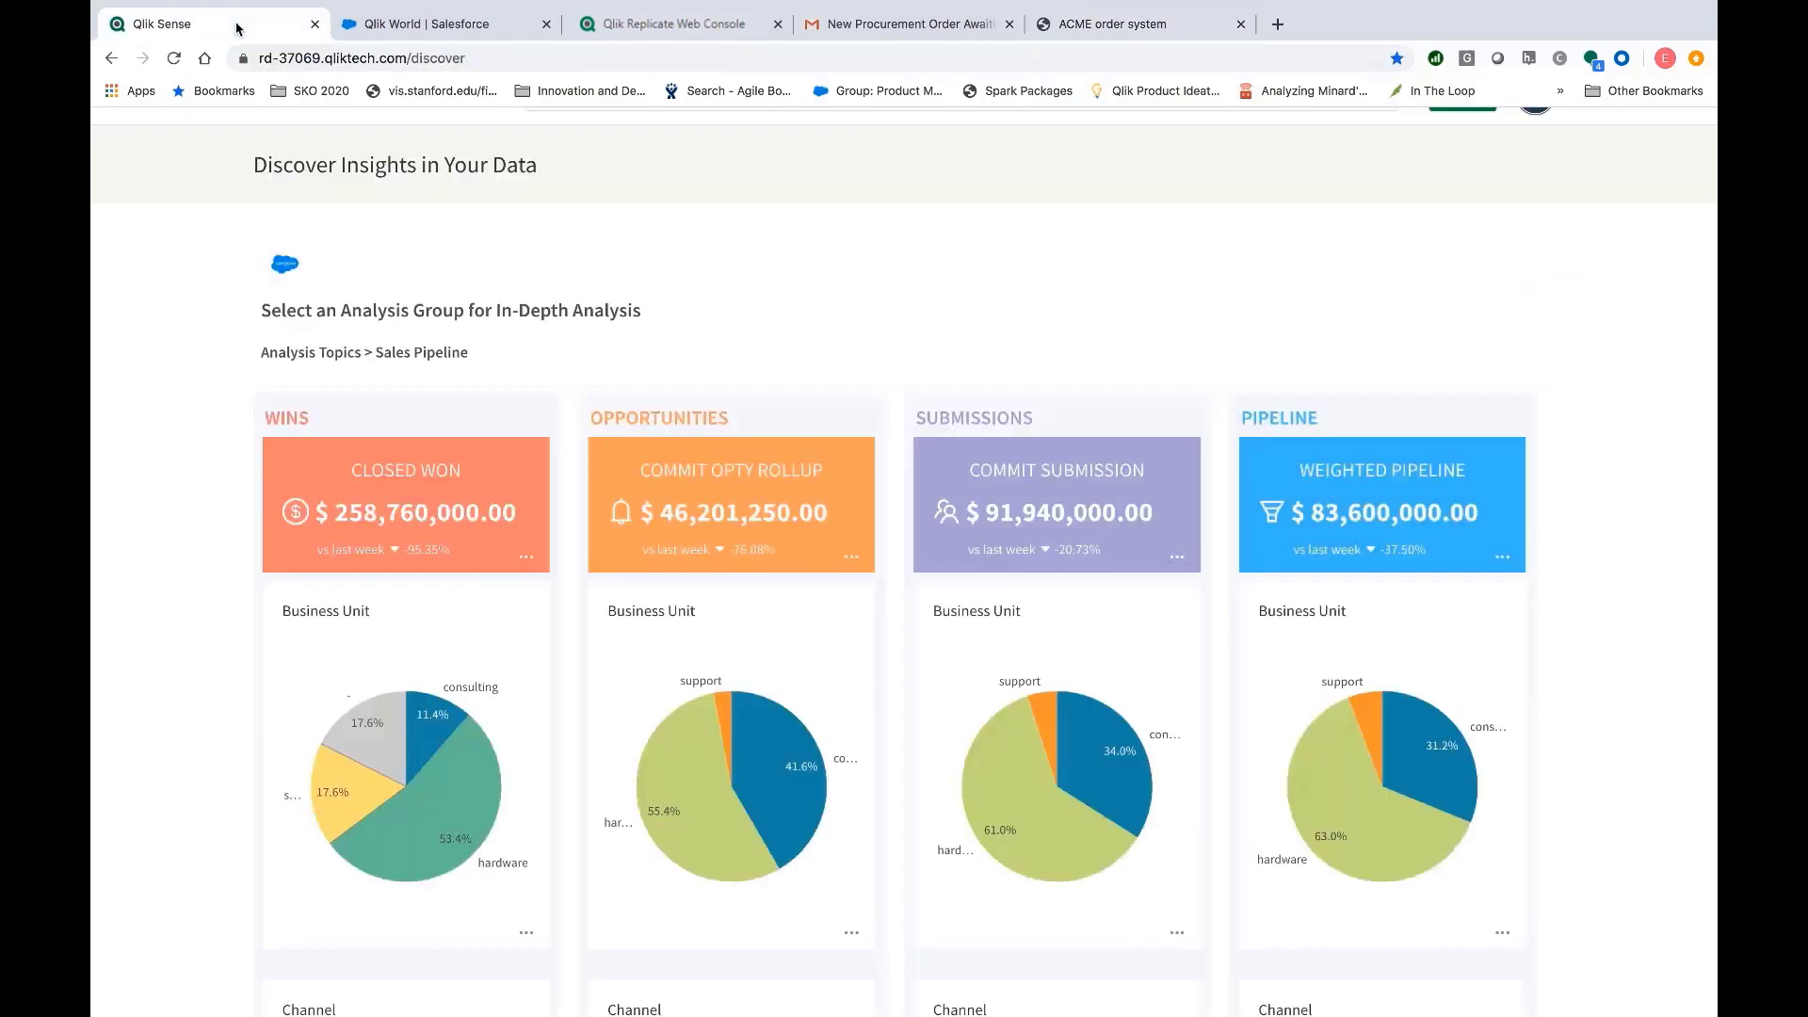